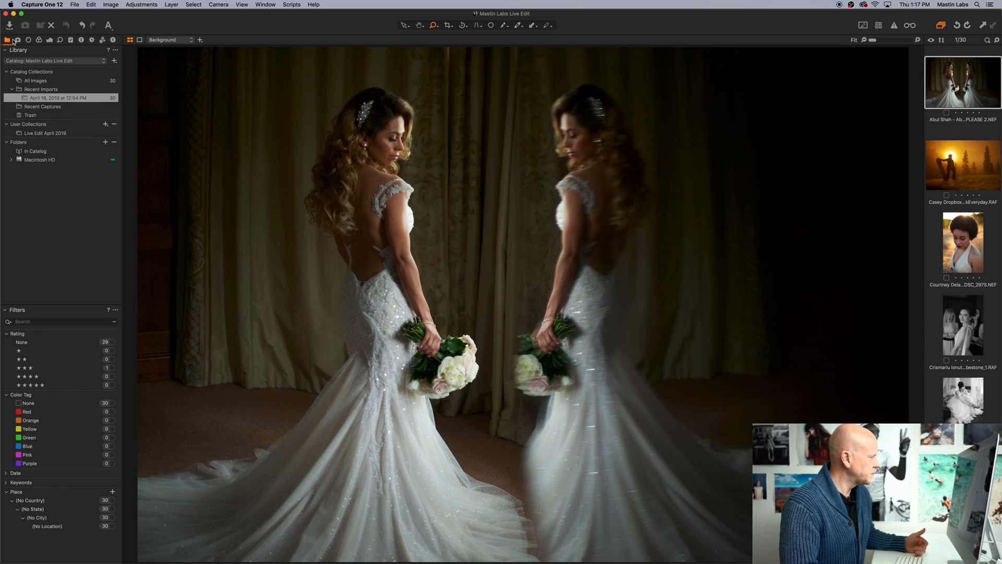
Step: Examine the tool sets for capture, lens, color, exposure, details, metadata, output, batch and quick adjustments
{"action": "left_click", "coordinate": [18, 40]}
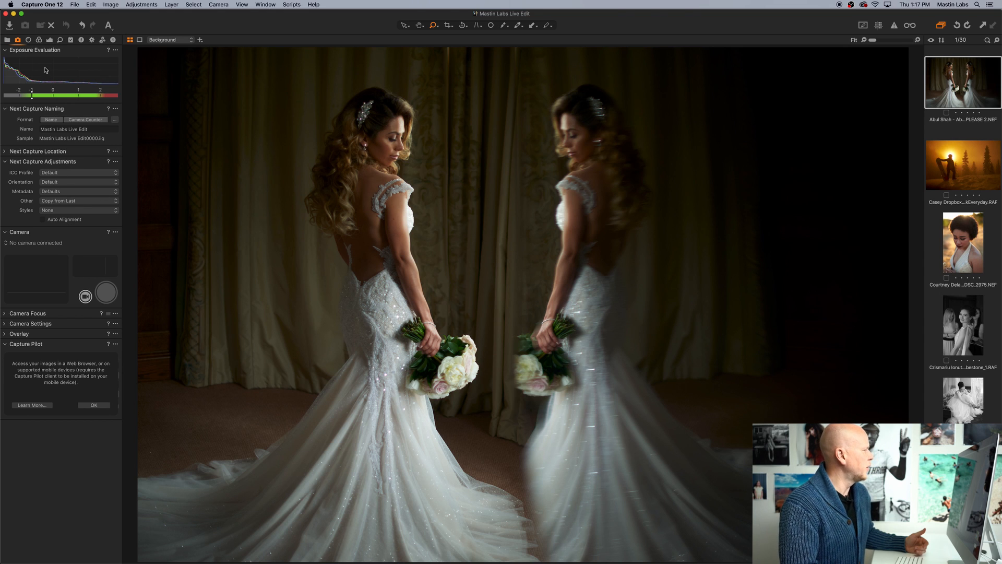
{"action": "left_click", "coordinate": [28, 40]}
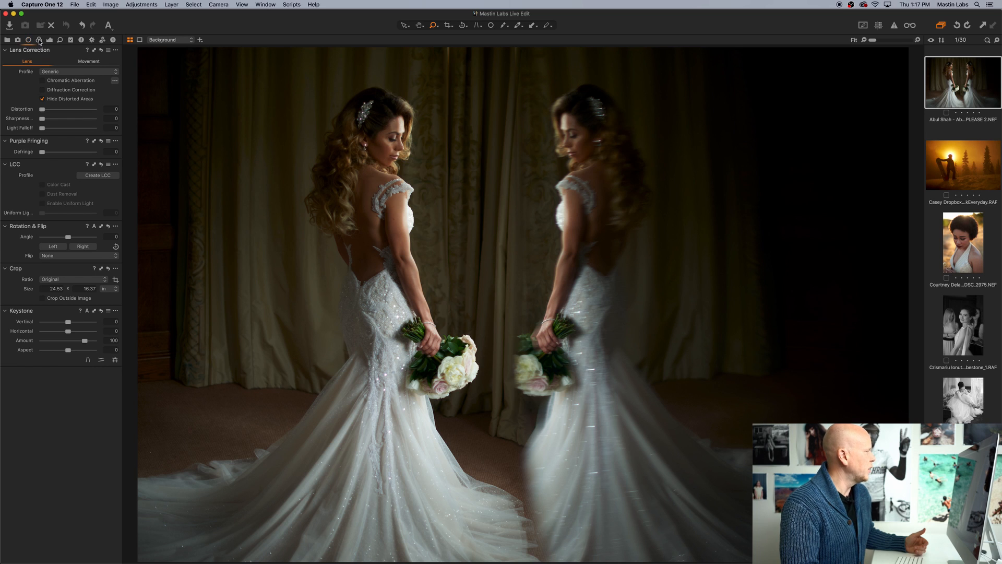
{"action": "left_click", "coordinate": [40, 40]}
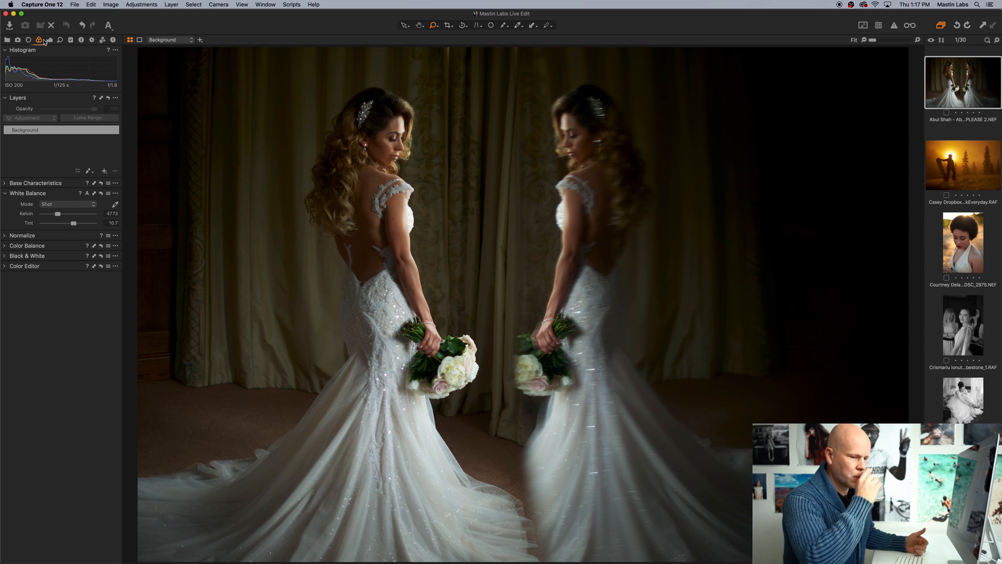
{"action": "left_click", "coordinate": [51, 41]}
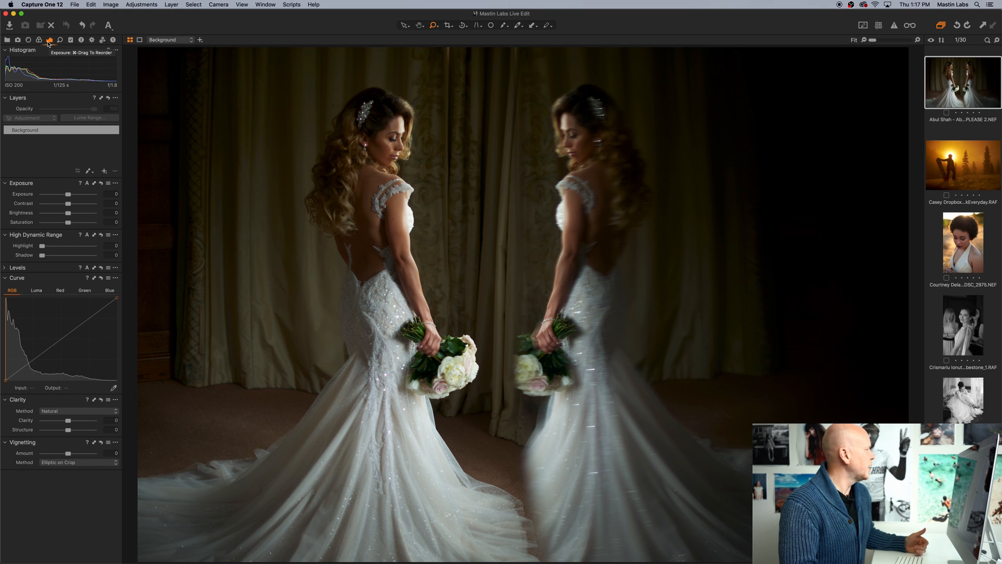
{"action": "left_click", "coordinate": [60, 41]}
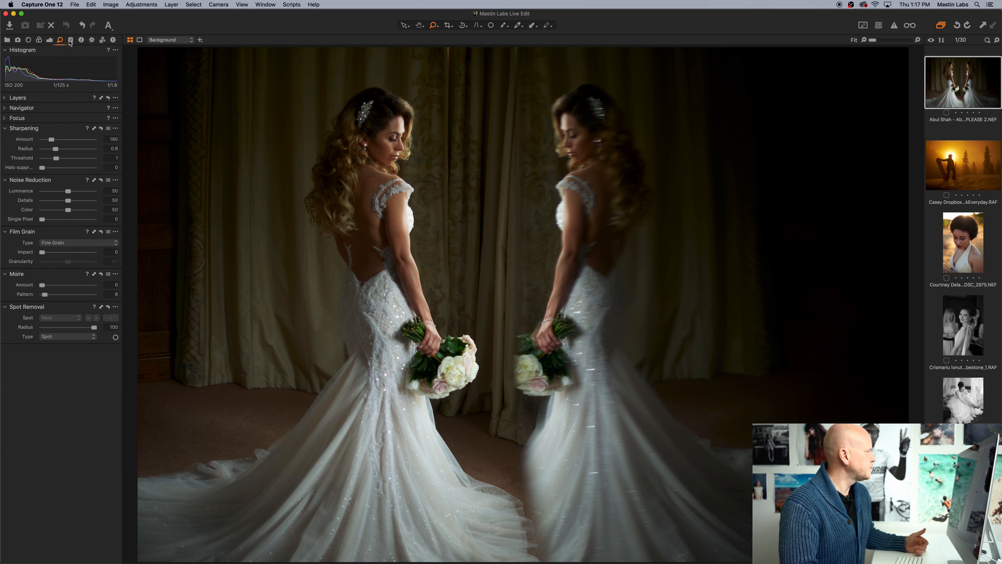
{"action": "left_click", "coordinate": [51, 41]}
{"action": "left_click", "coordinate": [60, 41]}
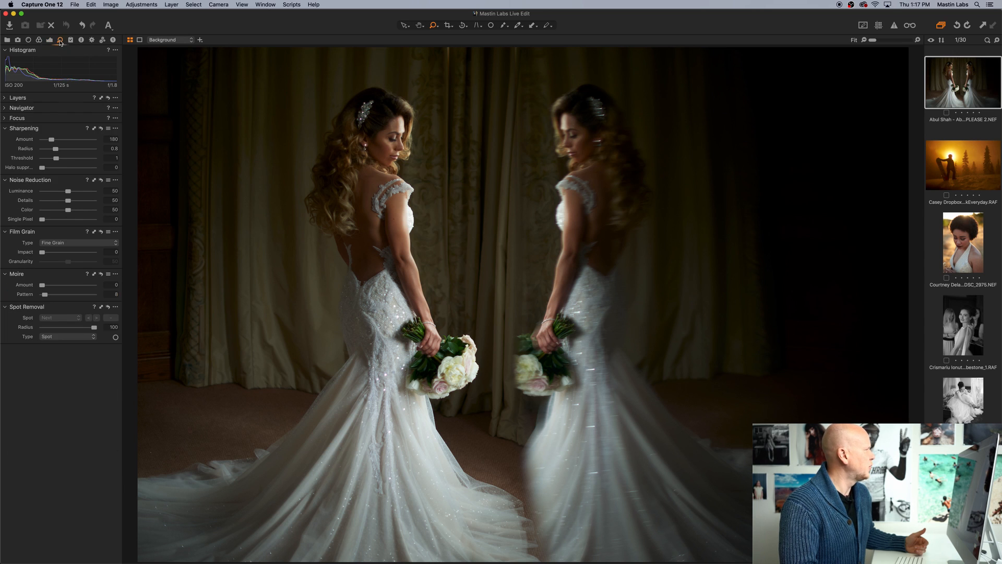
{"action": "left_click", "coordinate": [71, 41]}
{"action": "left_click", "coordinate": [81, 40]}
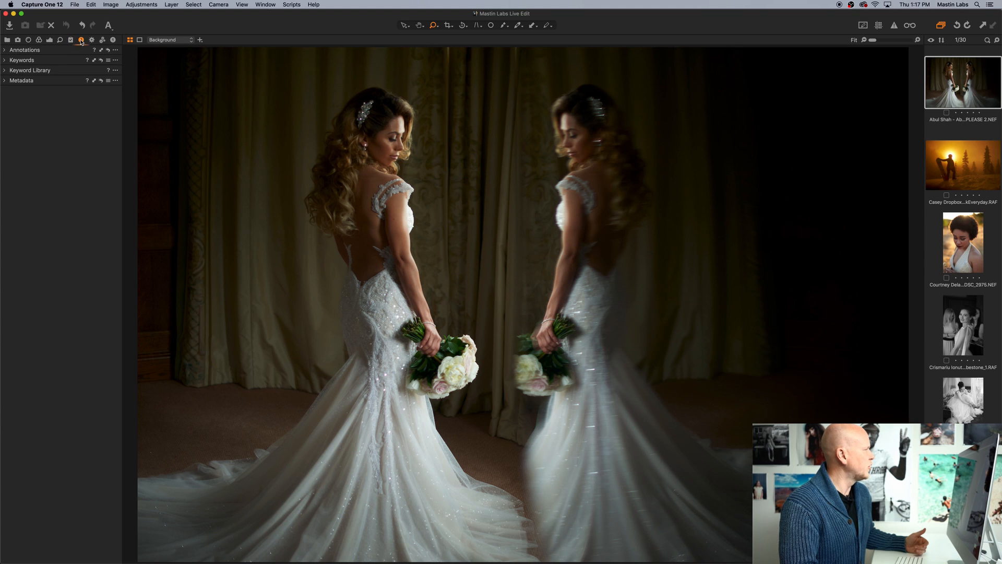
{"action": "left_click", "coordinate": [92, 41]}
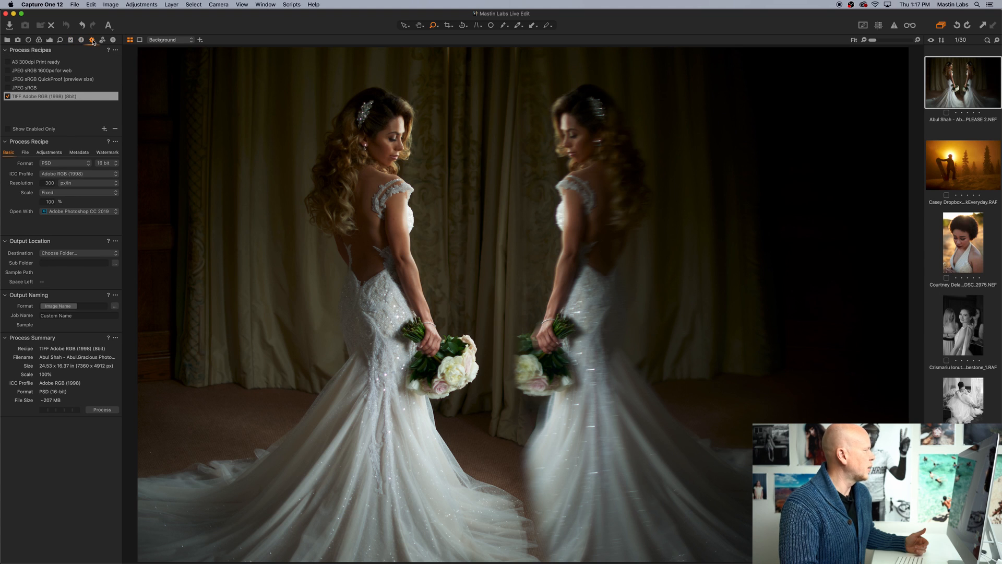
{"action": "left_click", "coordinate": [103, 41]}
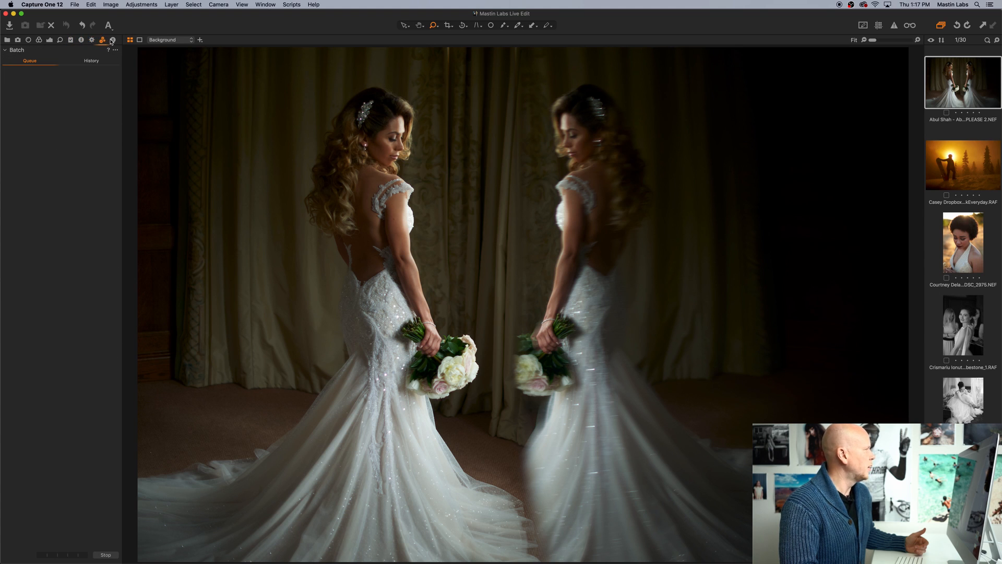
{"action": "left_click", "coordinate": [113, 41]}
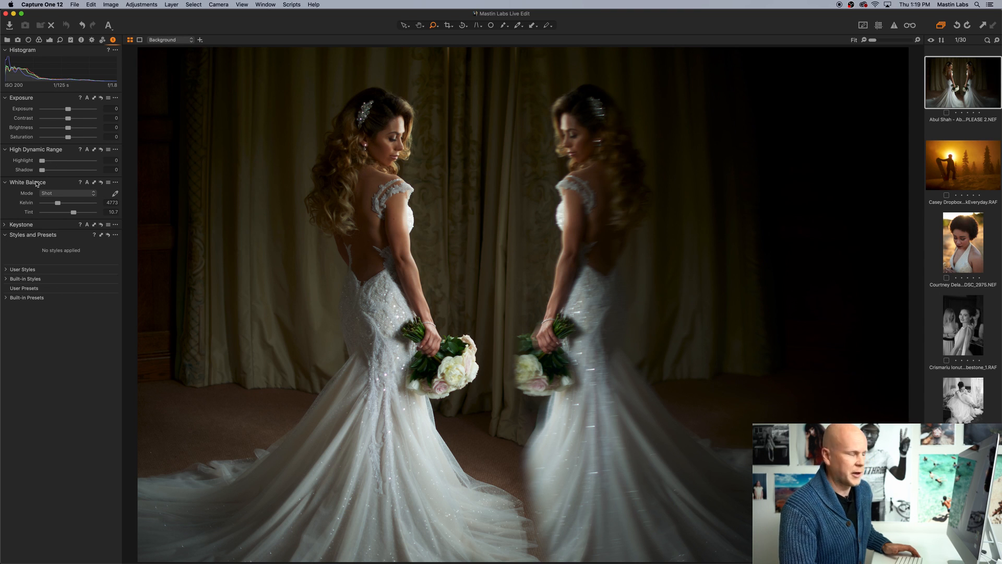
Step: Check the Keystone settings, then expand the Mastin Labs Kodak Everyday Original group in the user styles
{"action": "left_click", "coordinate": [6, 226]}
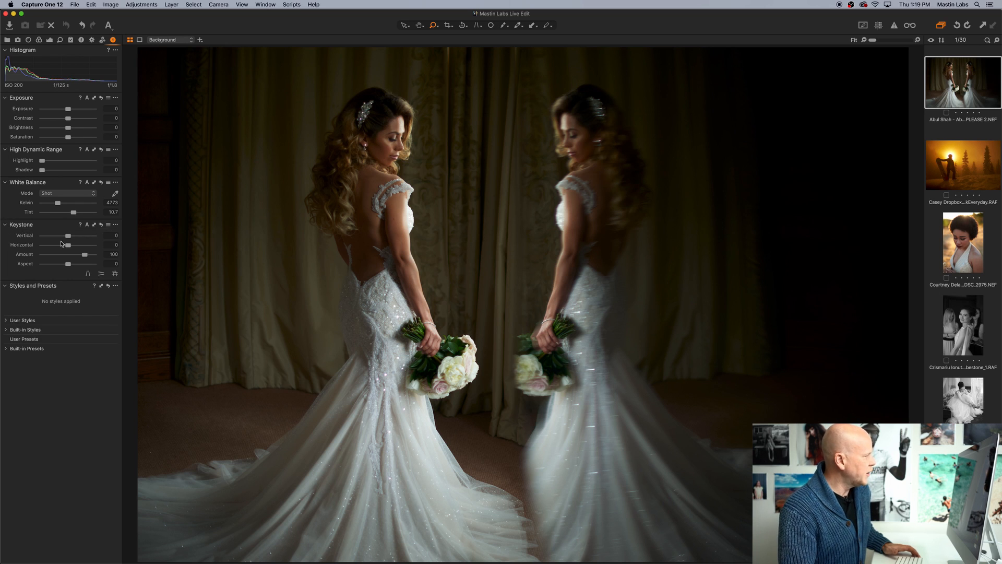
{"action": "left_click", "coordinate": [5, 225]}
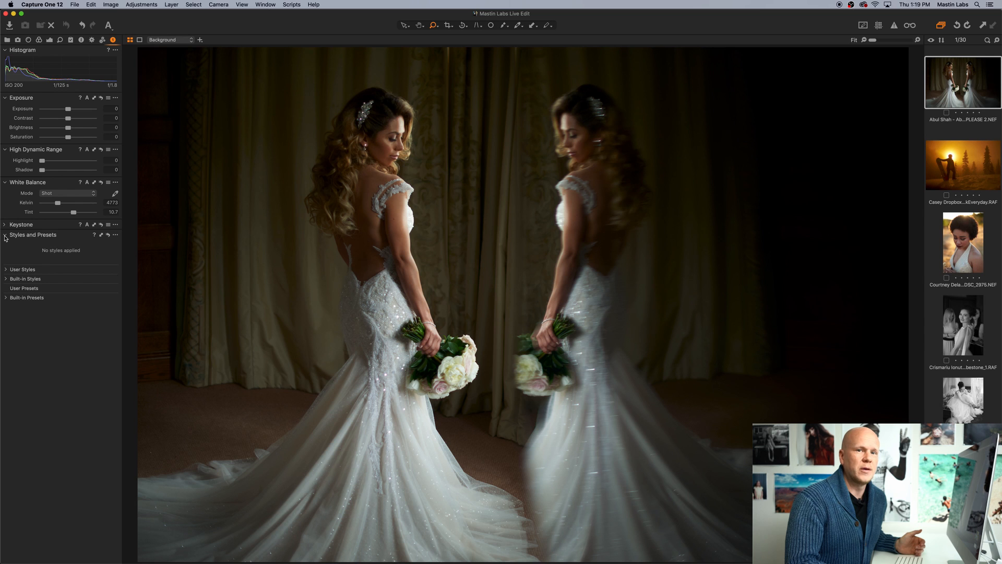
{"action": "left_click", "coordinate": [6, 270]}
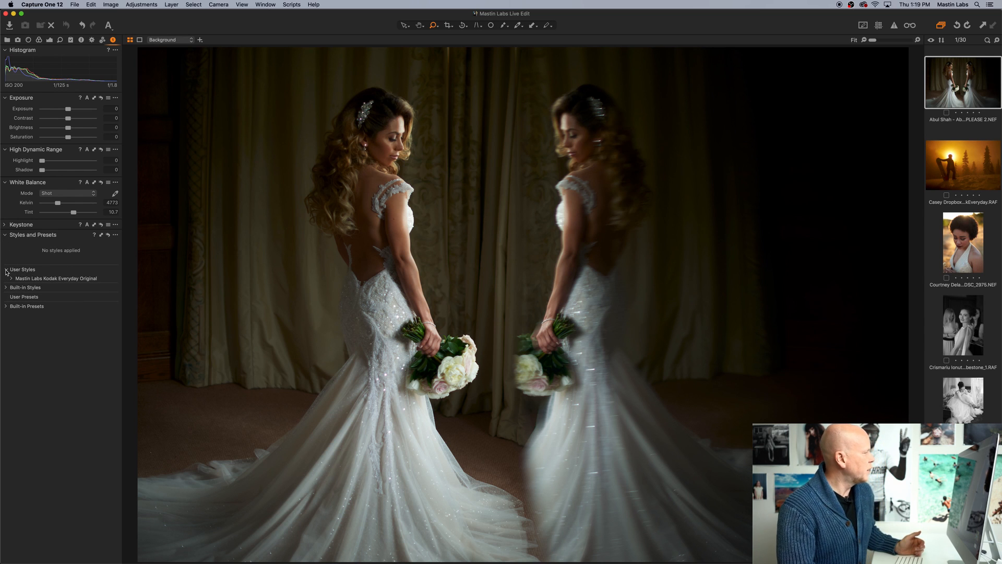
{"action": "left_click", "coordinate": [12, 279]}
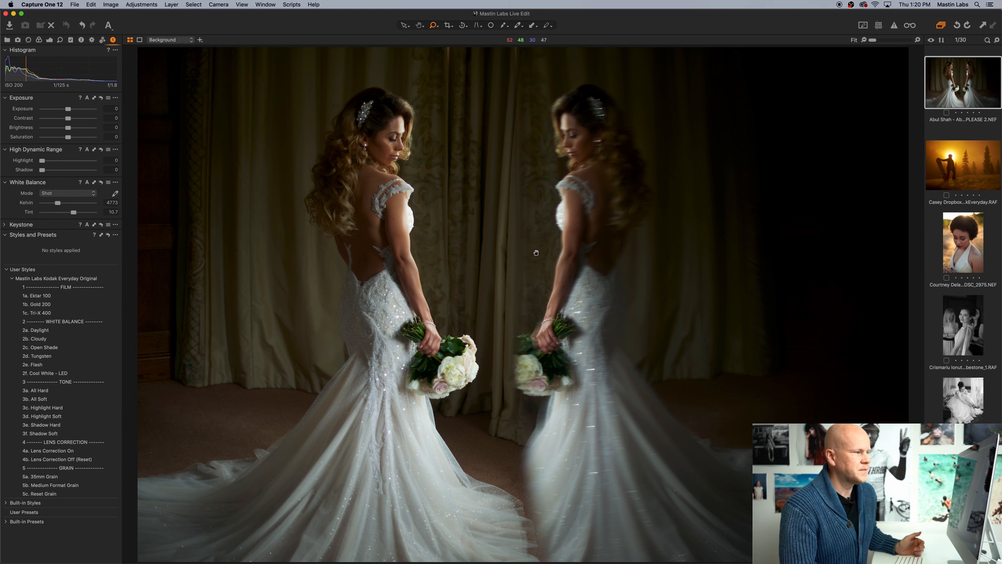
Step: Select the LX2A3520.CR2 photo of the woman in the grey dress for editing
{"action": "scroll", "coordinate": [946, 319], "scroll_direction": "down", "scroll_amount": 5}
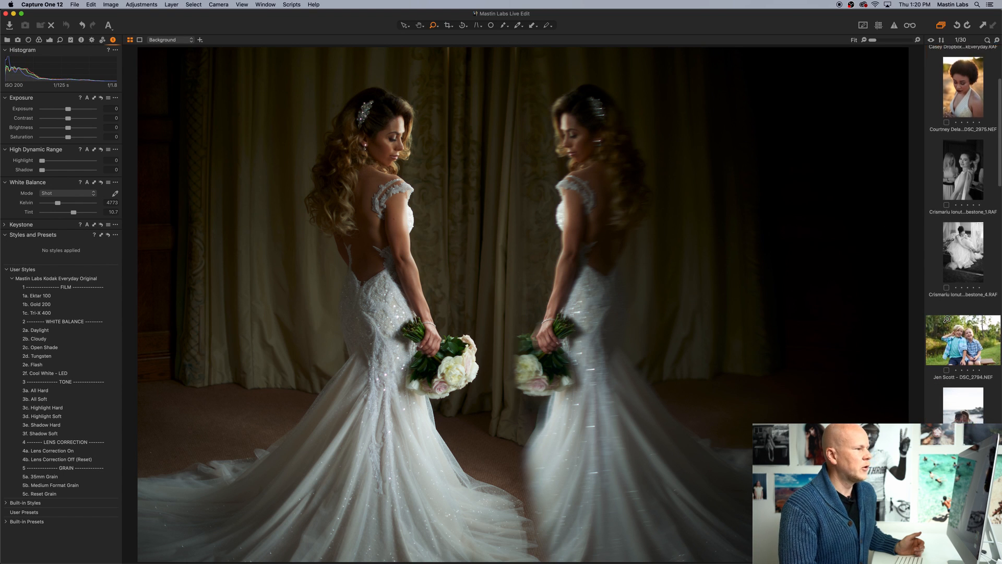
{"action": "scroll", "coordinate": [964, 309], "scroll_direction": "down", "scroll_amount": 5}
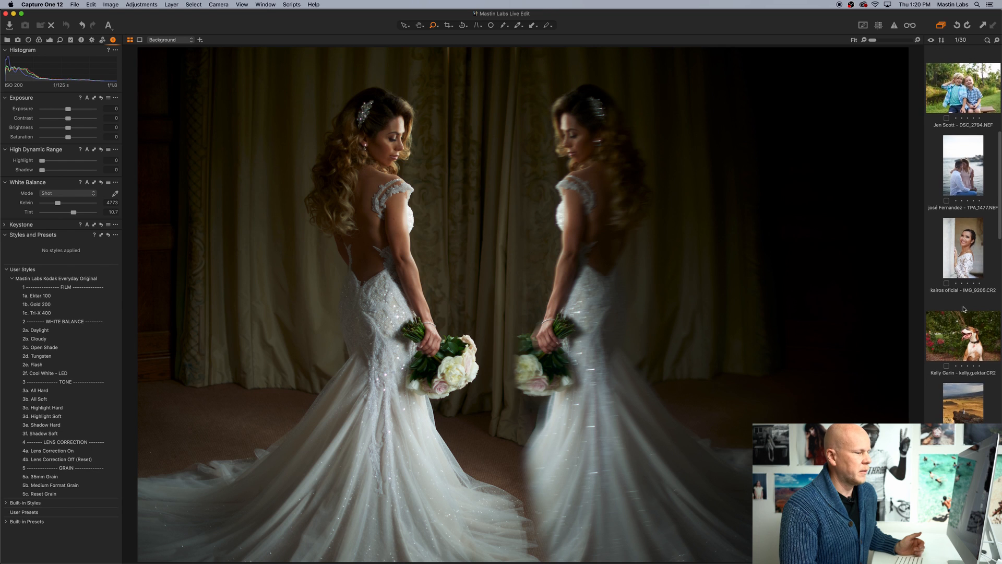
{"action": "scroll", "coordinate": [964, 309], "scroll_direction": "down", "scroll_amount": 6}
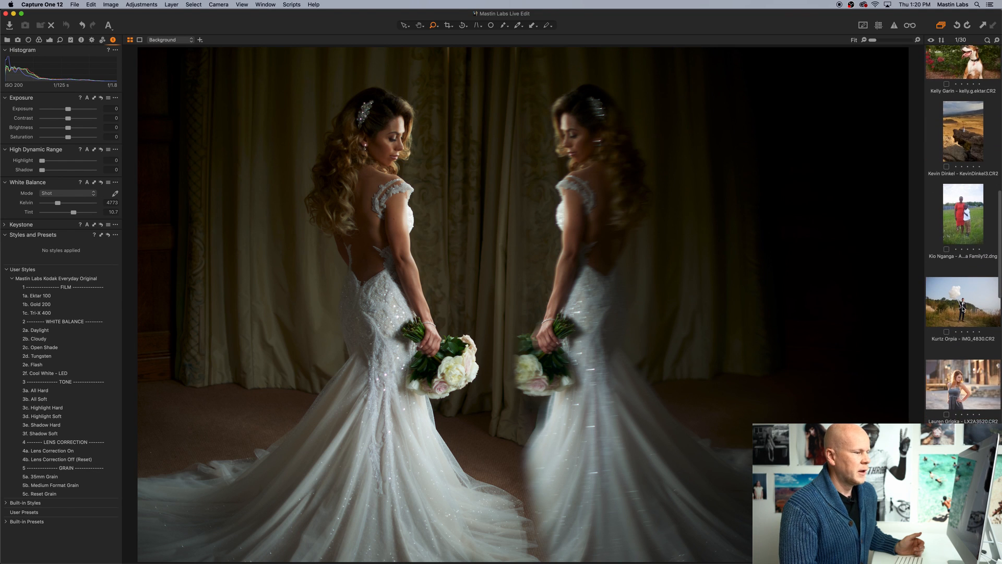
{"action": "scroll", "coordinate": [969, 308], "scroll_direction": "down", "scroll_amount": 1}
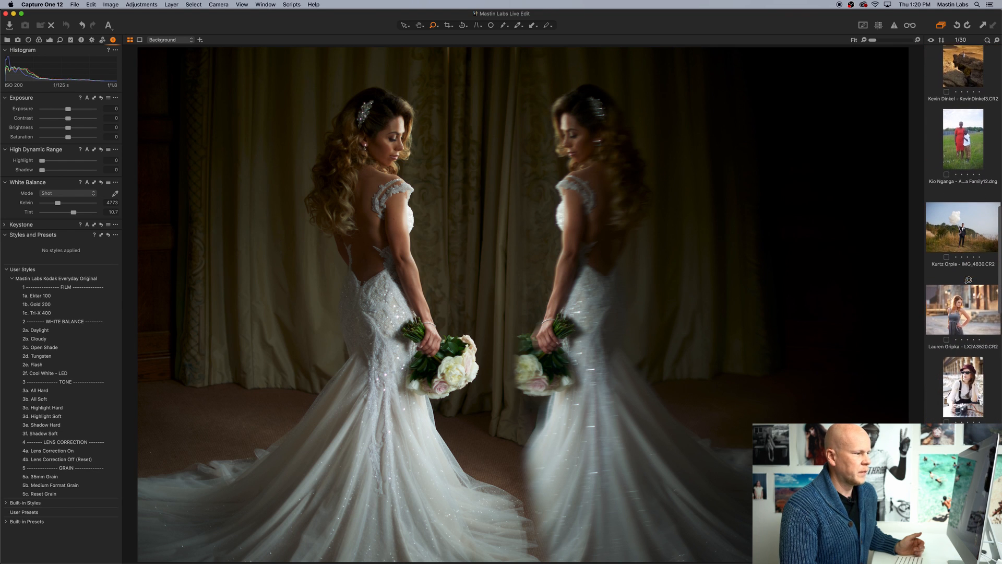
{"action": "left_click", "coordinate": [966, 308]}
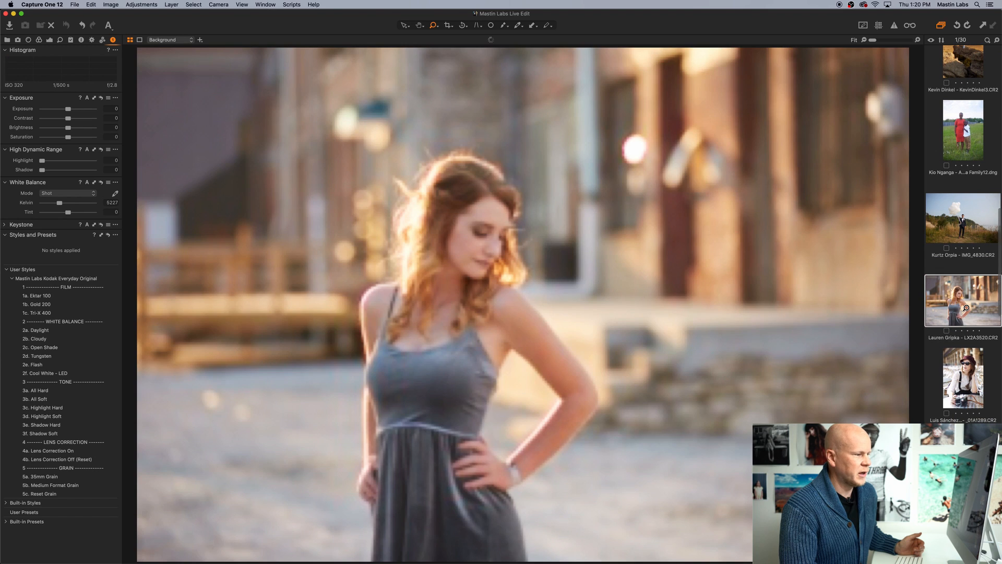
{"action": "scroll", "coordinate": [966, 308], "scroll_direction": "down", "scroll_amount": 1}
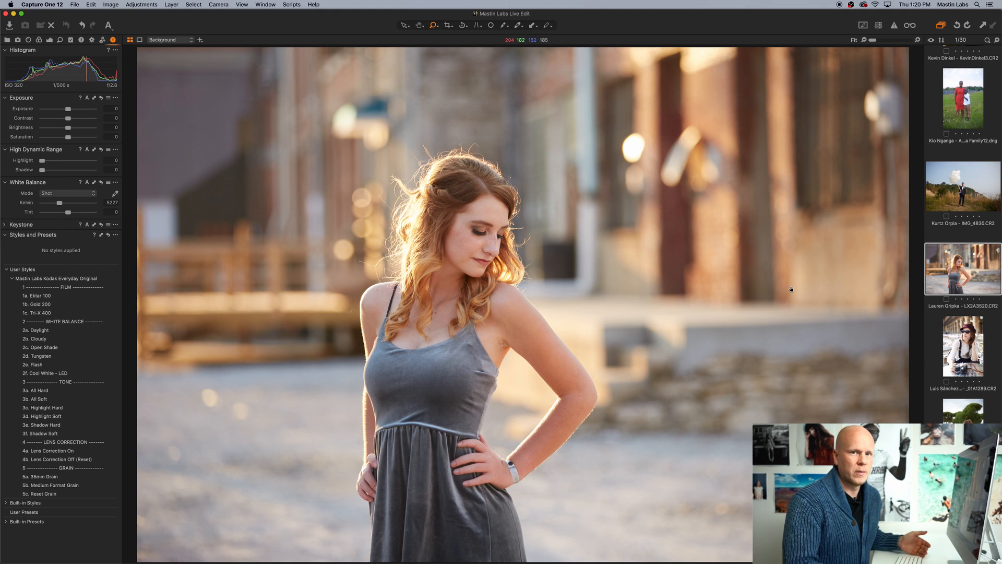
Step: Apply the 1b. Gold 200 film style and the 3b. All Soft tone style to the portrait
{"action": "left_click", "coordinate": [68, 304]}
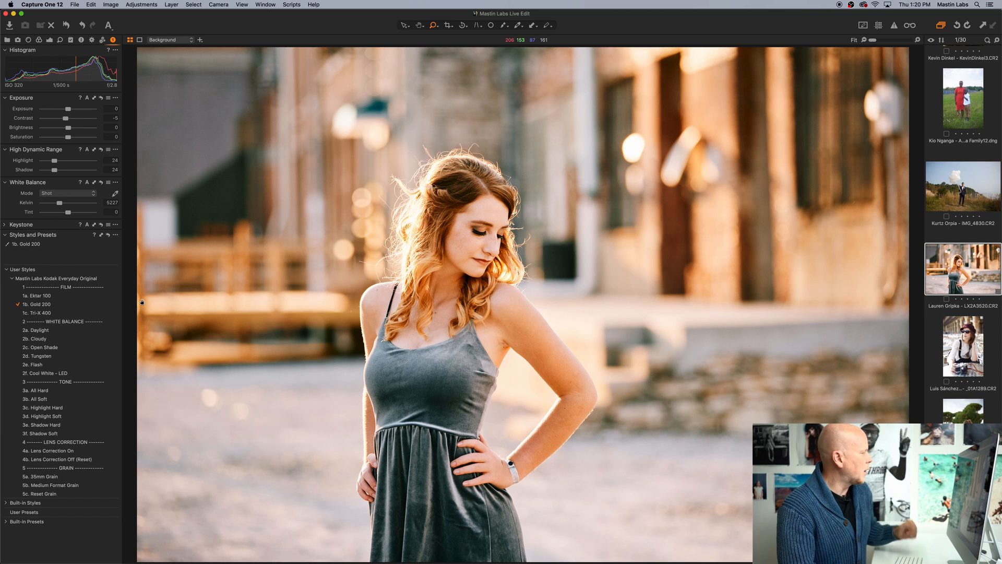
{"action": "left_click", "coordinate": [97, 401]}
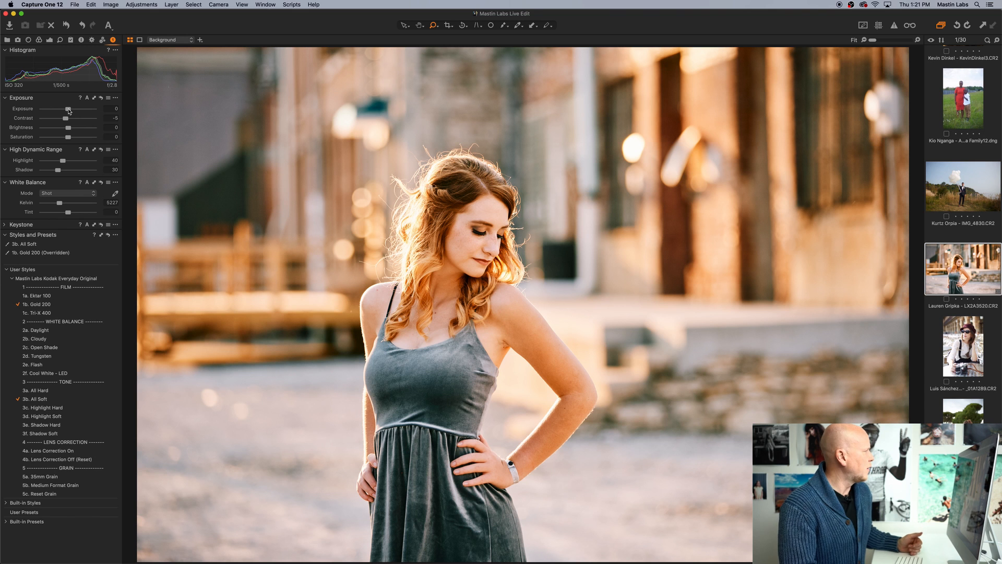
Step: Set the portrait's exposure to -0.05 and its white balance to 5399 Kelvin
{"action": "left_click_drag", "start_coordinate": [69, 110], "coordinate": [69, 111]}
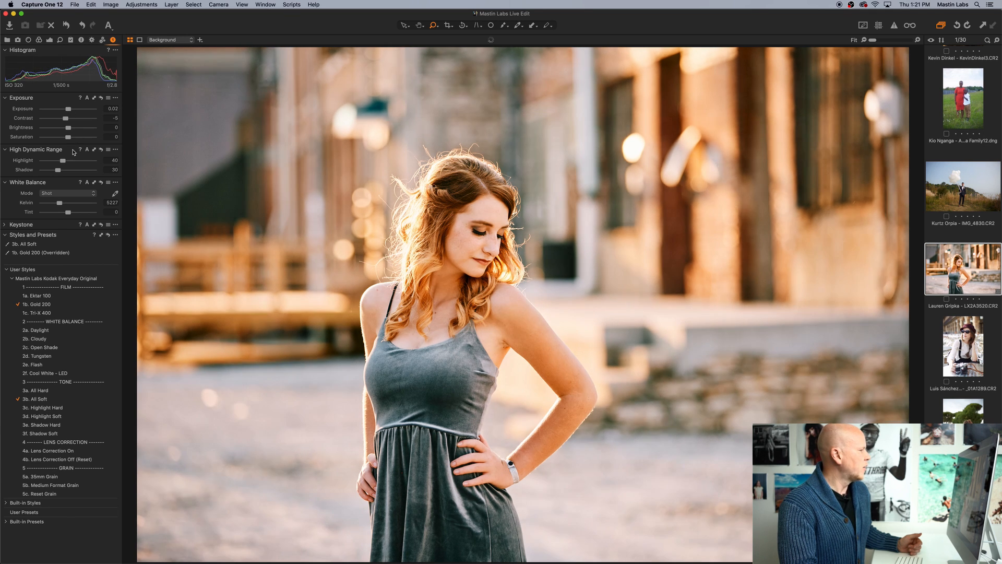
{"action": "left_click_drag", "start_coordinate": [68, 110], "coordinate": [66, 110]}
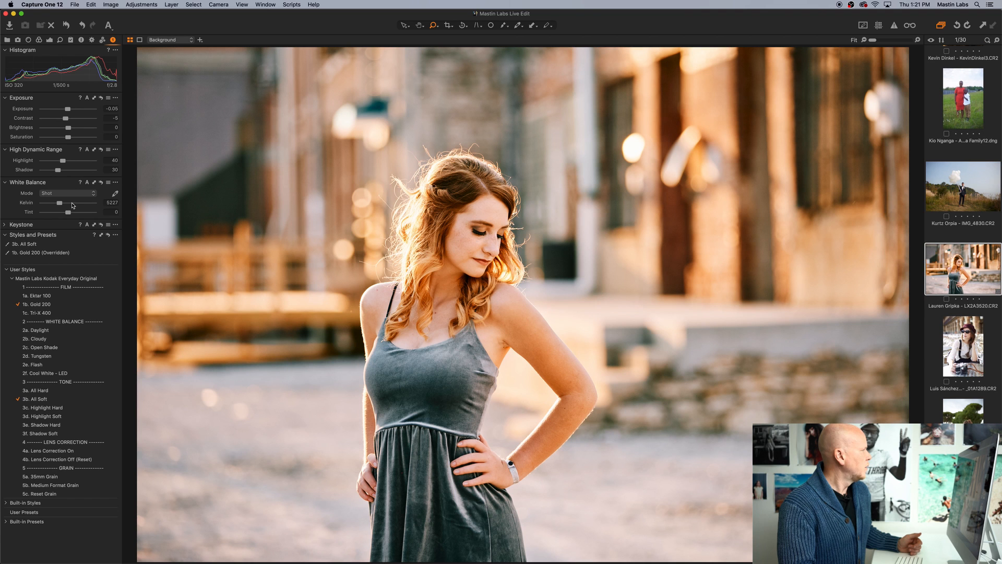
{"action": "left_click_drag", "start_coordinate": [60, 203], "coordinate": [61, 206]}
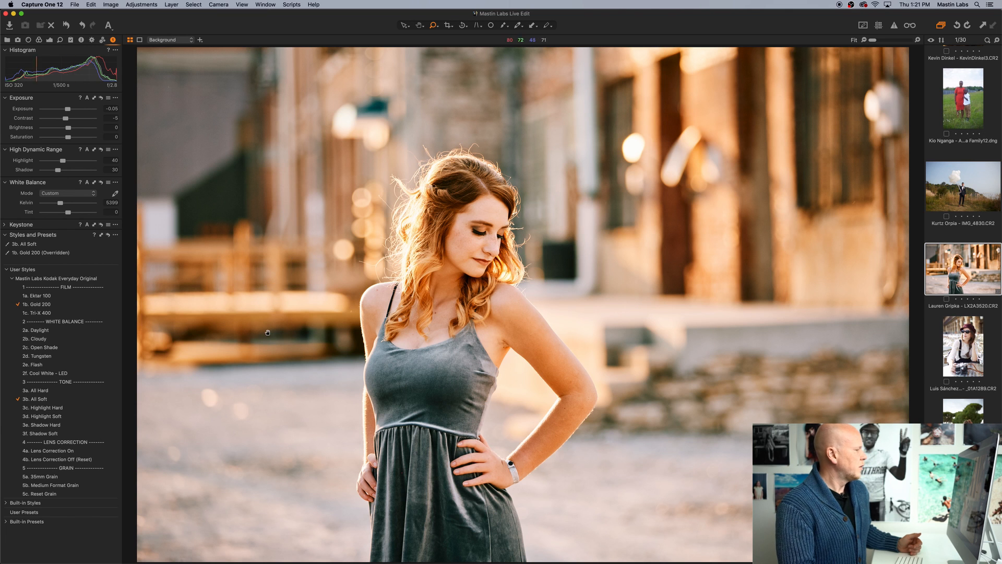
Step: Add the 4a. Lens Correction On and 5a. 35mm Grain styles to the portrait
{"action": "left_click", "coordinate": [90, 451]}
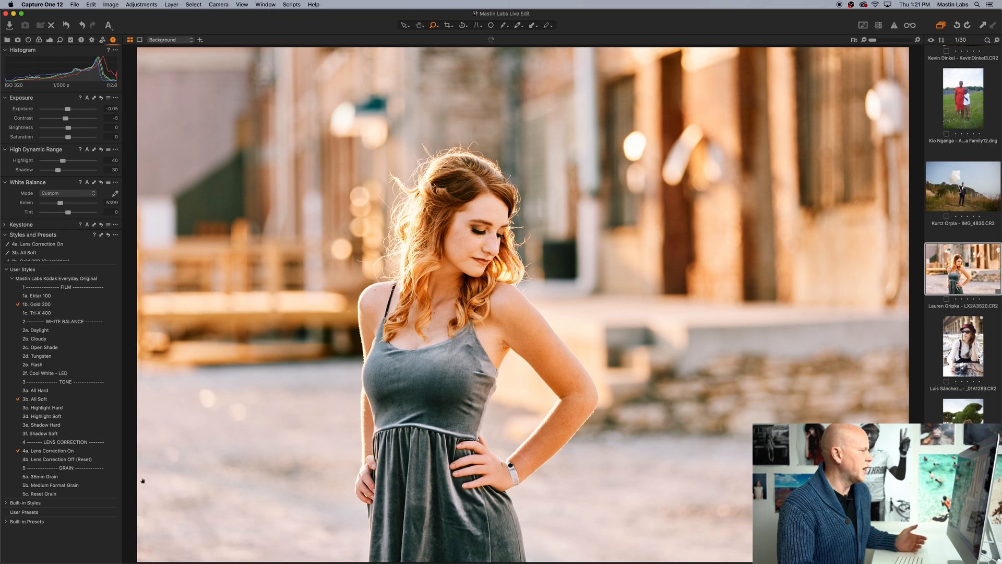
{"action": "left_click", "coordinate": [59, 477]}
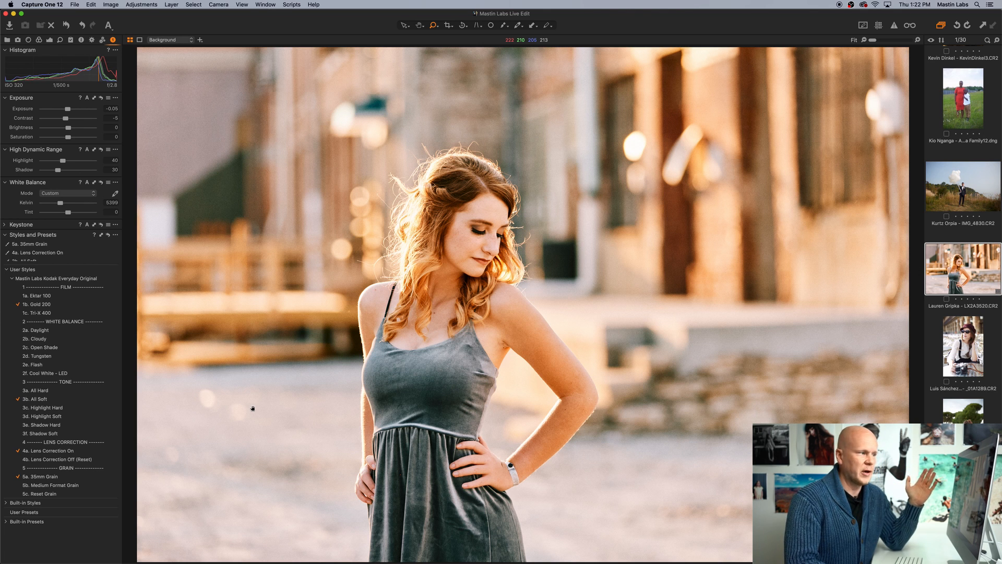
Step: Switch to Lightroom and open the same grey-dress portrait, LX2A3520.CR2, in the Develop module
{"action": "mouse_move", "coordinate": [487, 563]}
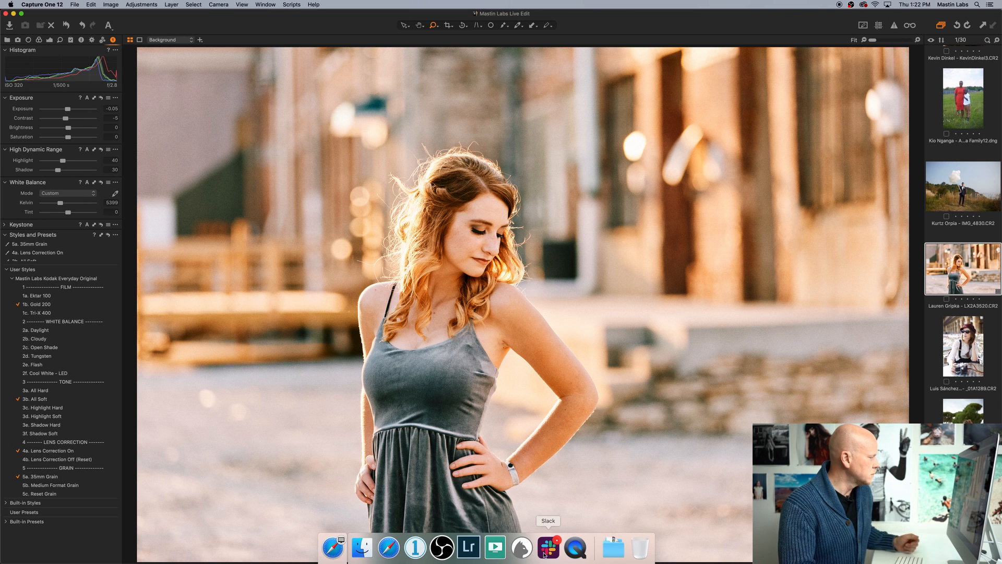
{"action": "left_click", "coordinate": [468, 548]}
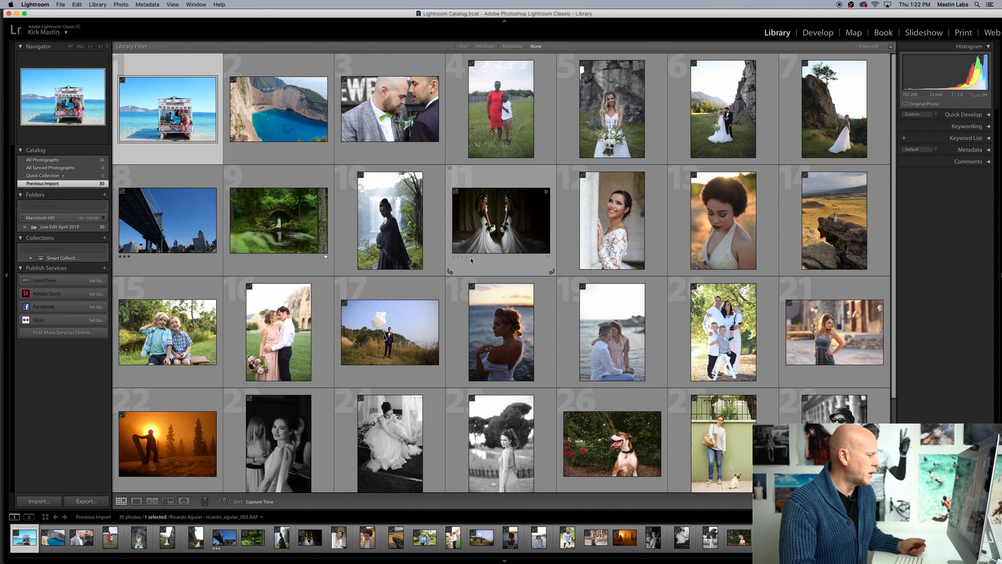
{"action": "scroll", "coordinate": [627, 251], "scroll_direction": "down", "scroll_amount": 3}
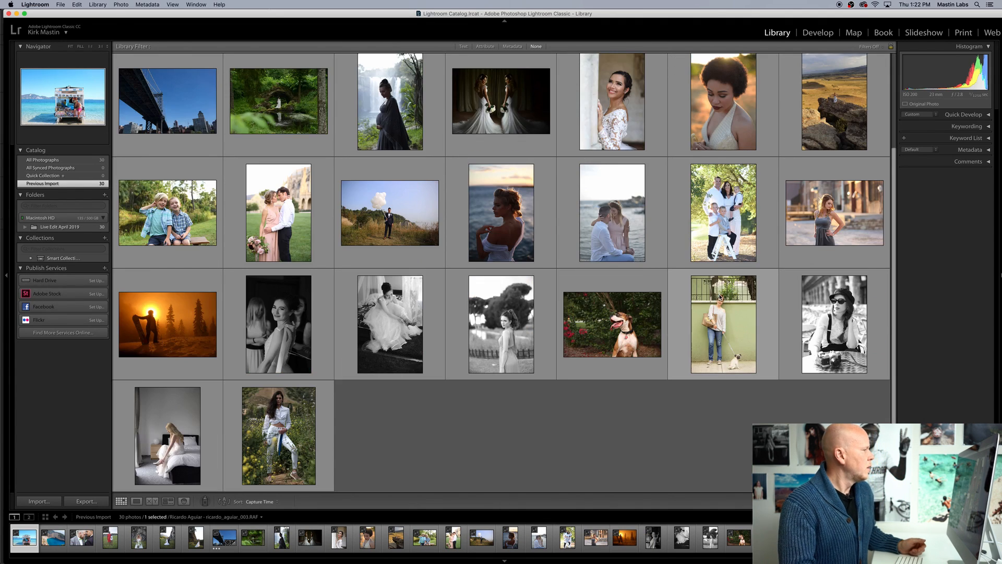
{"action": "left_click", "coordinate": [813, 229]}
{"action": "double_click", "coordinate": [813, 228]}
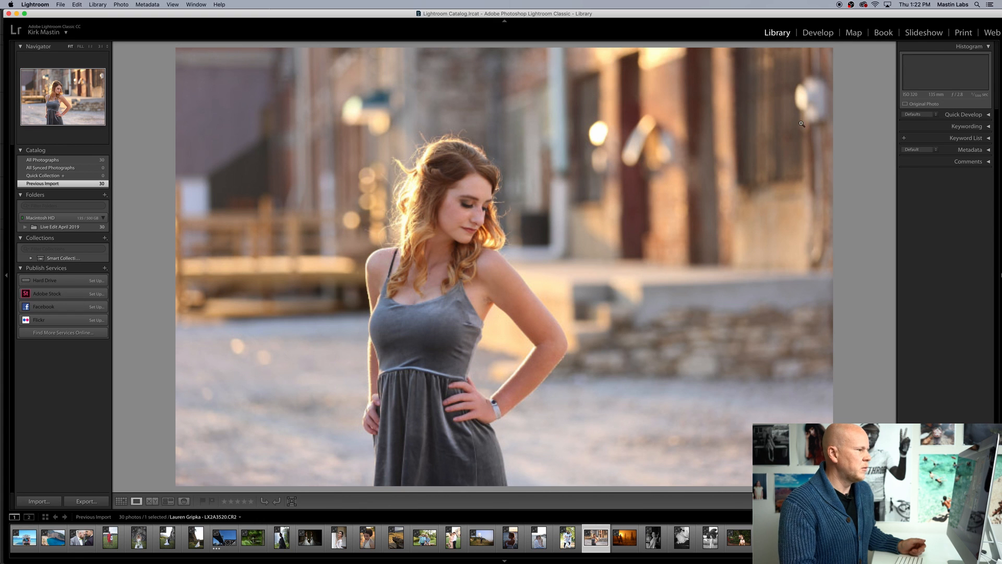
{"action": "left_click", "coordinate": [818, 33]}
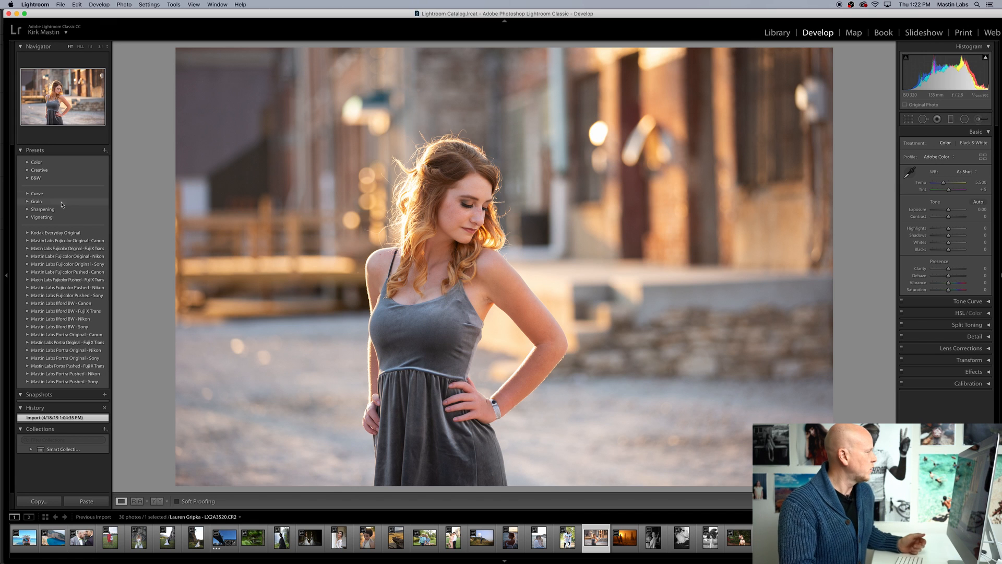
Step: Apply the Kodak Everyday Original presets 1b. Gold 200 and 2b. All Soft to the portrait
{"action": "left_click", "coordinate": [29, 234]}
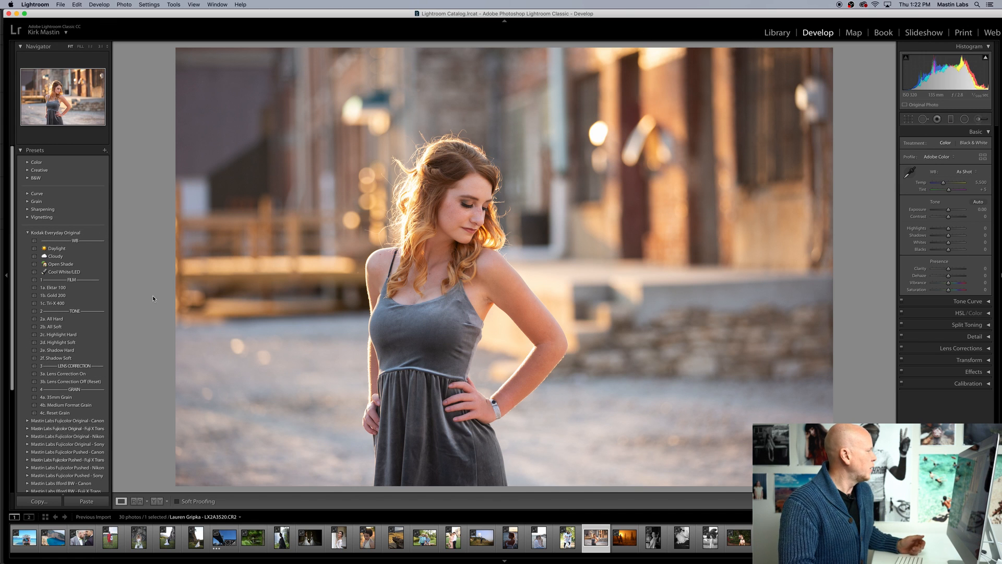
{"action": "left_click", "coordinate": [77, 295]}
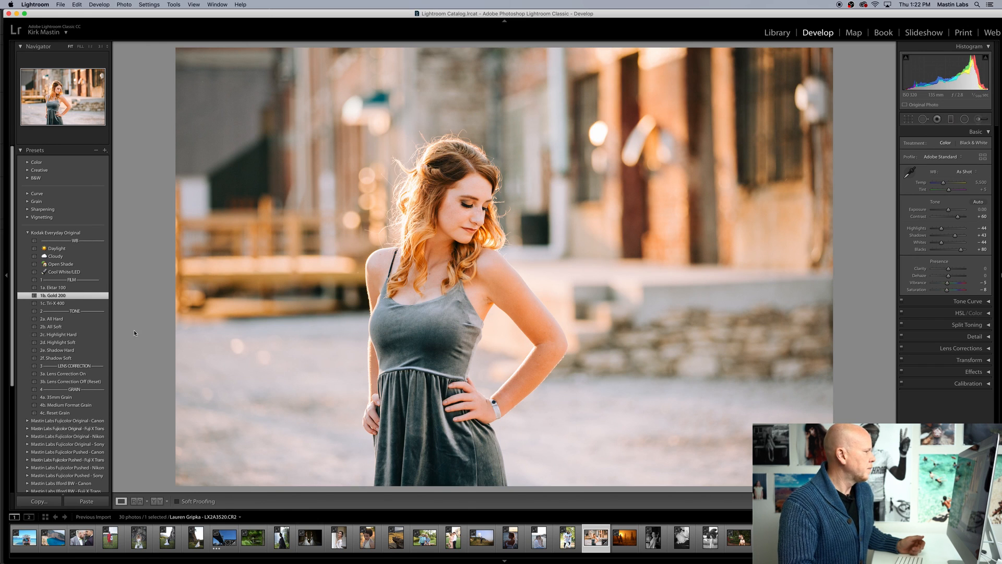
{"action": "left_click", "coordinate": [91, 327]}
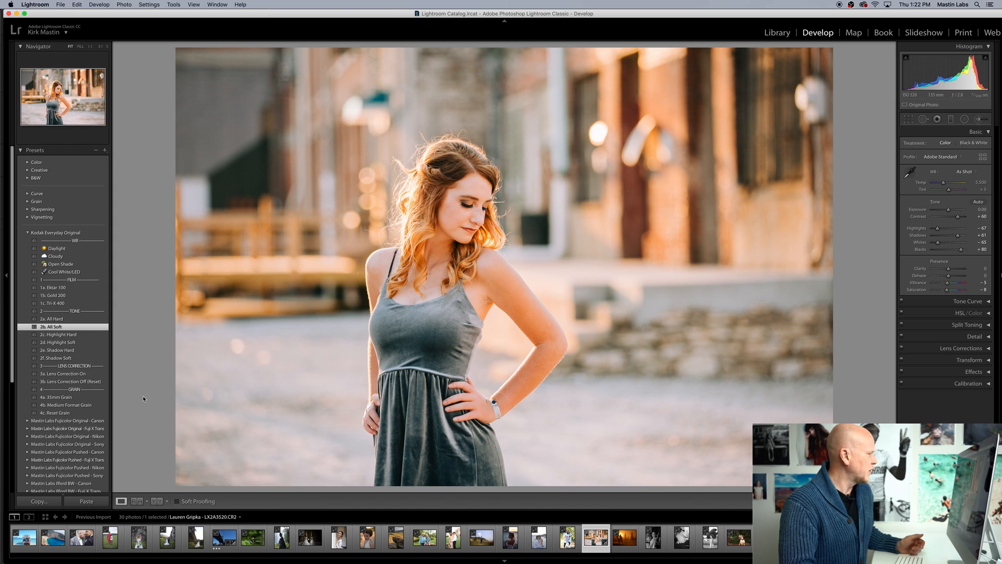
Step: Add the 3a. Lens Correction On and 4a. 35mm Grain presets to the grey-dress portrait
{"action": "left_click", "coordinate": [89, 375]}
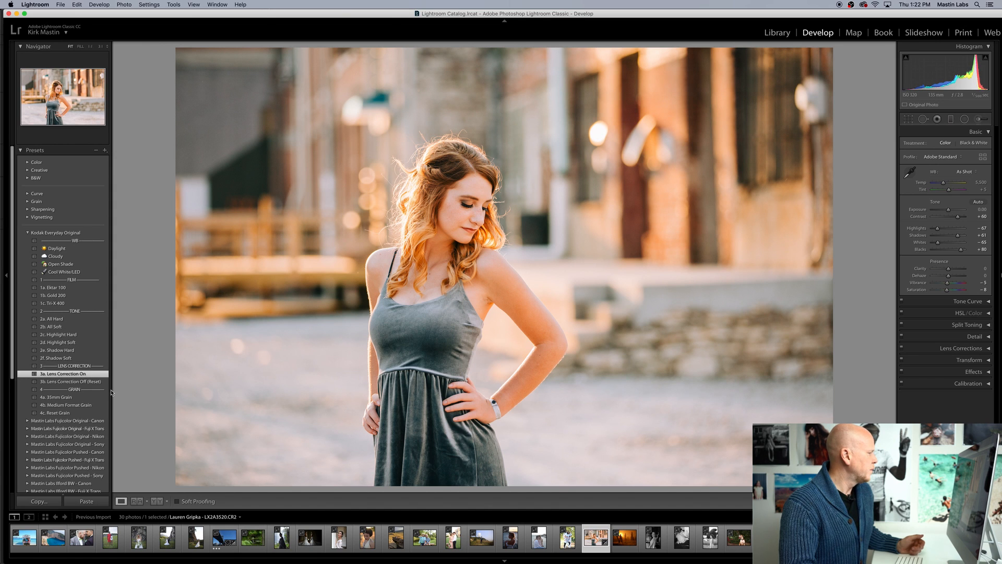
{"action": "left_click", "coordinate": [90, 398]}
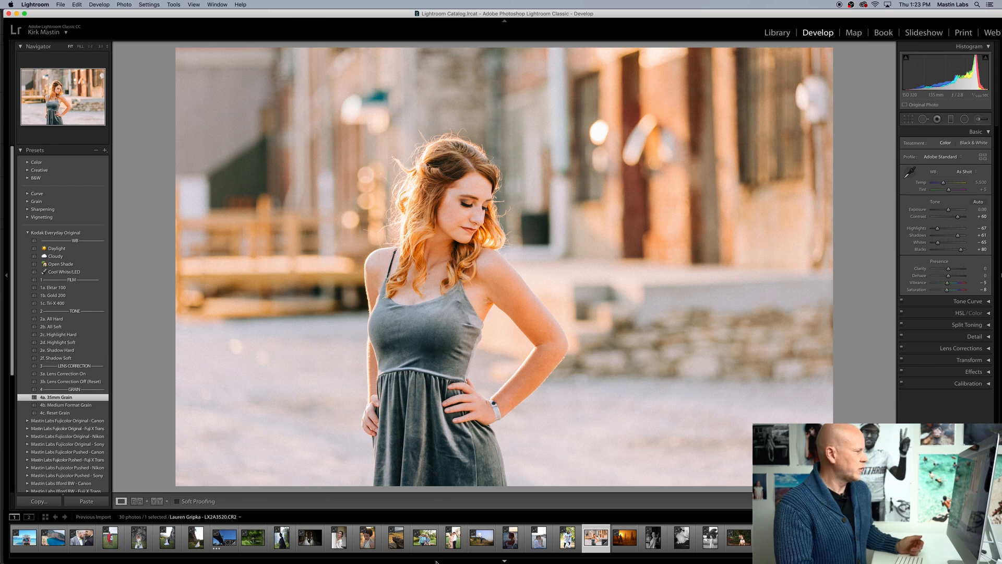
Step: Switch to Capture One to compare its version of the grey-dress portrait, and return to Lightroom
{"action": "mouse_move", "coordinate": [491, 562]}
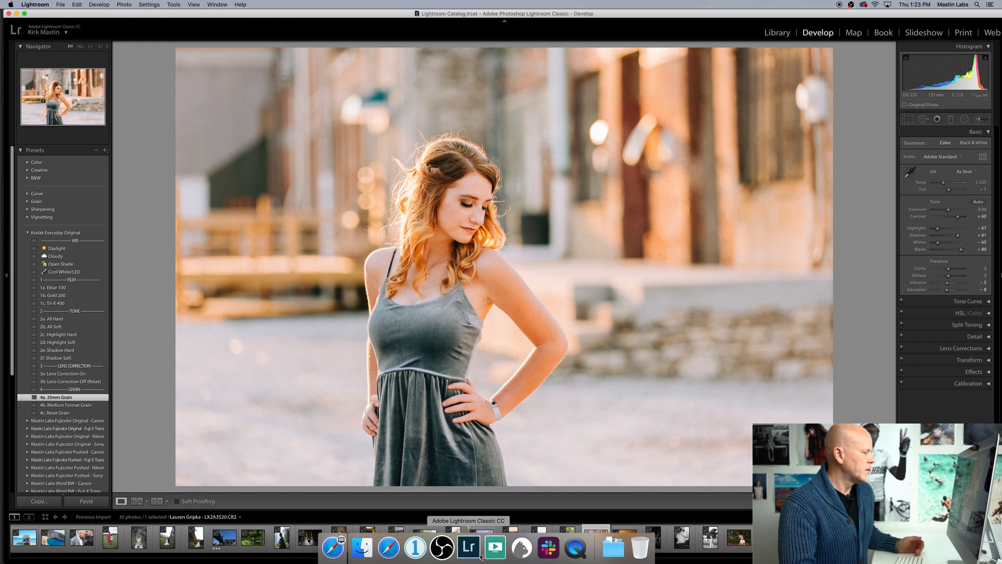
{"action": "left_click", "coordinate": [416, 549]}
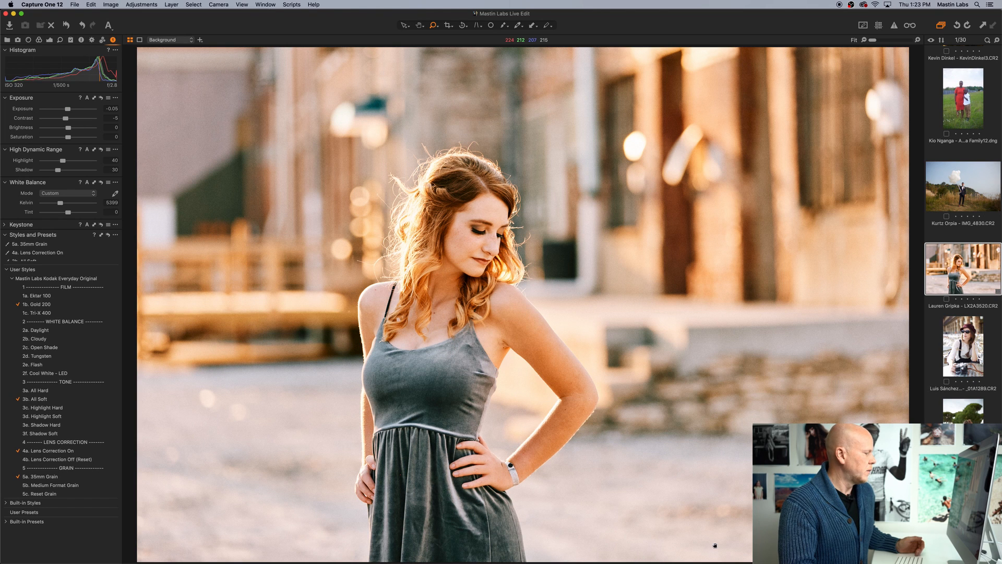
{"action": "mouse_move", "coordinate": [501, 562]}
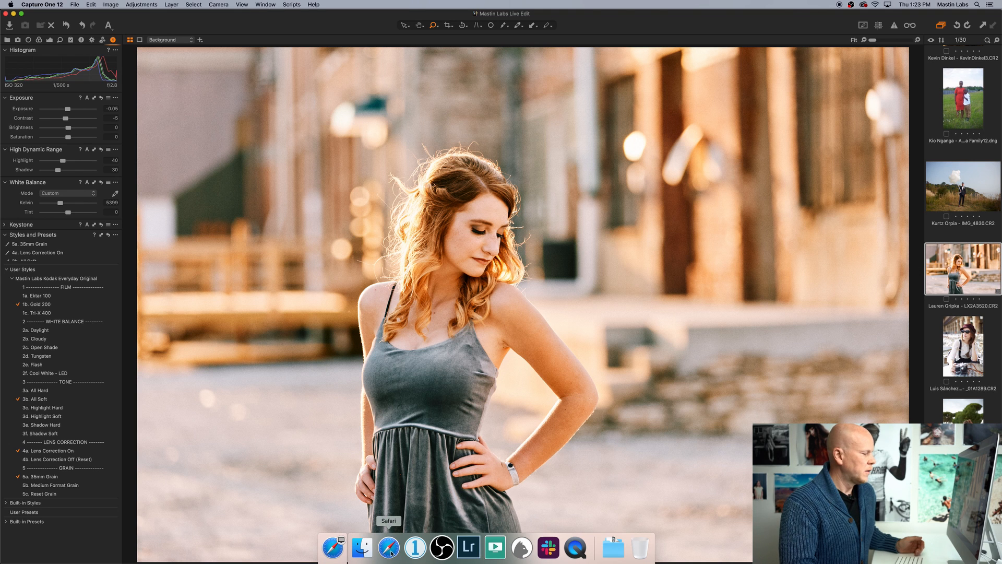
{"action": "left_click", "coordinate": [464, 553]}
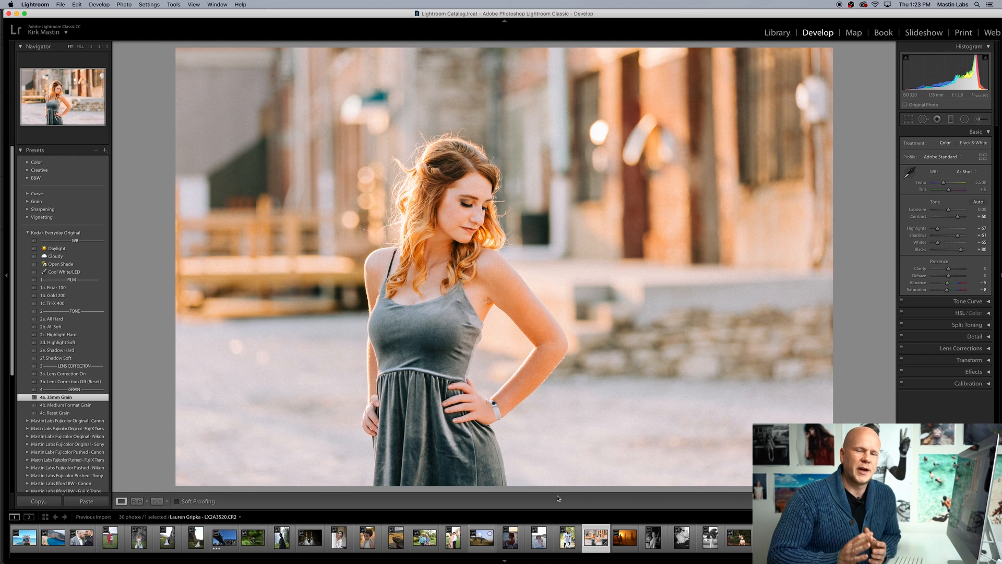
Step: Show the previous import as a thumbnail grid in the Library module, viewed from the first photo
{"action": "key", "text": "p"}
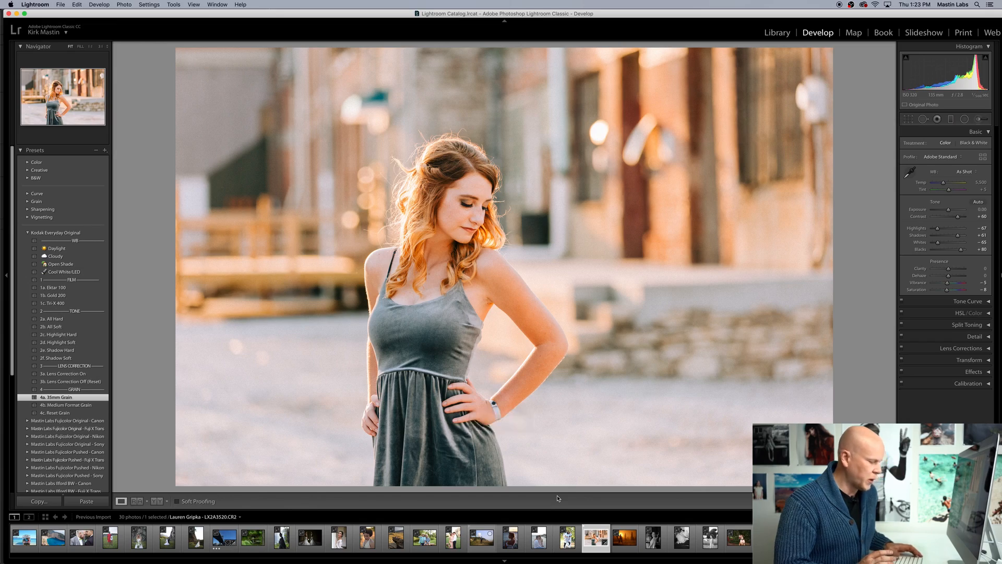
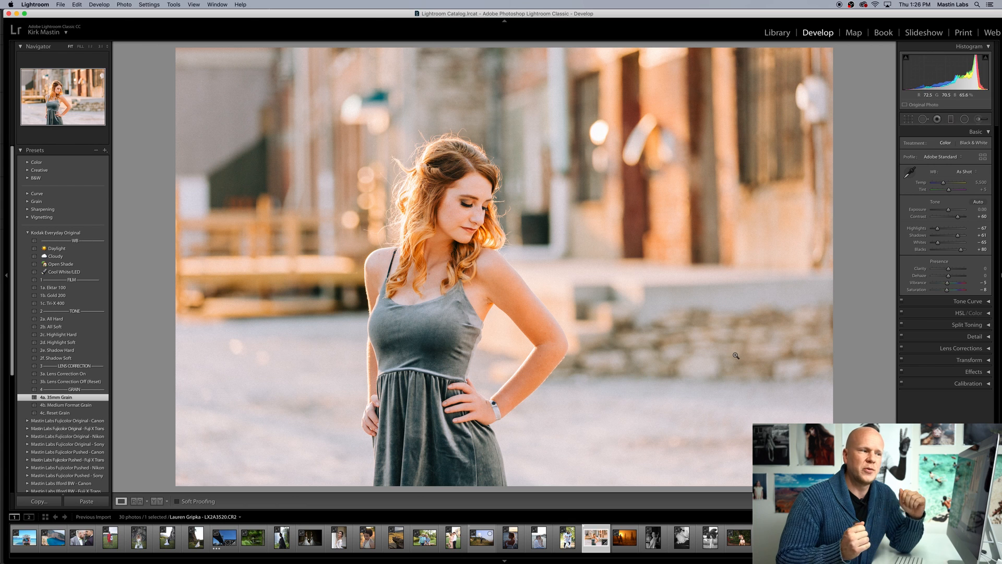
{"action": "left_click", "coordinate": [777, 34]}
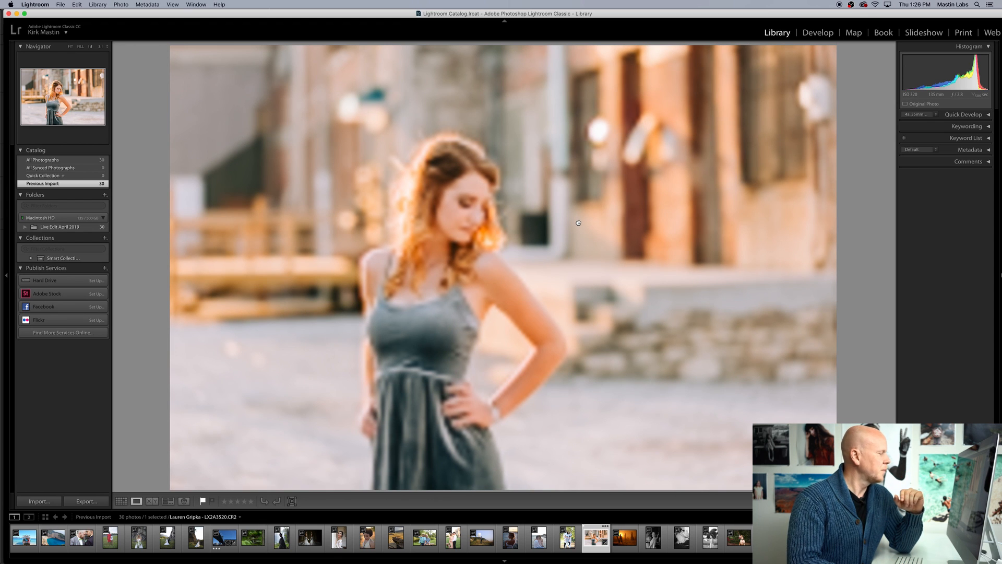
{"action": "key", "text": "g"}
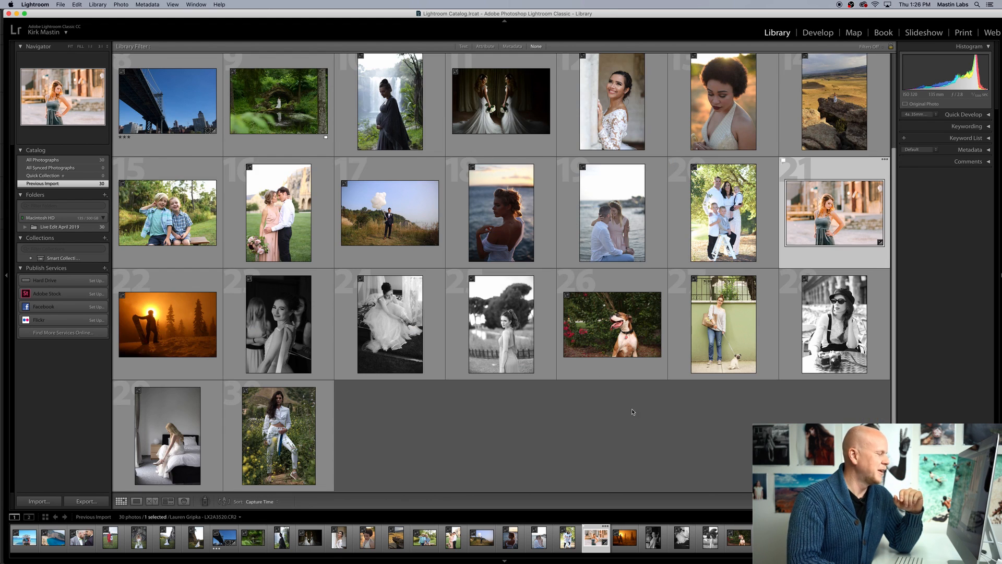
{"action": "scroll", "coordinate": [632, 409], "scroll_direction": "up", "scroll_amount": 3}
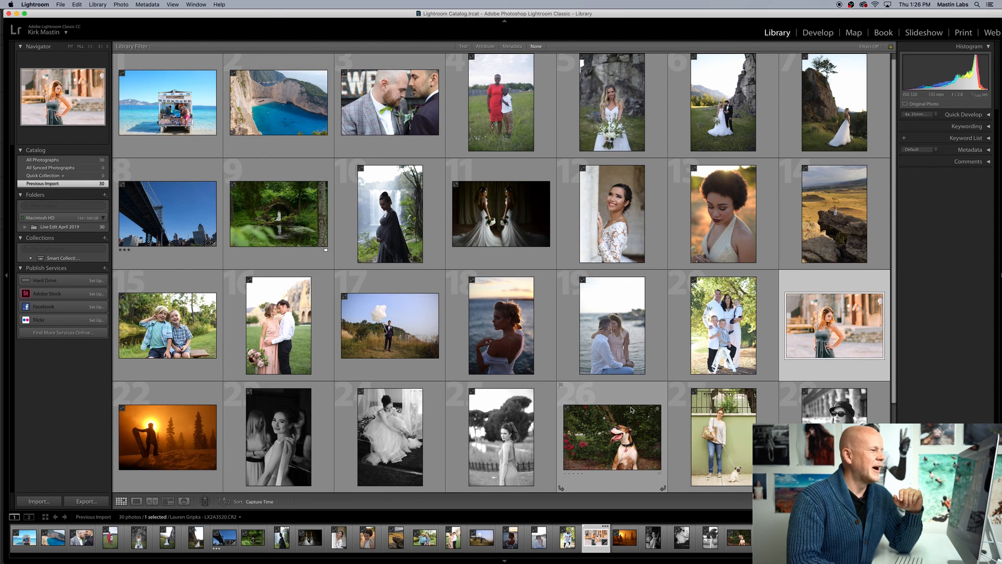
{"action": "key", "text": "u"}
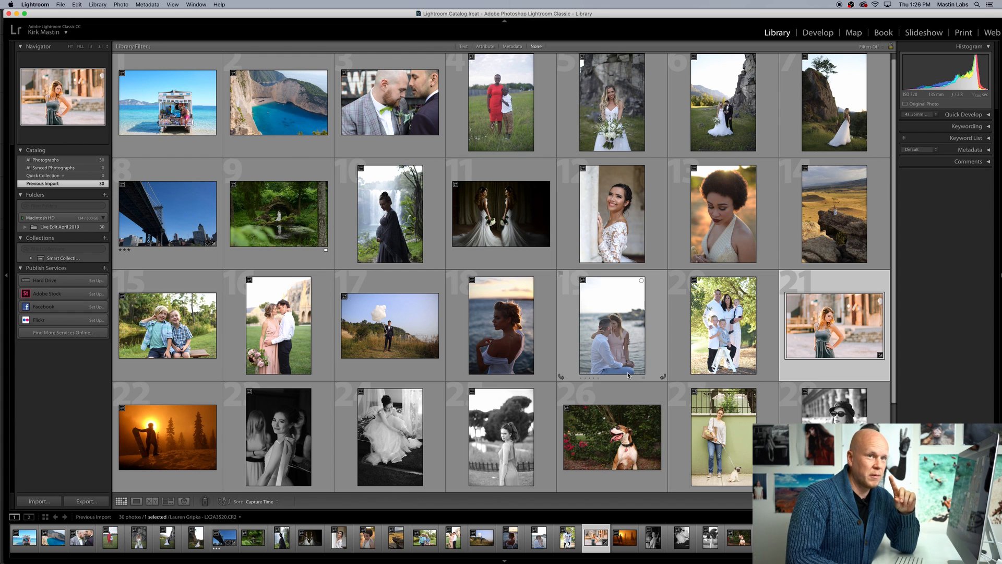
Step: Switch to Capture One and preview nearby photos, from the groom with balloons to the woman in the coral dress
{"action": "mouse_move", "coordinate": [500, 561]}
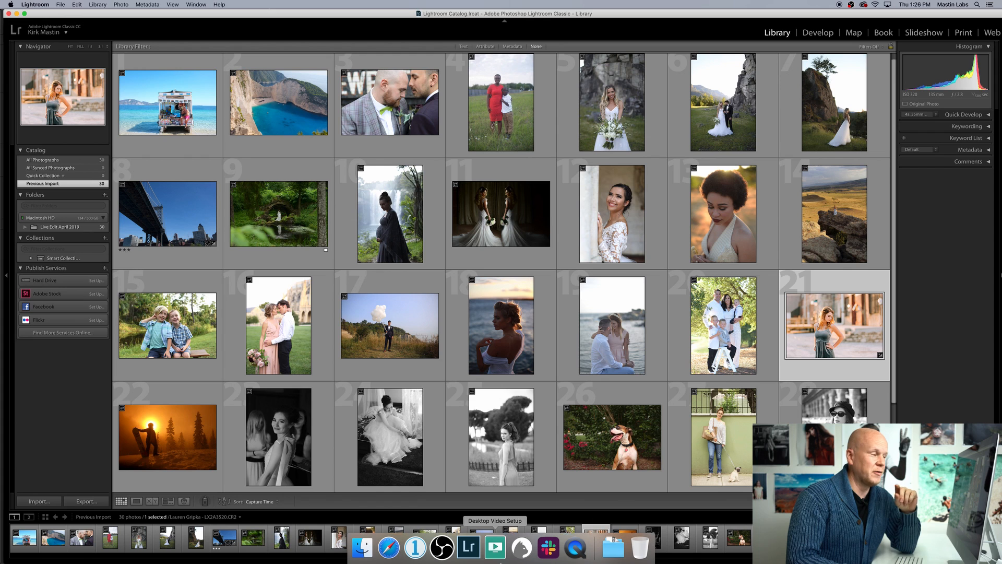
{"action": "left_click", "coordinate": [415, 547]}
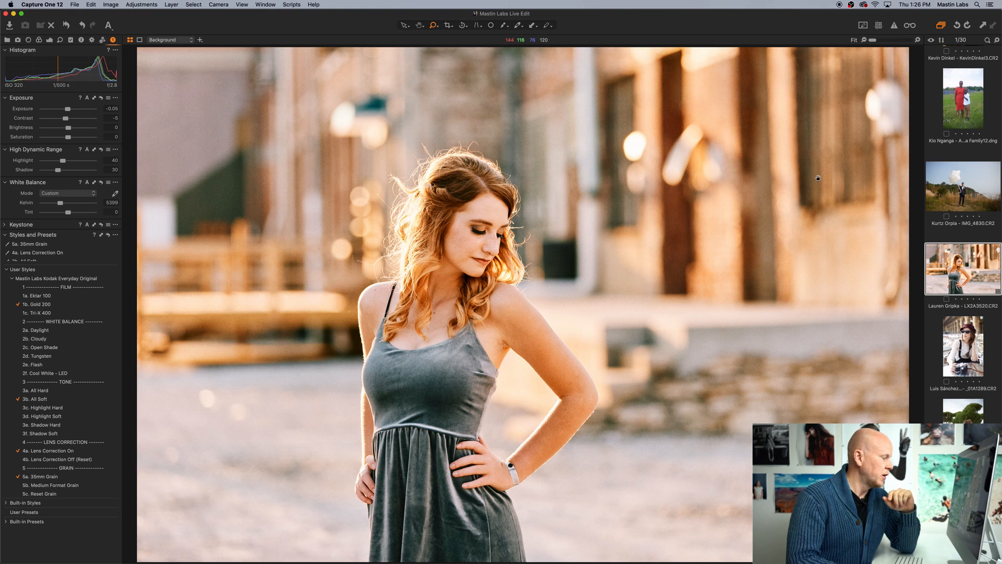
{"action": "left_click", "coordinate": [951, 195]}
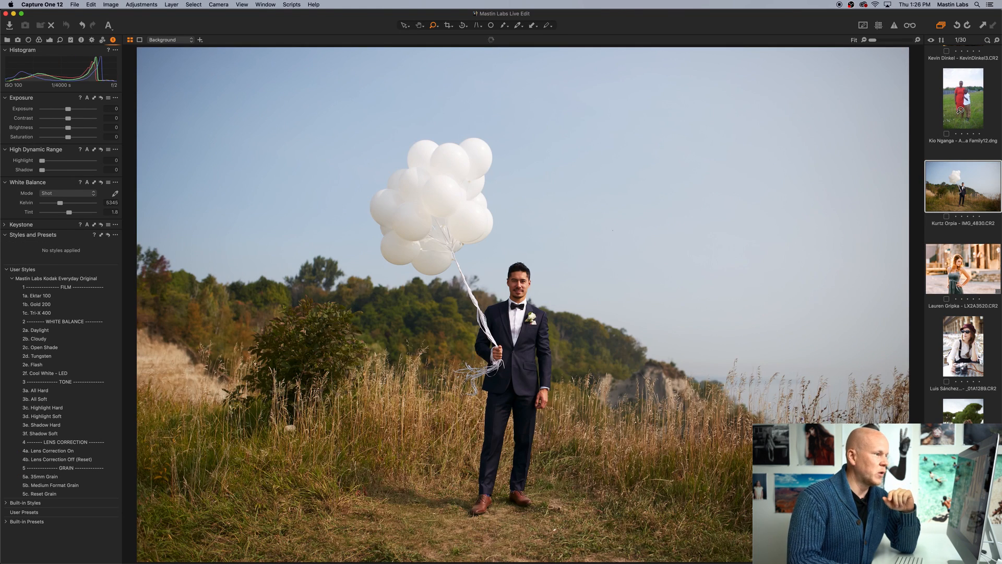
{"action": "left_click", "coordinate": [959, 111]}
{"action": "left_click", "coordinate": [972, 276]}
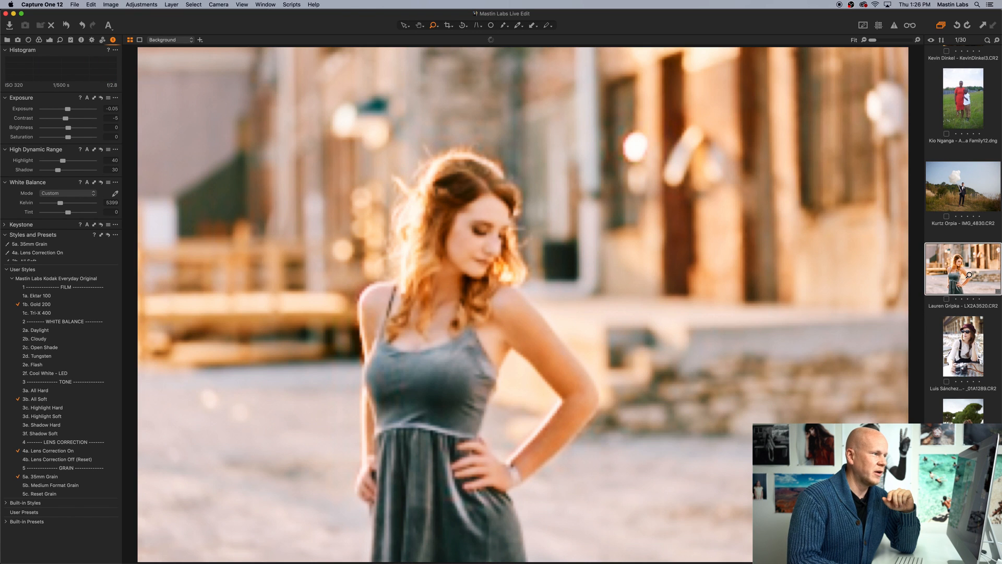
{"action": "left_click", "coordinate": [966, 345]}
{"action": "left_click", "coordinate": [965, 414]}
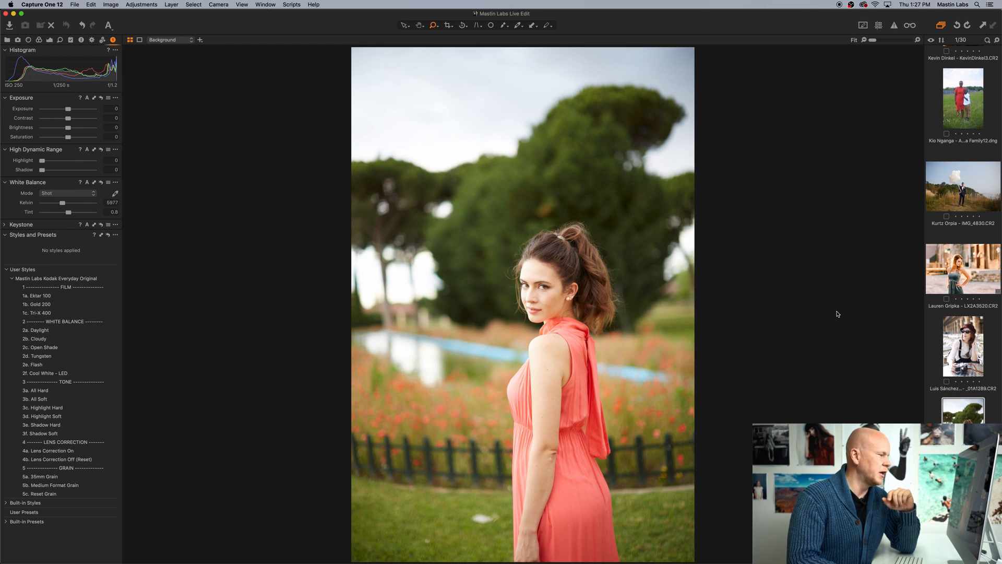
Step: Widen the browser to a six-column thumbnail grid and preview the dog, sunglasses and lace-dress bride photos
{"action": "left_click_drag", "start_coordinate": [925, 290], "coordinate": [650, 291]}
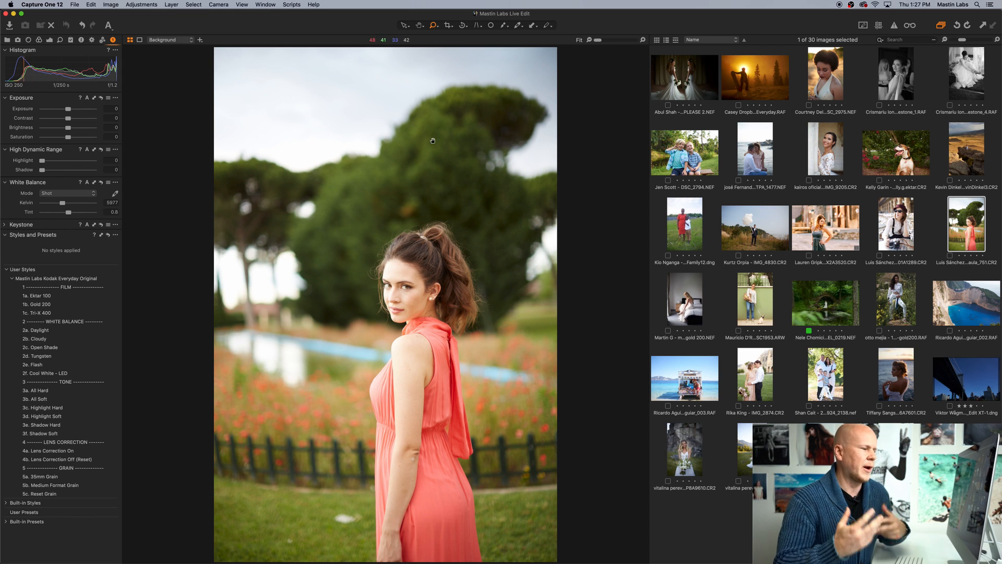
{"action": "left_click_drag", "start_coordinate": [649, 227], "coordinate": [628, 232]}
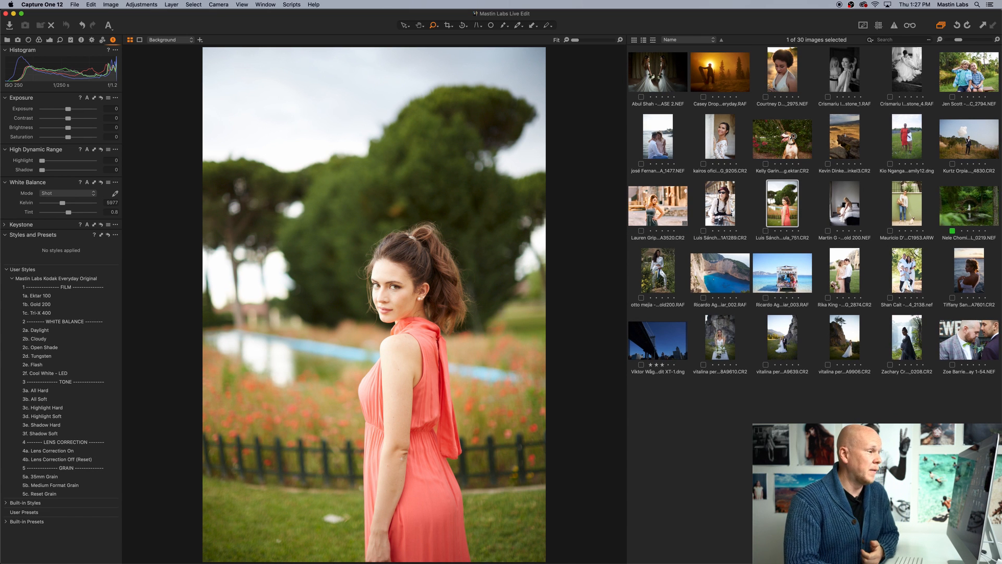
{"action": "left_click", "coordinate": [787, 139]}
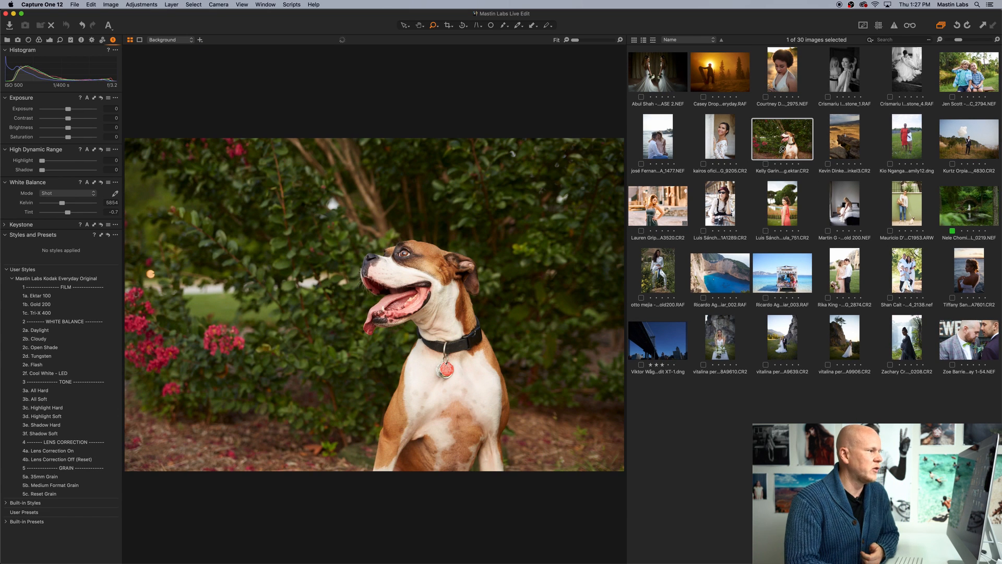
{"action": "left_click", "coordinate": [725, 197]}
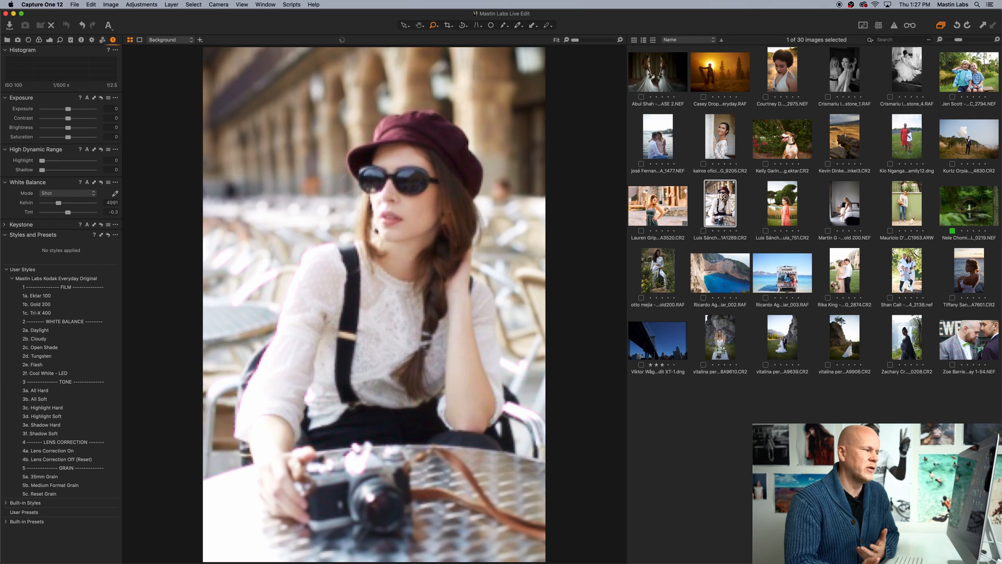
{"action": "left_click", "coordinate": [721, 140]}
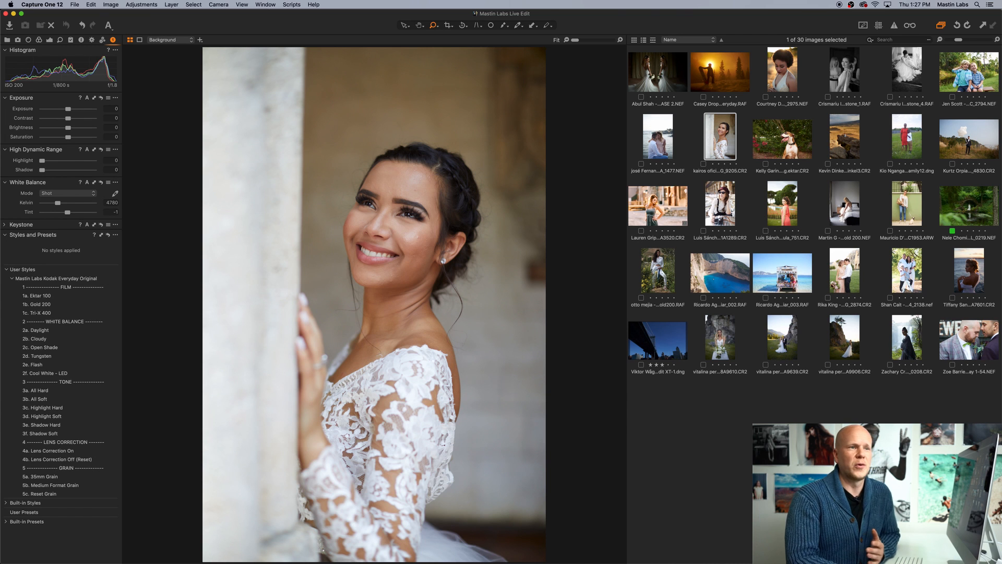
Step: Switch to Lightroom to check its photo grid, and return to Capture One
{"action": "mouse_move", "coordinate": [347, 562]}
{"action": "left_click", "coordinate": [469, 547]}
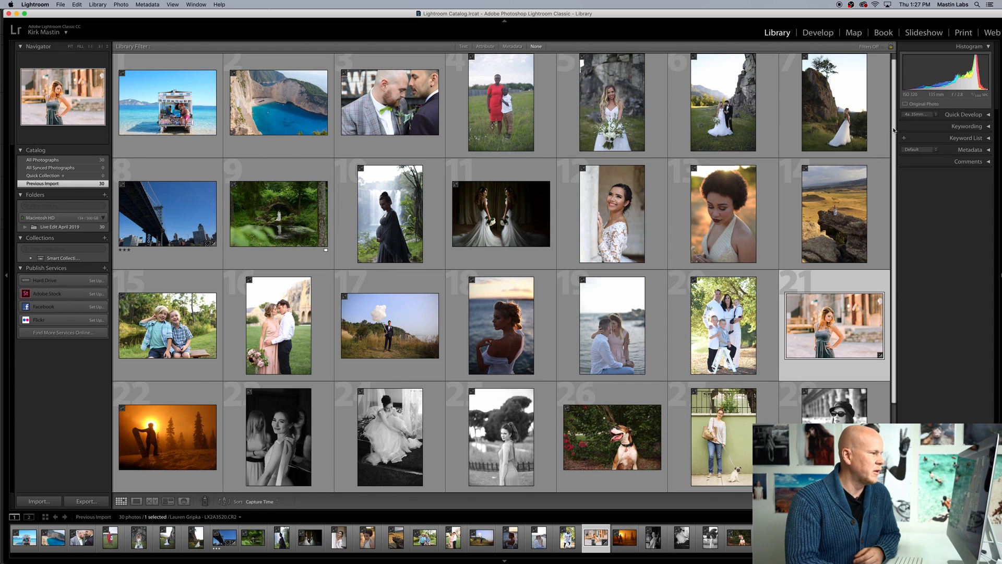
{"action": "mouse_move", "coordinate": [548, 562]}
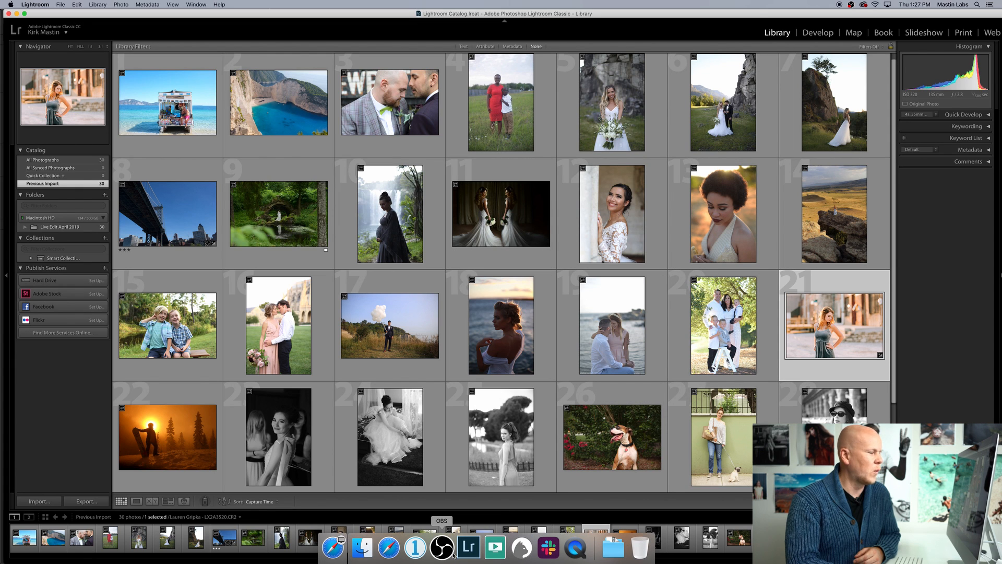
{"action": "left_click", "coordinate": [415, 548]}
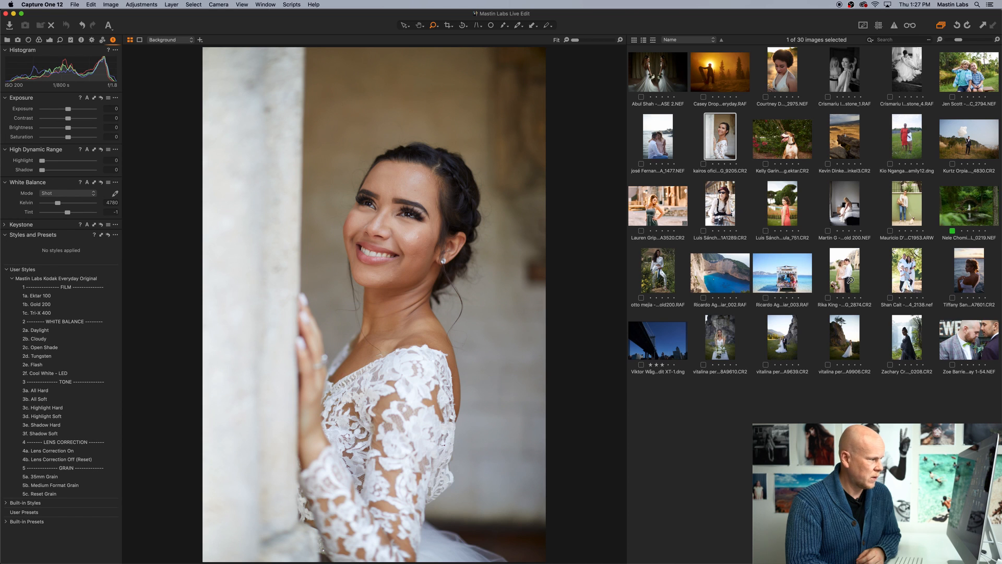
Step: Open the coral-dress portrait, enlarge the browser thumbnails and narrow the browser to a single column
{"action": "left_click", "coordinate": [783, 205]}
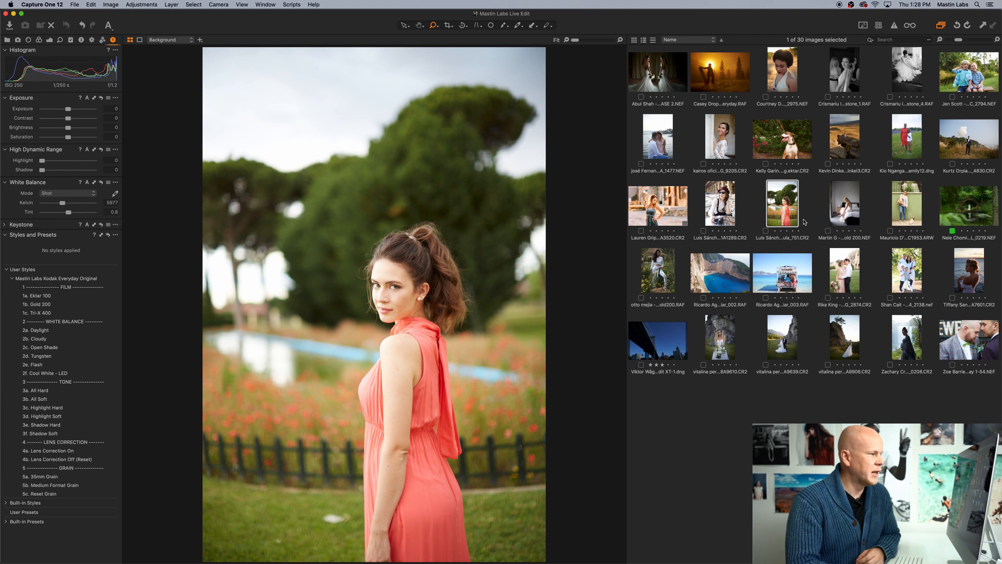
{"action": "left_click", "coordinate": [970, 39]}
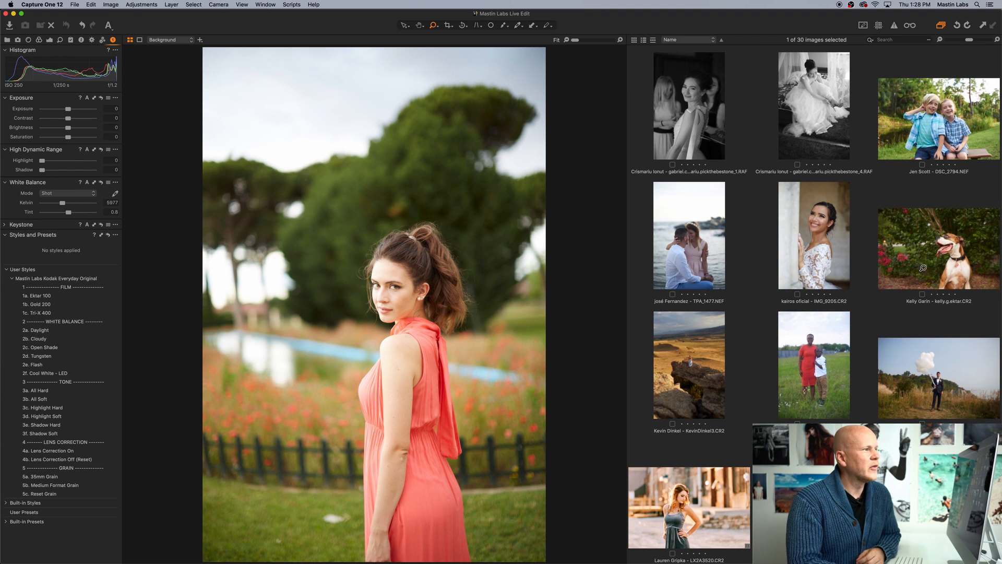
{"action": "scroll", "coordinate": [882, 339], "scroll_direction": "down", "scroll_amount": 2}
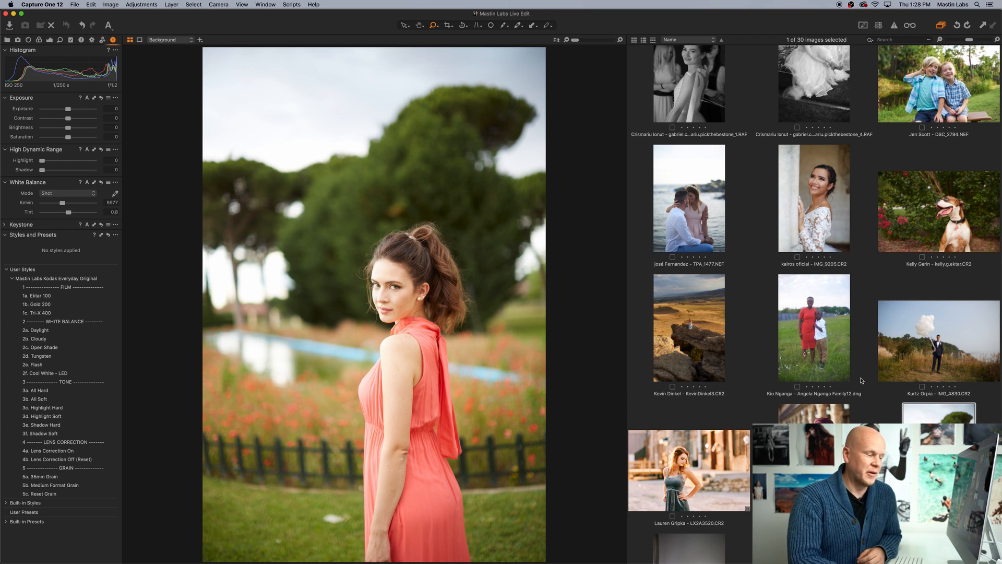
{"action": "left_click_drag", "start_coordinate": [630, 192], "coordinate": [882, 188]}
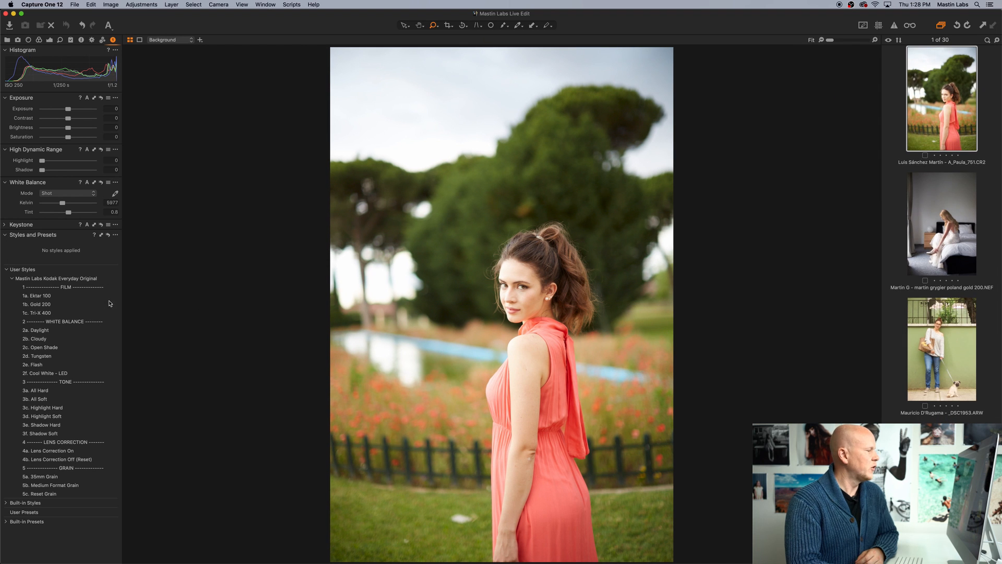
Step: Apply the 1b. Gold 200 style to the coral-dress portrait and set its exposure to -0.51
{"action": "left_click", "coordinate": [45, 304]}
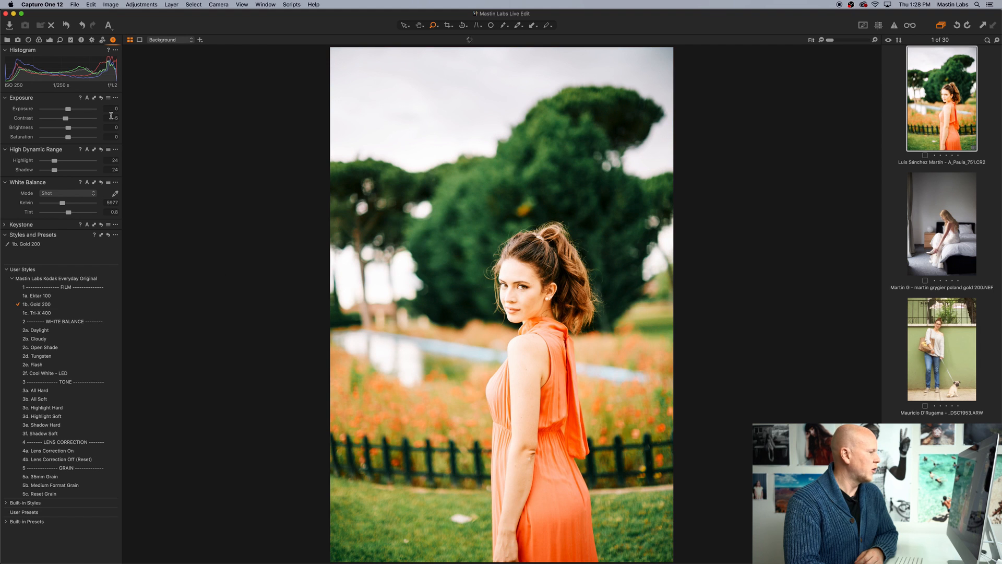
{"action": "left_click_drag", "start_coordinate": [68, 109], "coordinate": [64, 109]}
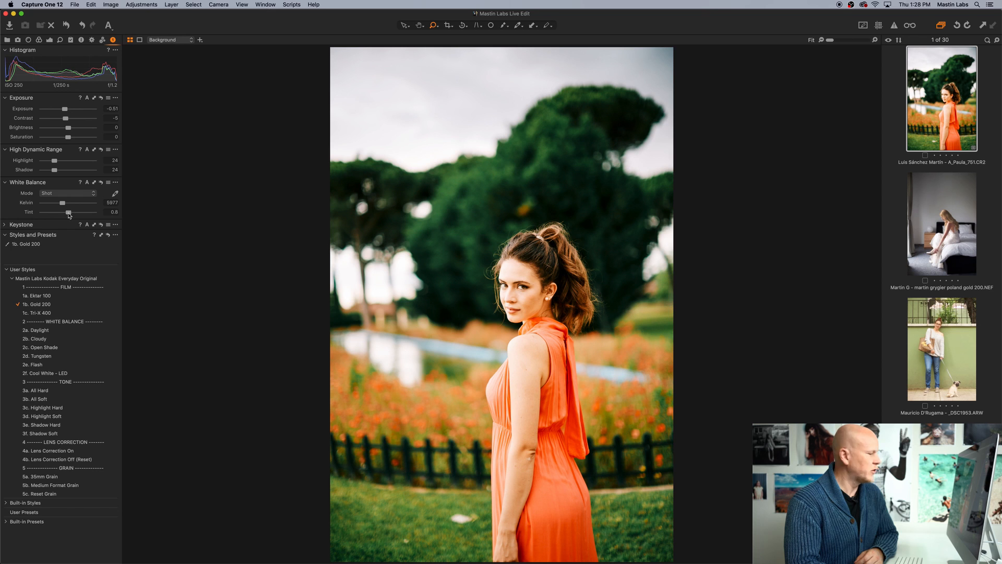
Step: Set the coral-dress portrait's white balance to 6114 Kelvin with a tint of 7.1
{"action": "left_click_drag", "start_coordinate": [68, 214], "coordinate": [69, 214]}
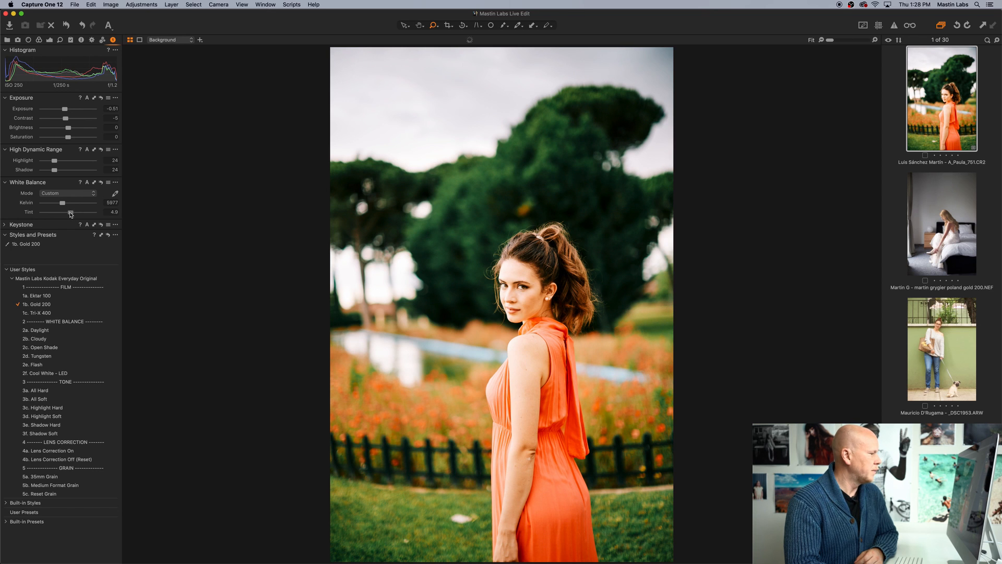
{"action": "left_click_drag", "start_coordinate": [71, 214], "coordinate": [72, 215]}
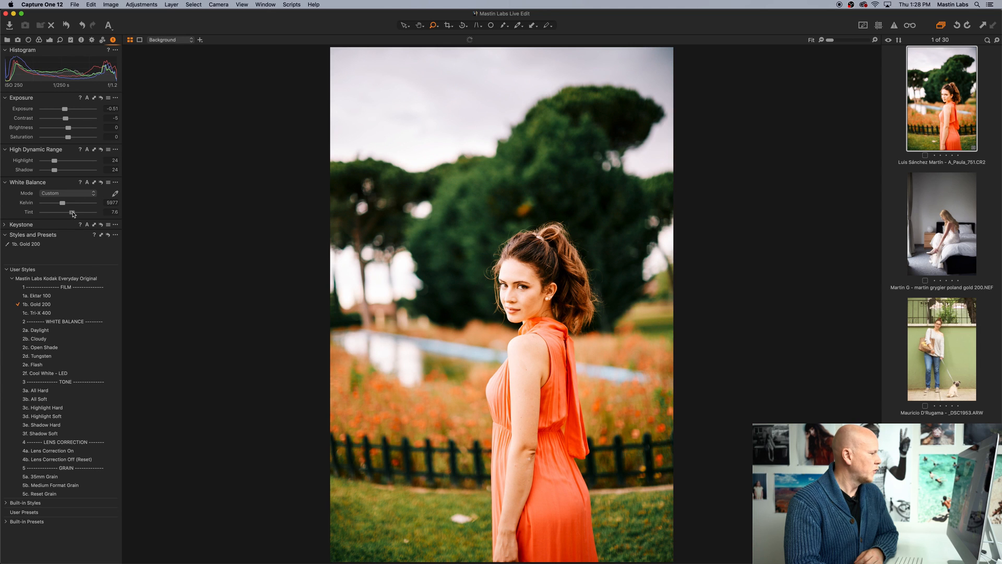
{"action": "left_click_drag", "start_coordinate": [62, 203], "coordinate": [61, 205]}
Step: Add the 4a. Lens Correction On style to the coral-dress portrait and set its exposure to -1.01
{"action": "left_click", "coordinate": [49, 450]}
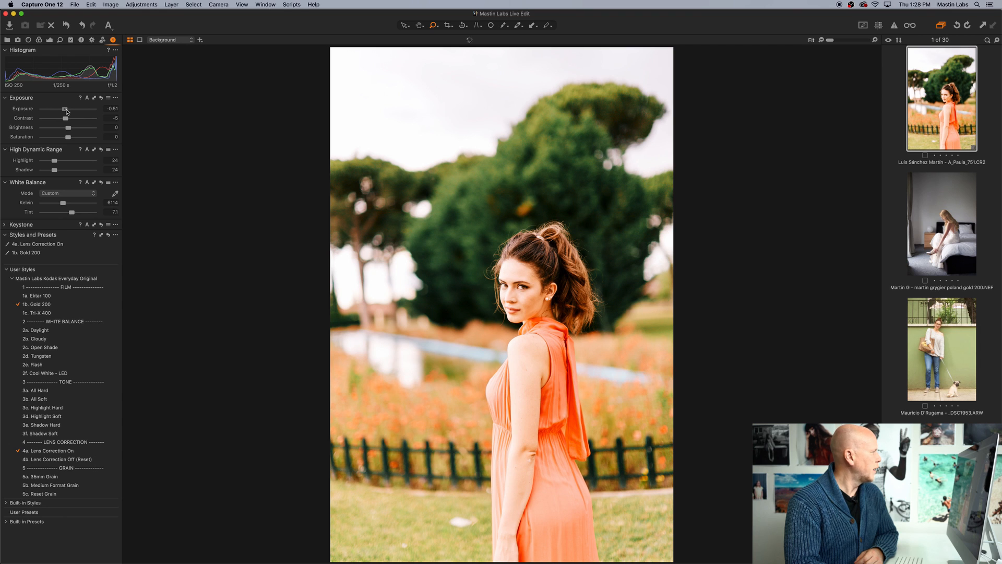
{"action": "left_click_drag", "start_coordinate": [66, 111], "coordinate": [64, 111]}
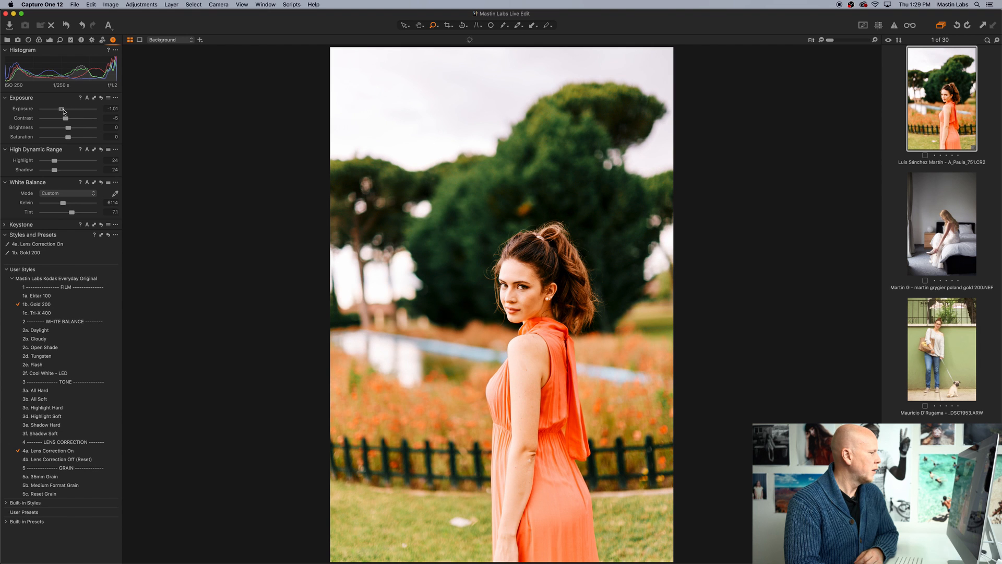
Step: Set the coral-dress portrait's exposure to -1.14 and its white balance to 6497 Kelvin with a tint of 7.6
{"action": "left_click_drag", "start_coordinate": [63, 111], "coordinate": [62, 111]}
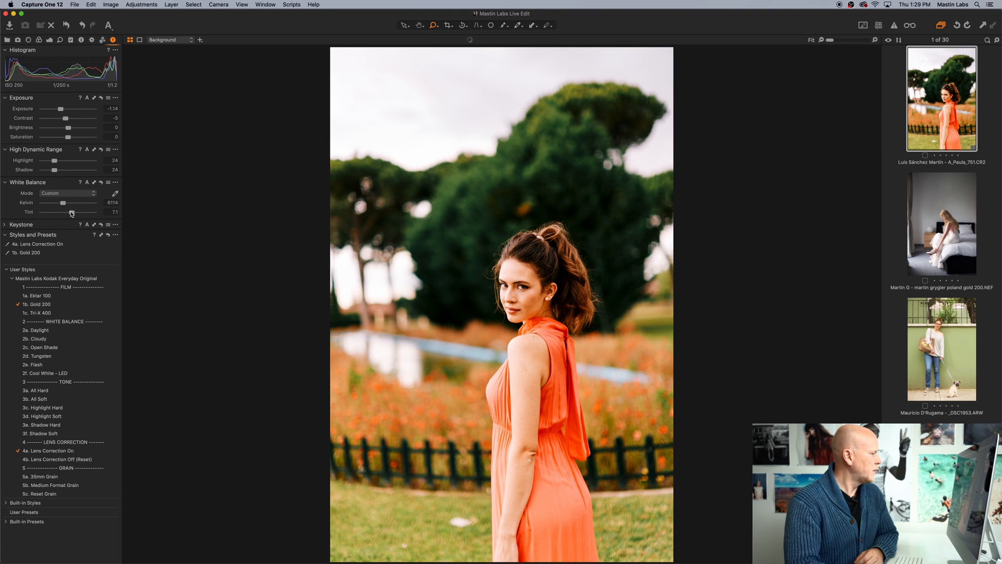
{"action": "left_click_drag", "start_coordinate": [71, 214], "coordinate": [70, 214]}
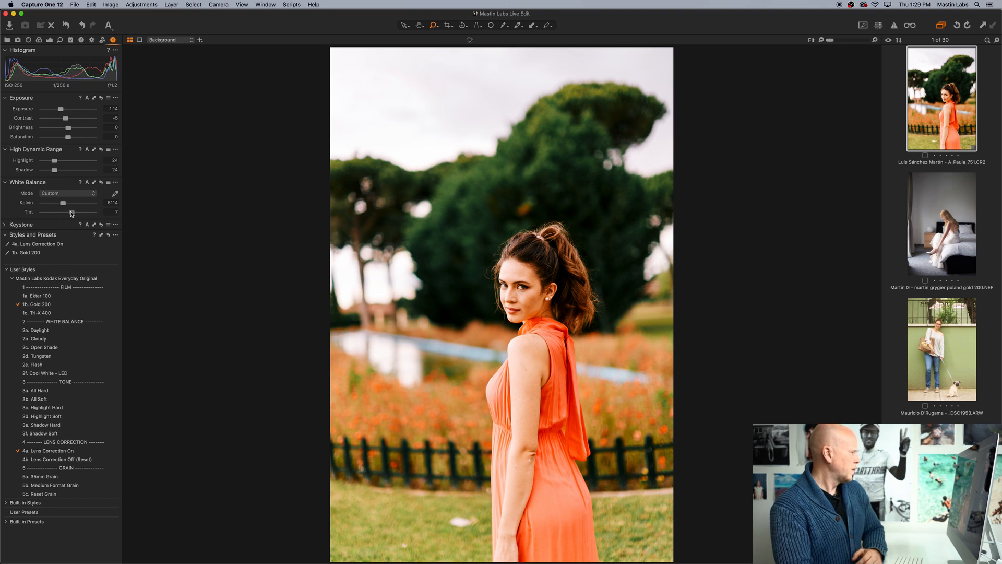
{"action": "left_click_drag", "start_coordinate": [62, 204], "coordinate": [63, 204]}
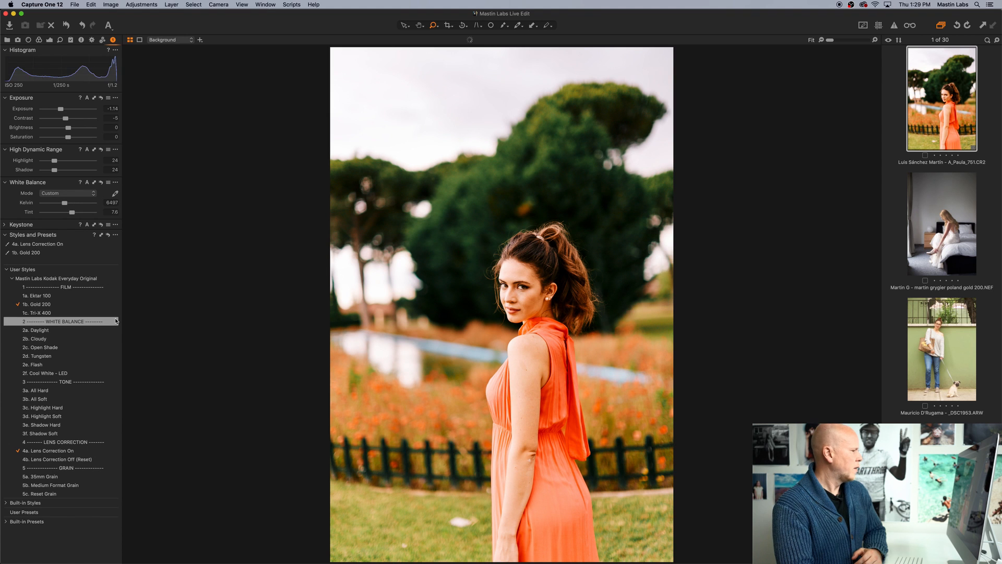
Step: Add the 3b. All Soft style to the coral-dress portrait and add the Color Editor to the current tool set
{"action": "left_click", "coordinate": [99, 401]}
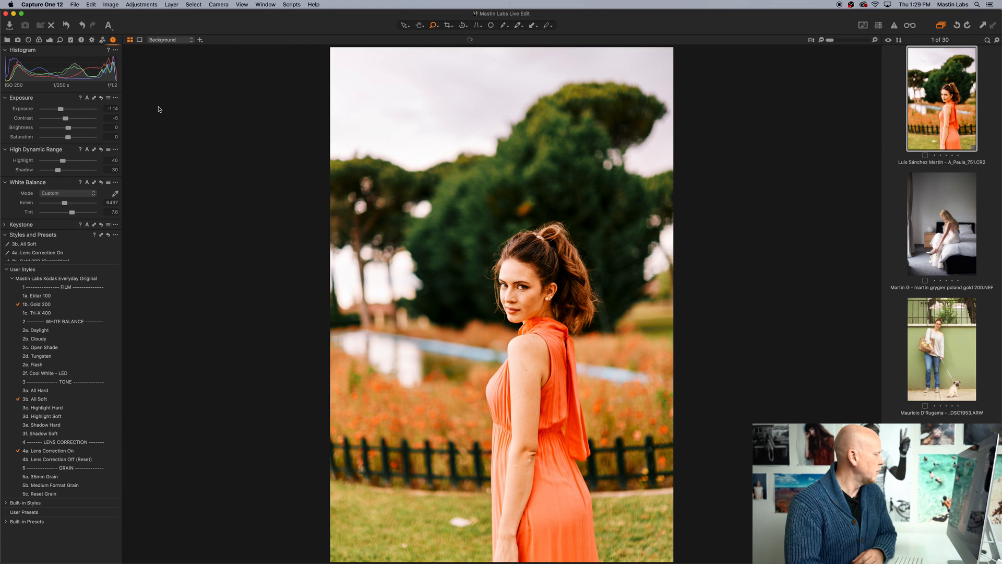
{"action": "right_click", "coordinate": [70, 96]}
{"action": "mouse_move", "coordinate": [78, 99]}
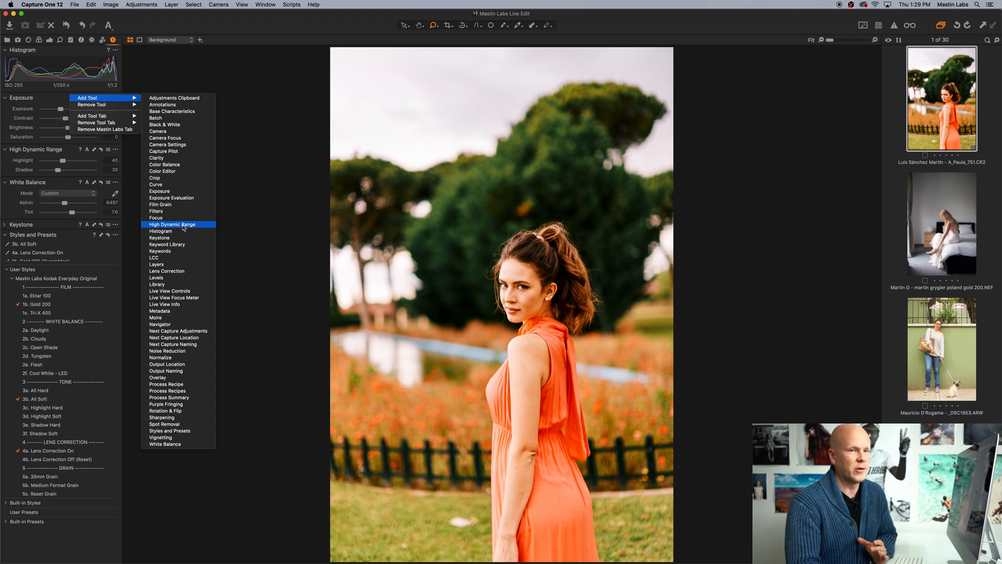
{"action": "left_click", "coordinate": [184, 174]}
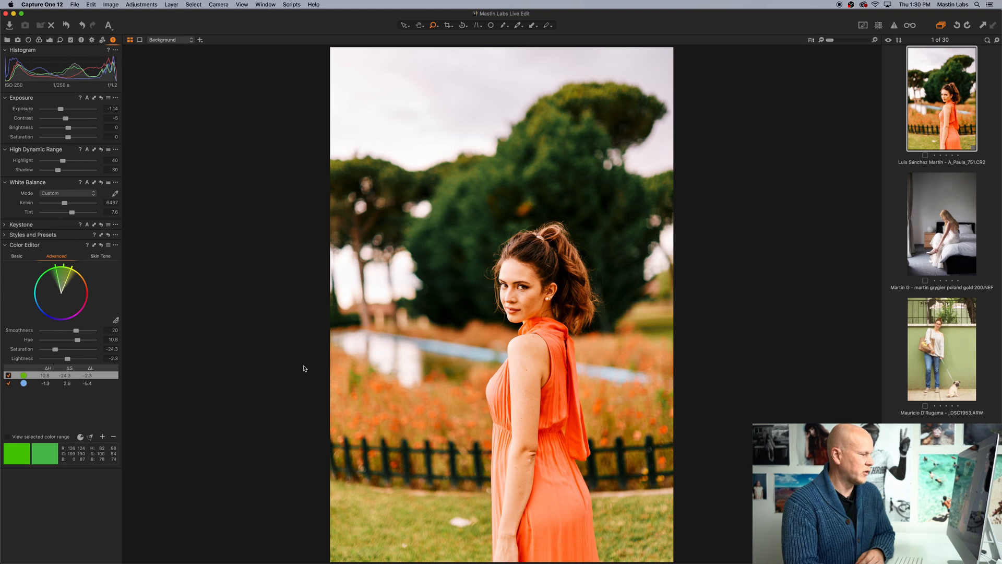
Step: Sample the dress colour in the Color Editor's advanced mode and extend its range toward magenta, using the selected-range preview while adjusting
{"action": "left_click", "coordinate": [116, 320]}
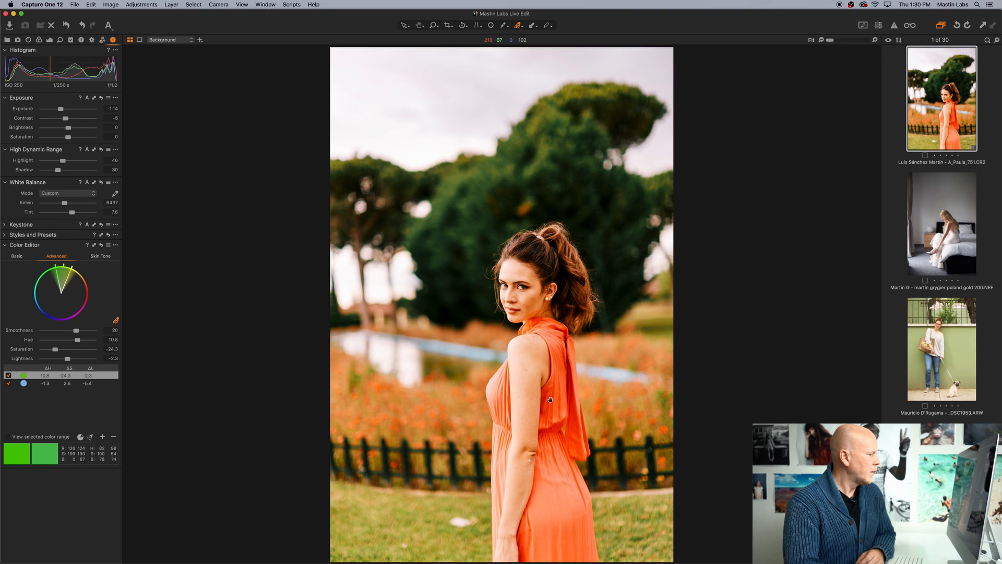
{"action": "left_click", "coordinate": [519, 26]}
{"action": "left_click", "coordinate": [520, 26]}
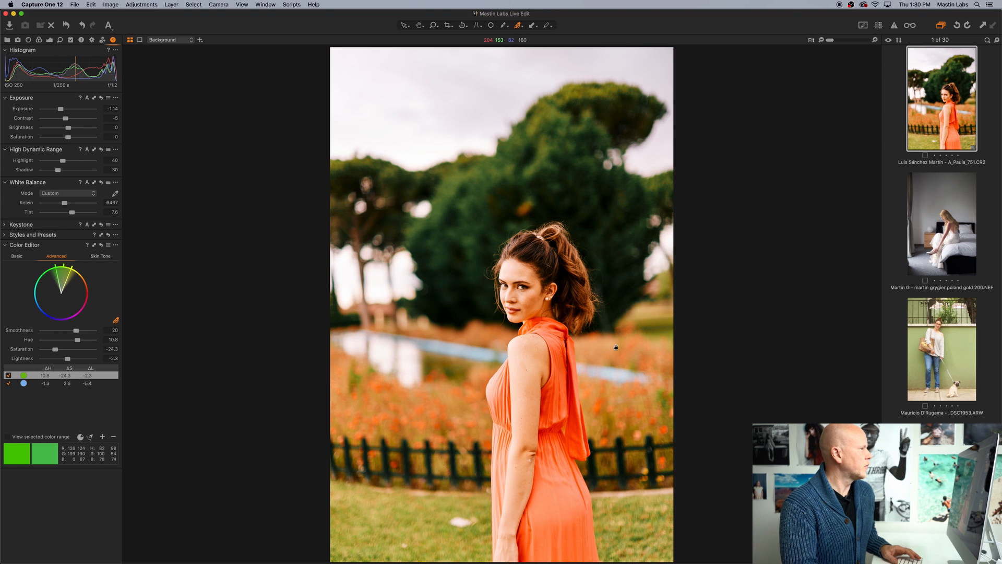
{"action": "left_click", "coordinate": [554, 400]}
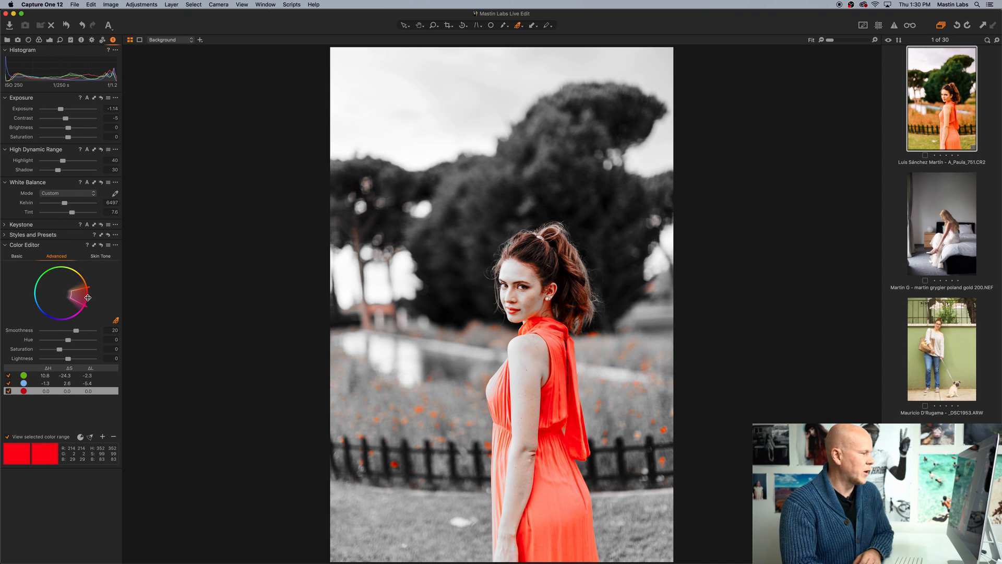
{"action": "left_click_drag", "start_coordinate": [93, 298], "coordinate": [94, 300]}
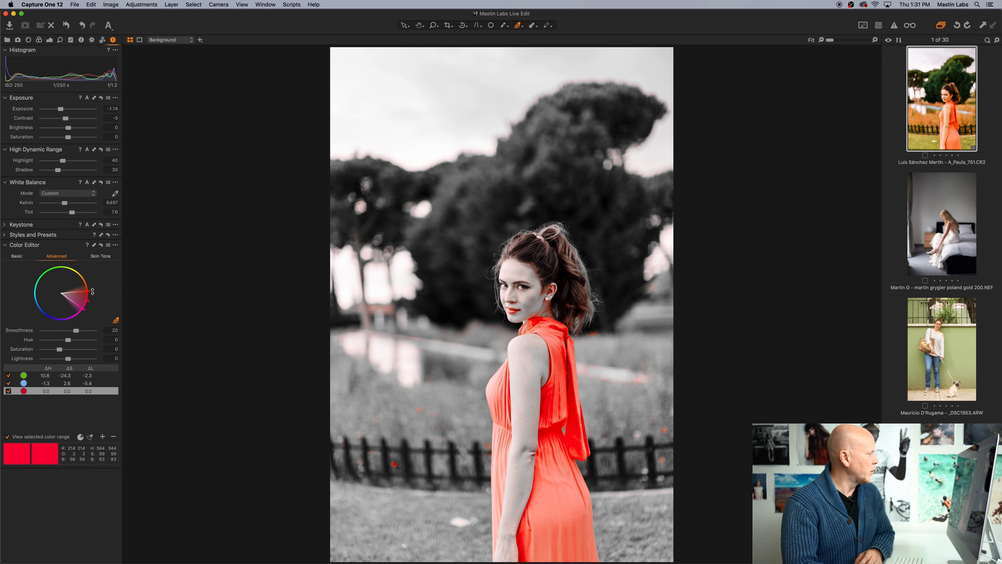
{"action": "mouse_move", "coordinate": [95, 292]}
{"action": "left_mouse_down"}
{"action": "mouse_move", "coordinate": [88, 275]}
{"action": "mouse_move", "coordinate": [96, 290]}
{"action": "left_mouse_up"}
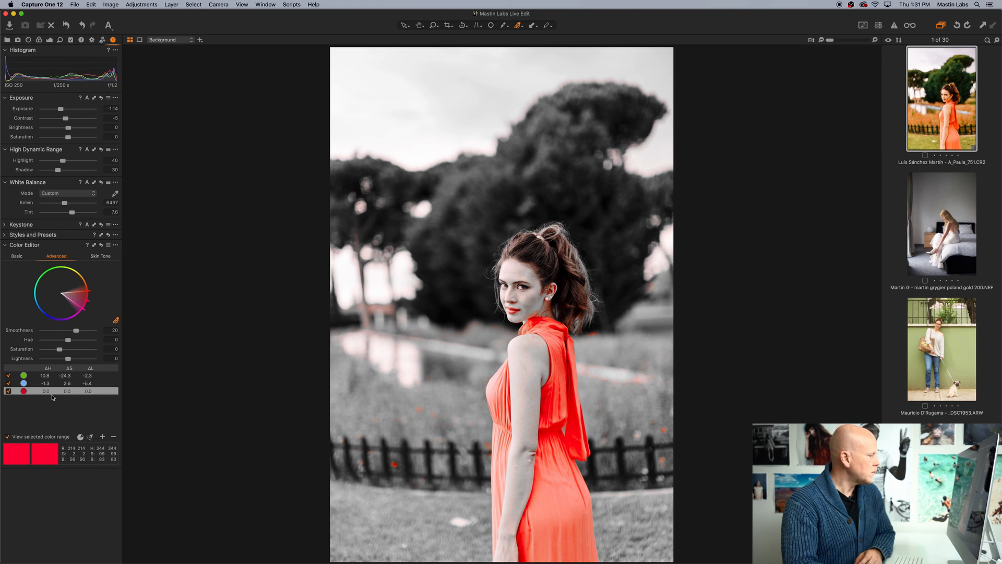
{"action": "left_click", "coordinate": [7, 436]}
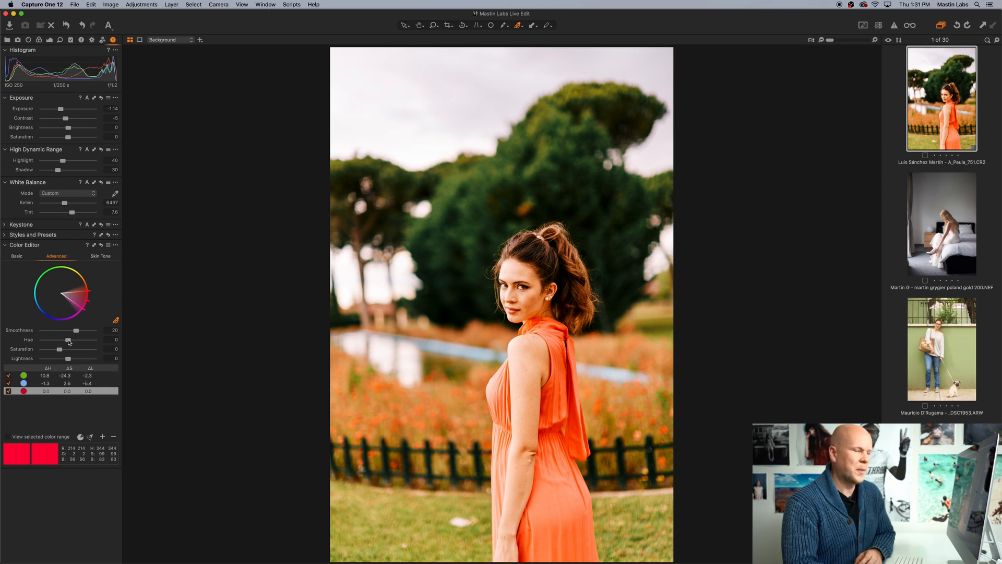
Step: Set the dress colour range's hue to -19, saturation to 2 and lightness to -10.3
{"action": "mouse_move", "coordinate": [68, 340]}
{"action": "left_mouse_down"}
{"action": "mouse_move", "coordinate": [58, 341]}
{"action": "mouse_move", "coordinate": [82, 342]}
{"action": "mouse_move", "coordinate": [54, 340]}
{"action": "left_mouse_up"}
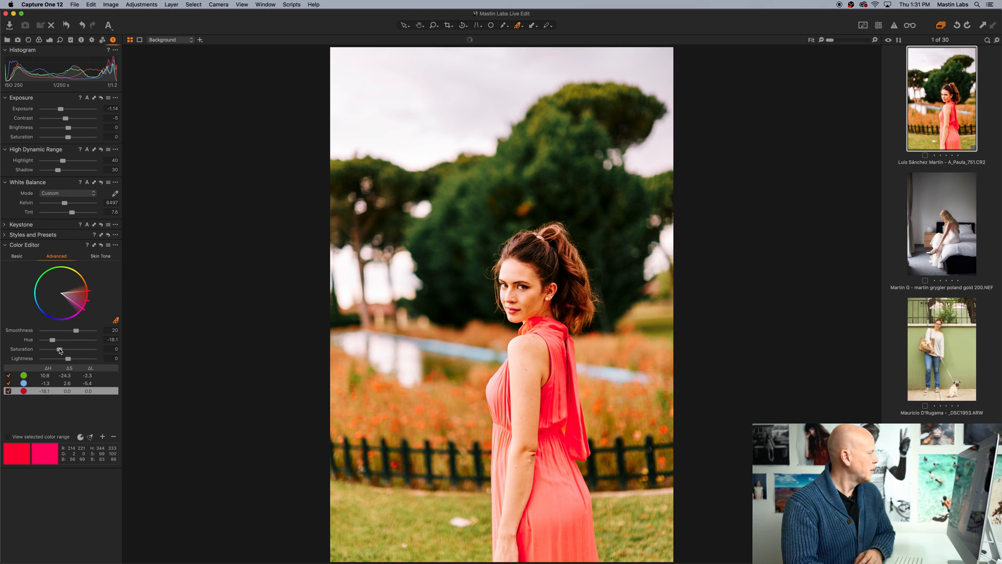
{"action": "mouse_move", "coordinate": [68, 358]}
{"action": "left_mouse_down"}
{"action": "mouse_move", "coordinate": [57, 358]}
{"action": "mouse_move", "coordinate": [67, 361]}
{"action": "left_mouse_up"}
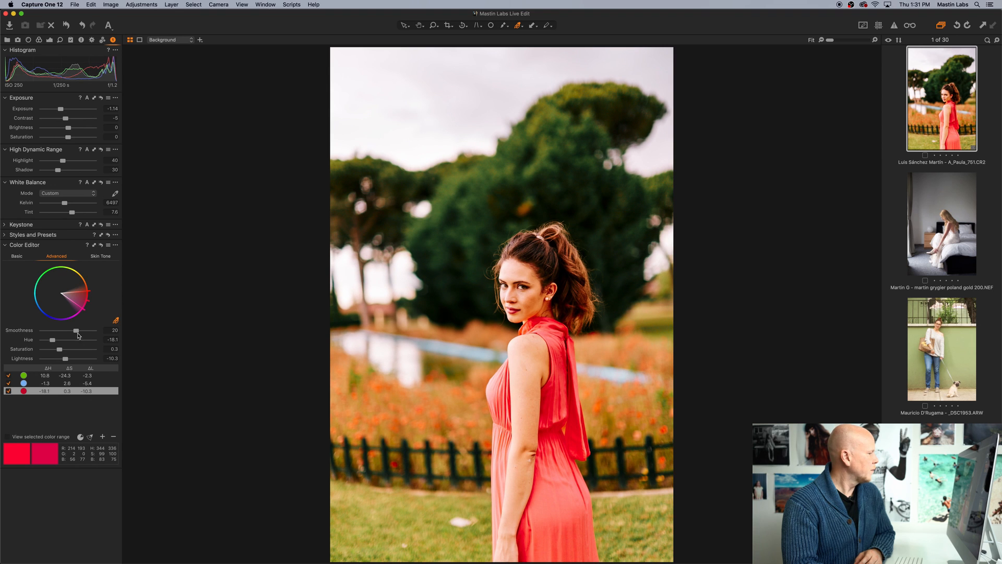
{"action": "left_click_drag", "start_coordinate": [54, 341], "coordinate": [51, 341]}
{"action": "left_click", "coordinate": [43, 349]}
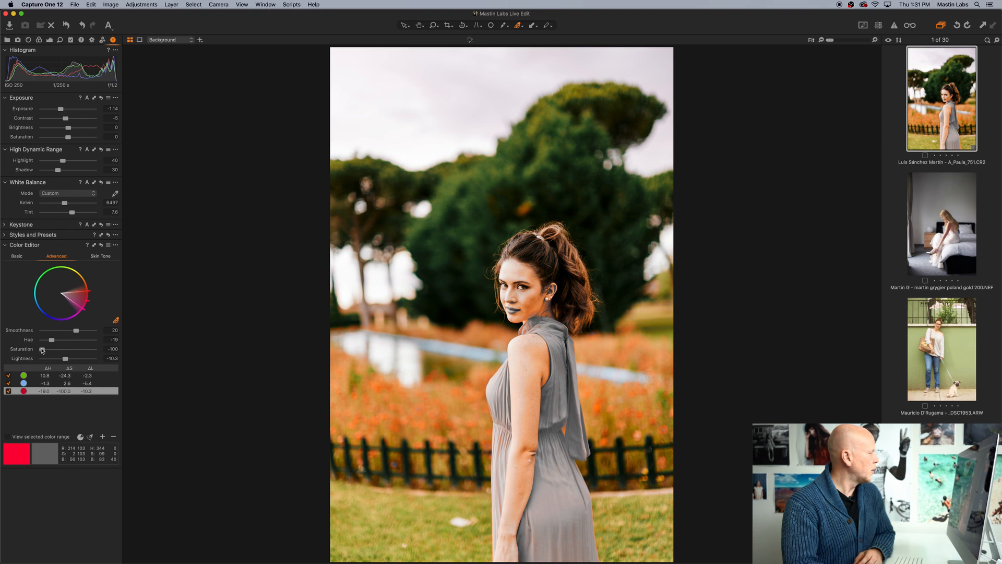
{"action": "left_click_drag", "start_coordinate": [43, 350], "coordinate": [60, 350]}
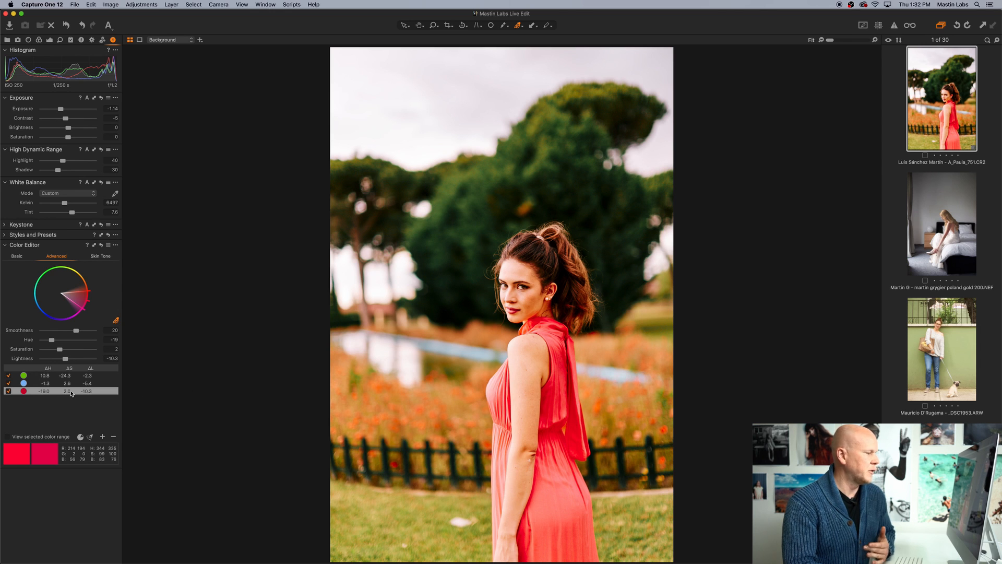
Step: Sample the woman's forehead for the Color Editor's skin tone range and reposition the Color Editor directly above Styles and Presets
{"action": "left_click", "coordinate": [100, 256]}
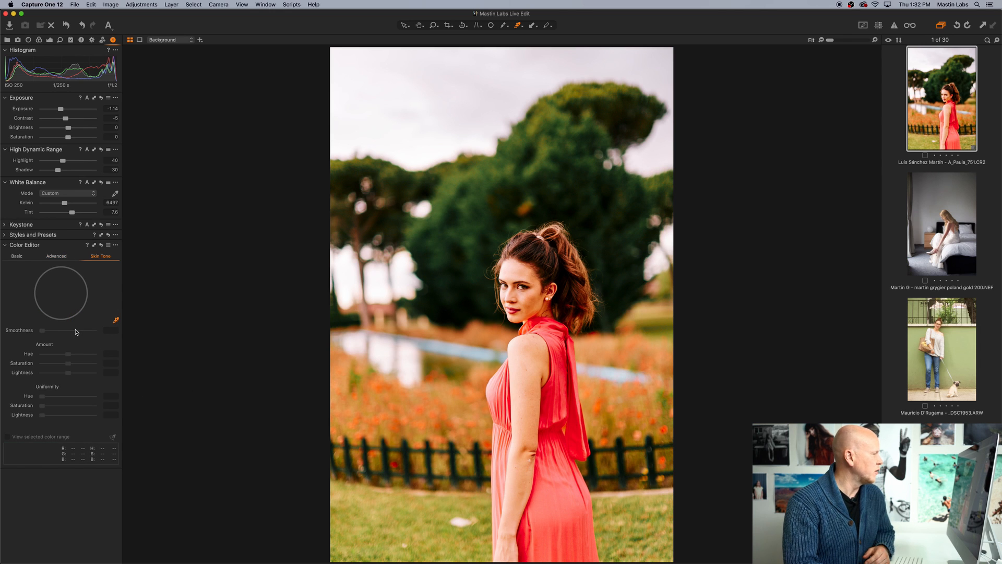
{"action": "left_click", "coordinate": [523, 266]}
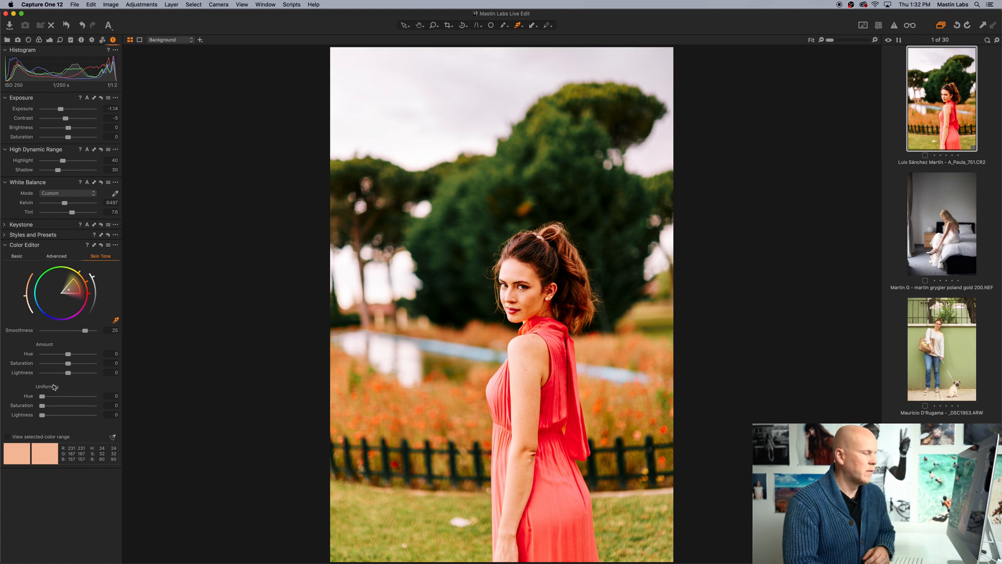
{"action": "left_click_drag", "start_coordinate": [65, 243], "coordinate": [264, 226]}
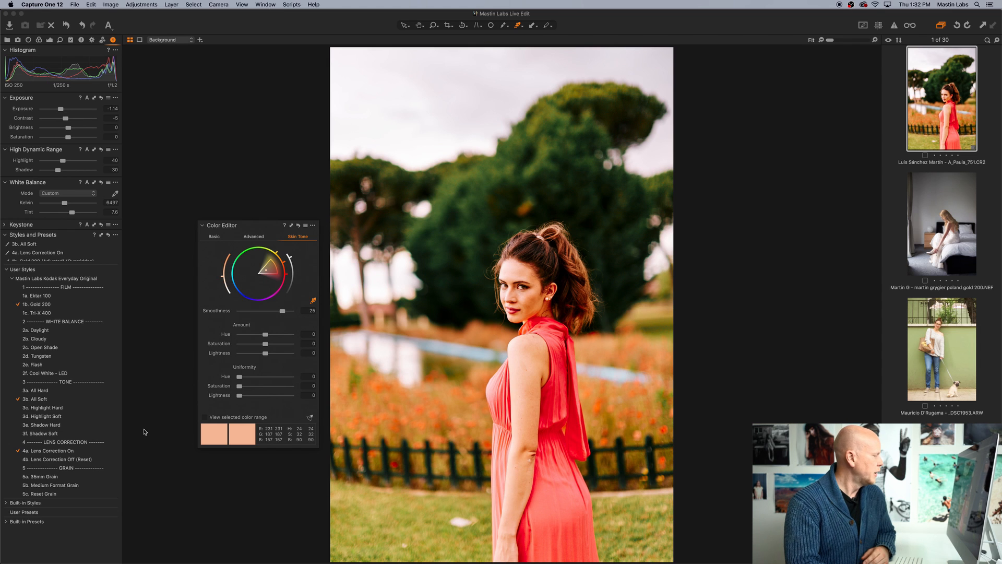
{"action": "left_click_drag", "start_coordinate": [301, 226], "coordinate": [71, 262]}
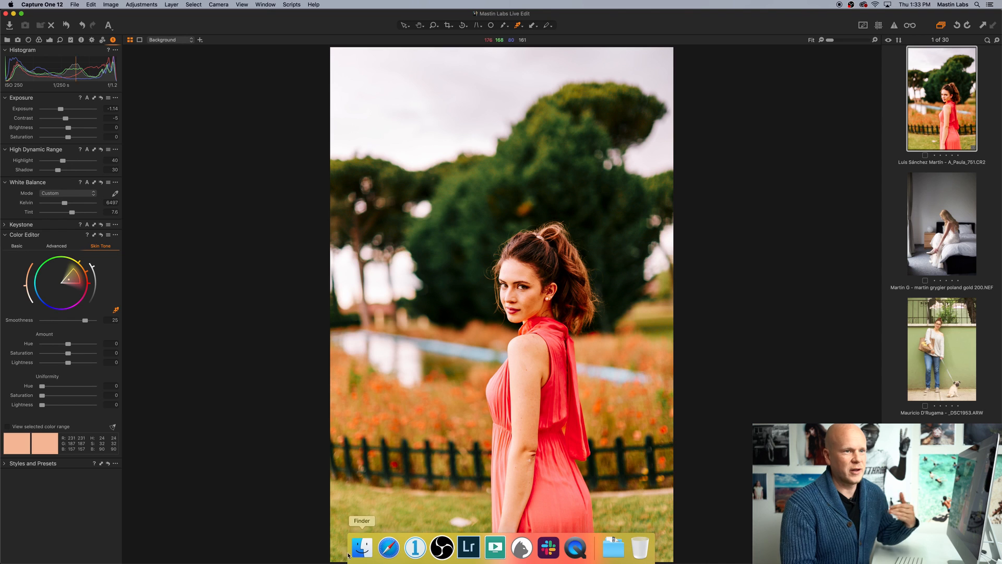
Step: Switch to Lightroom Classic, look through the photo grid and open the couple with the rose bouquet in the Develop module
{"action": "left_click", "coordinate": [467, 549]}
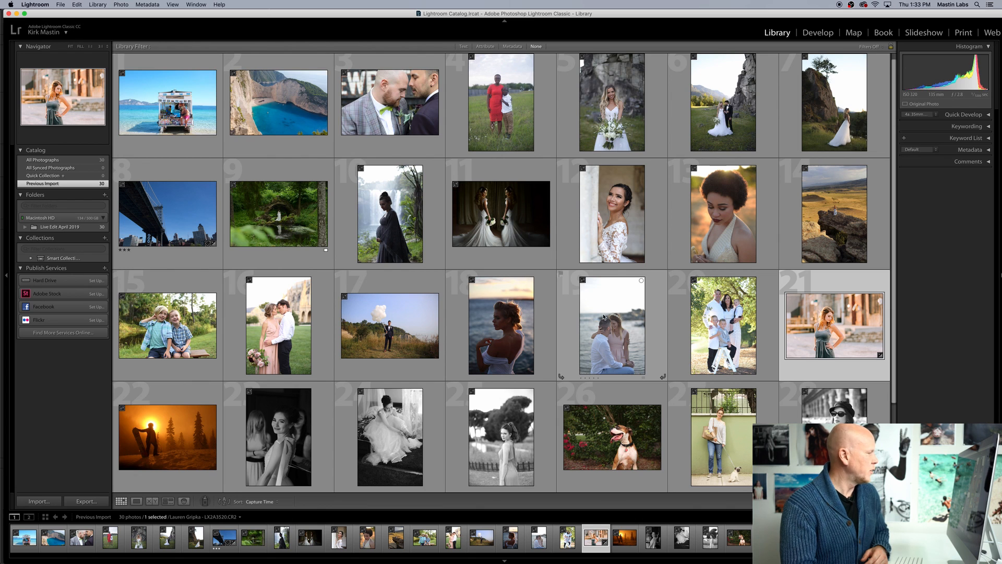
{"action": "scroll", "coordinate": [604, 316], "scroll_direction": "down", "scroll_amount": 3}
{"action": "scroll", "coordinate": [604, 313], "scroll_direction": "up", "scroll_amount": 3}
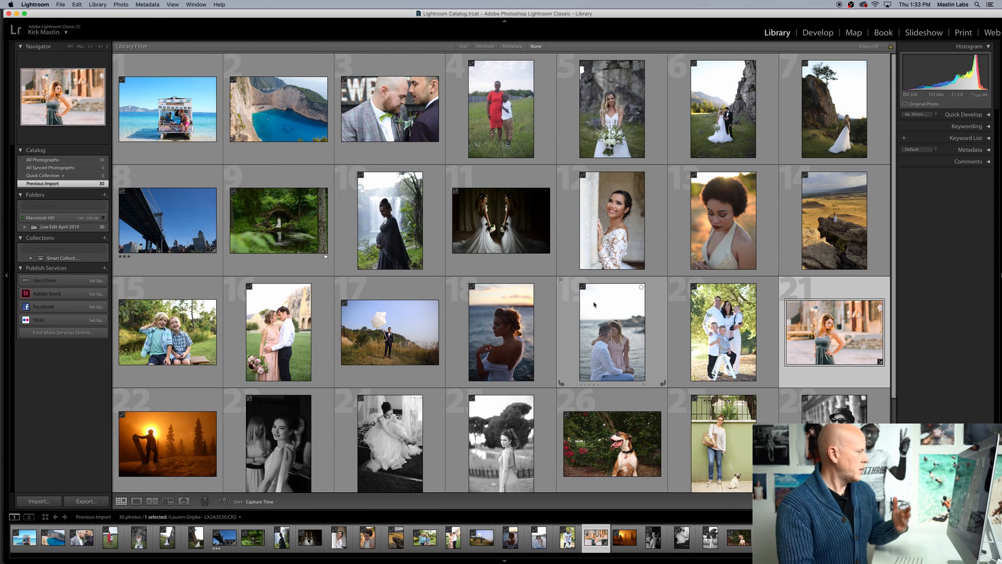
{"action": "scroll", "coordinate": [594, 305], "scroll_direction": "down", "scroll_amount": 3}
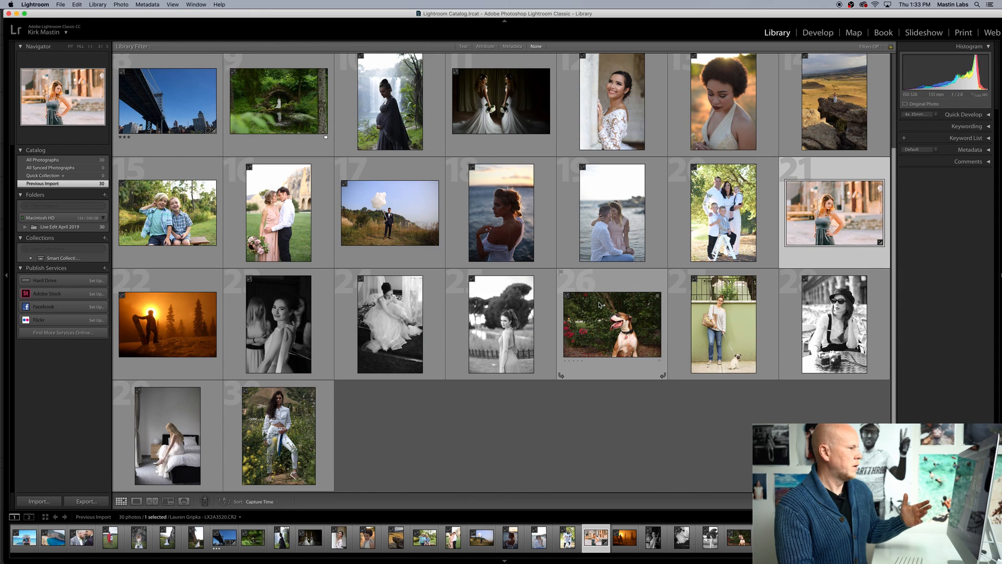
{"action": "scroll", "coordinate": [455, 236], "scroll_direction": "up", "scroll_amount": 1}
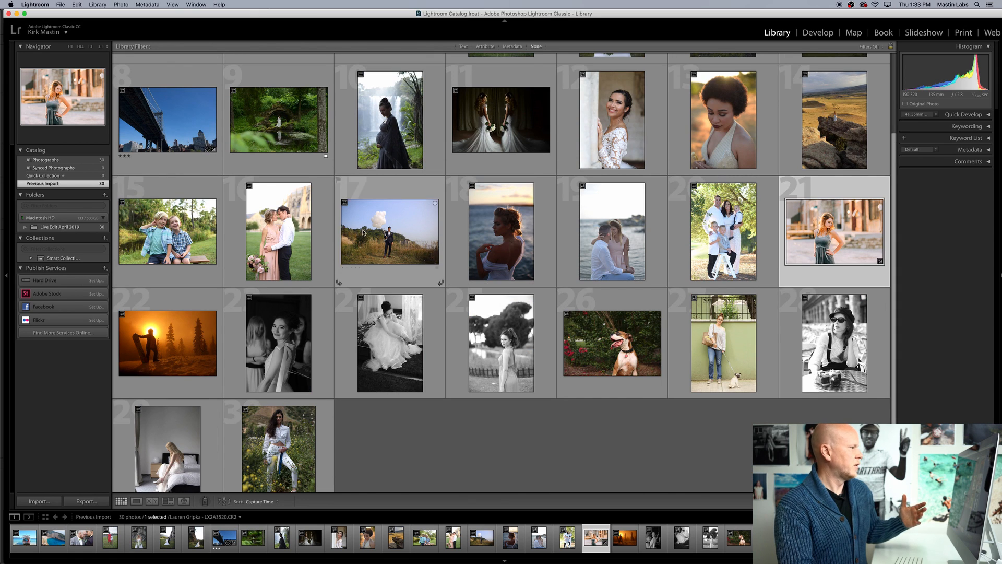
{"action": "double_click", "coordinate": [296, 232]}
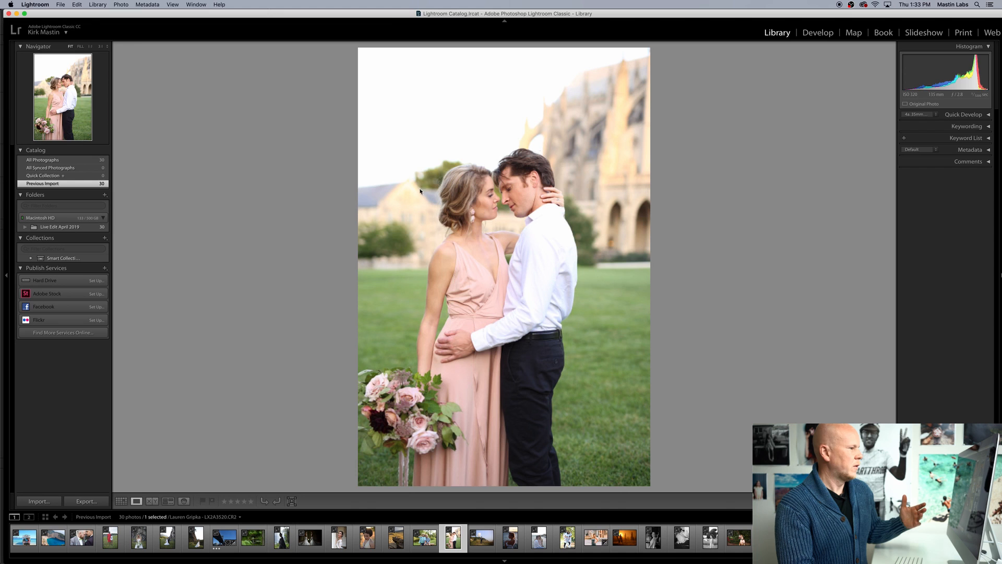
{"action": "left_click", "coordinate": [831, 32]}
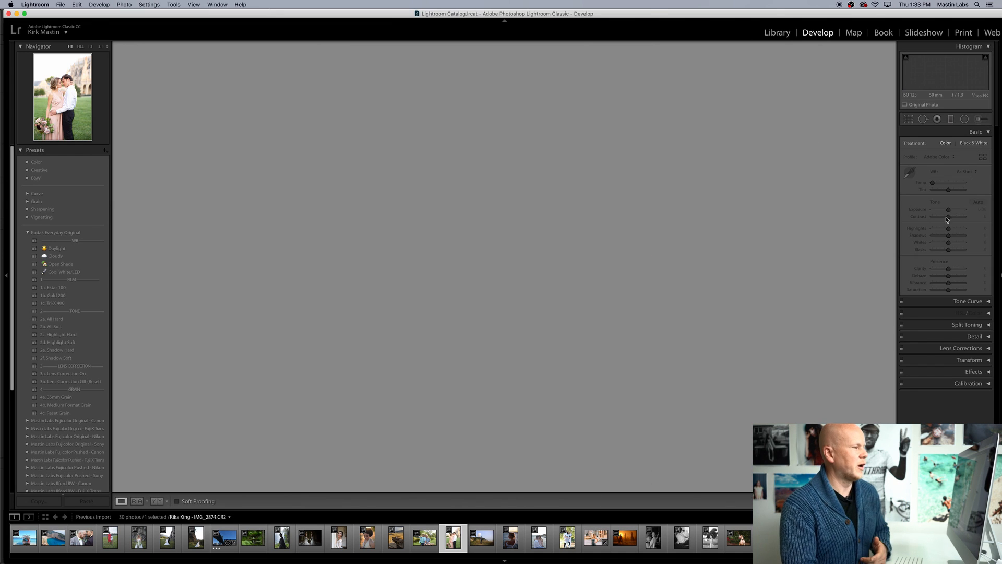
Step: Show all HSL sliders together and examine the available hue, saturation and luminance colour ranges
{"action": "left_click", "coordinate": [988, 313]}
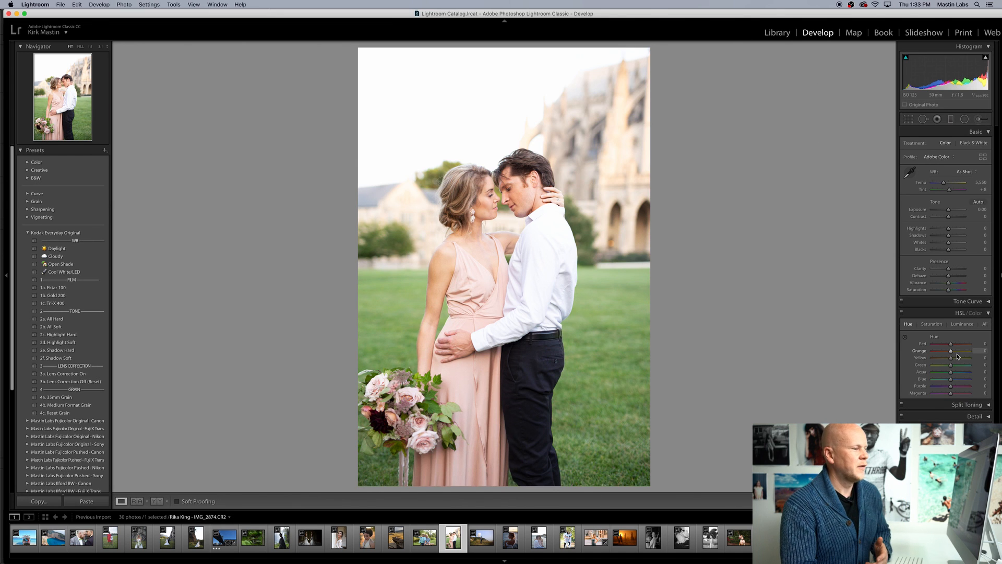
{"action": "left_click", "coordinate": [985, 325]}
{"action": "scroll", "coordinate": [963, 344], "scroll_direction": "down", "scroll_amount": 4}
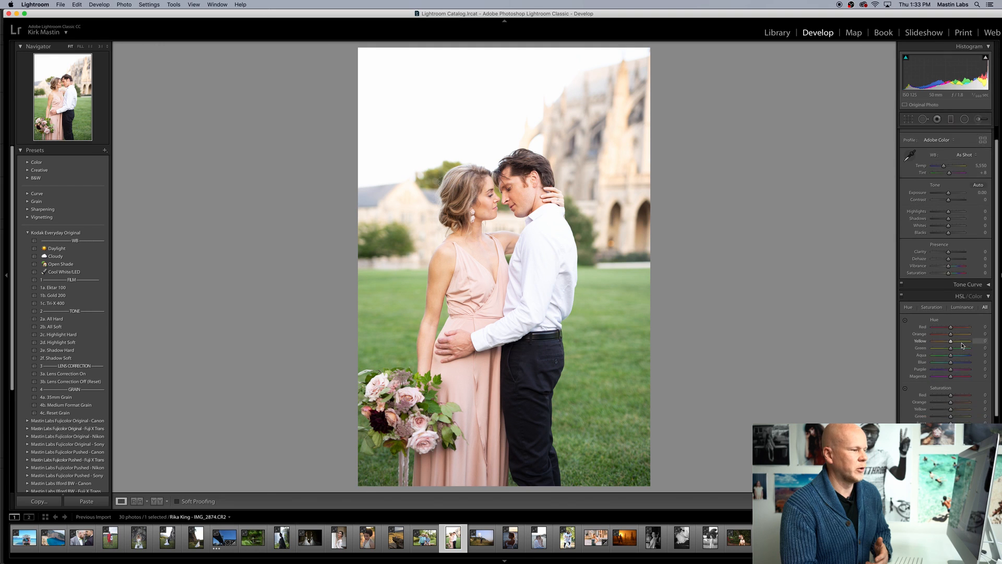
{"action": "scroll", "coordinate": [963, 345], "scroll_direction": "down", "scroll_amount": 2}
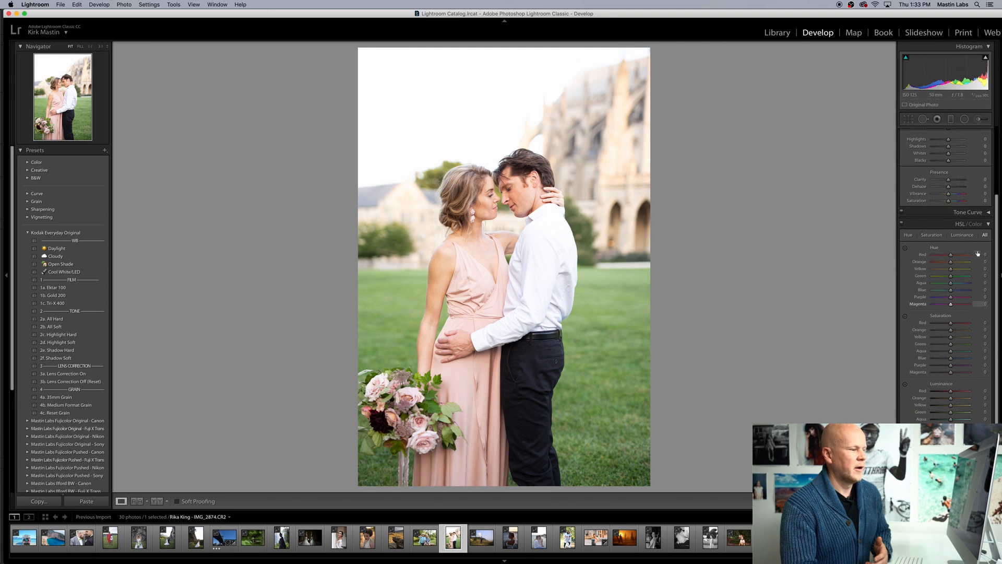
Step: Return to Capture One and sample the dark tree foliage and the pond as advanced Color Editor ranges, previewing the pond's selected range
{"action": "mouse_move", "coordinate": [641, 562]}
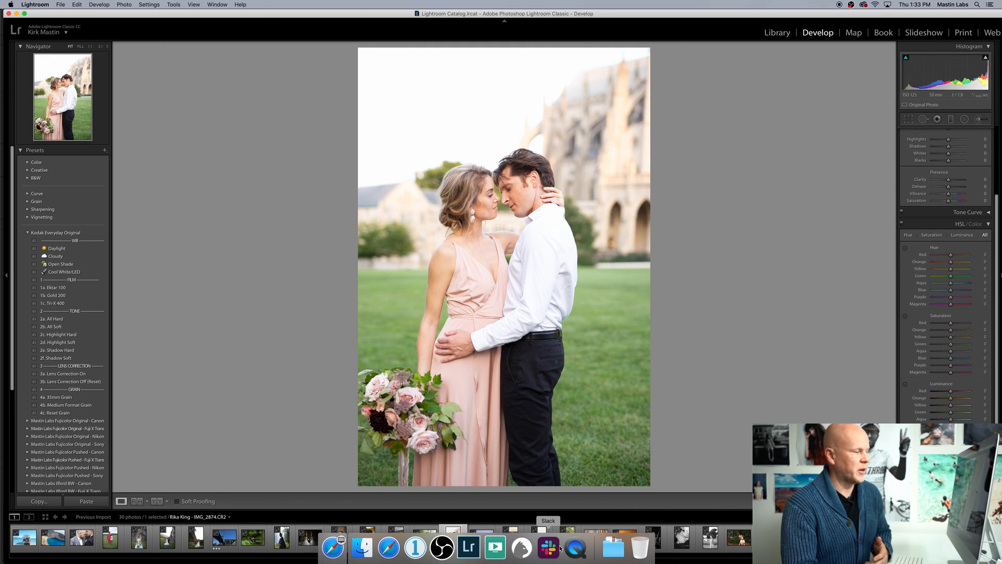
{"action": "left_click", "coordinate": [422, 551]}
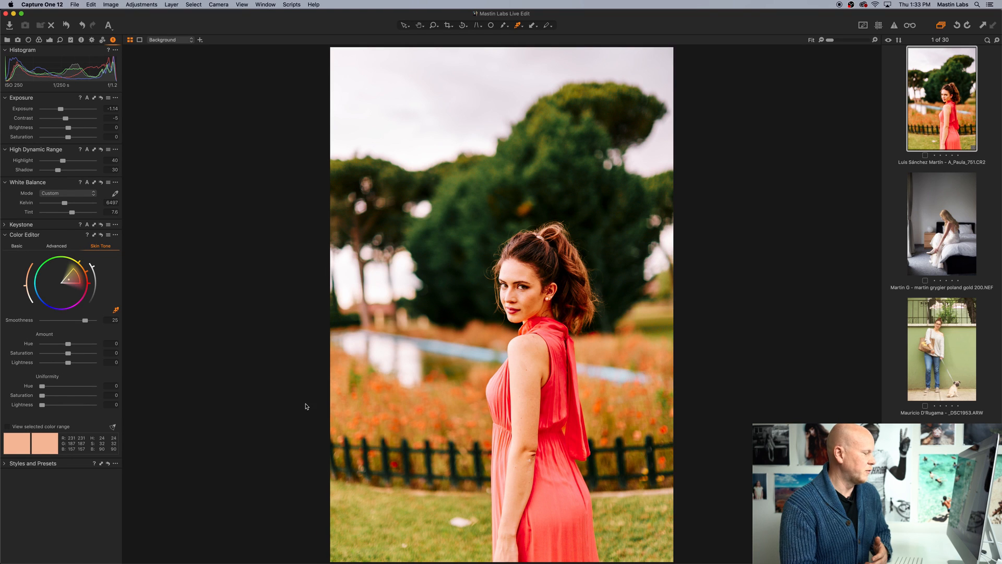
{"action": "left_click", "coordinate": [61, 246]}
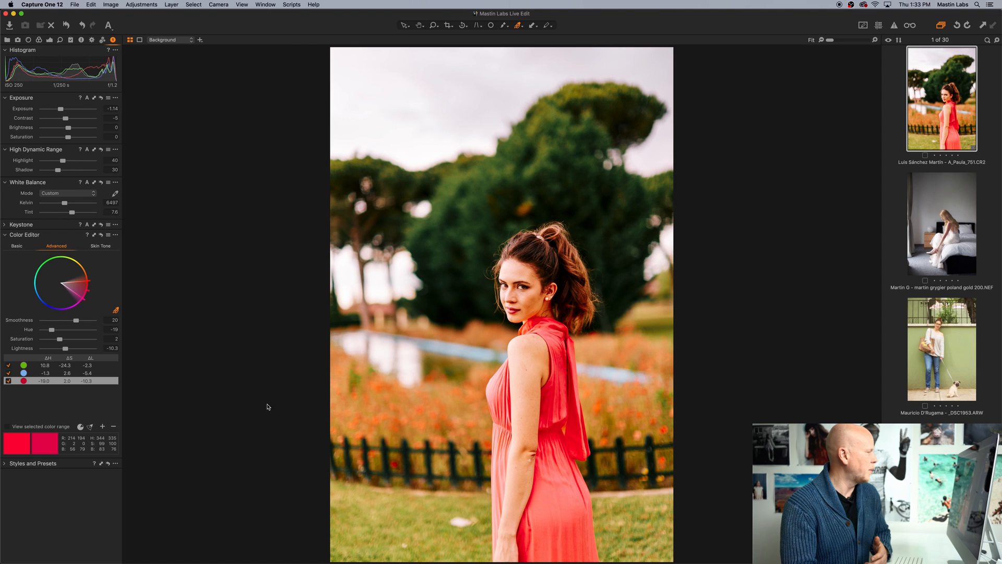
{"action": "left_click", "coordinate": [461, 173]}
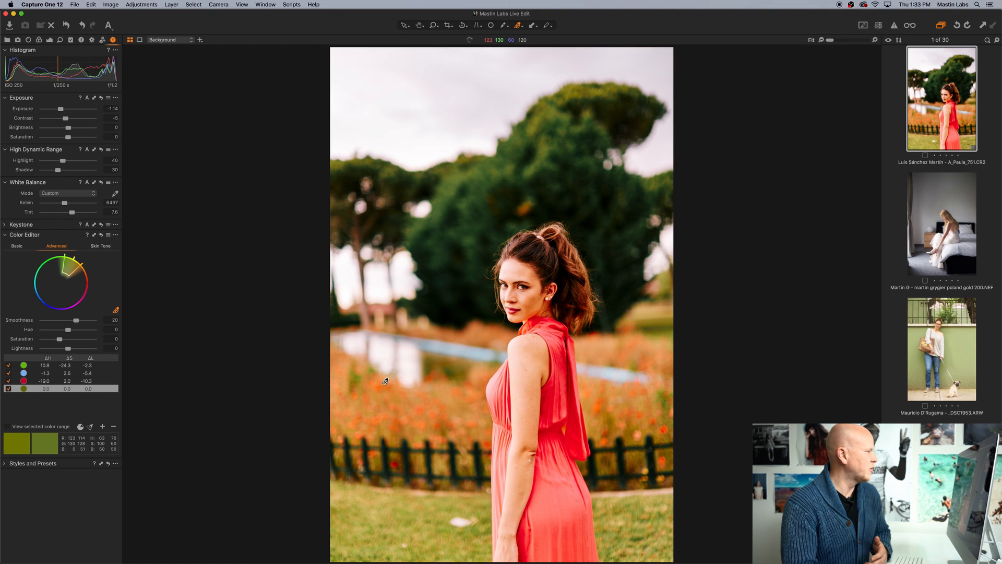
{"action": "left_click", "coordinate": [444, 346]}
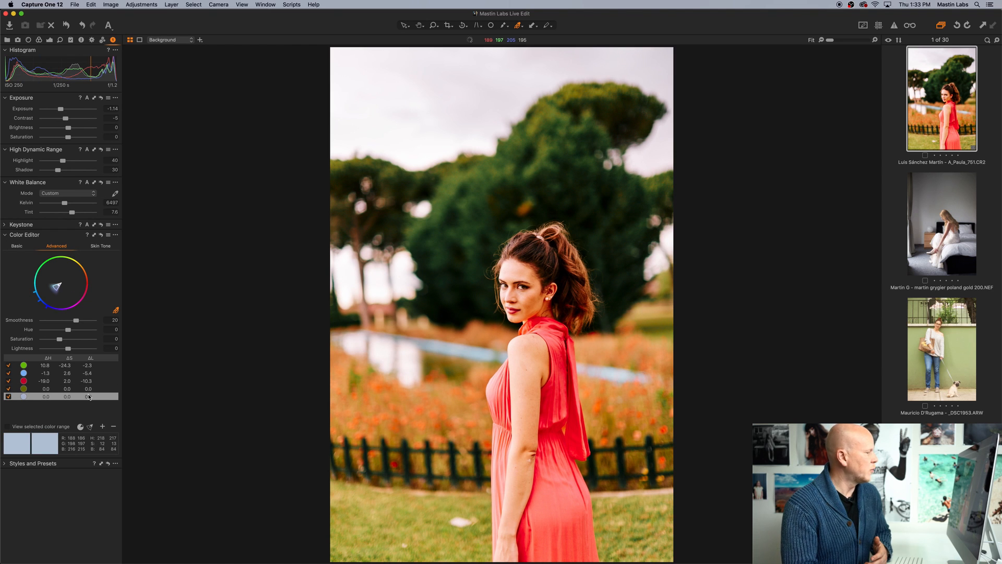
{"action": "left_click", "coordinate": [7, 427]}
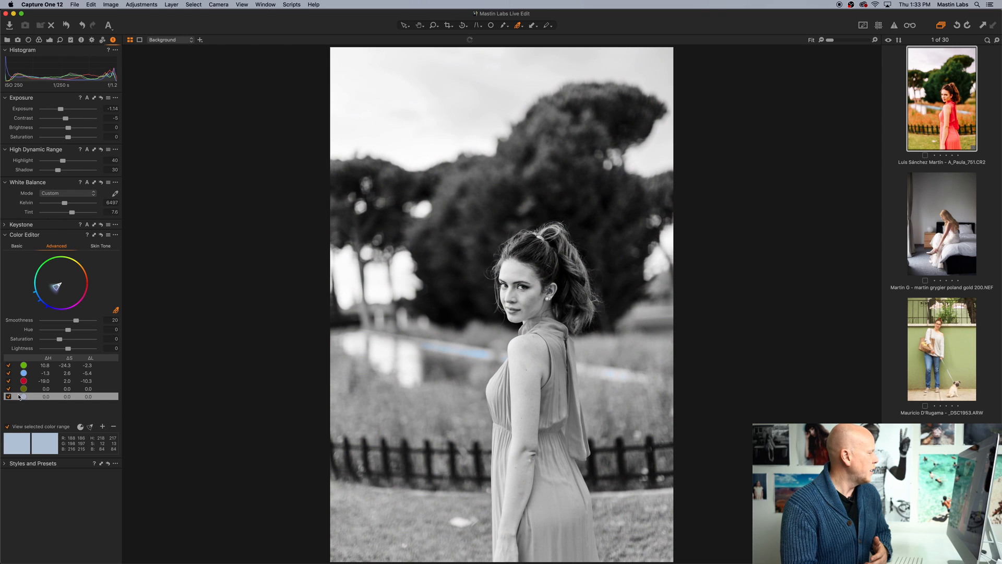
Step: Narrow the dark tree foliage's colour range to exclude the orange flowers, and turn off the selected colour range preview
{"action": "left_click", "coordinate": [33, 389]}
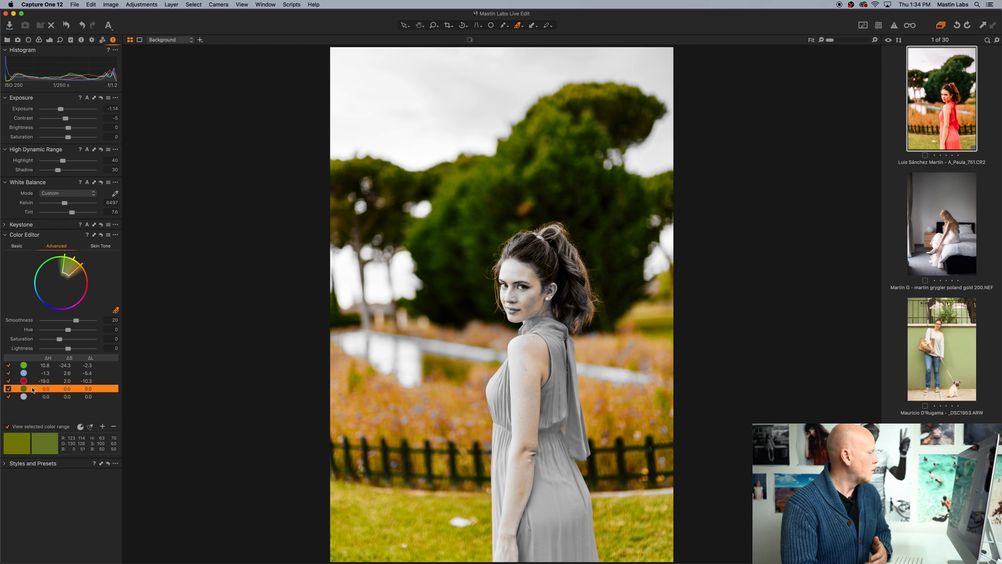
{"action": "left_click_drag", "start_coordinate": [86, 265], "coordinate": [78, 256]}
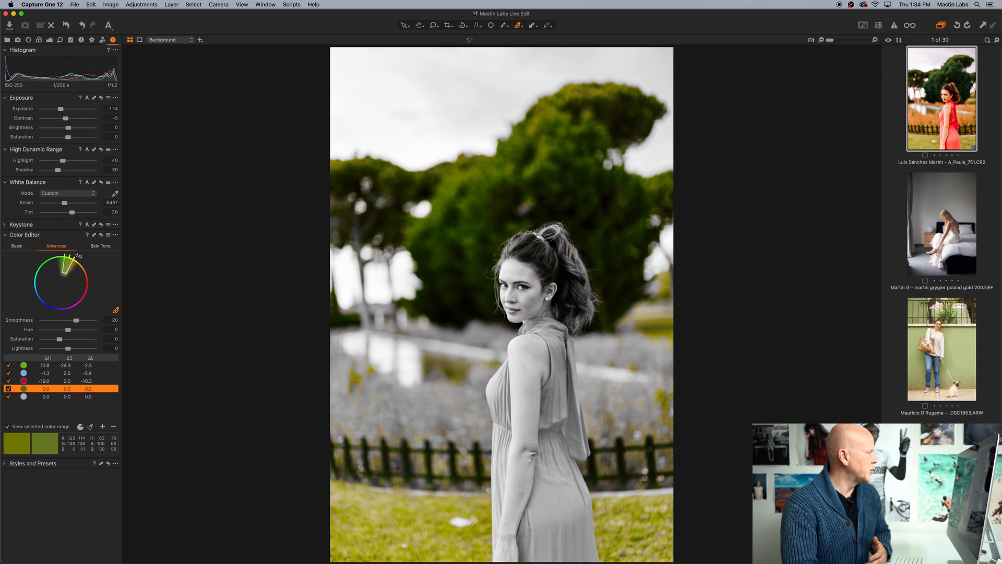
{"action": "left_click", "coordinate": [8, 428]}
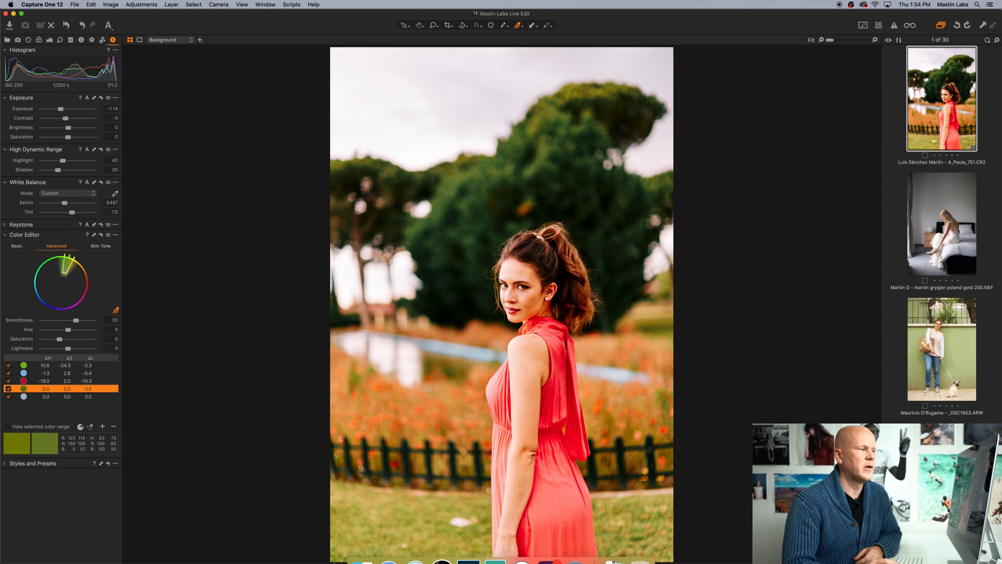
Step: Compare Lightroom Classic's HSL controls, showing only the Hue sliders, with Capture One's Color Editor, and return to Capture One
{"action": "left_click", "coordinate": [468, 544]}
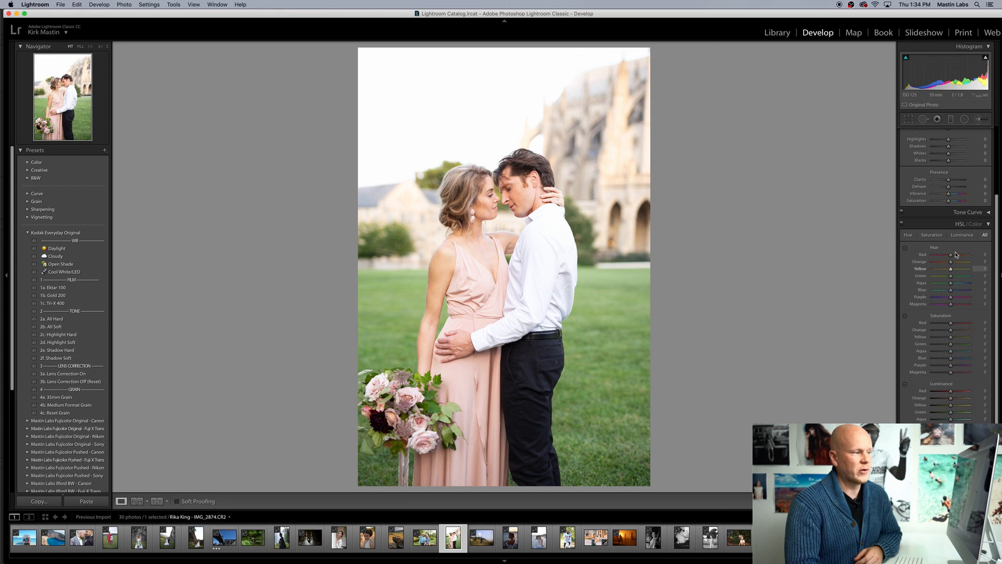
{"action": "left_click", "coordinate": [909, 235]}
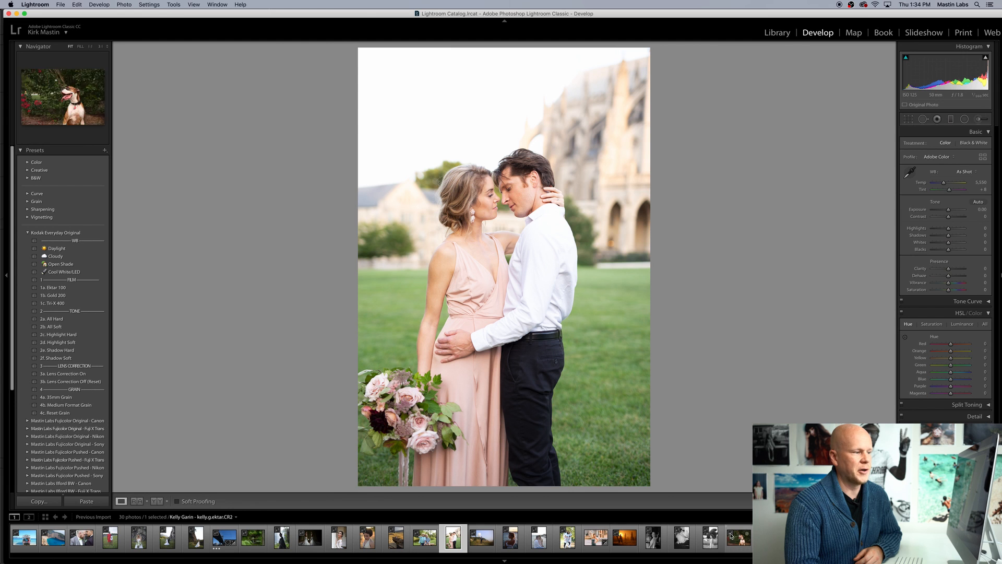
{"action": "mouse_move", "coordinate": [544, 559]}
{"action": "left_click", "coordinate": [415, 547]}
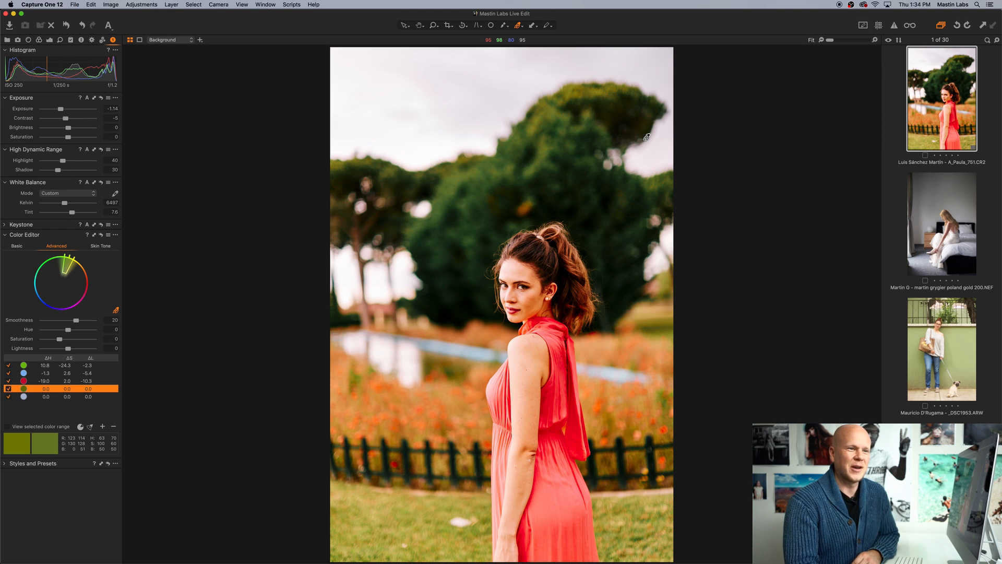
{"action": "mouse_move", "coordinate": [572, 558]}
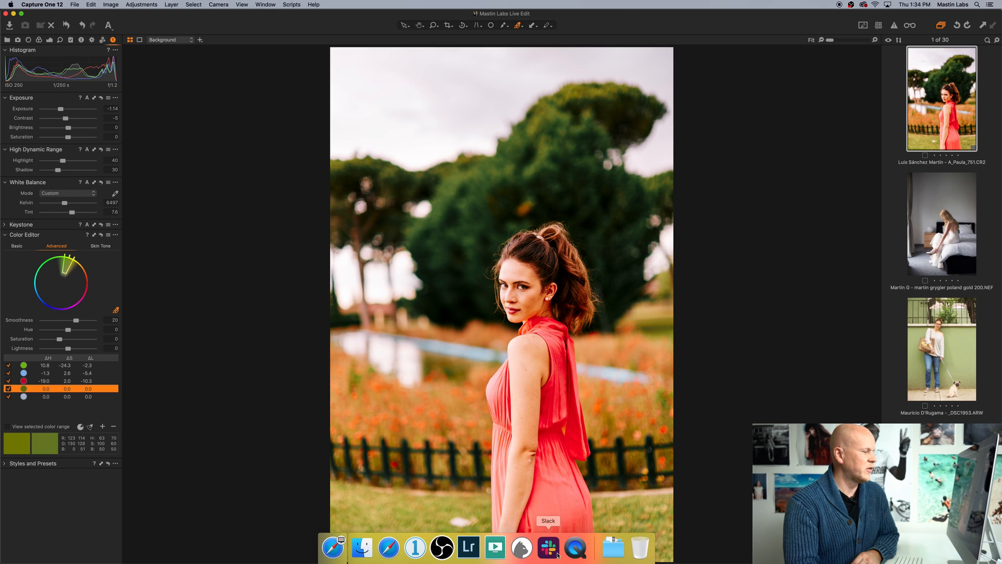
{"action": "left_click", "coordinate": [469, 548]}
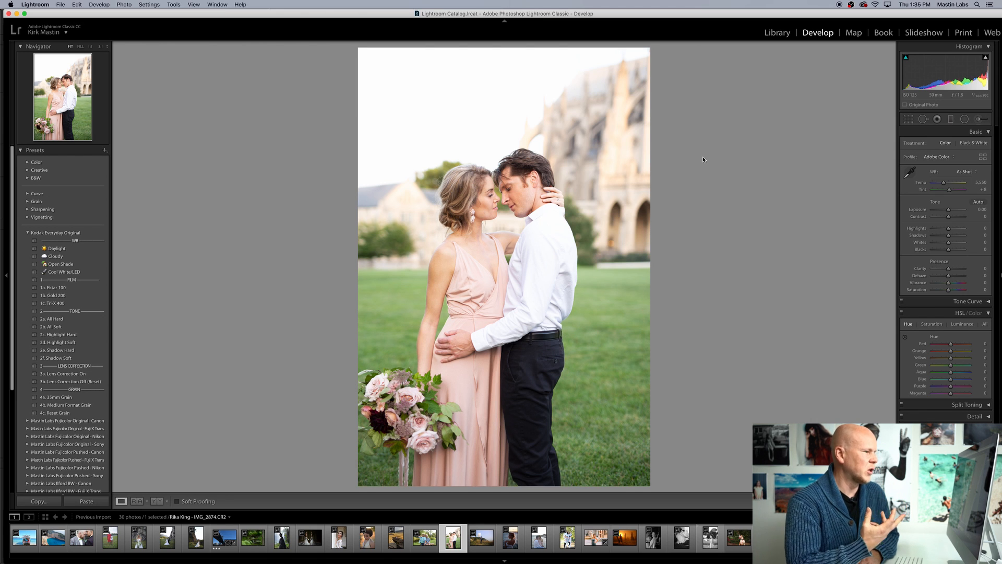
{"action": "mouse_move", "coordinate": [541, 554]}
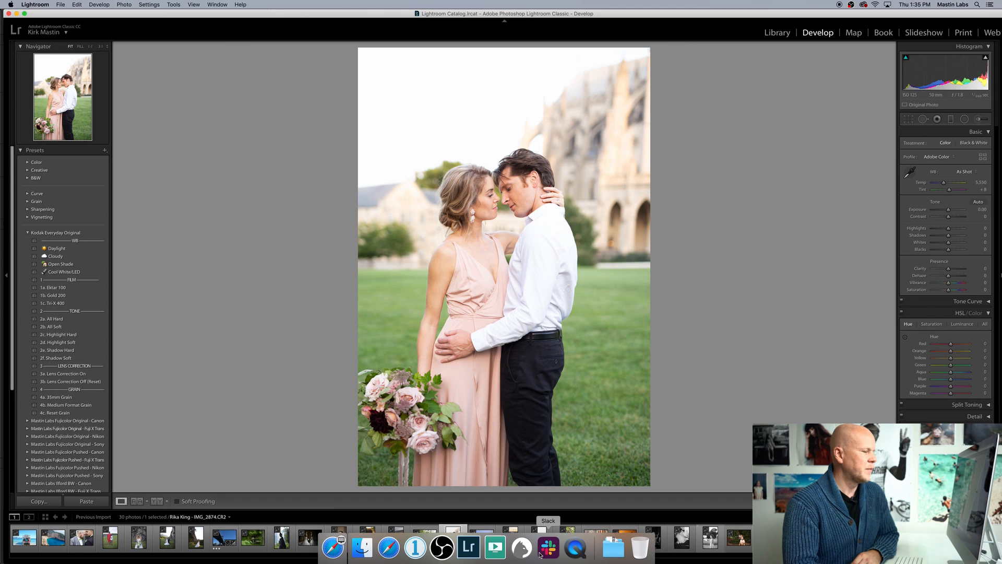
{"action": "left_click", "coordinate": [441, 548]}
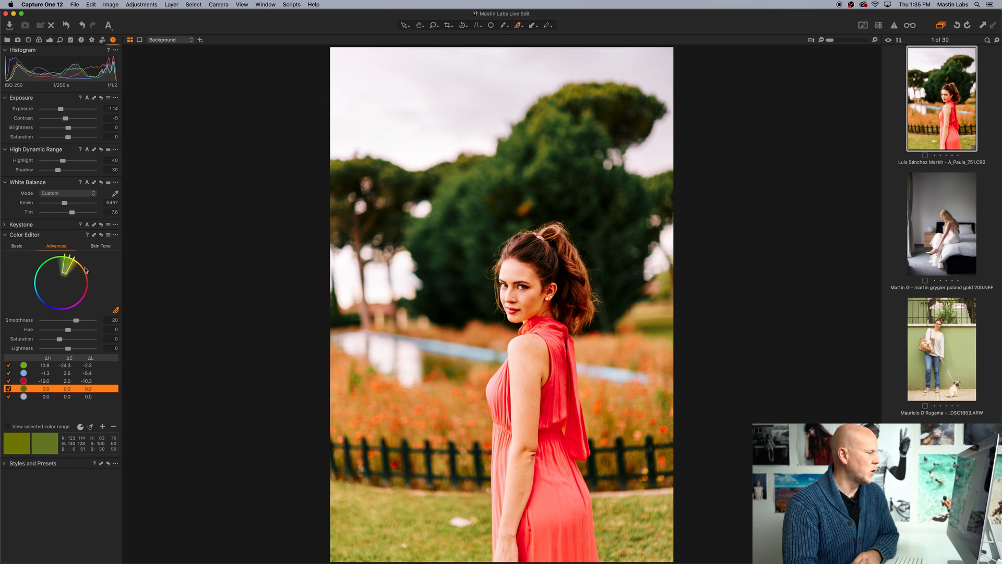
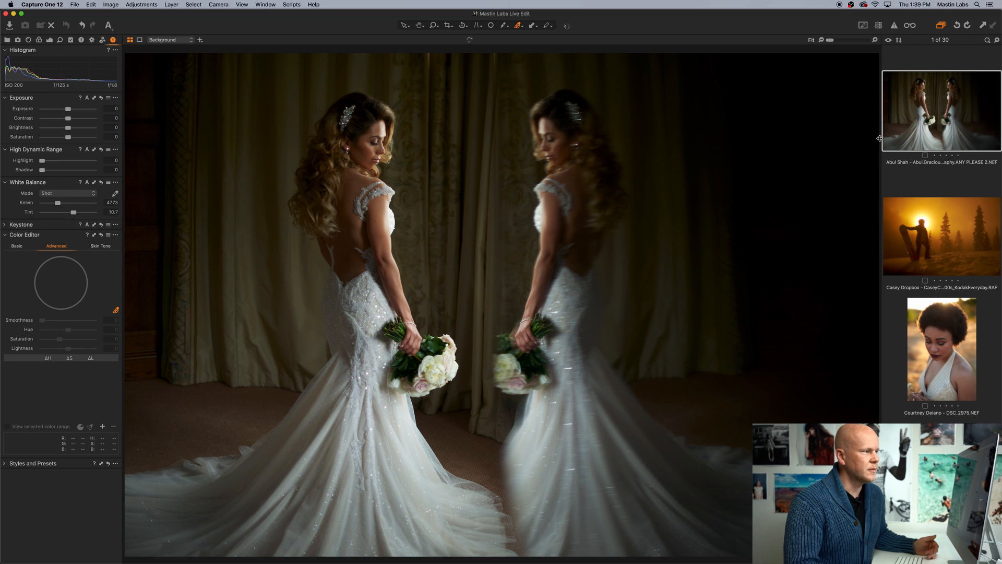
Step: Widen the thumbnail browser beside the bride photo and remove the Color Editor tool from the workspace
{"action": "left_click_drag", "start_coordinate": [881, 163], "coordinate": [833, 165]}
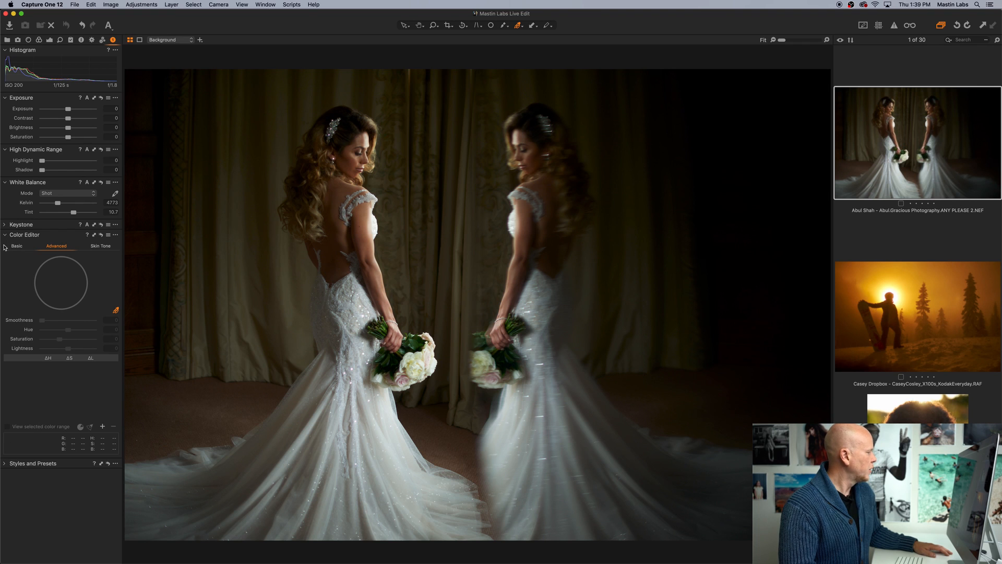
{"action": "left_click", "coordinate": [116, 235]}
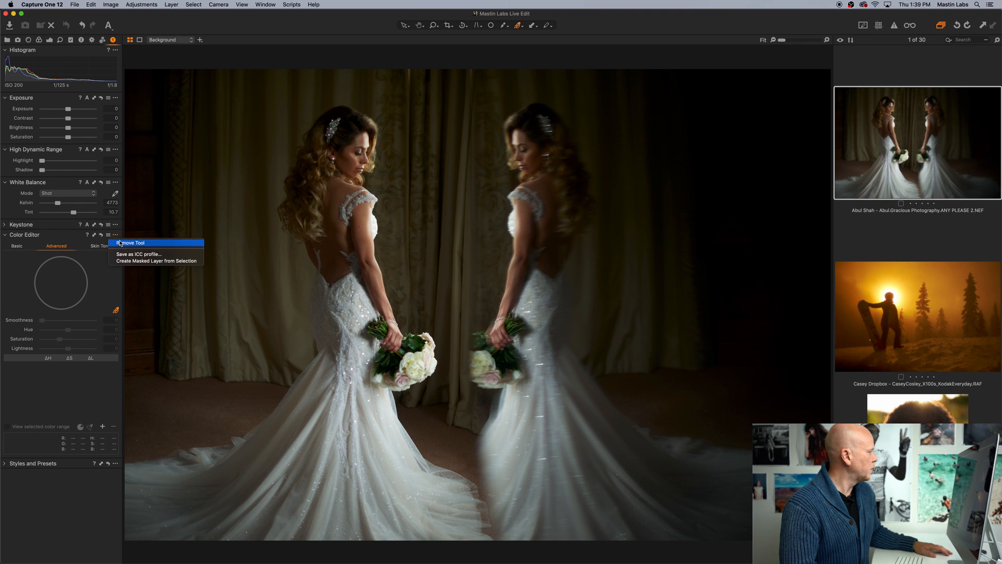
{"action": "left_click", "coordinate": [116, 242]}
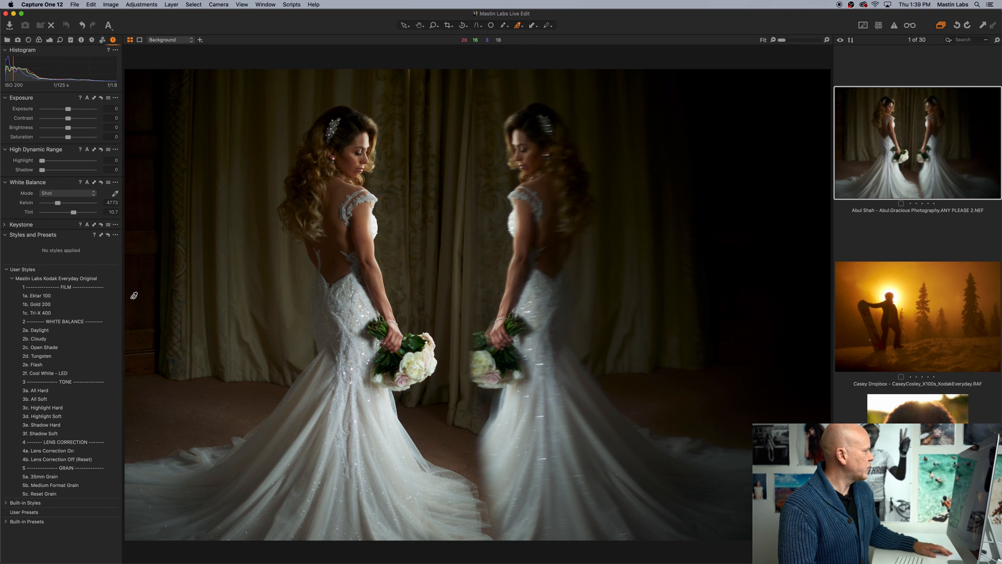
Step: Apply the 1b. Gold 200 film style and the 3b. All Soft tone style to the bride photo
{"action": "left_click", "coordinate": [68, 305]}
{"action": "left_click", "coordinate": [67, 307]}
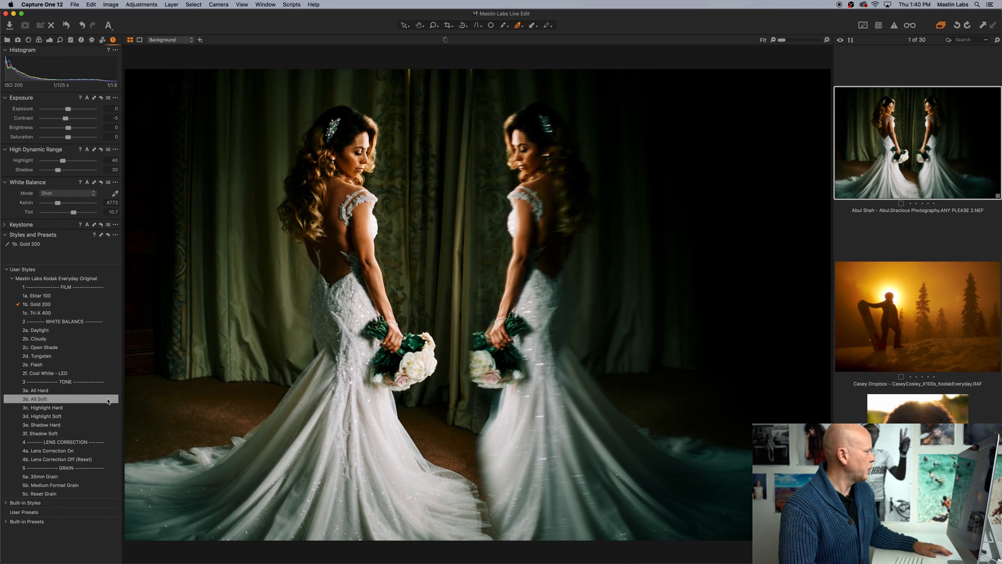
{"action": "left_click", "coordinate": [79, 400]}
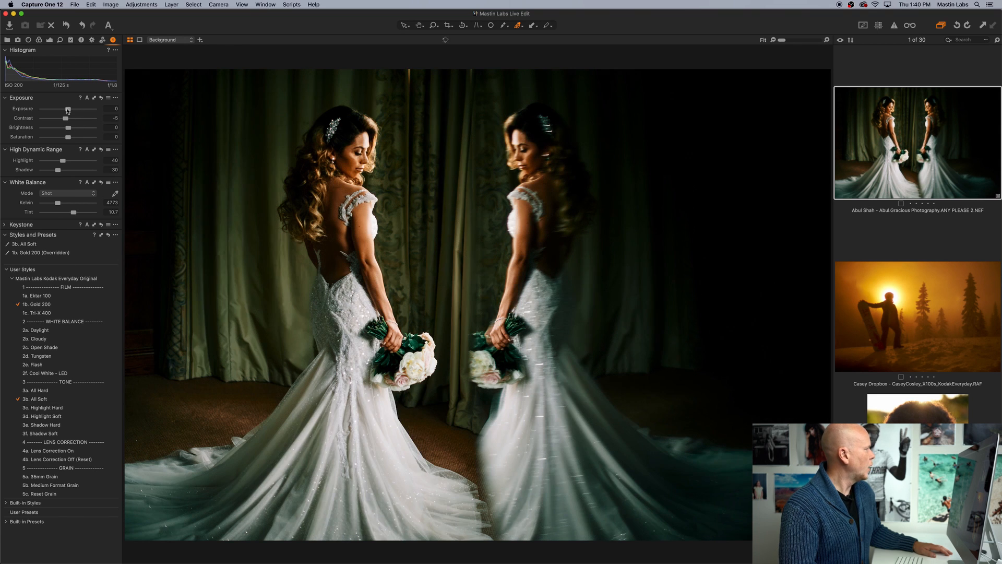
Step: Set the bride photo's exposure to 0.18 and its white balance tint to 14.2
{"action": "left_click_drag", "start_coordinate": [69, 111], "coordinate": [70, 110]}
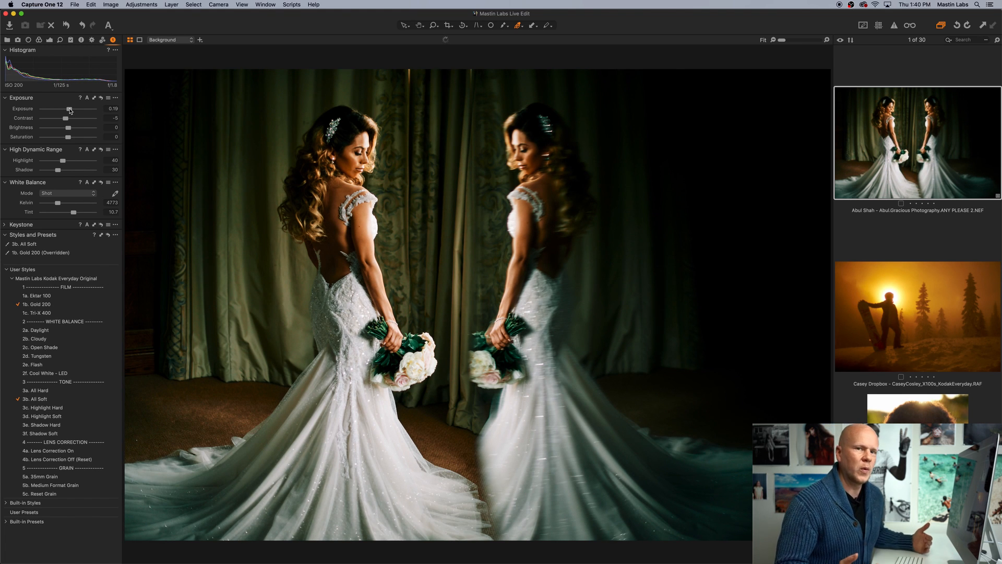
{"action": "left_click_drag", "start_coordinate": [70, 110], "coordinate": [68, 110]}
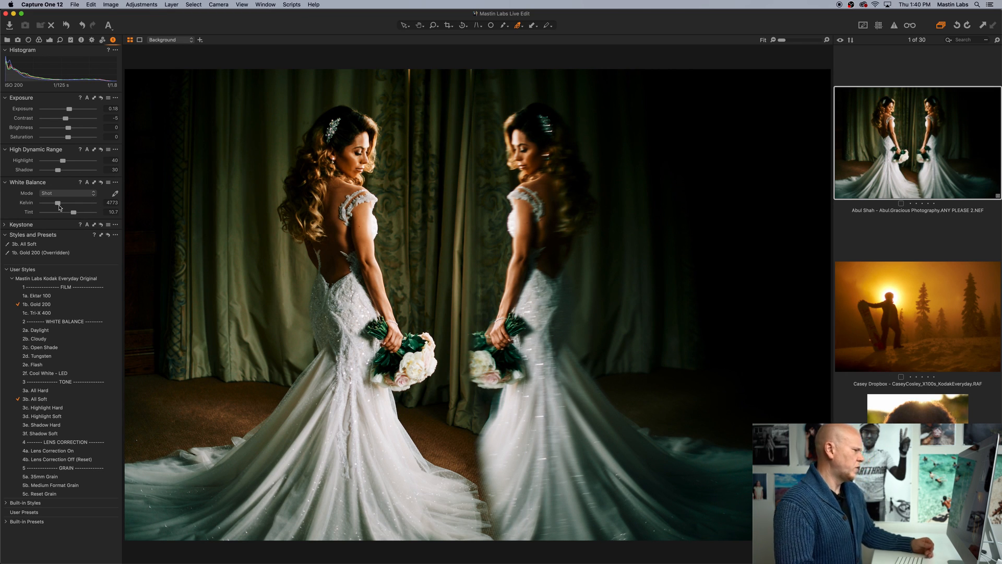
{"action": "left_click_drag", "start_coordinate": [73, 214], "coordinate": [74, 214]}
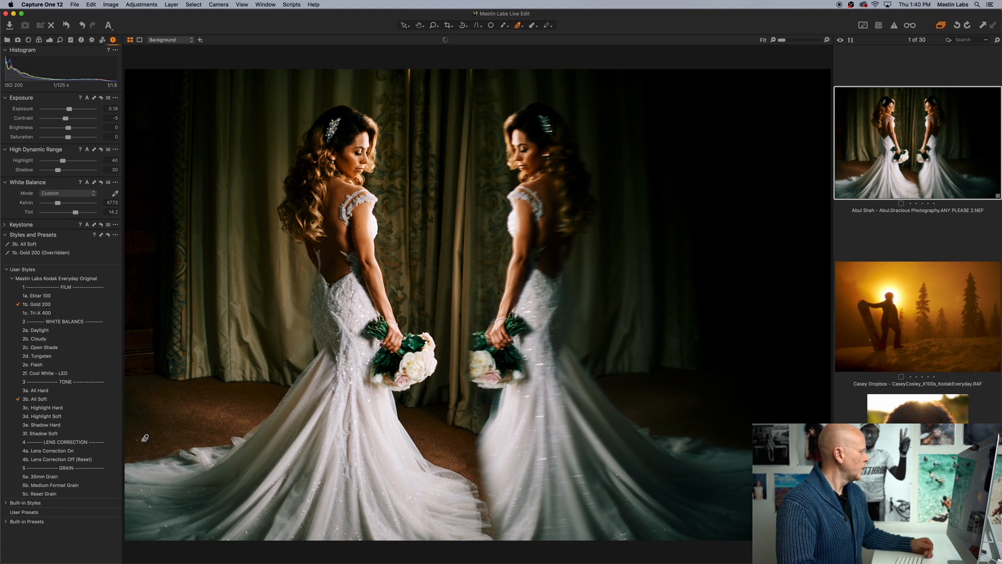
{"action": "left_click", "coordinate": [86, 450]}
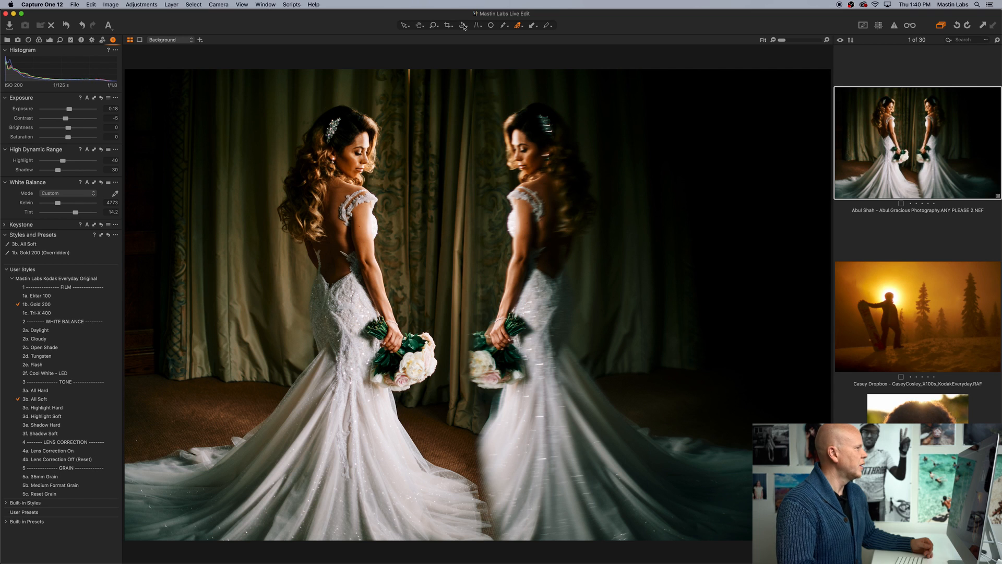
Step: Straighten the bride photo with a slight Rotate Freehand clockwise adjustment
{"action": "left_click", "coordinate": [463, 25]}
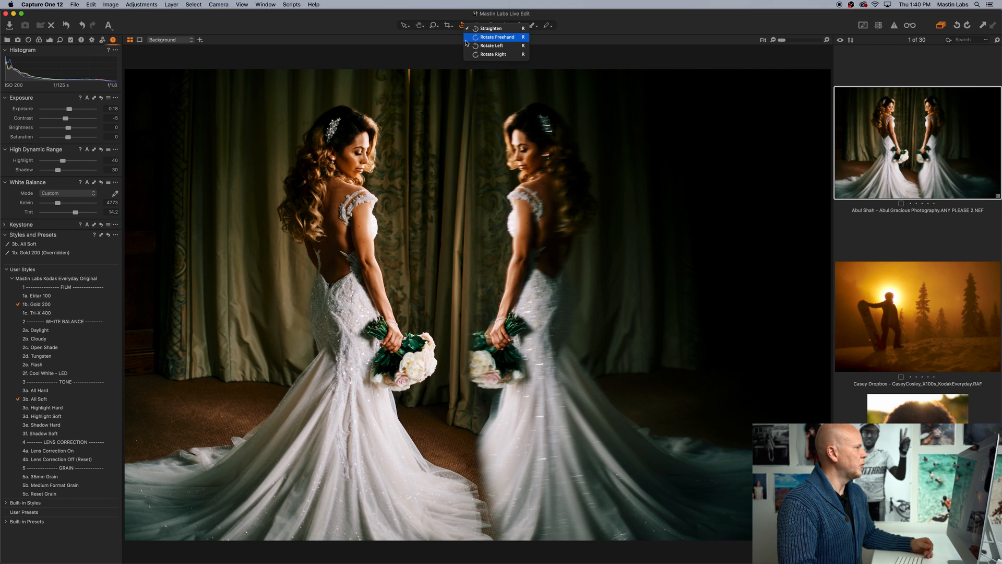
{"action": "left_click", "coordinate": [477, 40]}
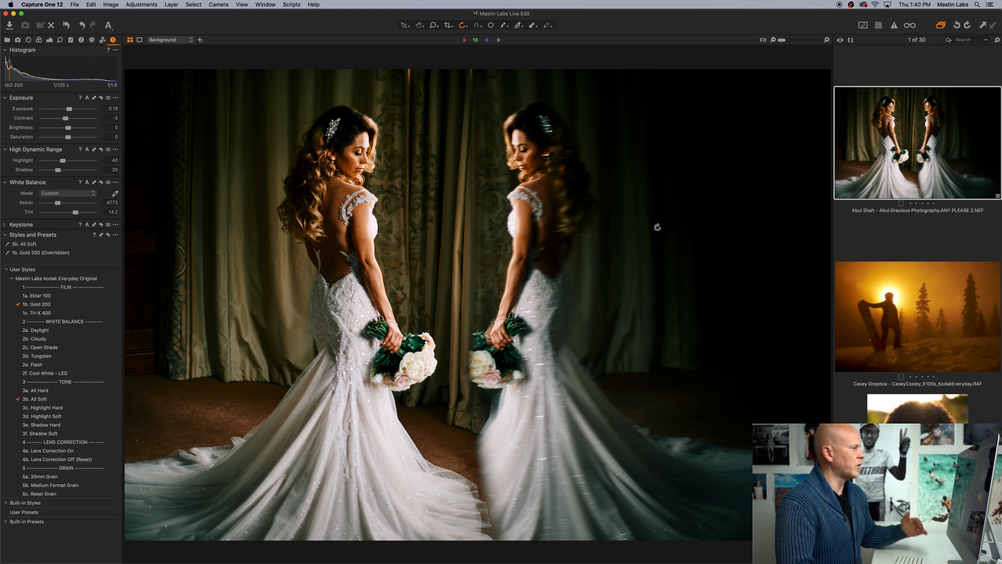
{"action": "left_click_drag", "start_coordinate": [657, 227], "coordinate": [659, 229]}
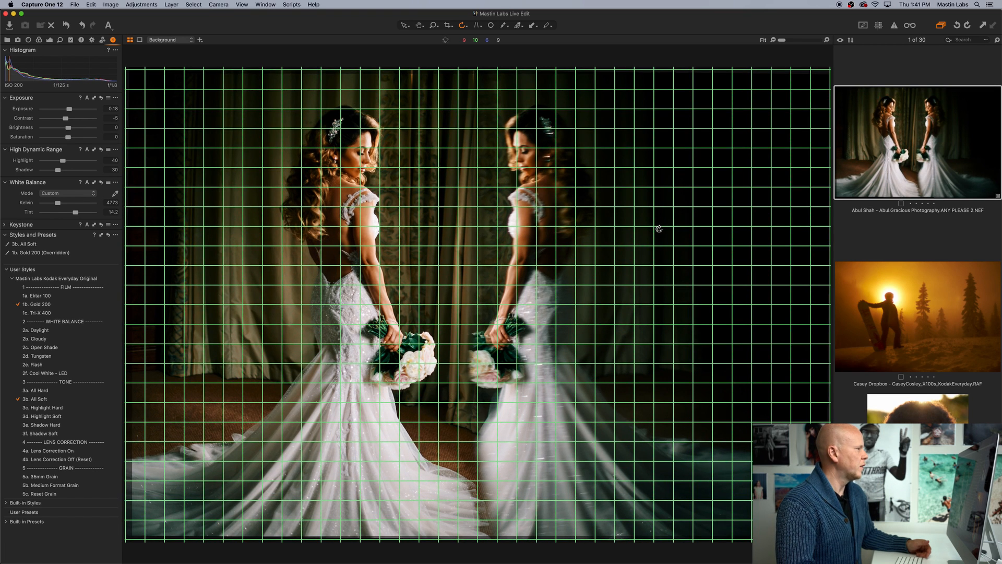
{"action": "left_click_drag", "start_coordinate": [658, 226], "coordinate": [658, 228]}
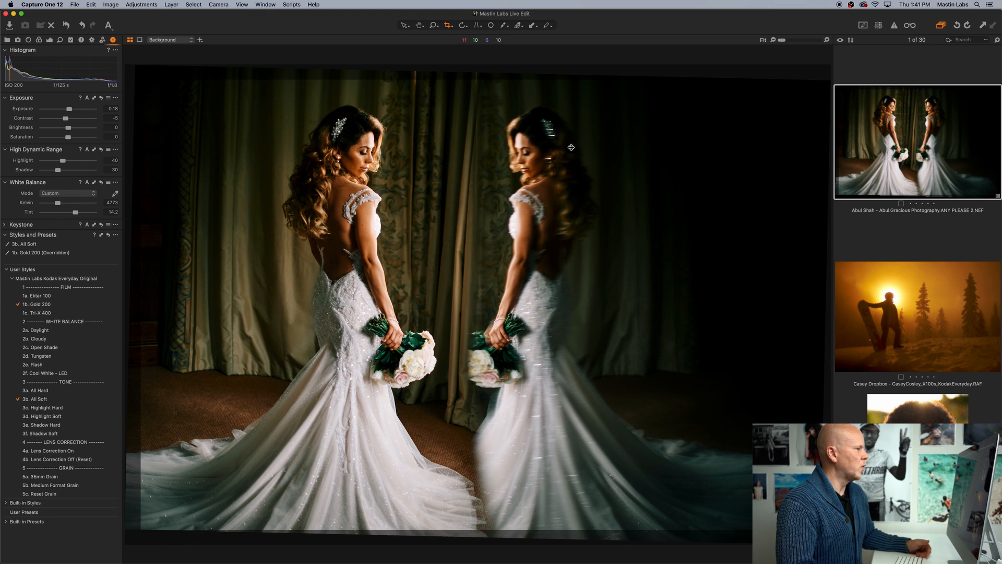
Step: Crop the bride photo tighter at the original aspect ratio, trimming the dark right side and the bottom of the dresses
{"action": "left_click", "coordinate": [448, 26]}
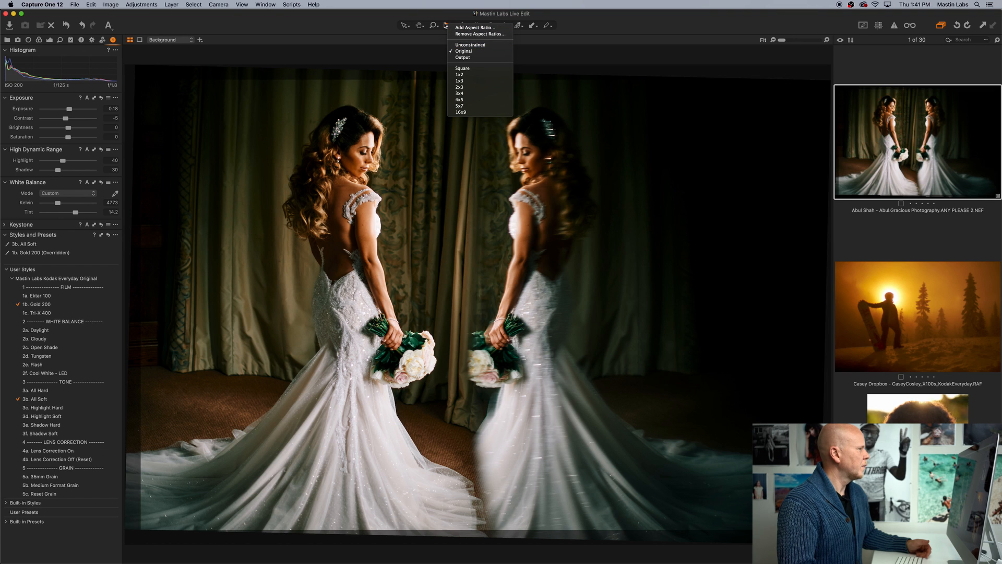
{"action": "left_click", "coordinate": [445, 25]}
{"action": "left_click_drag", "start_coordinate": [147, 84], "coordinate": [123, 96]}
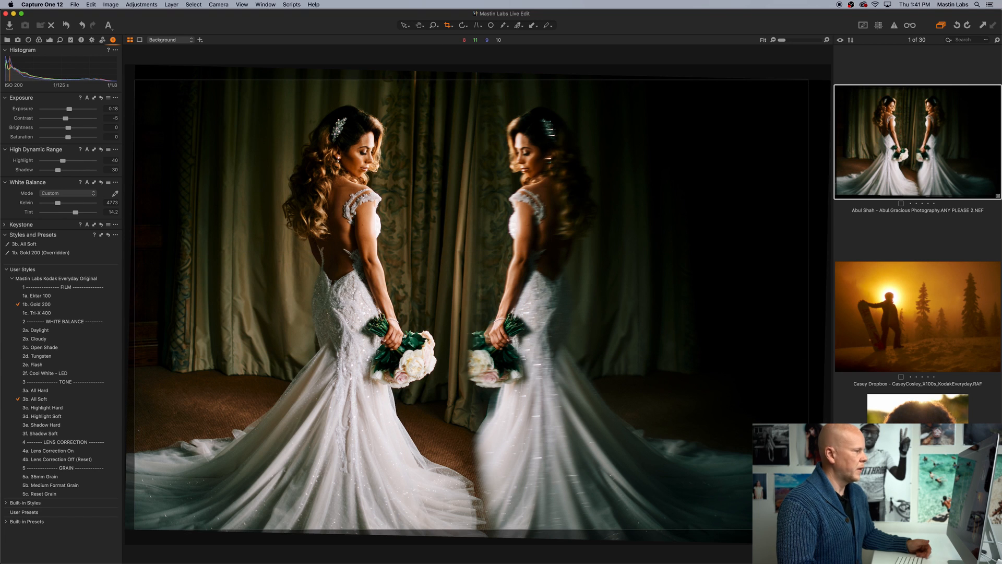
{"action": "left_click_drag", "start_coordinate": [808, 528], "coordinate": [766, 501]}
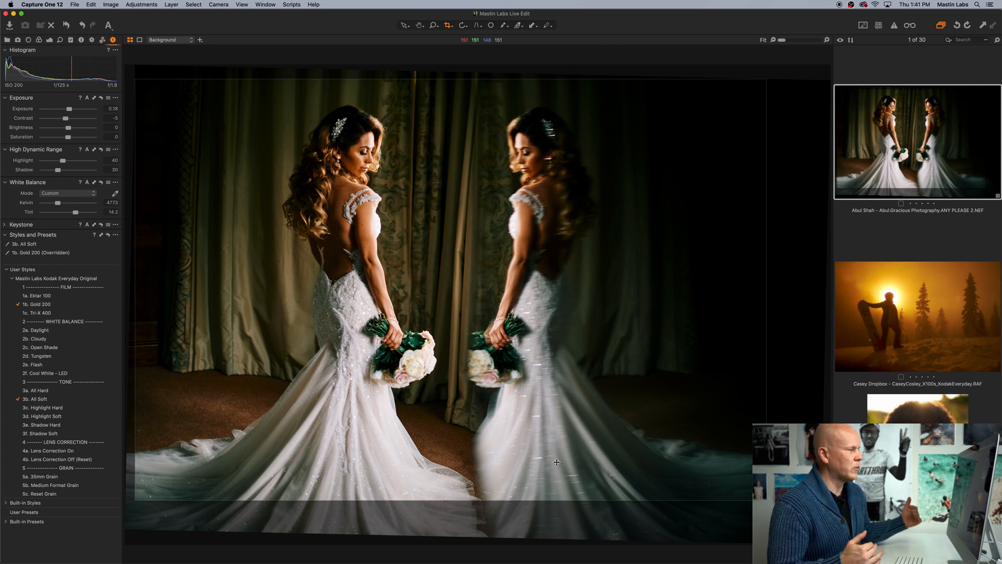
{"action": "left_click", "coordinate": [404, 25]}
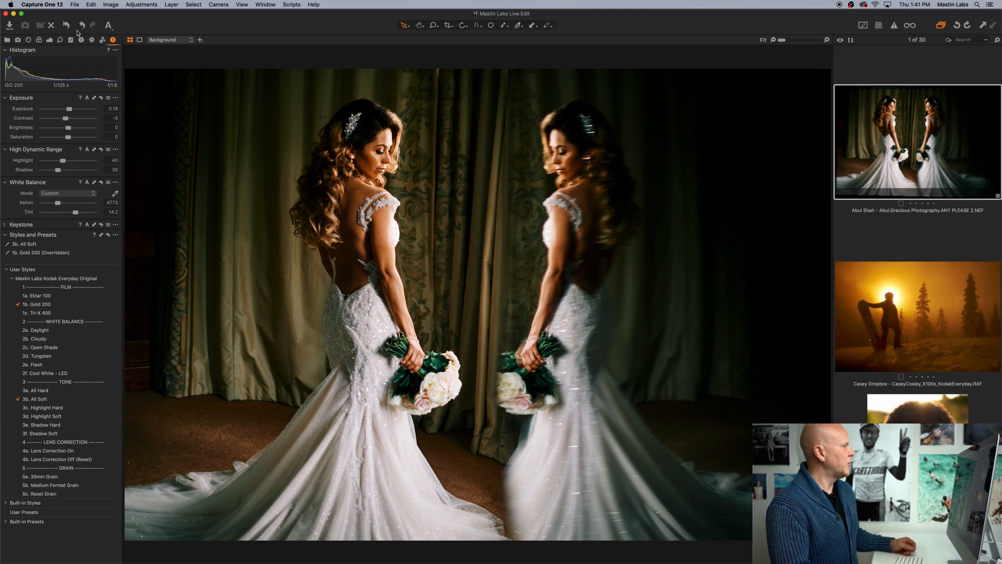
Step: Reset all adjustments to compare the edit with the original bride photo, and undo the reset
{"action": "left_click", "coordinate": [67, 27]}
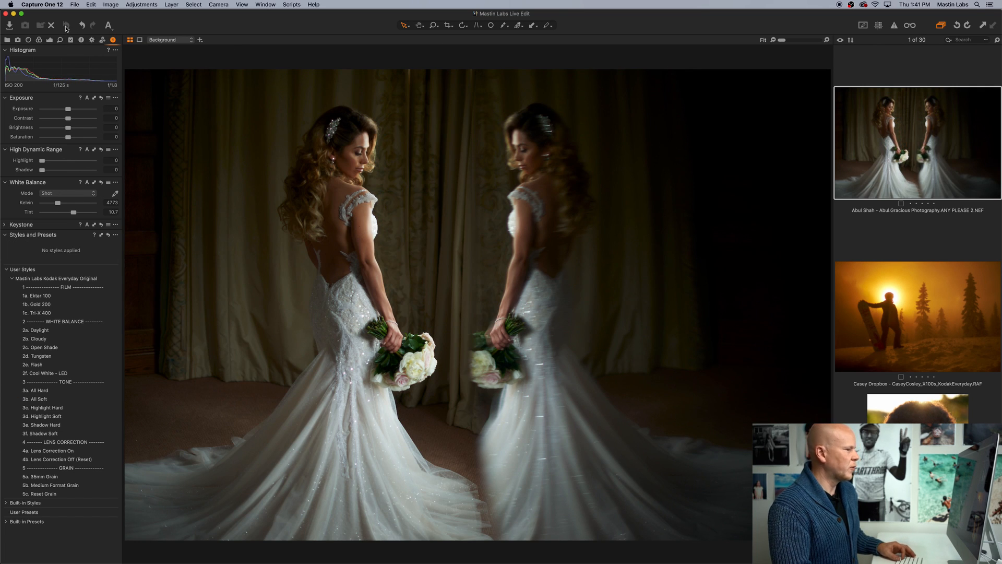
{"action": "key", "text": "super+z"}
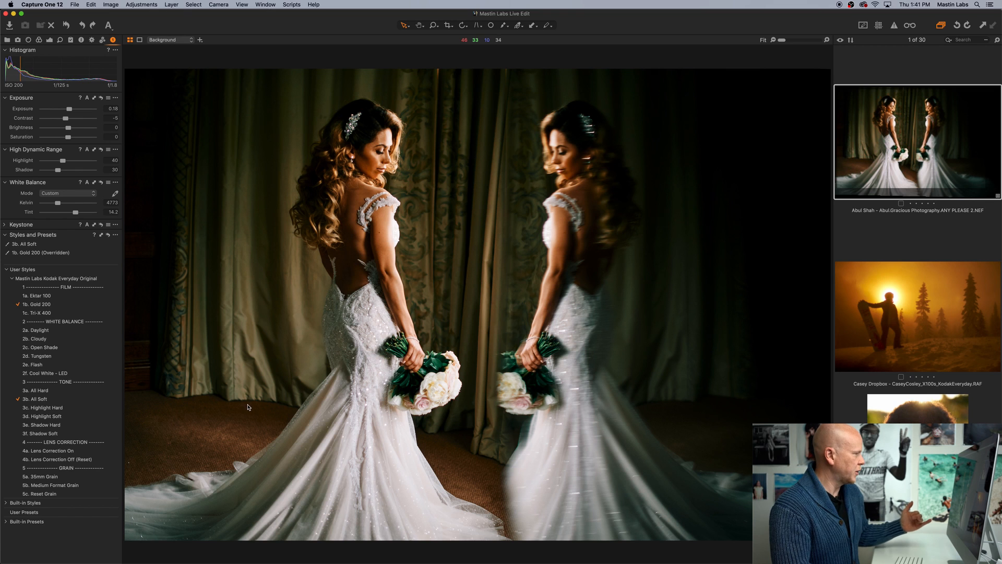
Step: Apply the 5b. Medium Format Grain style and inspect the grain around the bride's face at 200%
{"action": "left_click", "coordinate": [97, 485]}
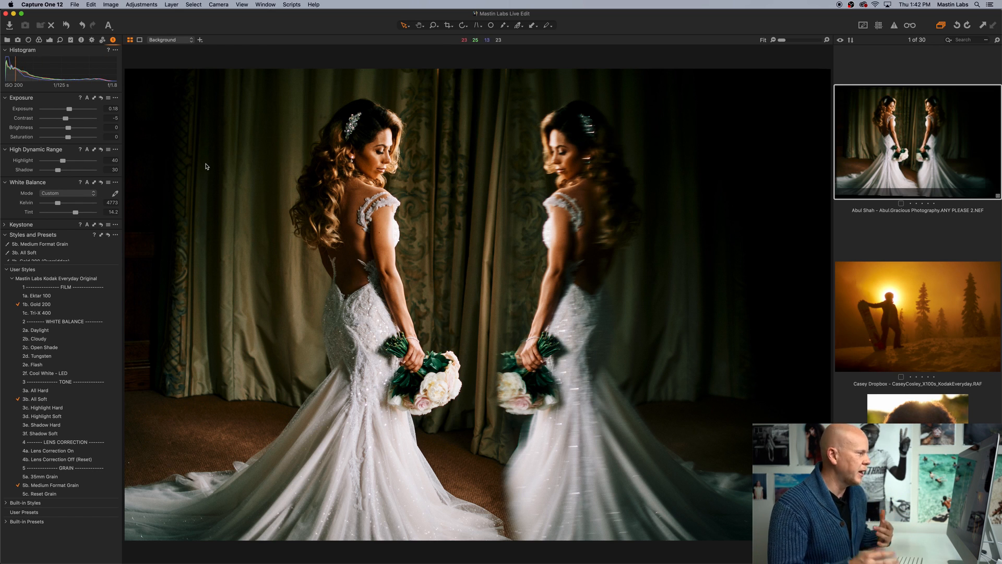
{"action": "key", "text": "z"}
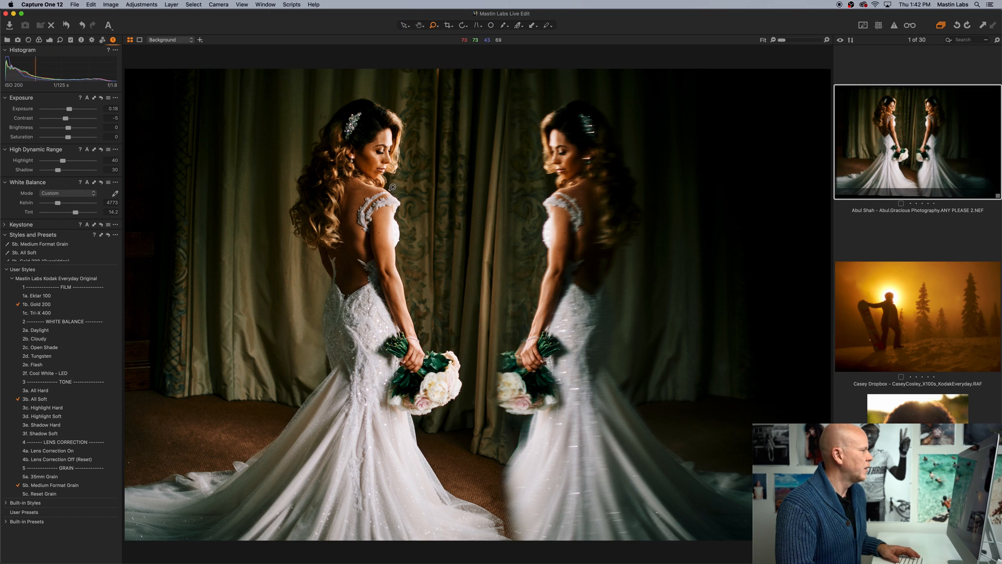
{"action": "left_click", "coordinate": [827, 40]}
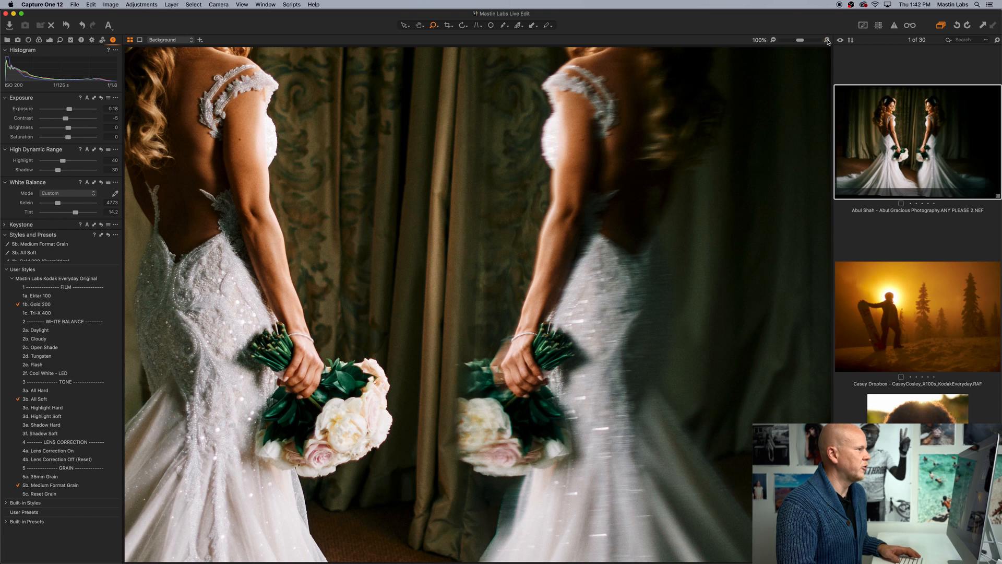
{"action": "left_click_drag", "start_coordinate": [440, 135], "coordinate": [595, 263]}
{"action": "left_click_drag", "start_coordinate": [506, 109], "coordinate": [558, 185]}
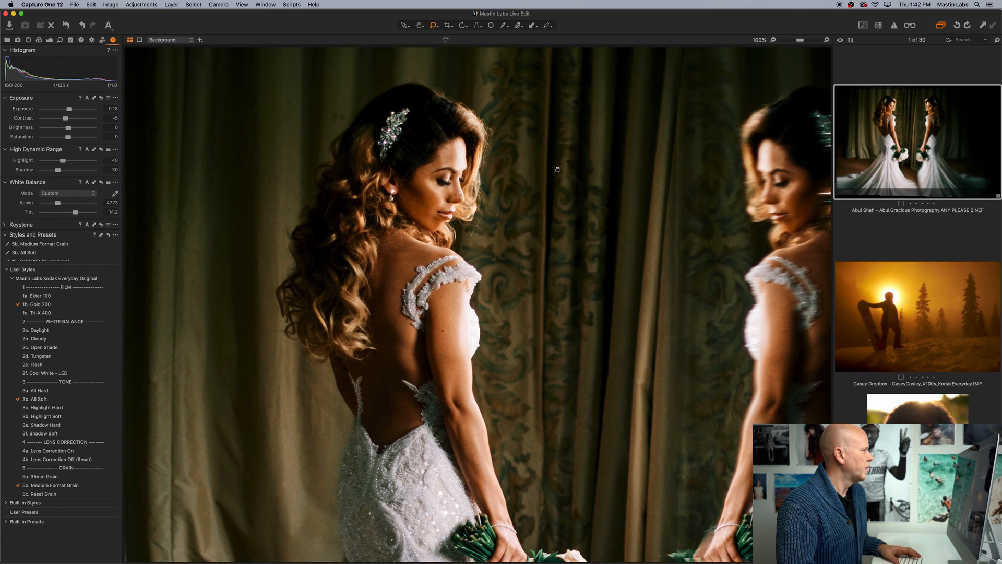
{"action": "left_click", "coordinate": [827, 40]}
{"action": "left_click_drag", "start_coordinate": [512, 119], "coordinate": [540, 263]}
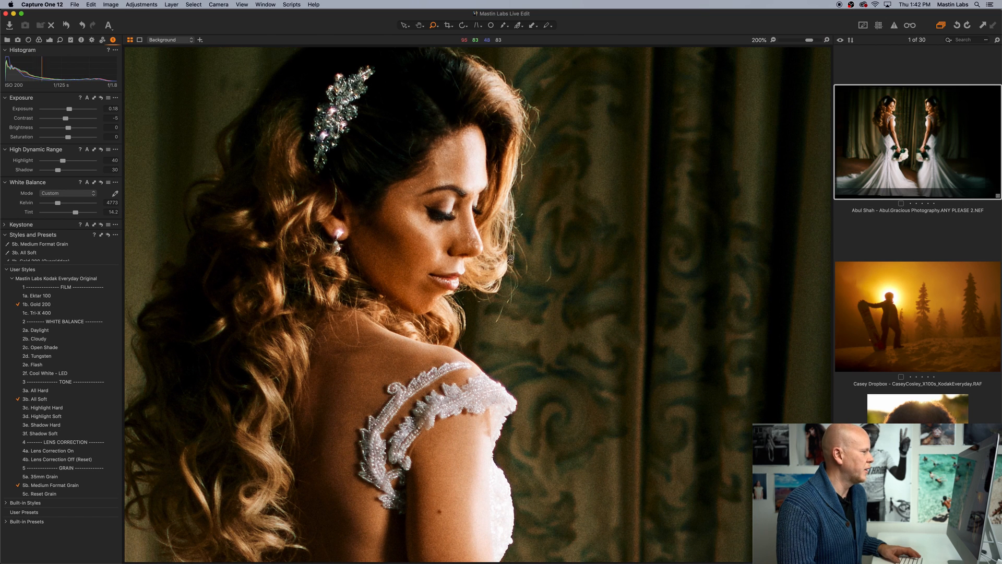
Step: Examine the medium format grain on the bride at 300%, 200% and 100% zoom, and fit the whole photo in view
{"action": "left_click_drag", "start_coordinate": [514, 258], "coordinate": [551, 258]}
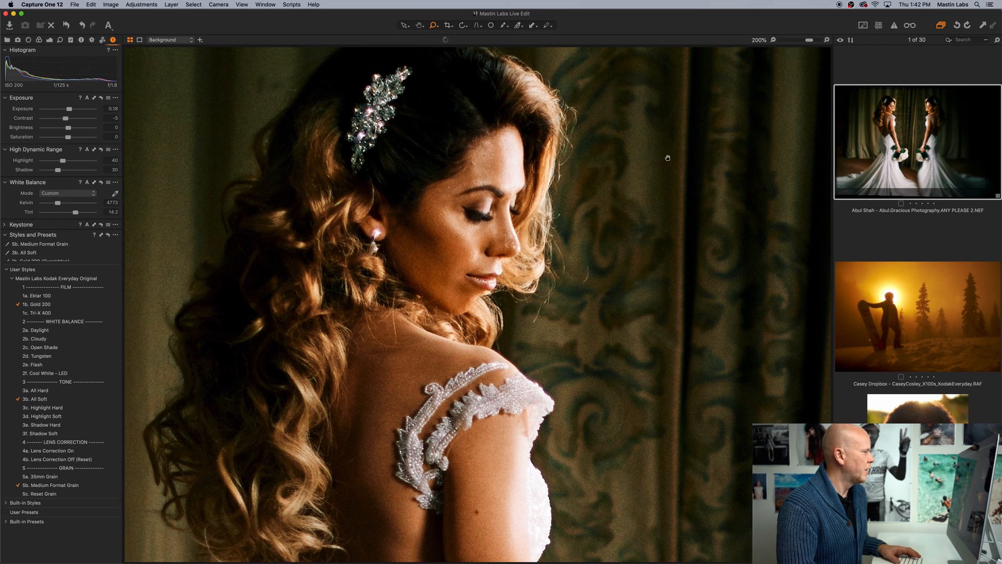
{"action": "left_click", "coordinate": [827, 41]}
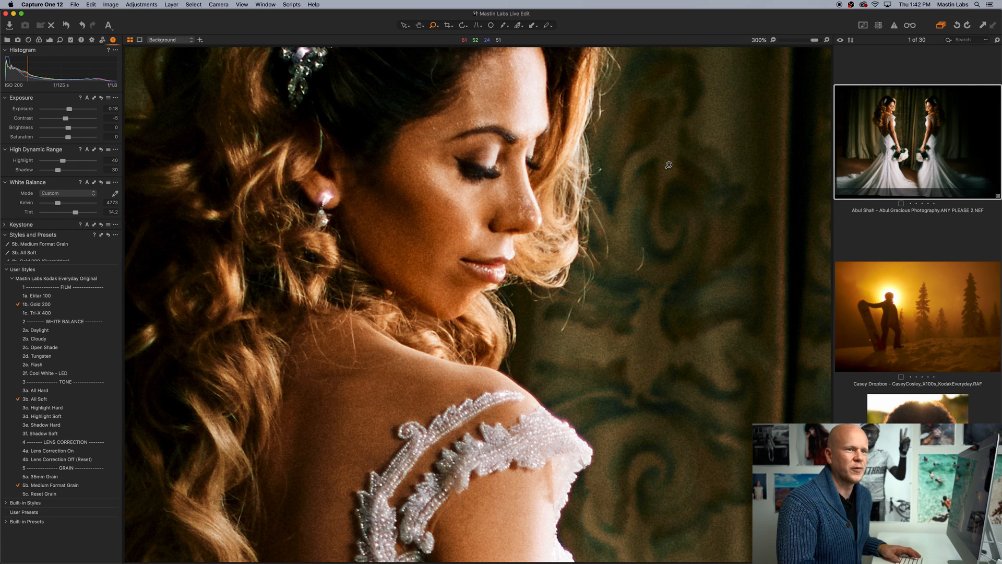
{"action": "left_click", "coordinate": [774, 41]}
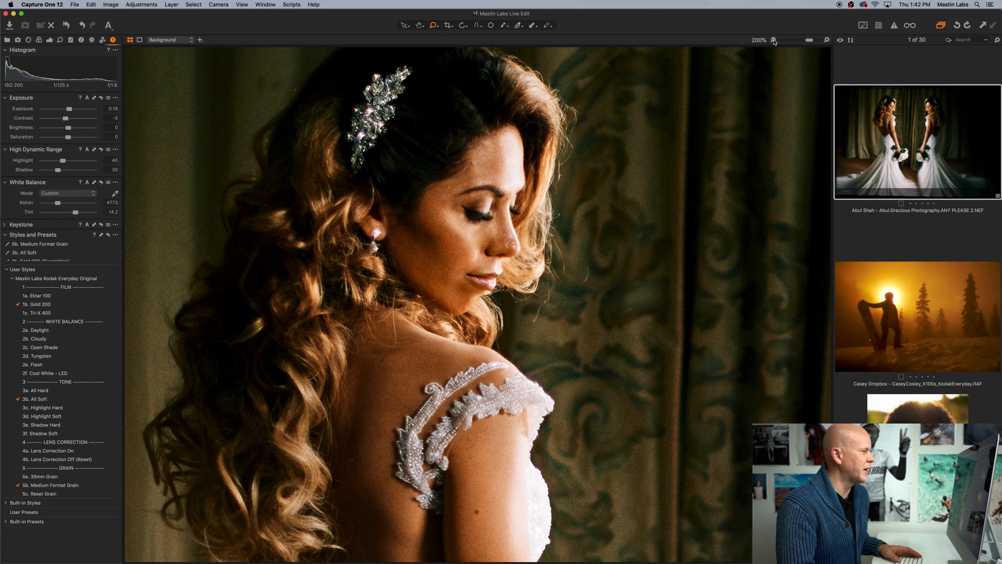
{"action": "left_click", "coordinate": [773, 40]}
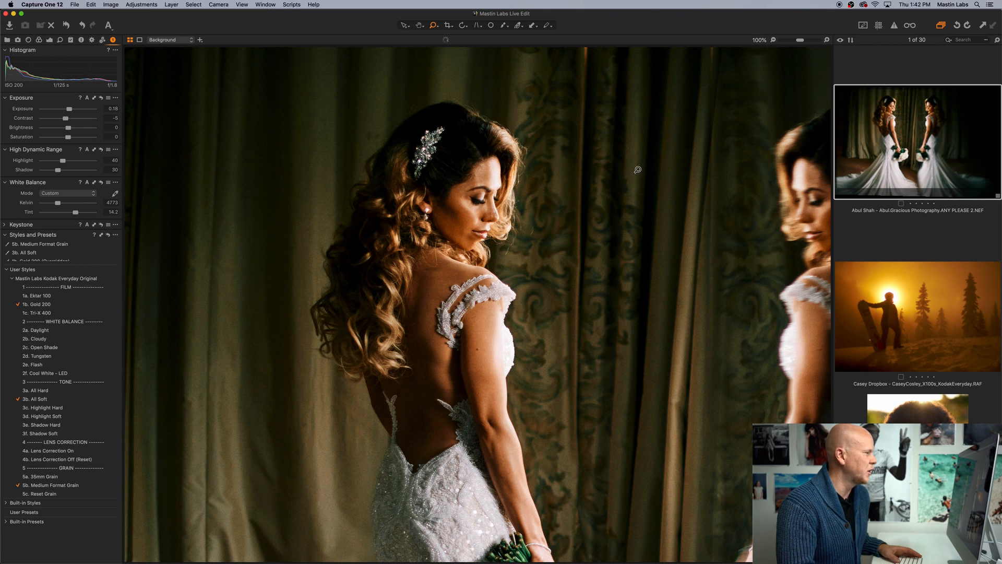
{"action": "left_click_drag", "start_coordinate": [648, 188], "coordinate": [519, 190]}
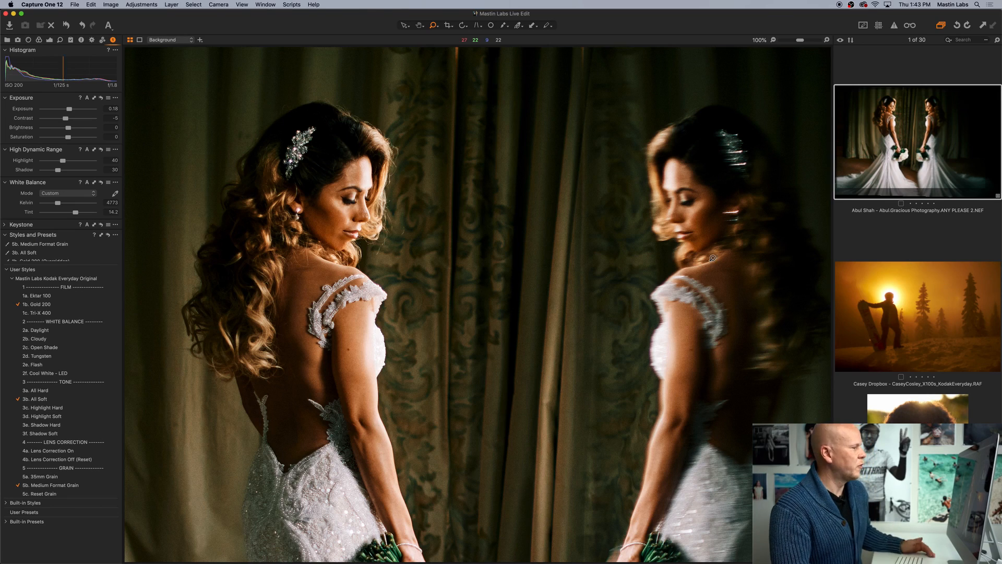
{"action": "scroll", "coordinate": [712, 258], "scroll_direction": "down", "scroll_amount": 5}
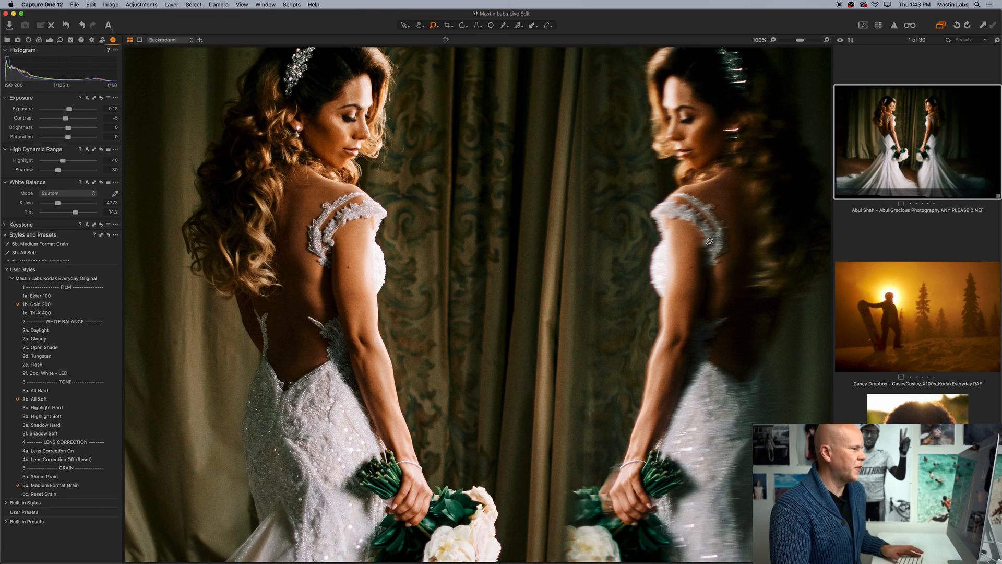
{"action": "left_click", "coordinate": [775, 41]}
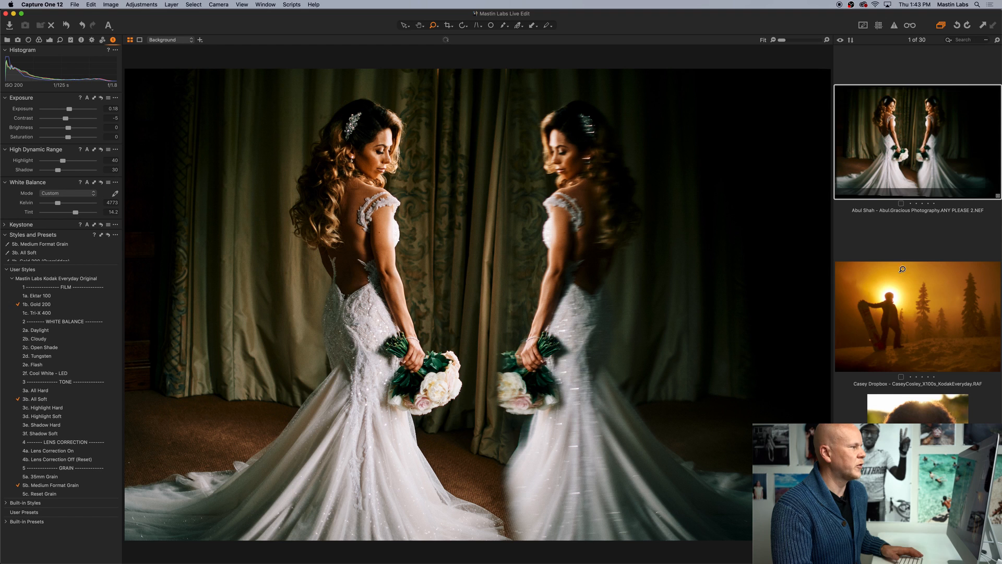
Step: Open the backlit portrait DSC_2975.NEF, compare the 1a. Ektar 100 and 1b. Gold 200 styles, and apply 1a. Ektar 100
{"action": "scroll", "coordinate": [907, 225], "scroll_direction": "down", "scroll_amount": 4}
{"action": "scroll", "coordinate": [931, 227], "scroll_direction": "down", "scroll_amount": 3}
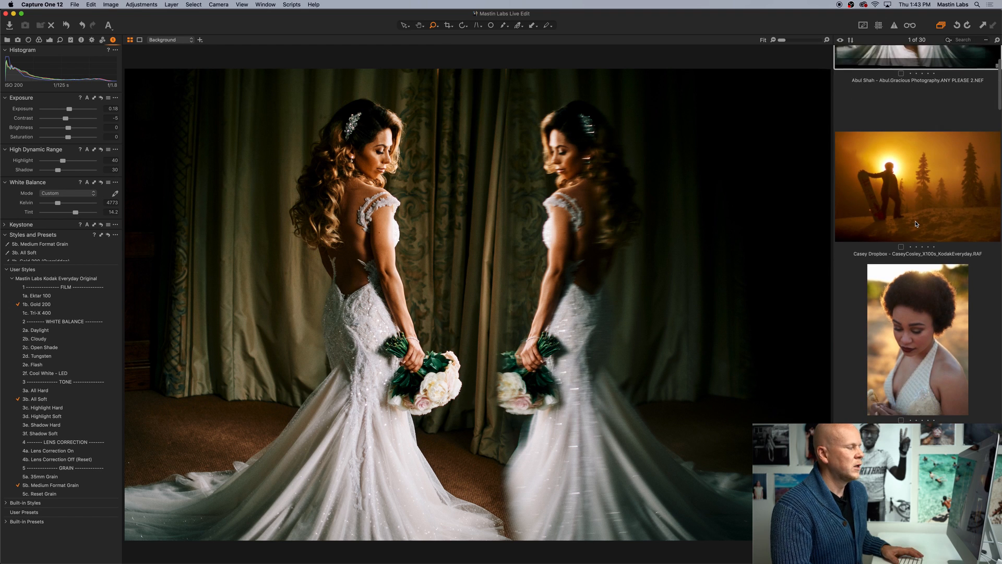
{"action": "left_click", "coordinate": [924, 305]}
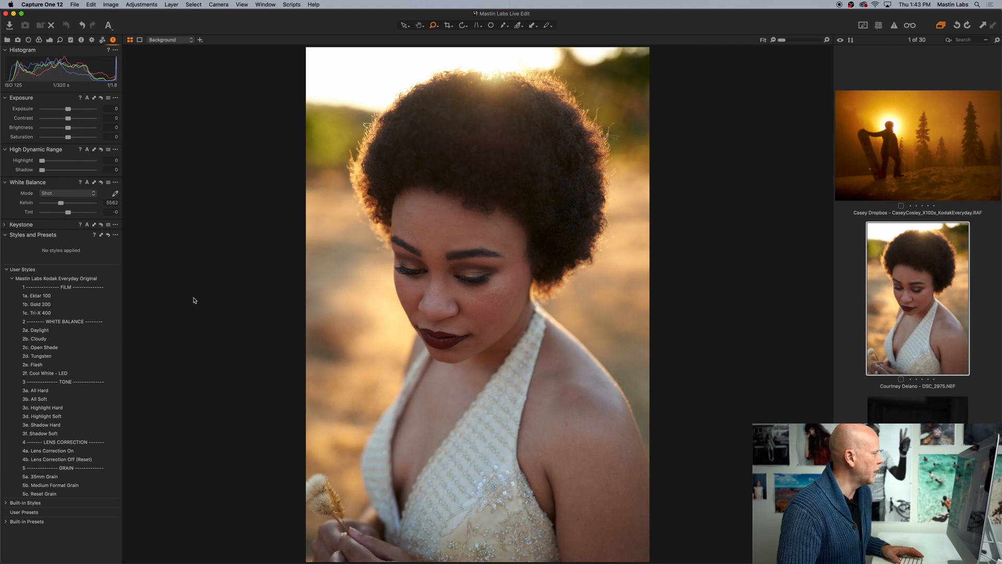
{"action": "left_click", "coordinate": [66, 296]}
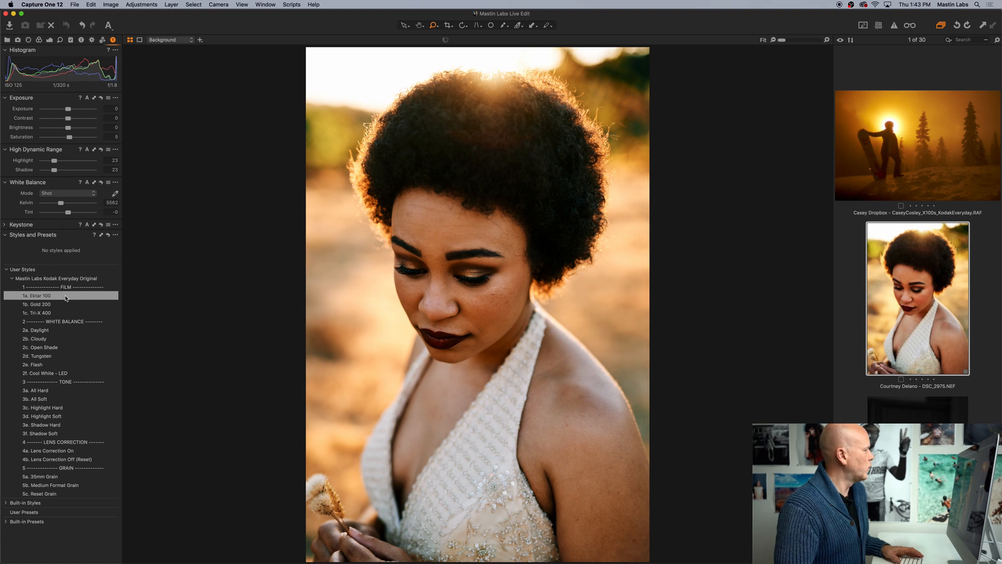
{"action": "left_click", "coordinate": [58, 303]}
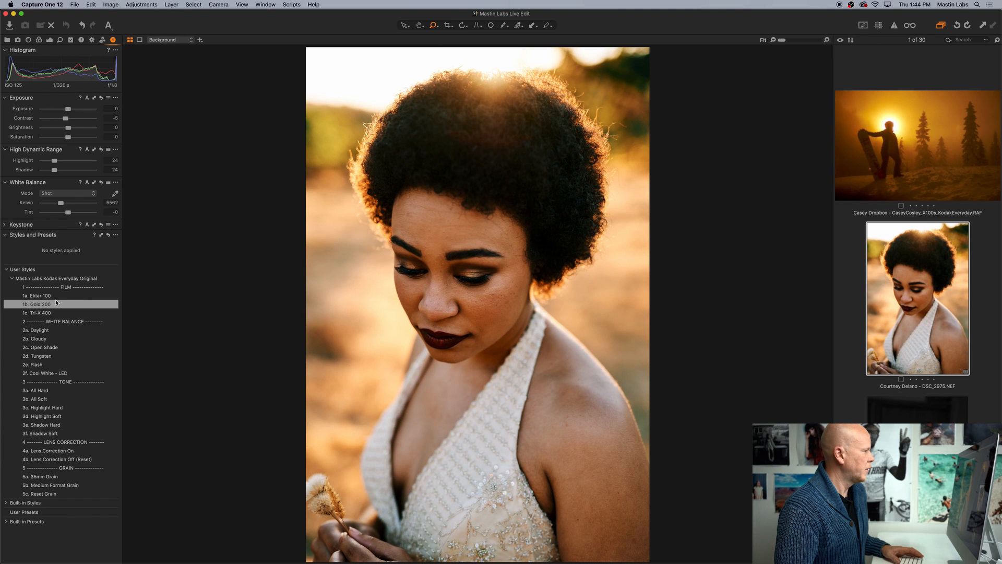
{"action": "left_click", "coordinate": [56, 298]}
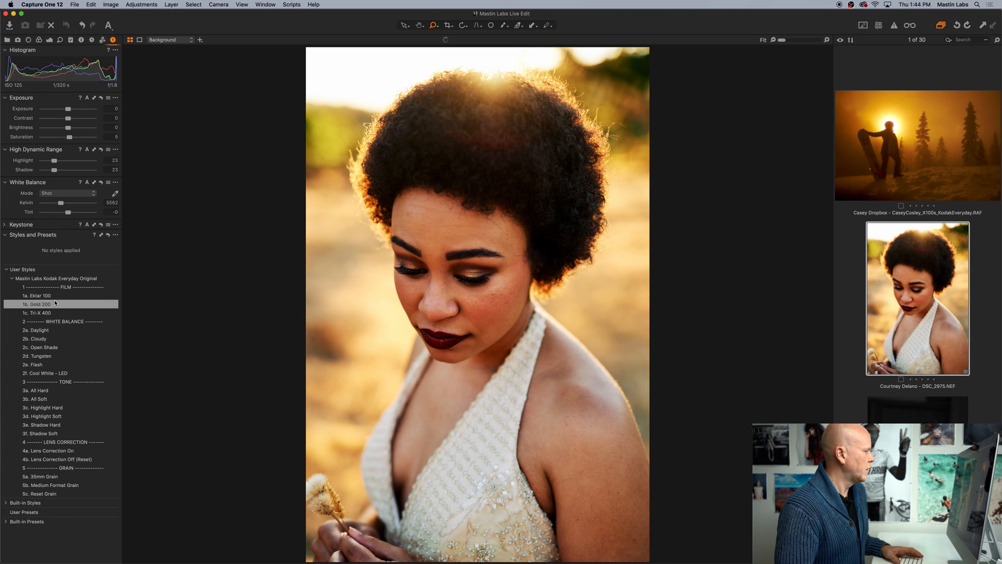
{"action": "left_click", "coordinate": [56, 298]}
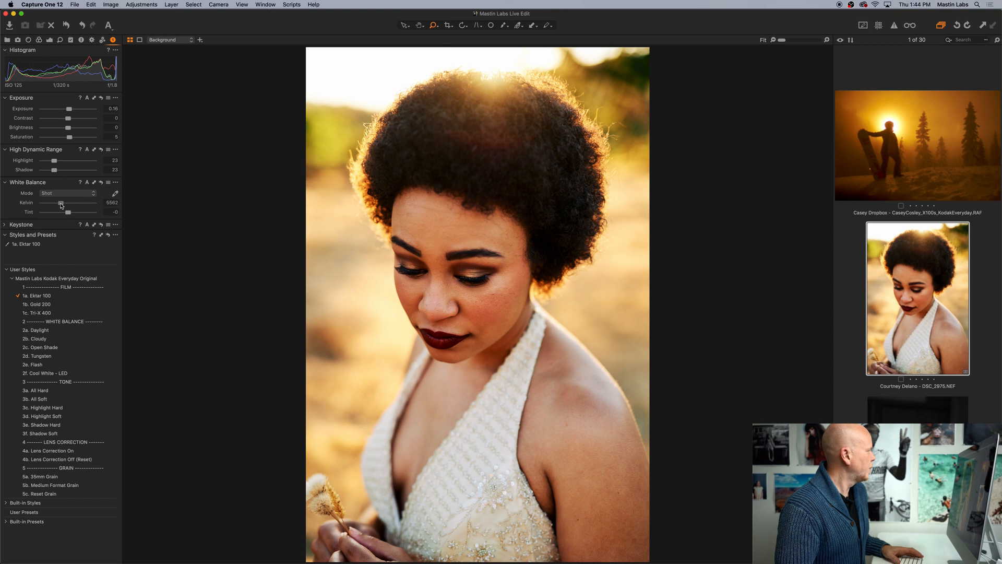
Step: Set the backlit portrait's white balance to 5337 Kelvin with a tint of 0.8, and raise its exposure to 0.25
{"action": "left_click_drag", "start_coordinate": [61, 204], "coordinate": [60, 204]}
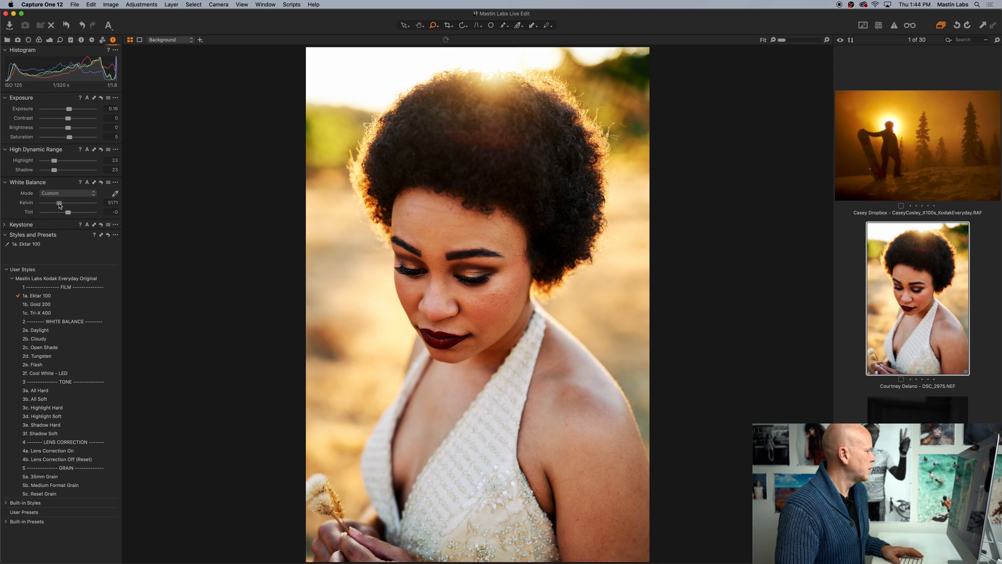
{"action": "left_click_drag", "start_coordinate": [59, 204], "coordinate": [60, 204]}
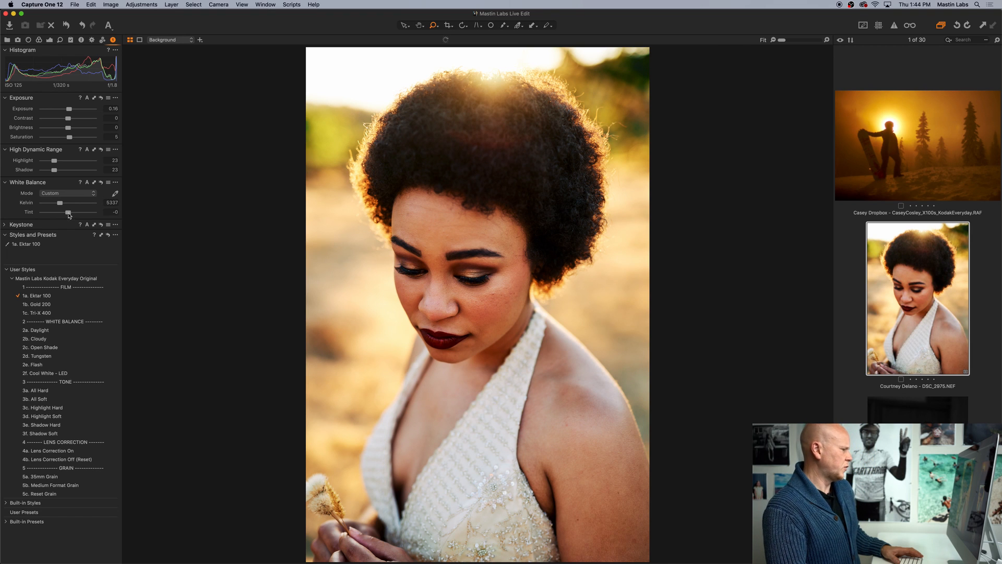
{"action": "left_click_drag", "start_coordinate": [68, 213], "coordinate": [68, 213]}
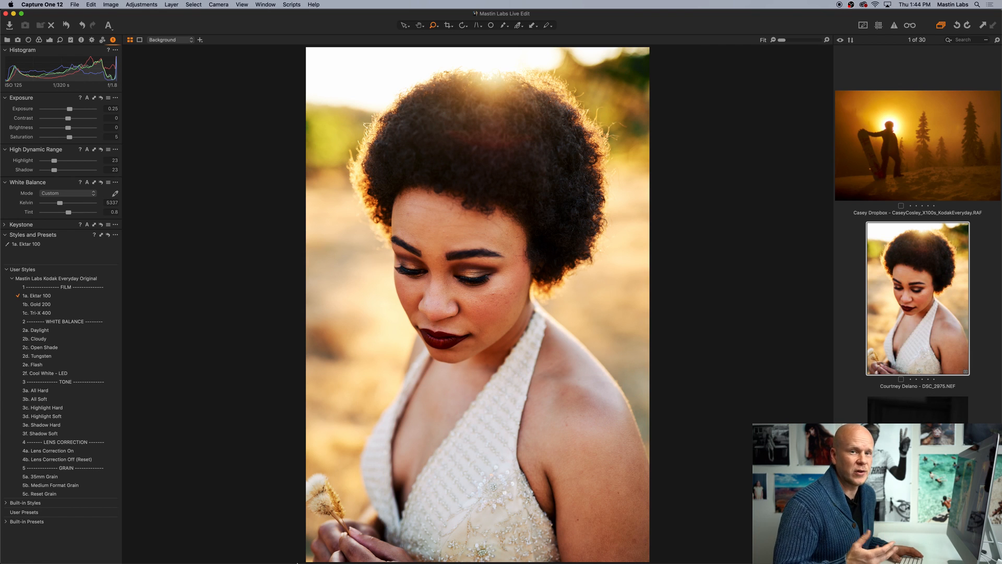
Step: Apply the 3b. All Soft, 4a. Lens Correction On and 5a. 35mm Grain styles to the backlit portrait
{"action": "mouse_move", "coordinate": [365, 561]}
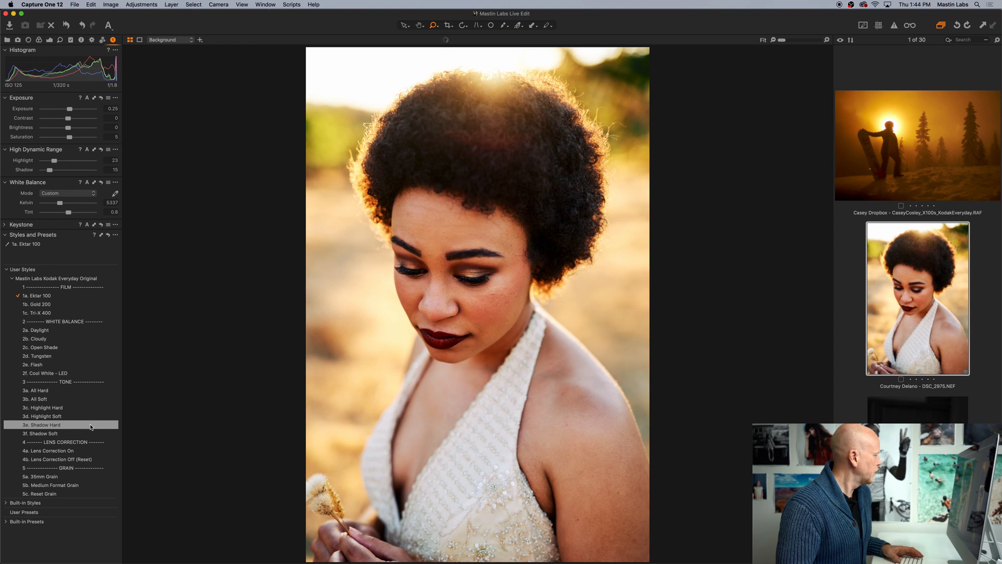
{"action": "left_click", "coordinate": [73, 401]}
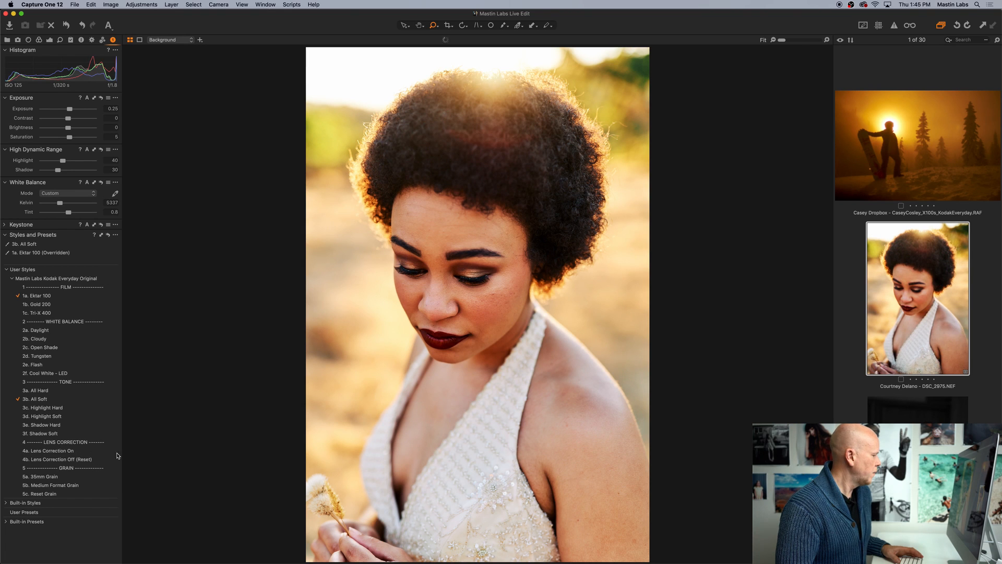
{"action": "left_click", "coordinate": [97, 452]}
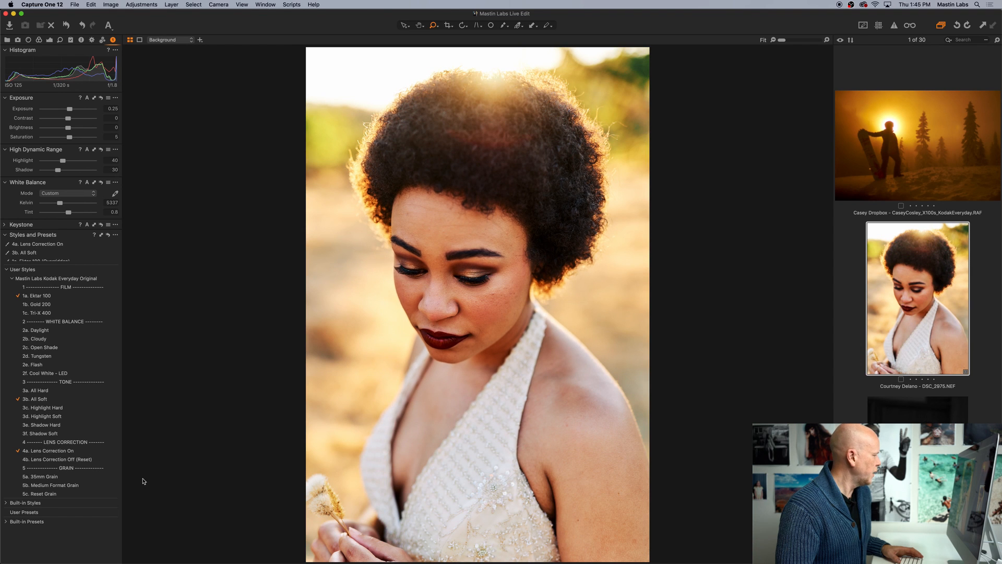
{"action": "left_click", "coordinate": [91, 477]}
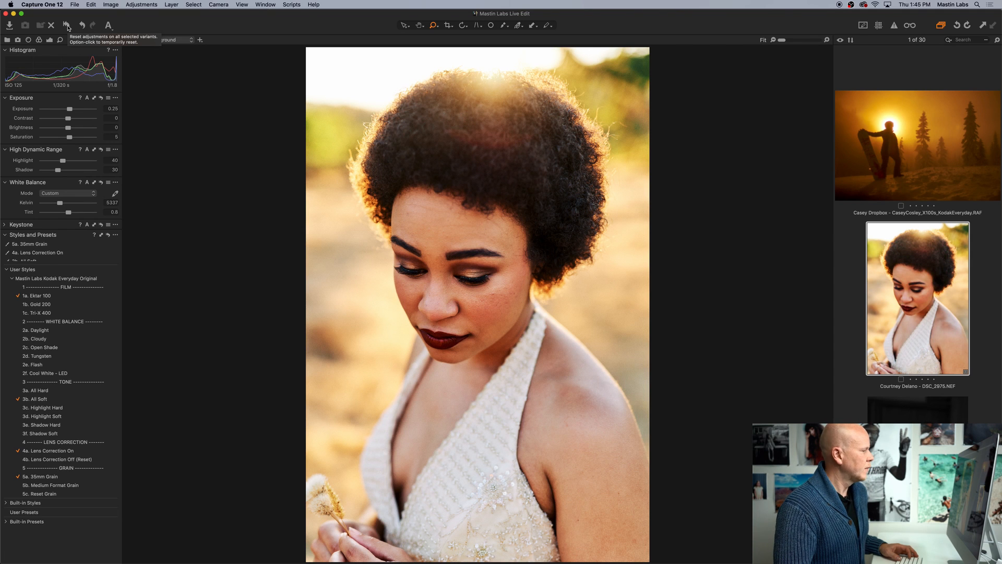
Step: Reset all adjustments on the backlit portrait to compare it with the original, and undo the reset
{"action": "left_click", "coordinate": [67, 26]}
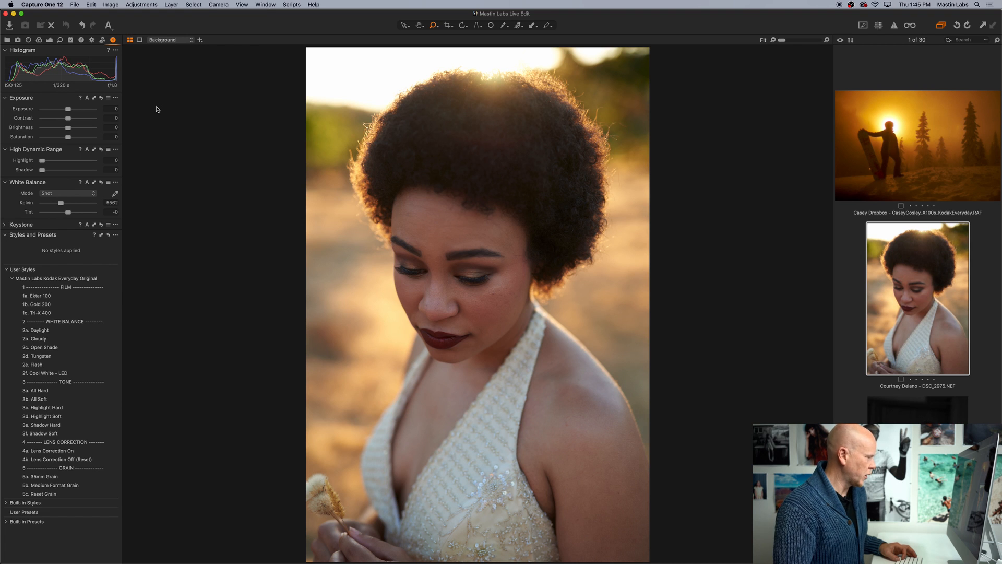
{"action": "key", "text": "super+z"}
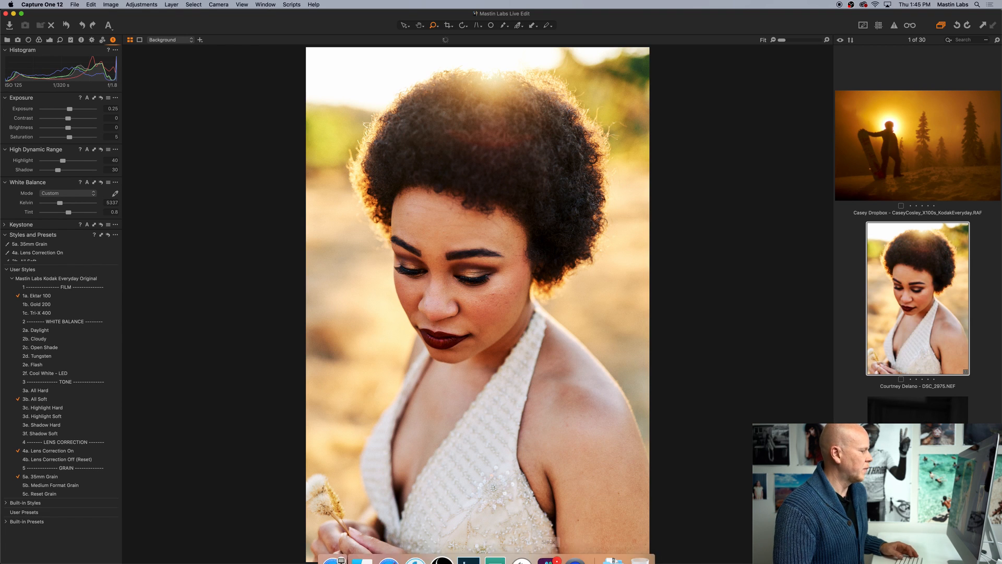
Step: Switch to Slack to glance at the #liveedits channel, and dismiss its window
{"action": "left_click", "coordinate": [550, 548]}
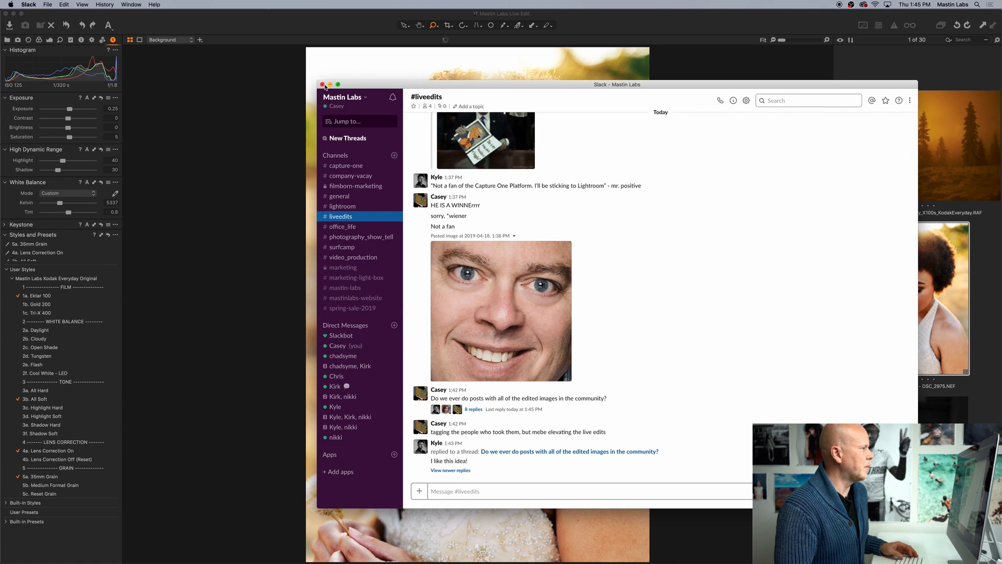
{"action": "key", "text": "super+m"}
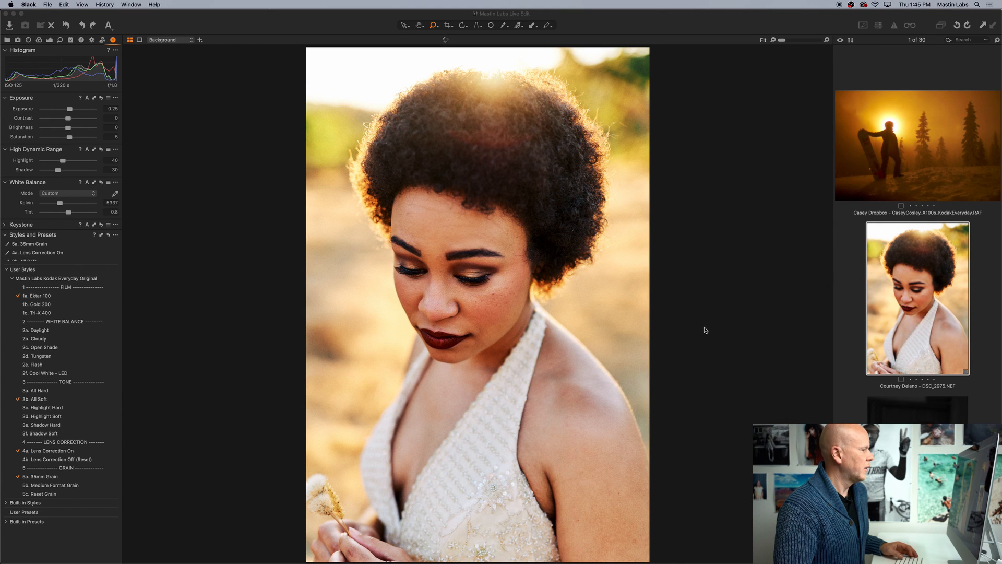
Step: Open the photo DSC_2794.NEF of two boys on a bench from the image browser
{"action": "scroll", "coordinate": [898, 338], "scroll_direction": "down", "scroll_amount": 1}
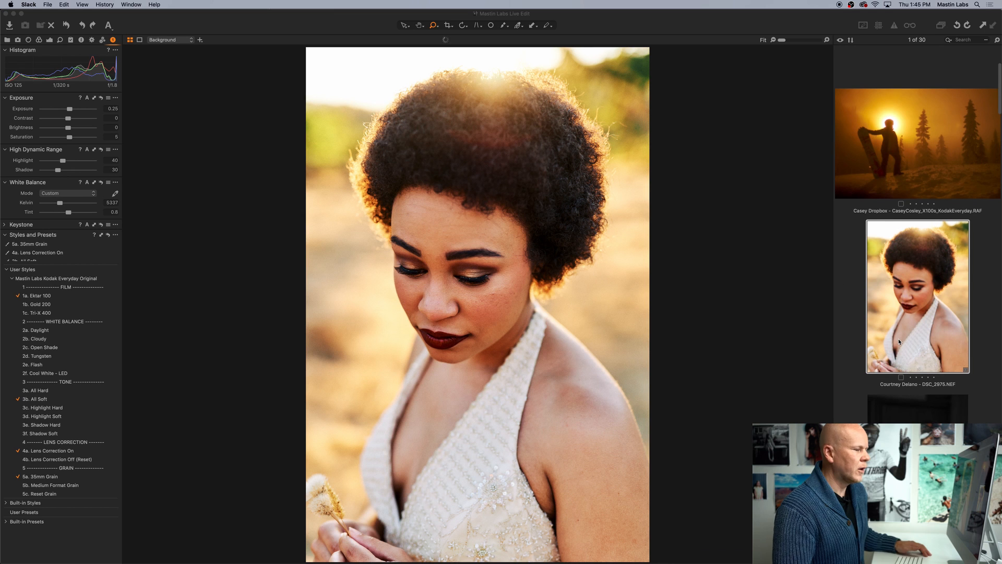
{"action": "scroll", "coordinate": [898, 339], "scroll_direction": "down", "scroll_amount": 5}
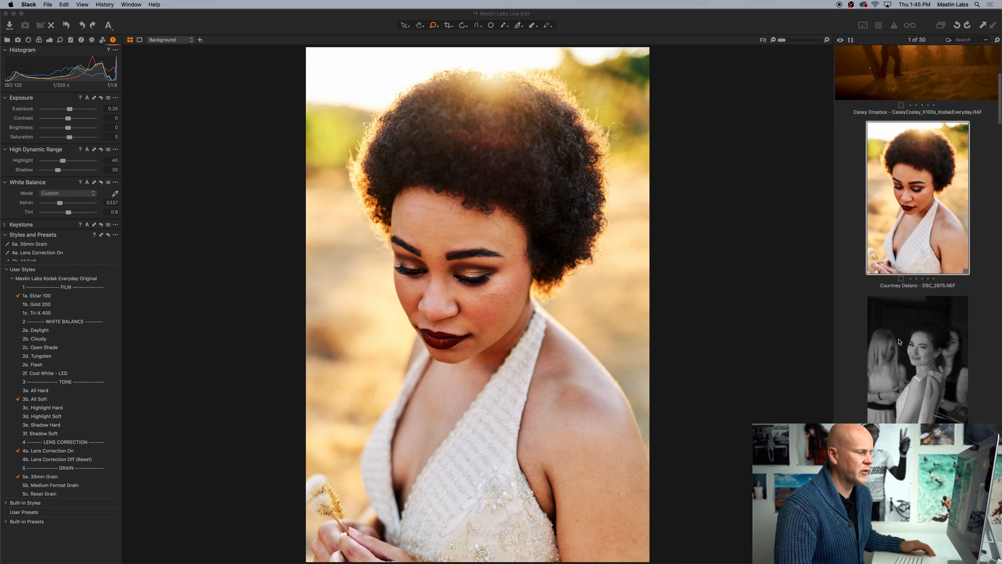
{"action": "scroll", "coordinate": [895, 338], "scroll_direction": "down", "scroll_amount": 10}
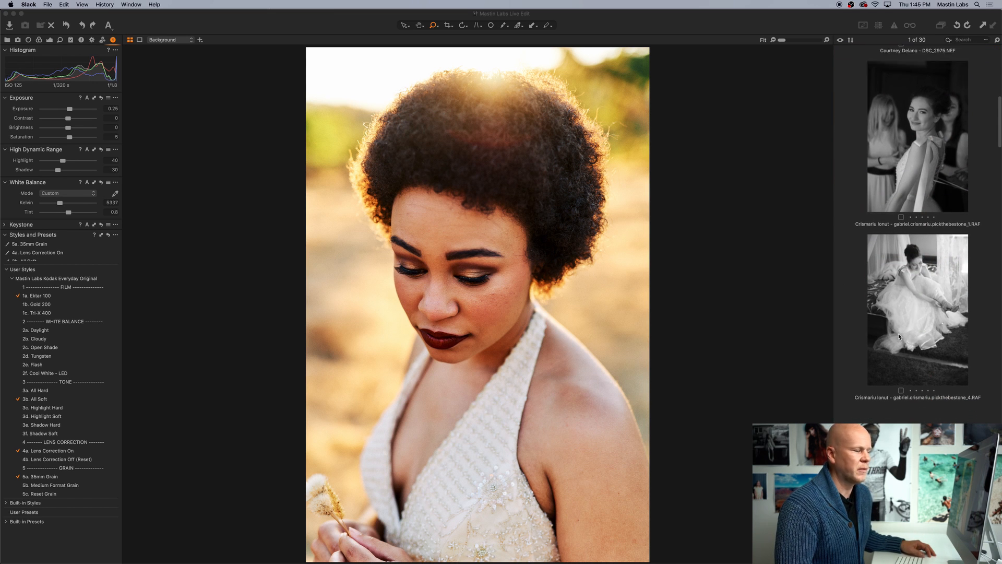
{"action": "scroll", "coordinate": [900, 337], "scroll_direction": "down", "scroll_amount": 1}
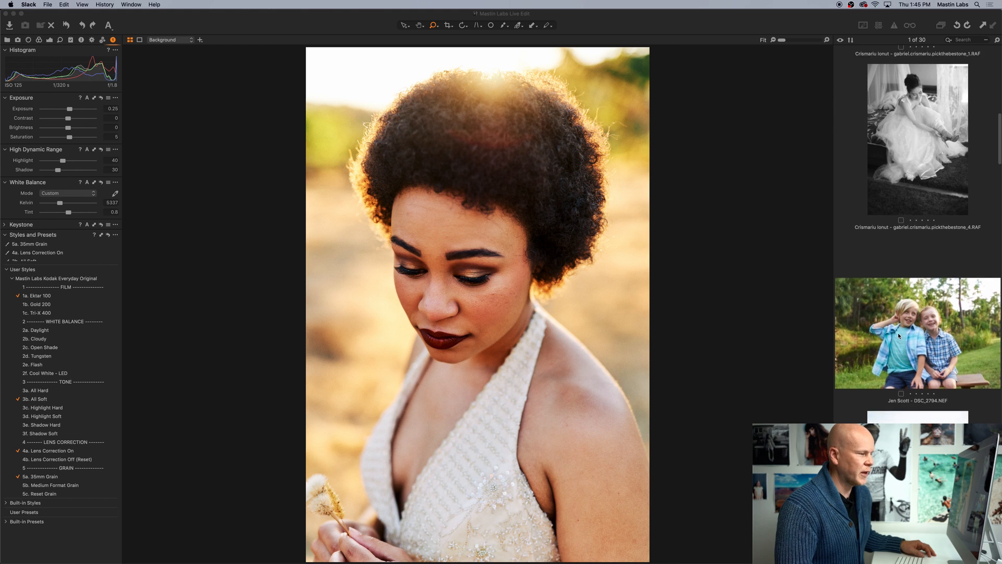
{"action": "left_click", "coordinate": [898, 334]}
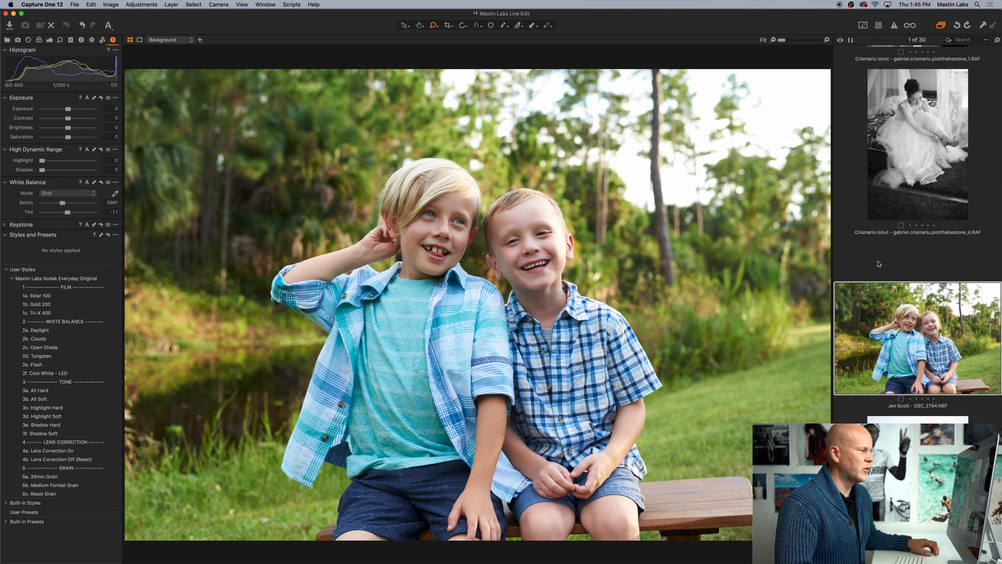
{"action": "scroll", "coordinate": [877, 264], "scroll_direction": "down", "scroll_amount": 4}
{"action": "scroll", "coordinate": [877, 262], "scroll_direction": "up", "scroll_amount": 4}
{"action": "scroll", "coordinate": [877, 260], "scroll_direction": "up", "scroll_amount": 1}
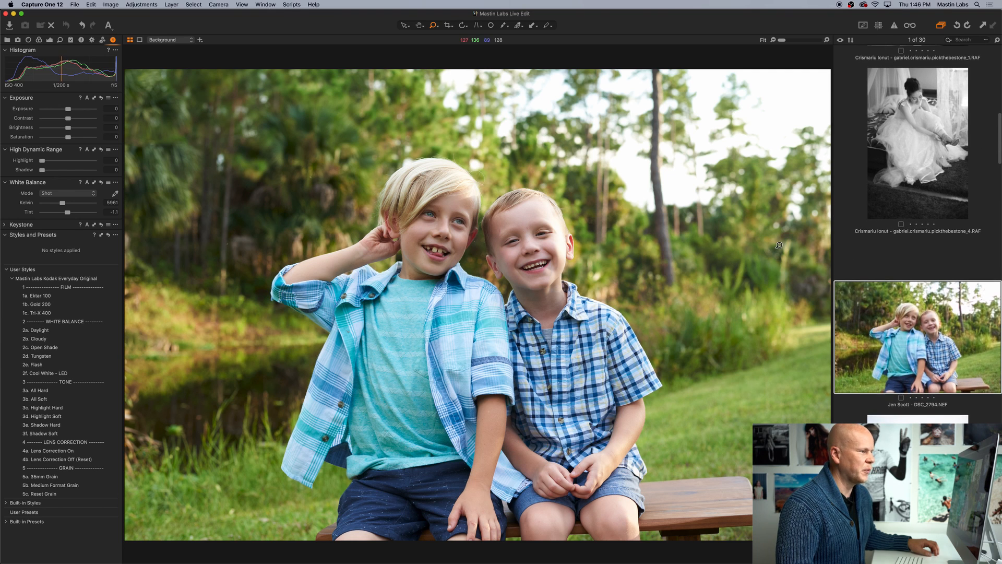
Step: Straighten the photo of the two boys by rotating it freehand slightly clockwise, and leave the rotation tool
{"action": "left_click", "coordinate": [463, 27]}
{"action": "left_click", "coordinate": [463, 27]}
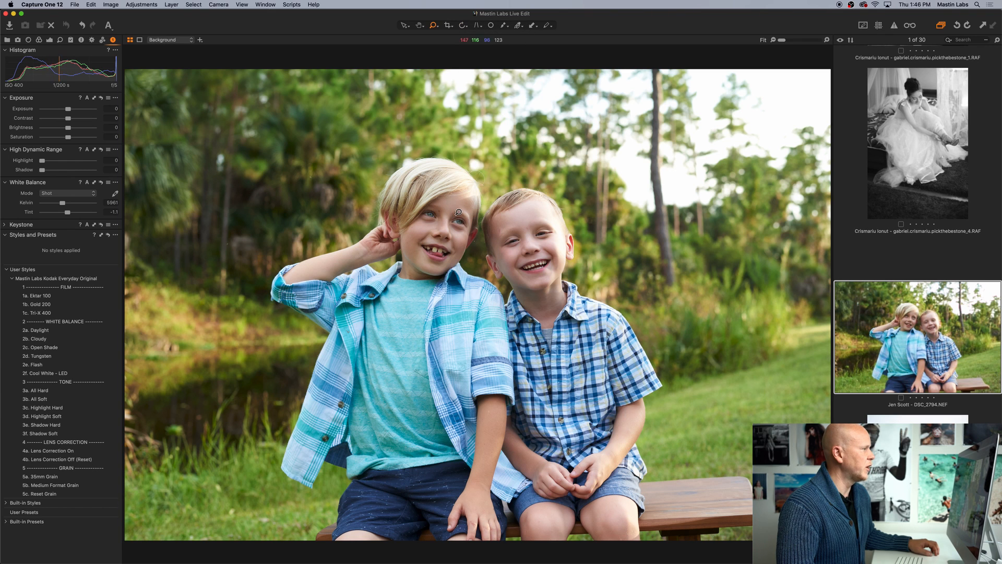
{"action": "left_click", "coordinate": [463, 27]}
{"action": "left_click_drag", "start_coordinate": [436, 208], "coordinate": [446, 207]}
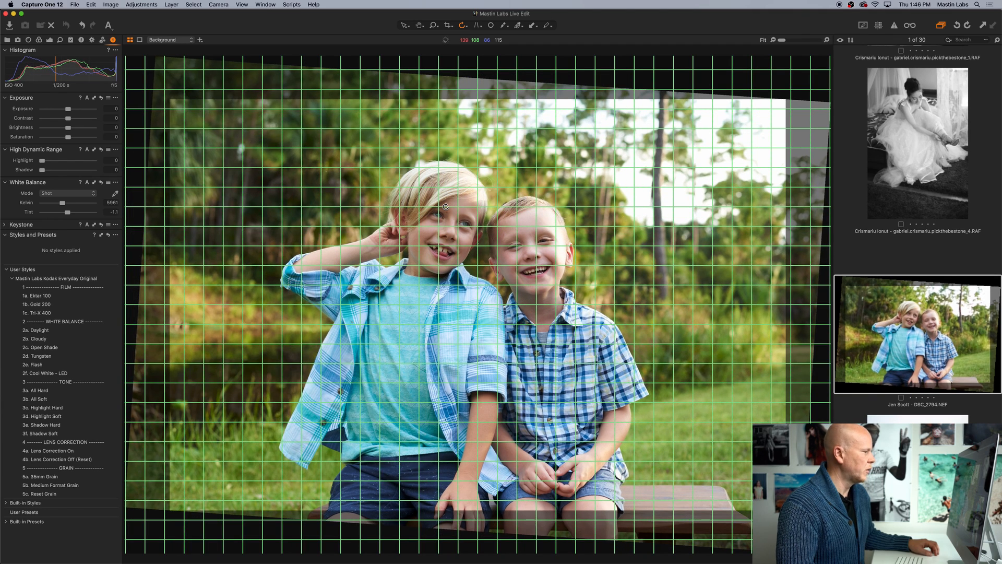
{"action": "left_click_drag", "start_coordinate": [445, 207], "coordinate": [446, 207]}
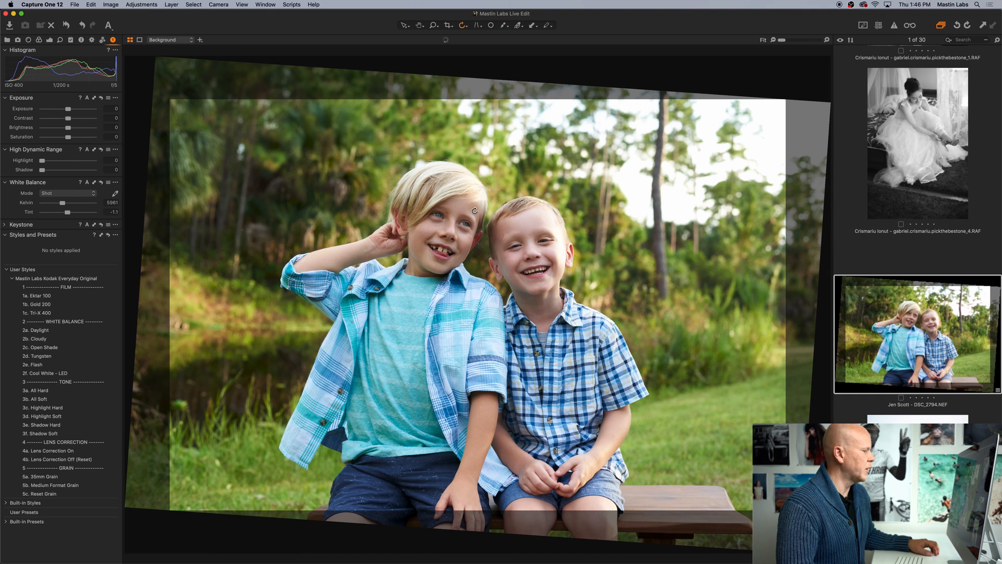
{"action": "left_click", "coordinate": [402, 25]}
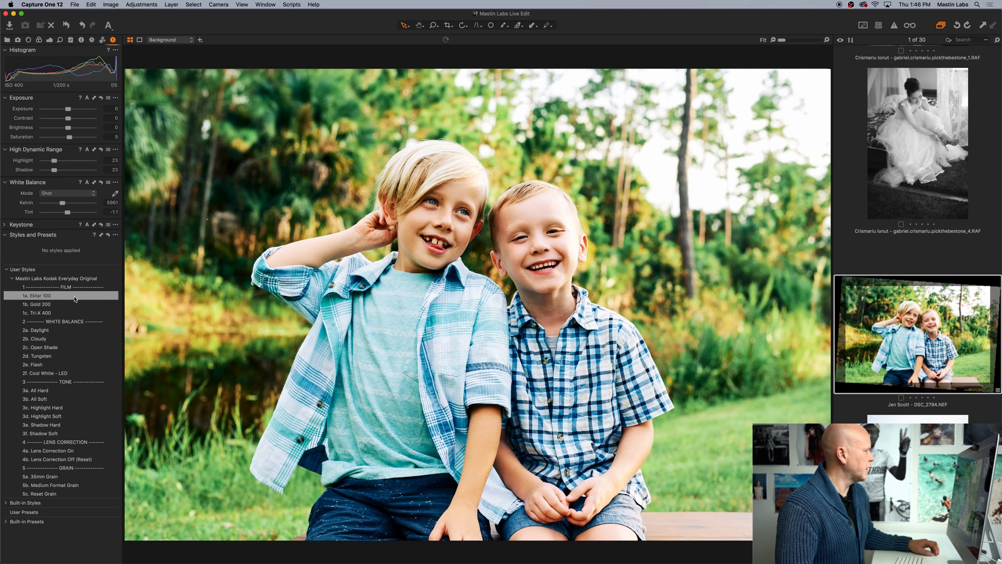
Step: Apply the 1a. Ektar 100 film style to the photo of the two boys
{"action": "left_click", "coordinate": [75, 299]}
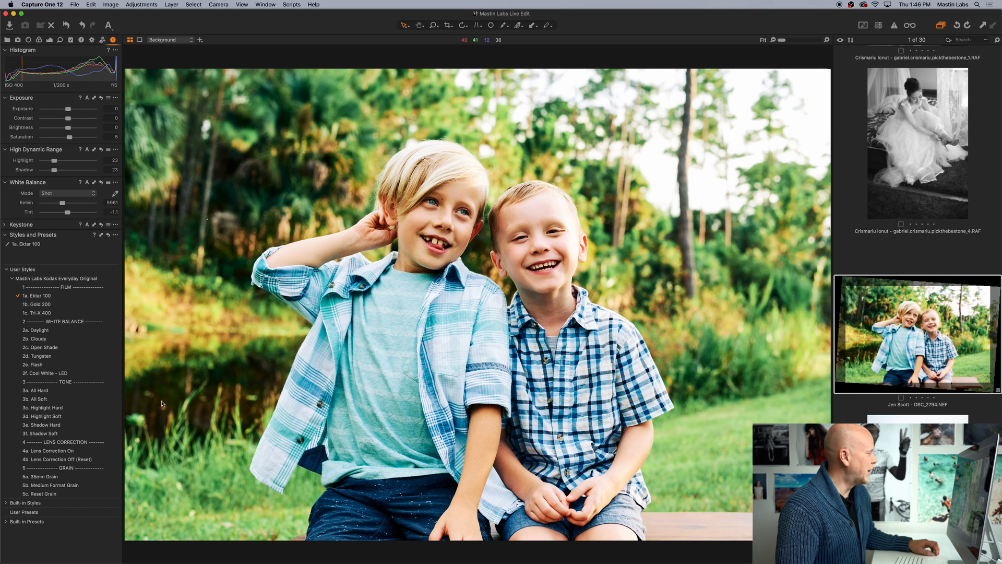
Step: Apply the 3b. All Soft tone style to the photo of the two boys and warm the white balance to 6751 Kelvin
{"action": "left_click", "coordinate": [83, 399]}
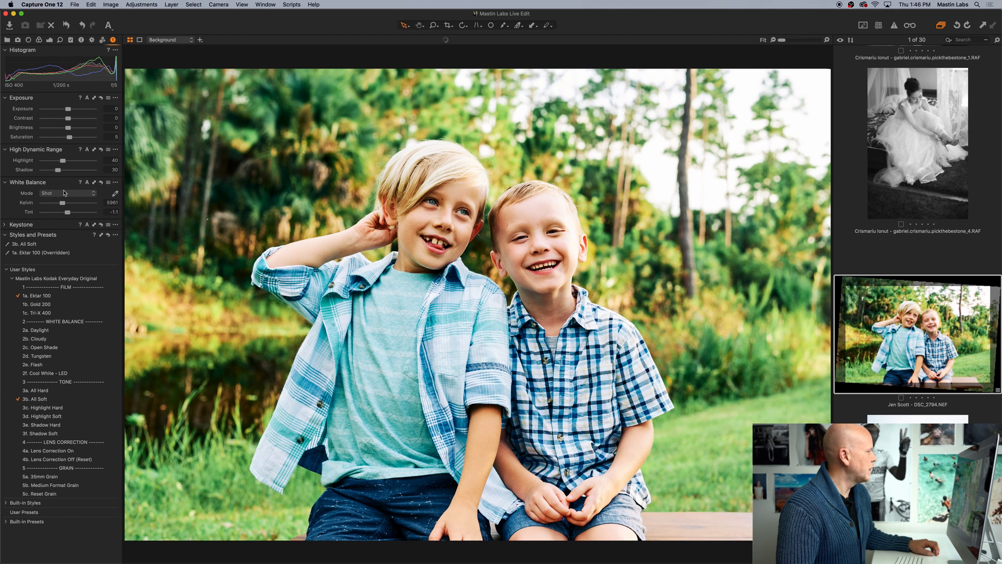
{"action": "left_click_drag", "start_coordinate": [62, 205], "coordinate": [63, 205]}
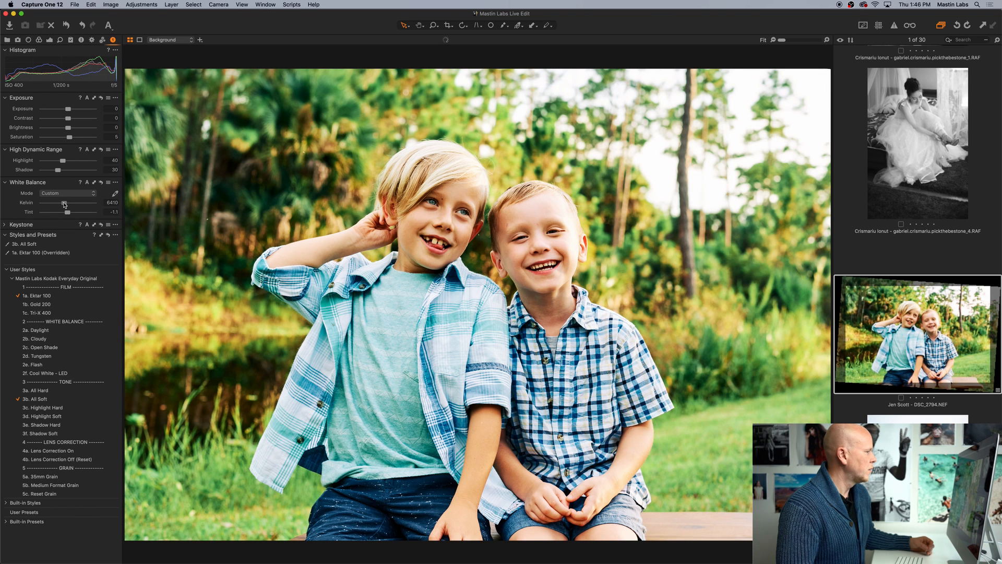
{"action": "left_click_drag", "start_coordinate": [66, 204], "coordinate": [66, 204]}
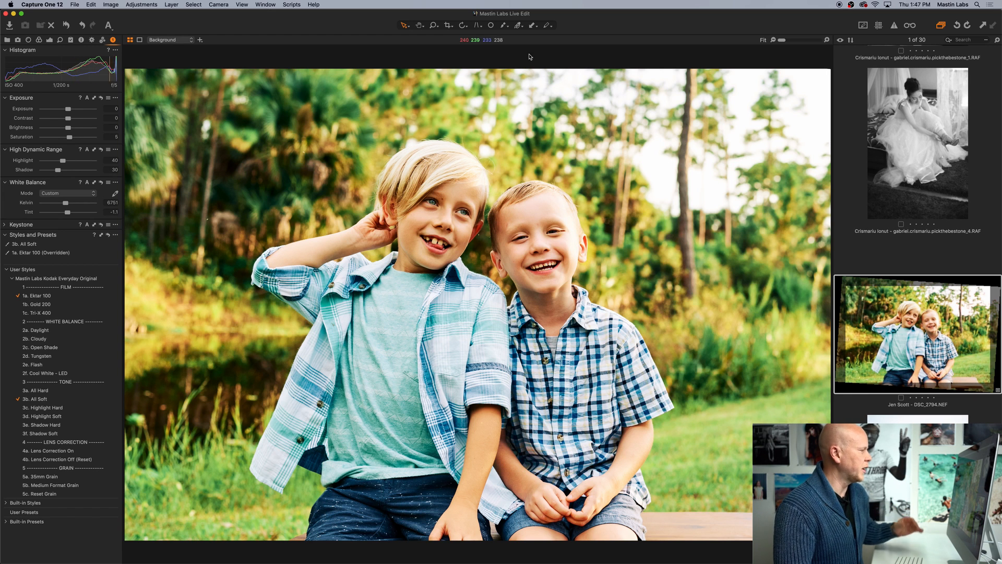
Step: Examine the older boy's face close up at 200%, and return to the full view of the photo
{"action": "left_click", "coordinate": [433, 26]}
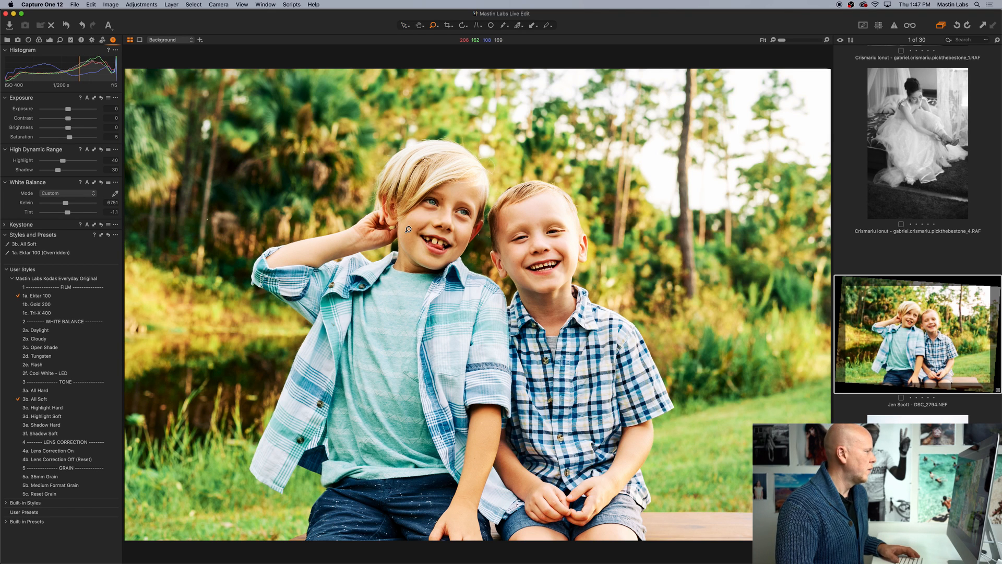
{"action": "left_click", "coordinate": [827, 40]}
{"action": "left_click", "coordinate": [827, 40]}
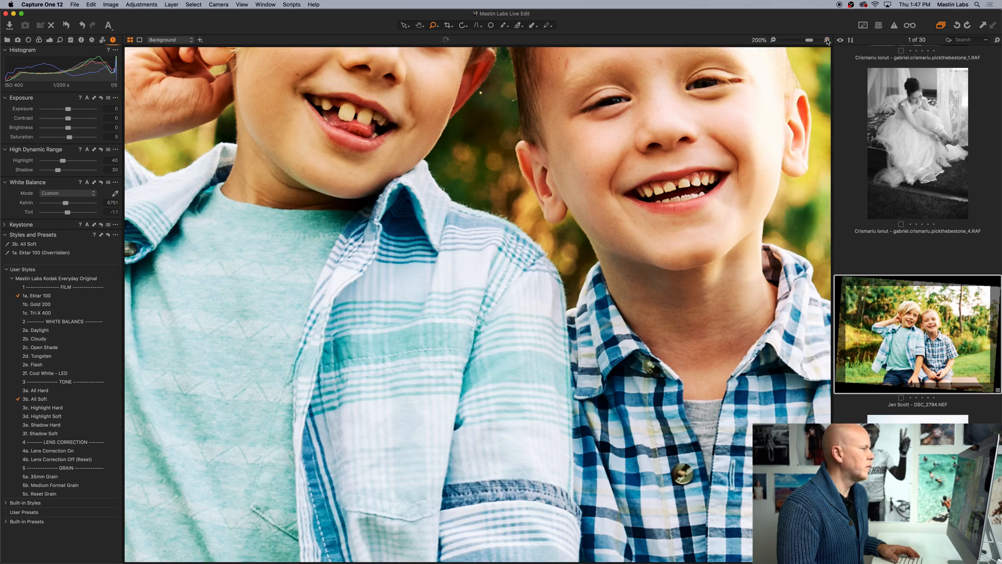
{"action": "left_click_drag", "start_coordinate": [395, 123], "coordinate": [650, 324]}
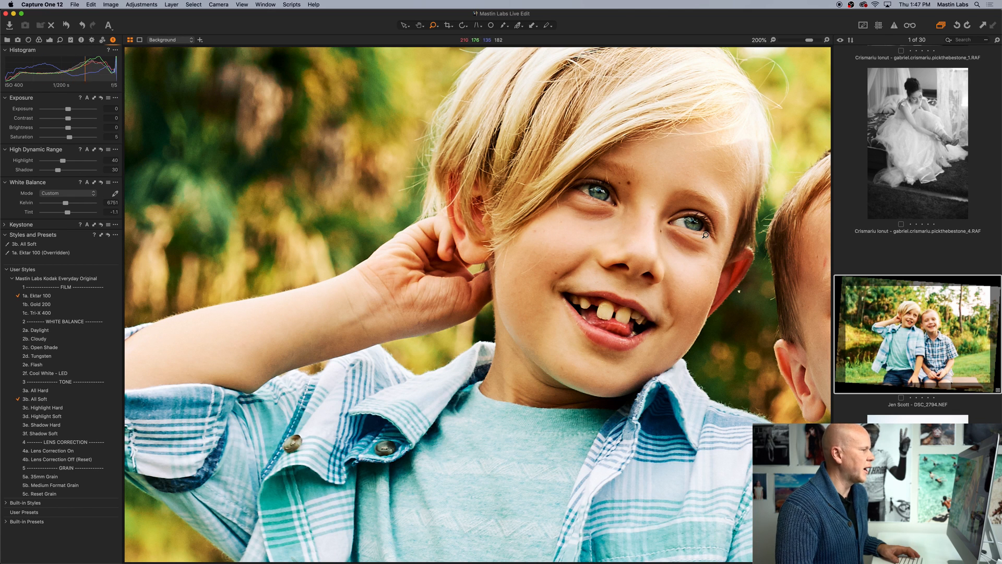
{"action": "left_click", "coordinate": [773, 40]}
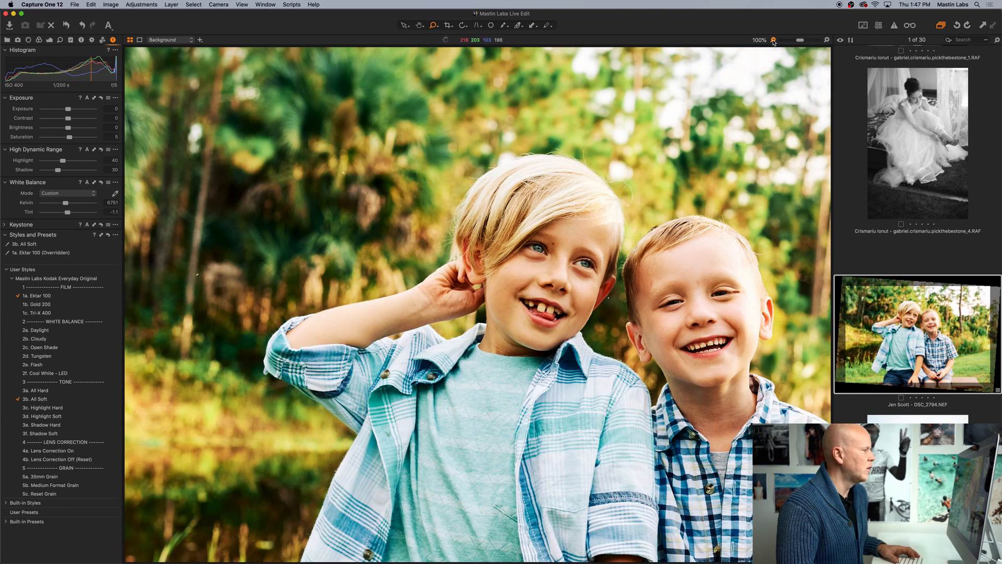
{"action": "left_click", "coordinate": [773, 41]}
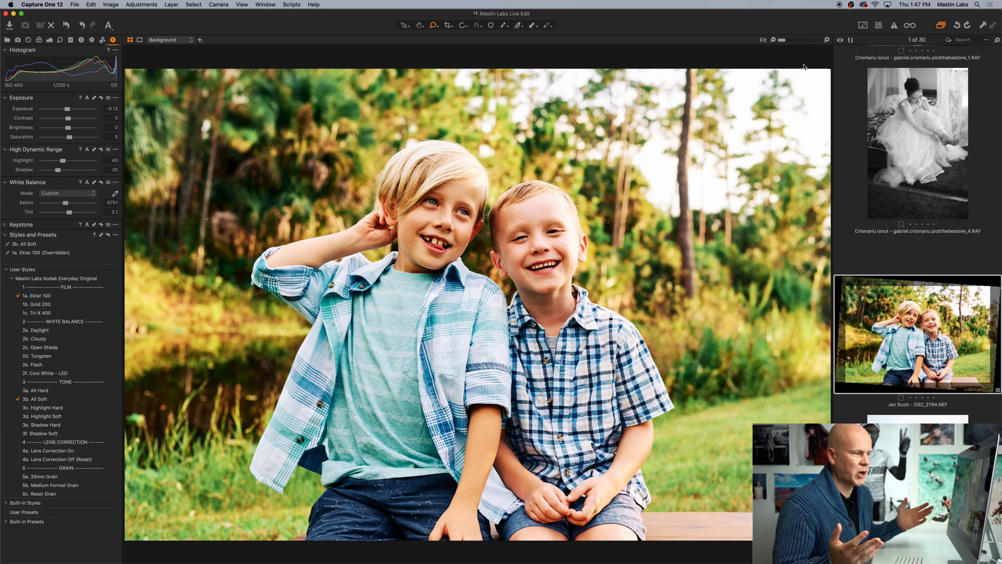
Step: Check the clipped areas with the exposure warning, turn it off, and raise the High Dynamic Range Highlight to 97
{"action": "left_click", "coordinate": [895, 28]}
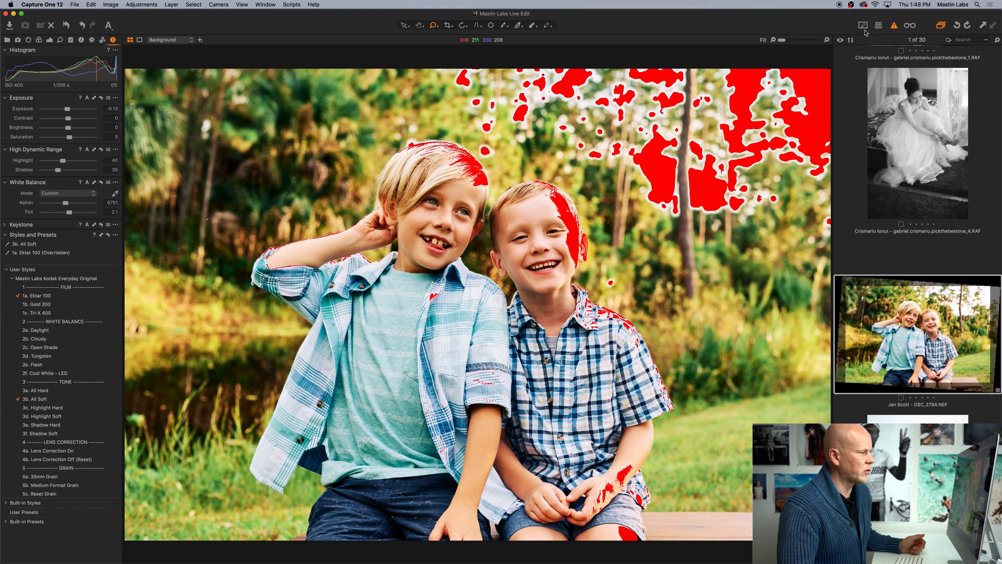
{"action": "left_click", "coordinate": [894, 26]}
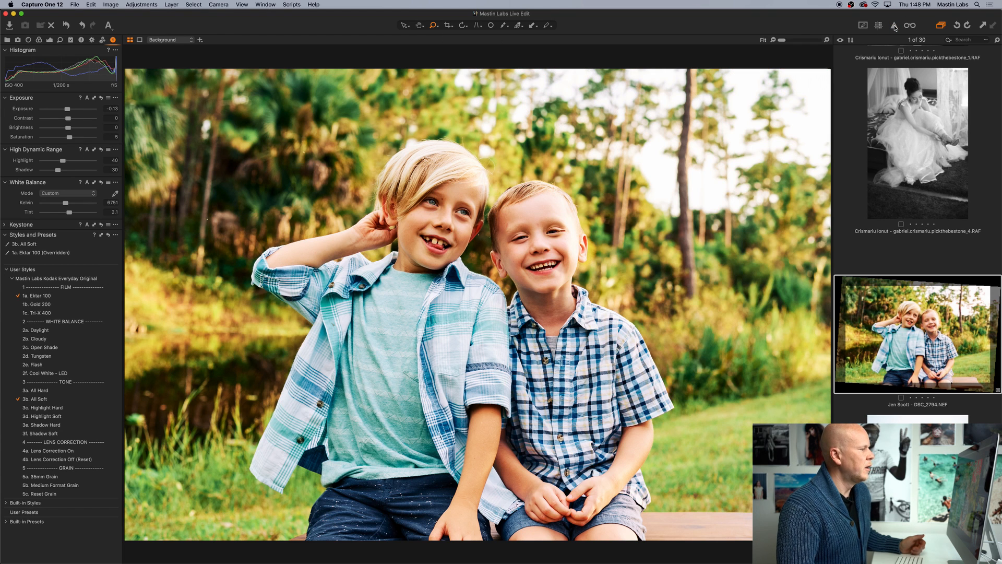
{"action": "left_click", "coordinate": [894, 26]}
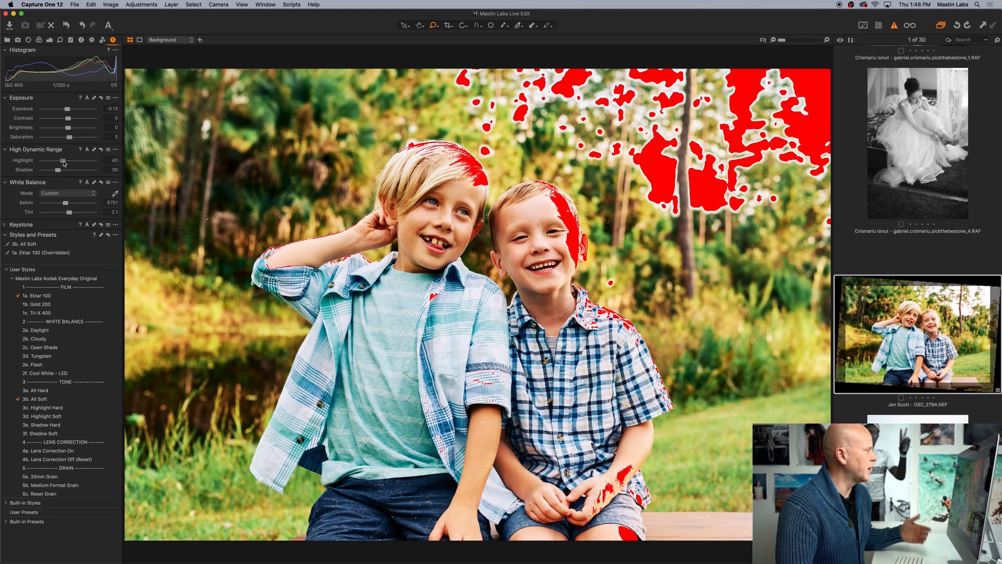
{"action": "mouse_move", "coordinate": [64, 164]}
{"action": "left_mouse_down"}
{"action": "mouse_move", "coordinate": [91, 163]}
{"action": "mouse_move", "coordinate": [82, 164]}
{"action": "left_mouse_up"}
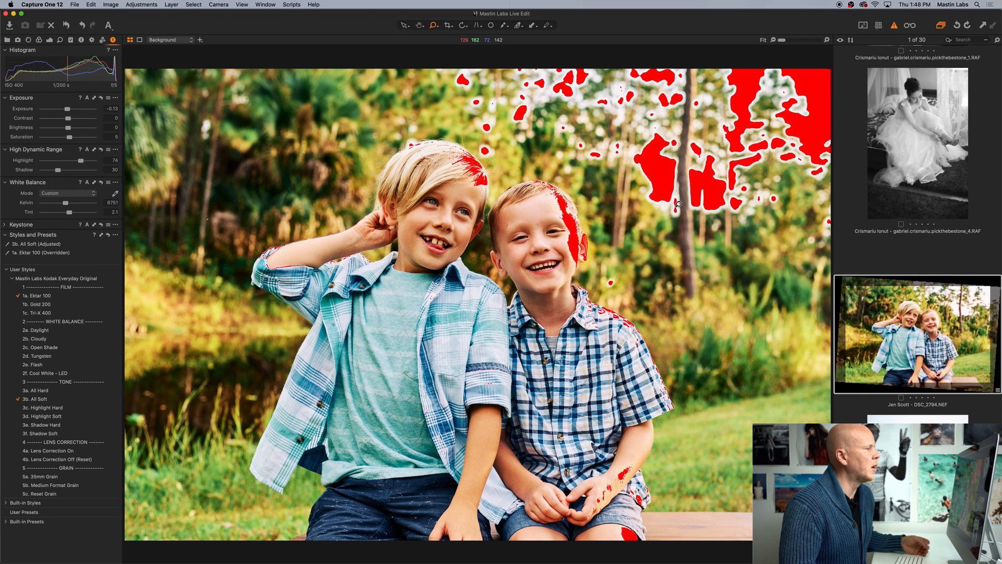
{"action": "left_click", "coordinate": [895, 28]}
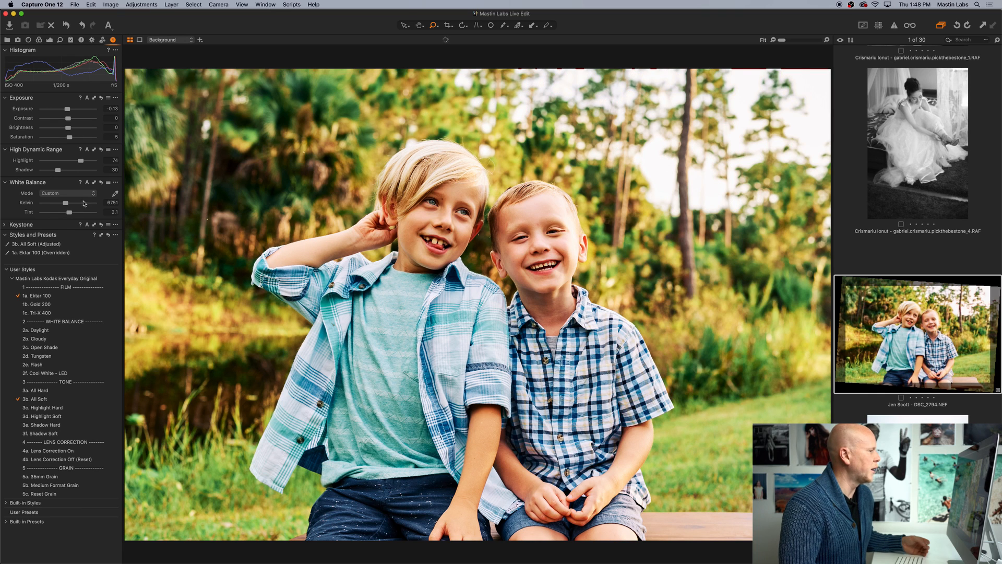
{"action": "left_click_drag", "start_coordinate": [81, 162], "coordinate": [76, 162]}
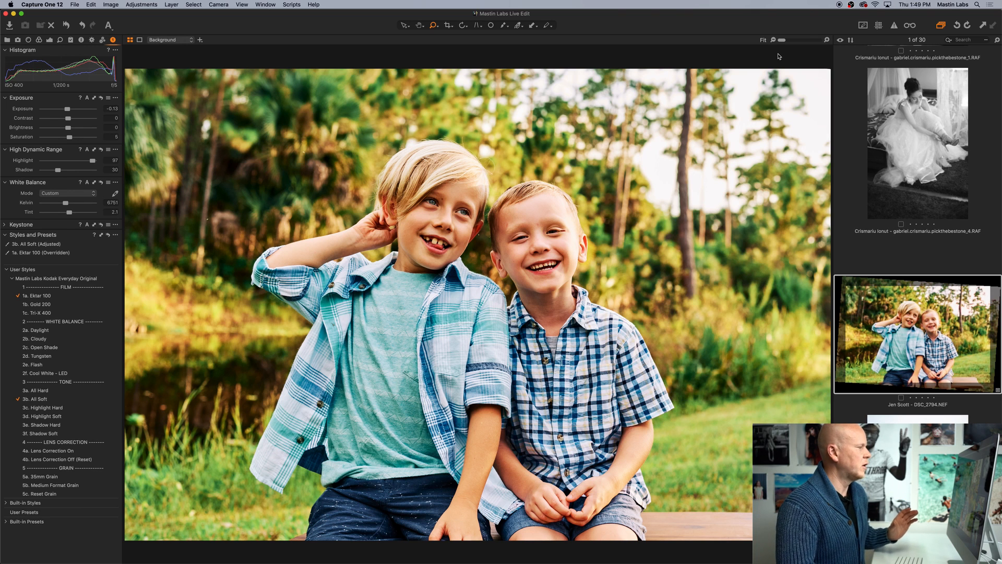
Step: Reset all adjustments on the photo of the two boys to compare with the original, and undo the reset
{"action": "left_click", "coordinate": [67, 26]}
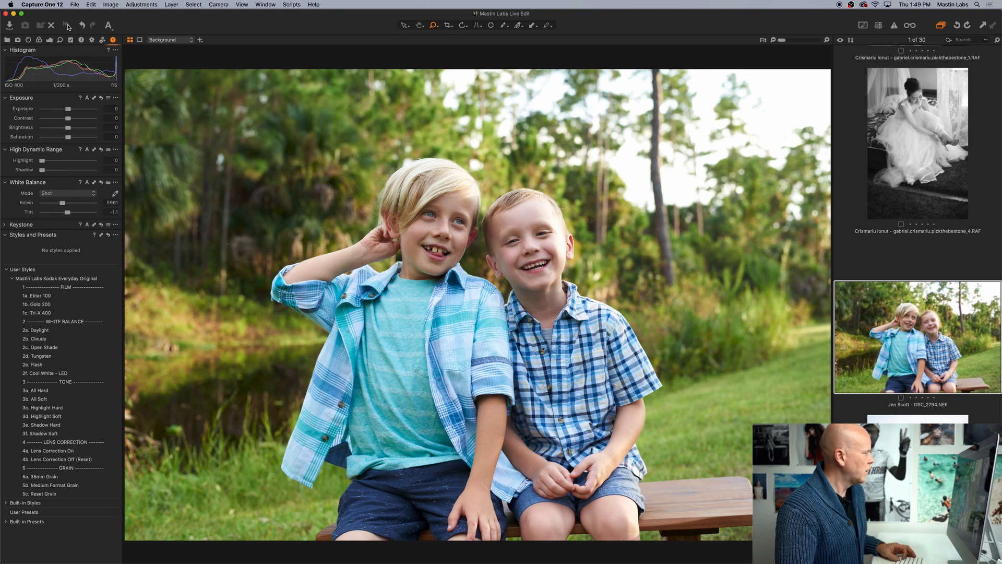
{"action": "key", "text": "super+z"}
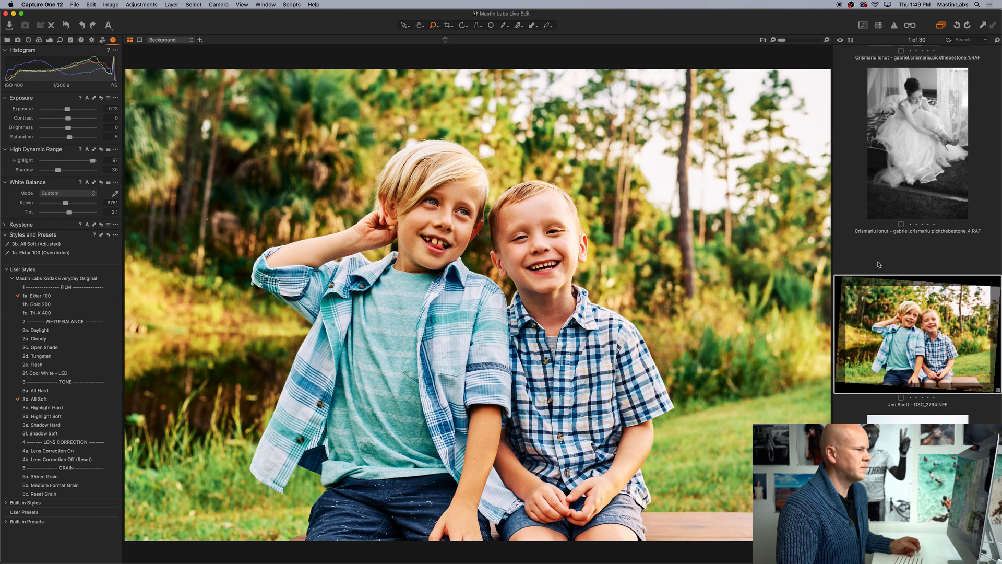
Step: Open the photo of the bride sitting on a bed and apply the 1b. Gold 200 film style
{"action": "scroll", "coordinate": [879, 265], "scroll_direction": "down", "scroll_amount": 5}
{"action": "scroll", "coordinate": [879, 265], "scroll_direction": "down", "scroll_amount": 8}
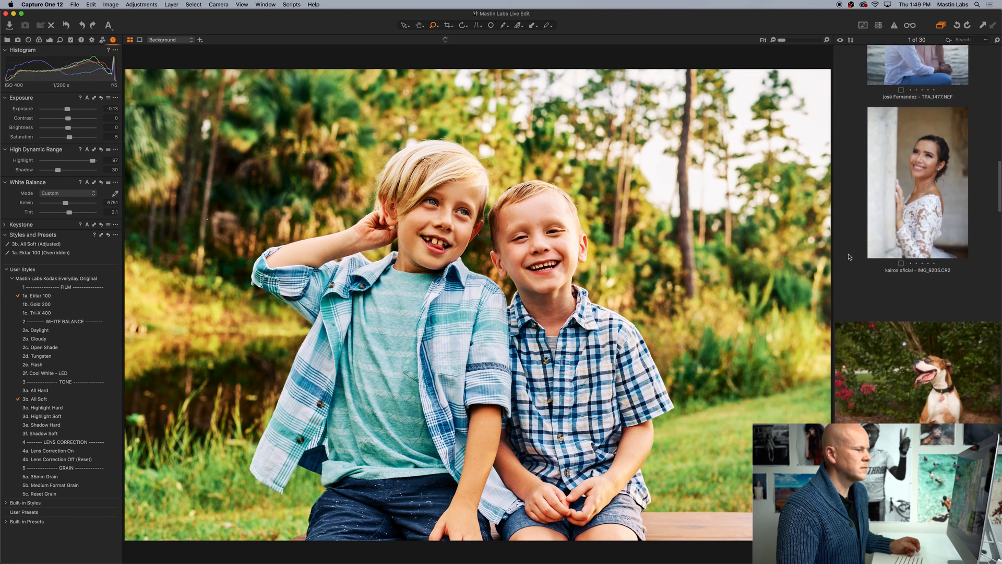
{"action": "scroll", "coordinate": [848, 257], "scroll_direction": "down", "scroll_amount": 10}
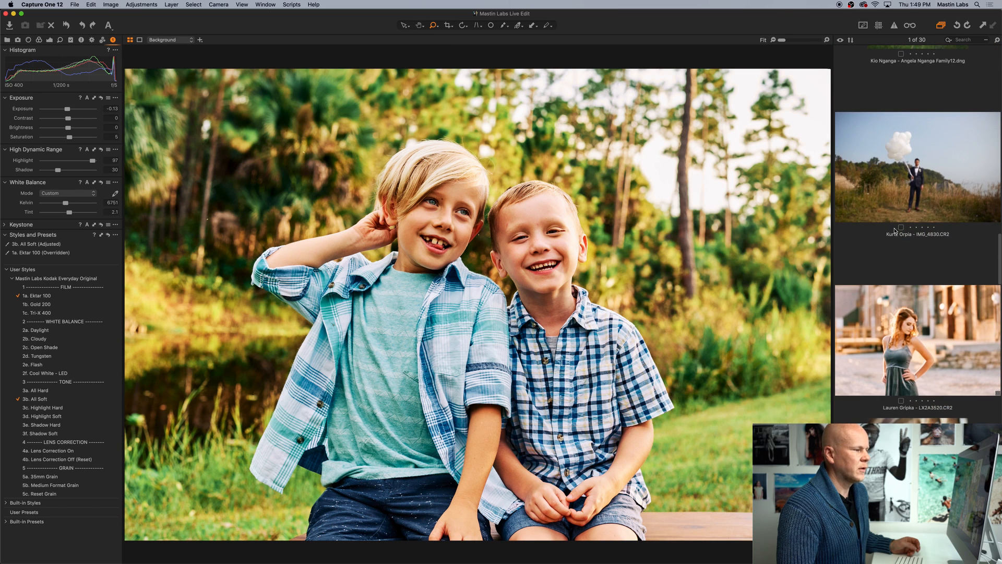
{"action": "scroll", "coordinate": [918, 220], "scroll_direction": "down", "scroll_amount": 15}
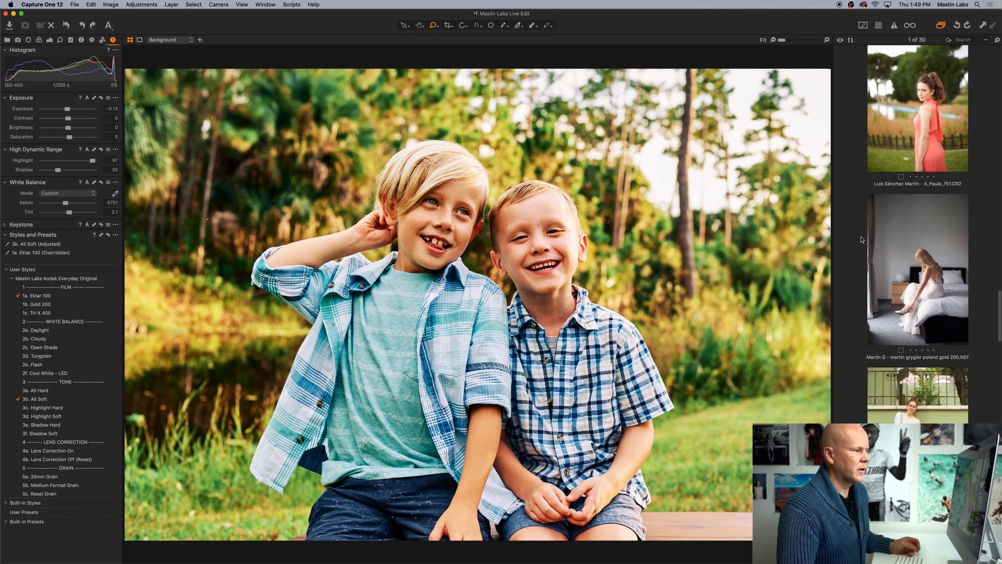
{"action": "scroll", "coordinate": [861, 240], "scroll_direction": "up", "scroll_amount": 5}
{"action": "scroll", "coordinate": [862, 240], "scroll_direction": "down", "scroll_amount": 2}
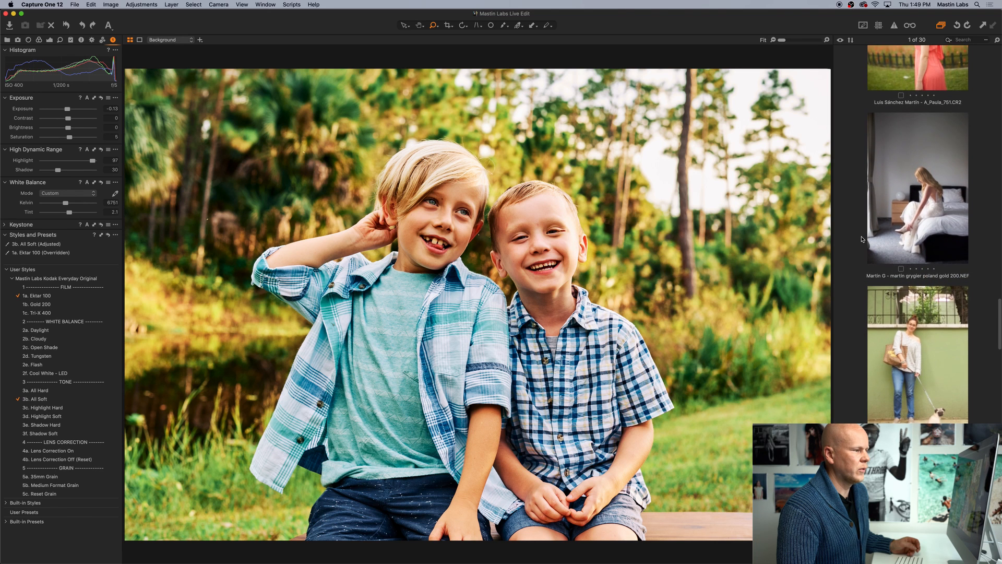
{"action": "left_click", "coordinate": [929, 210]}
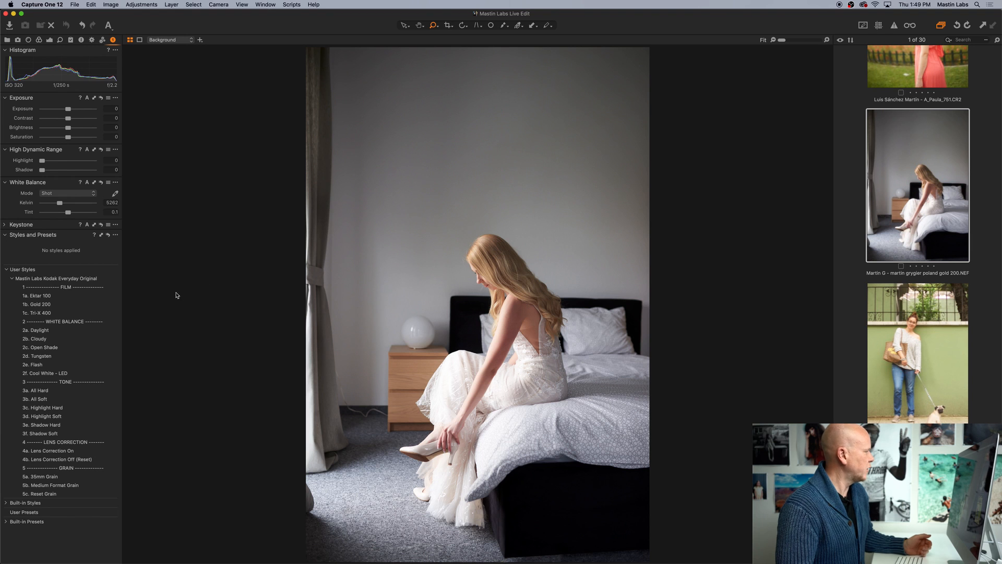
{"action": "left_click", "coordinate": [66, 304]}
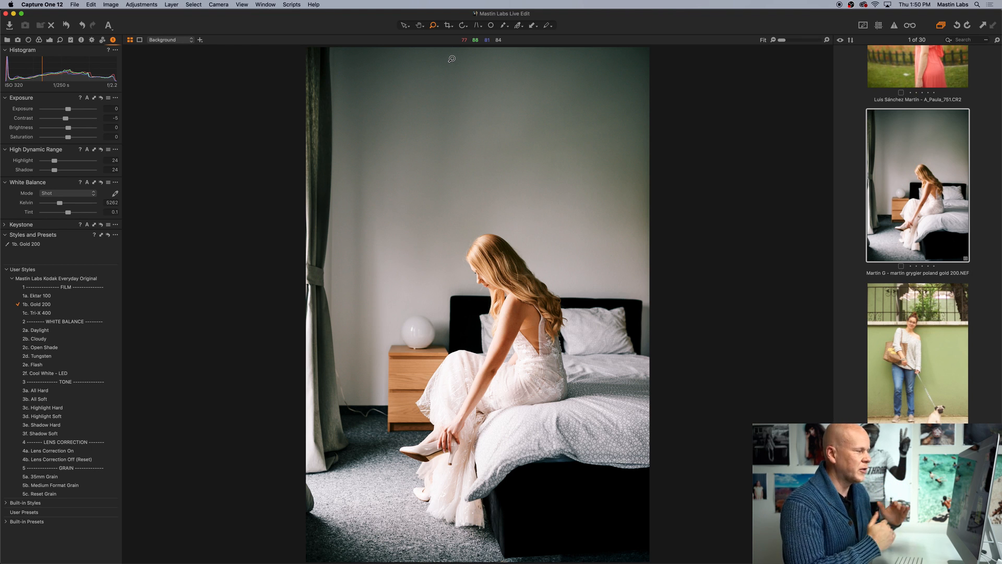
Step: Crop the bride photo to a 4x5 ratio at full width, trimming mostly the empty wall above her, and leave the crop tool
{"action": "left_click", "coordinate": [448, 26]}
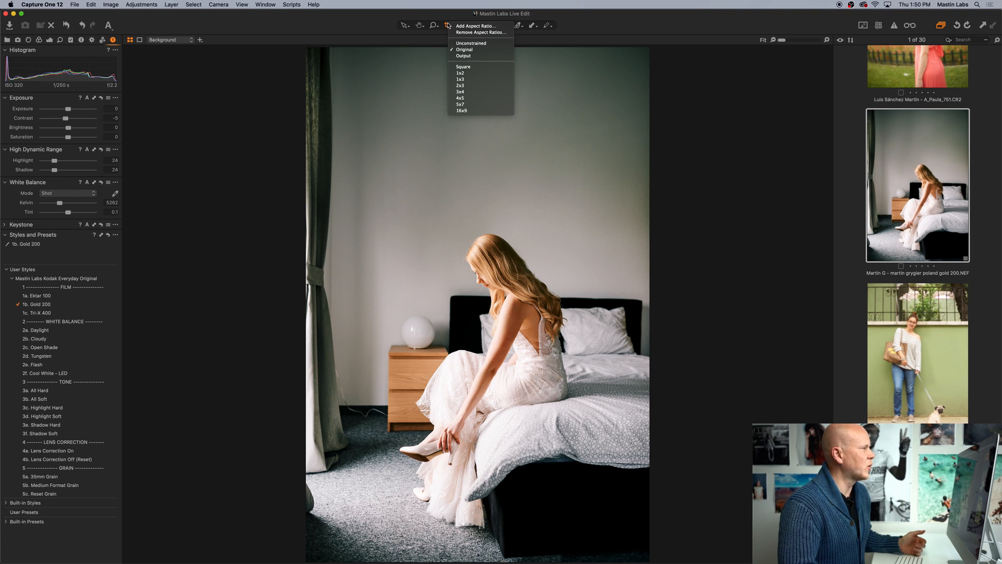
{"action": "left_click", "coordinate": [463, 97]}
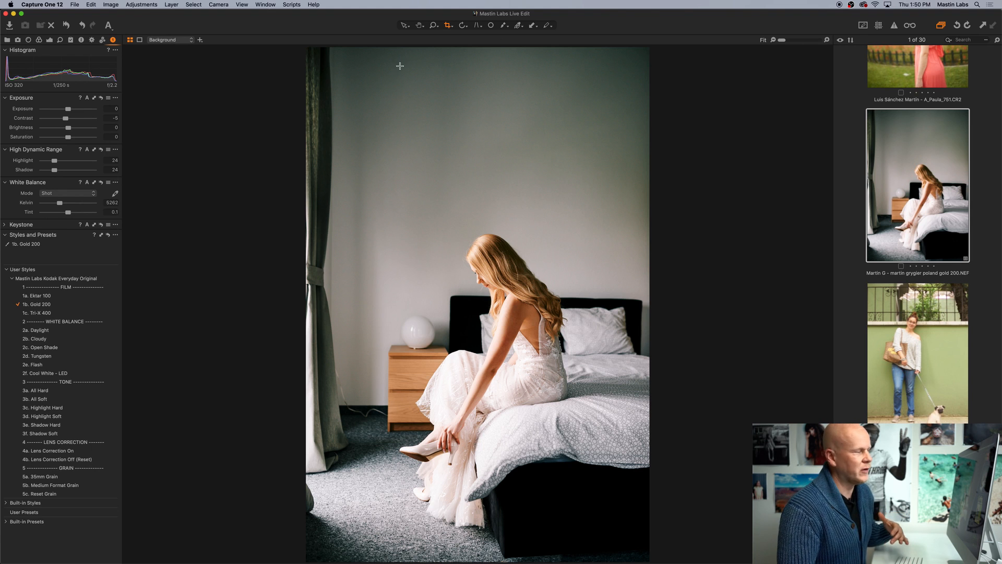
{"action": "left_click", "coordinate": [396, 161]}
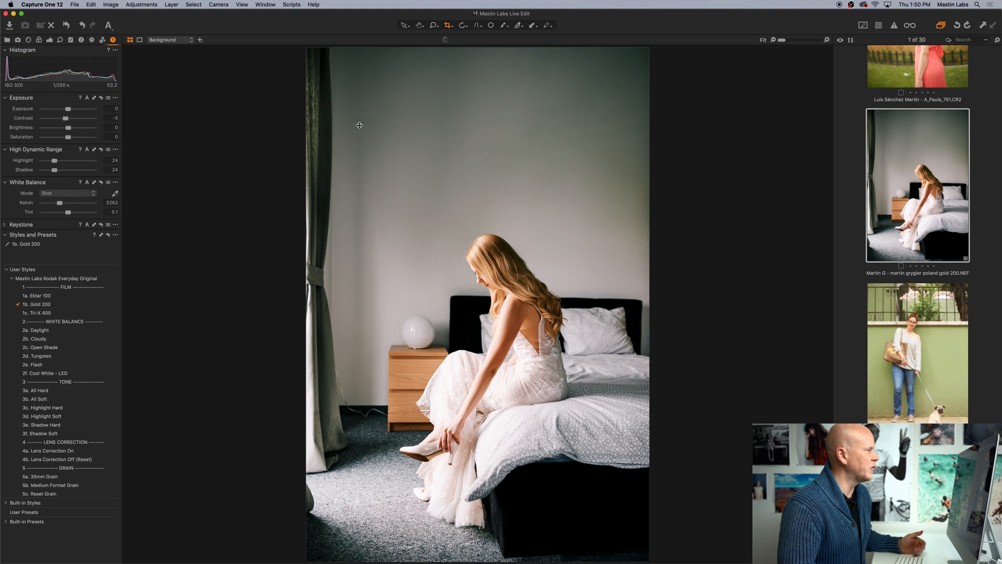
{"action": "left_click_drag", "start_coordinate": [328, 70], "coordinate": [374, 127]}
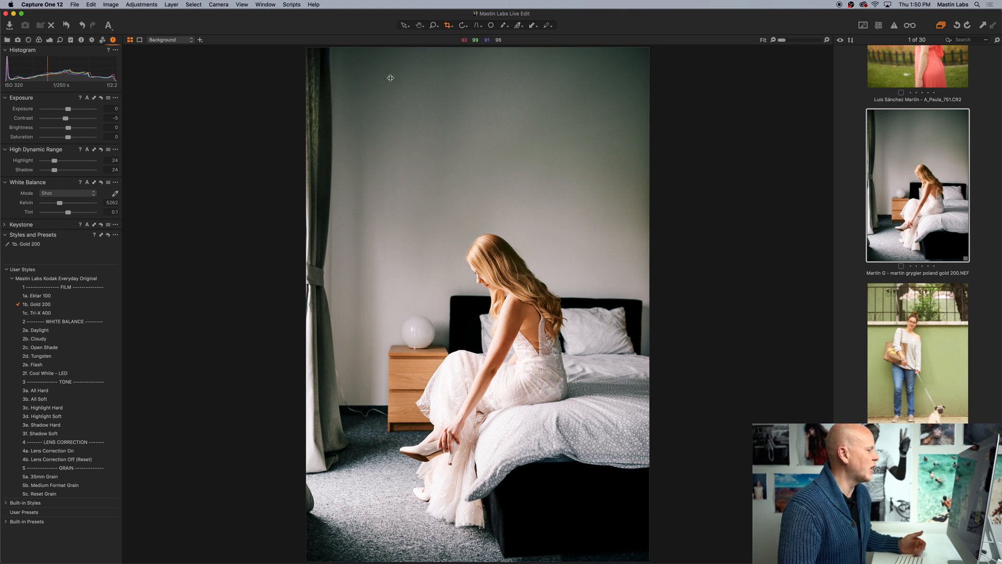
{"action": "left_click", "coordinate": [444, 25]}
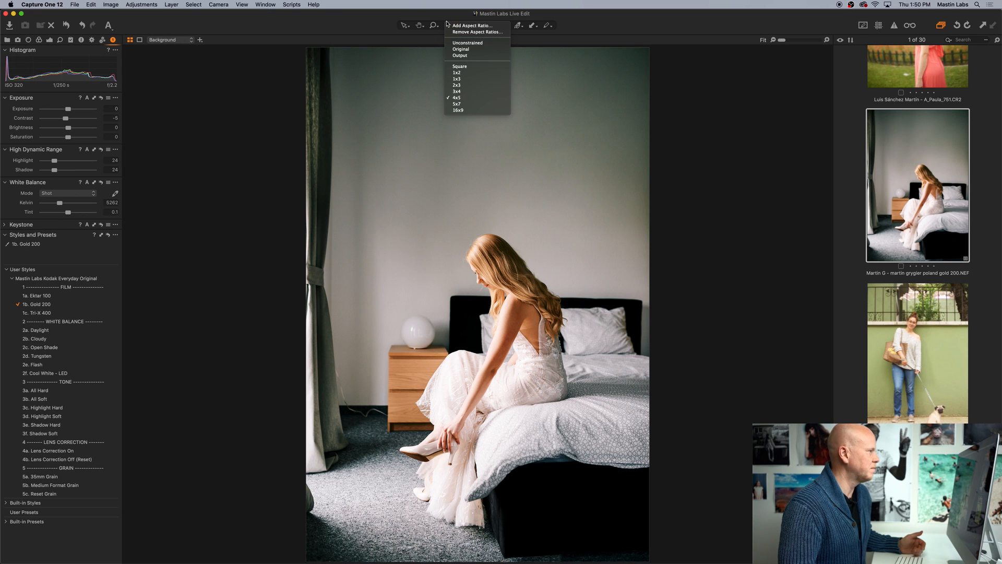
{"action": "left_click", "coordinate": [472, 99]}
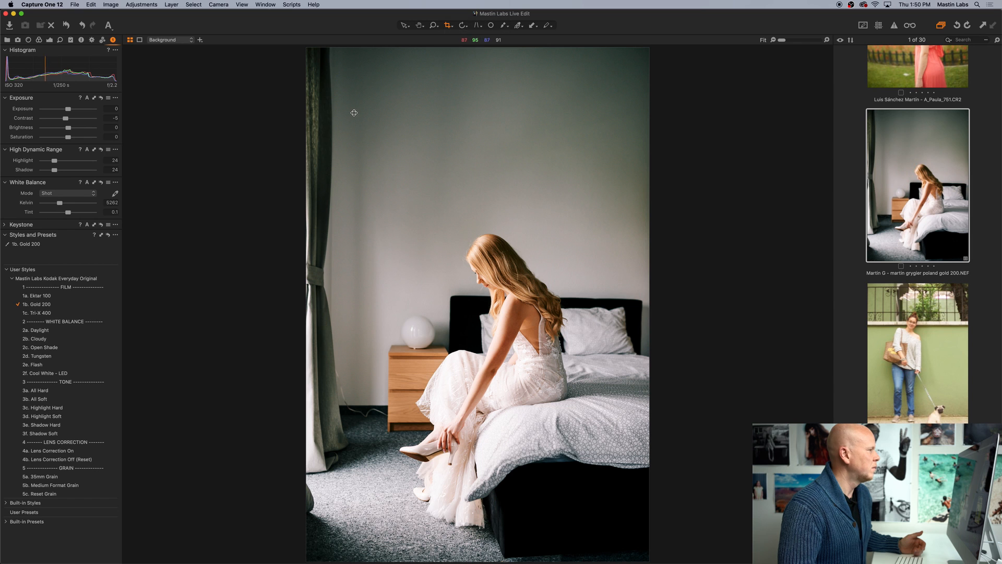
{"action": "left_click_drag", "start_coordinate": [648, 559], "coordinate": [601, 415]}
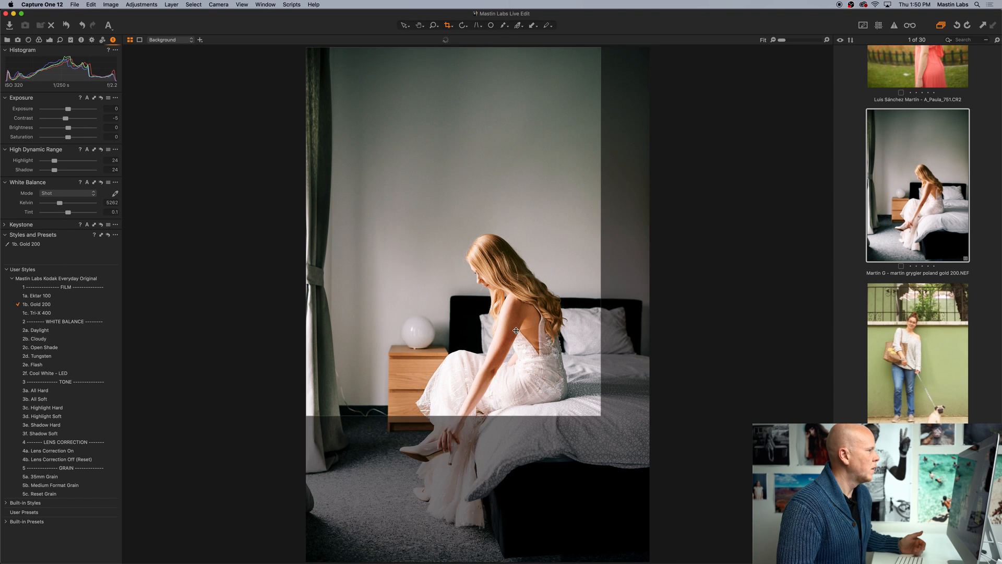
{"action": "left_click_drag", "start_coordinate": [516, 331], "coordinate": [539, 406]}
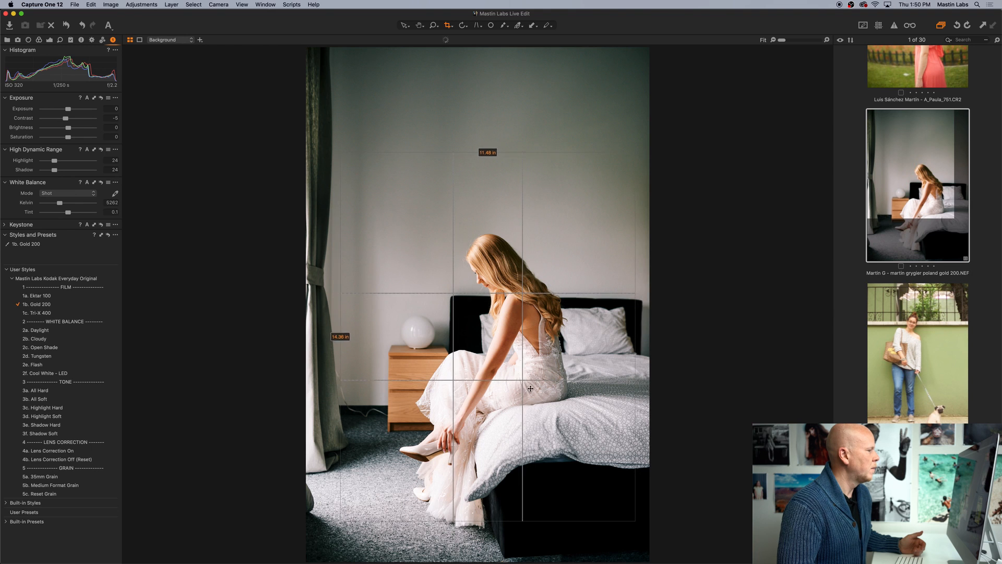
{"action": "left_click_drag", "start_coordinate": [341, 153], "coordinate": [296, 106]}
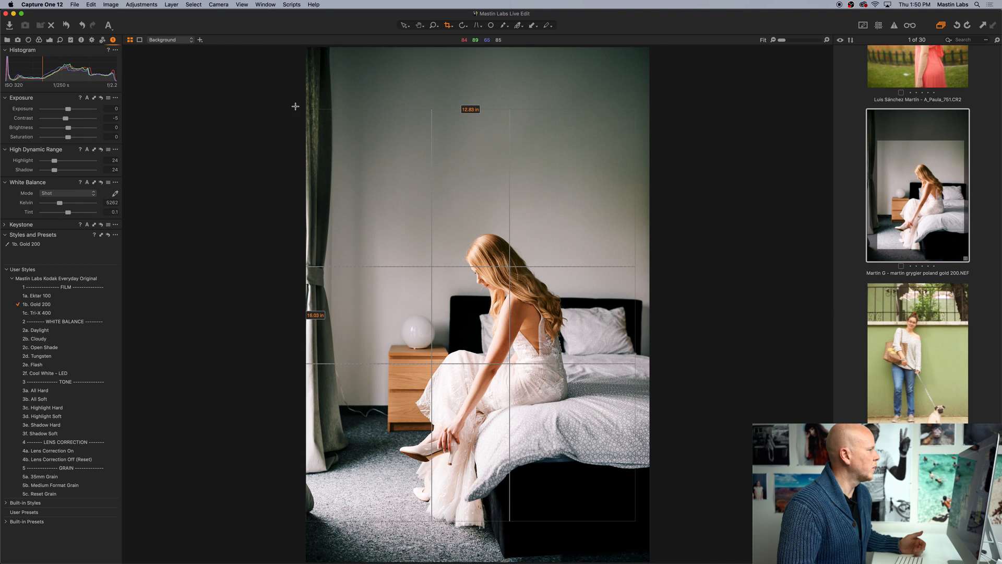
{"action": "left_click_drag", "start_coordinate": [633, 109], "coordinate": [664, 87]}
{"action": "left_click_drag", "start_coordinate": [563, 150], "coordinate": [563, 177]}
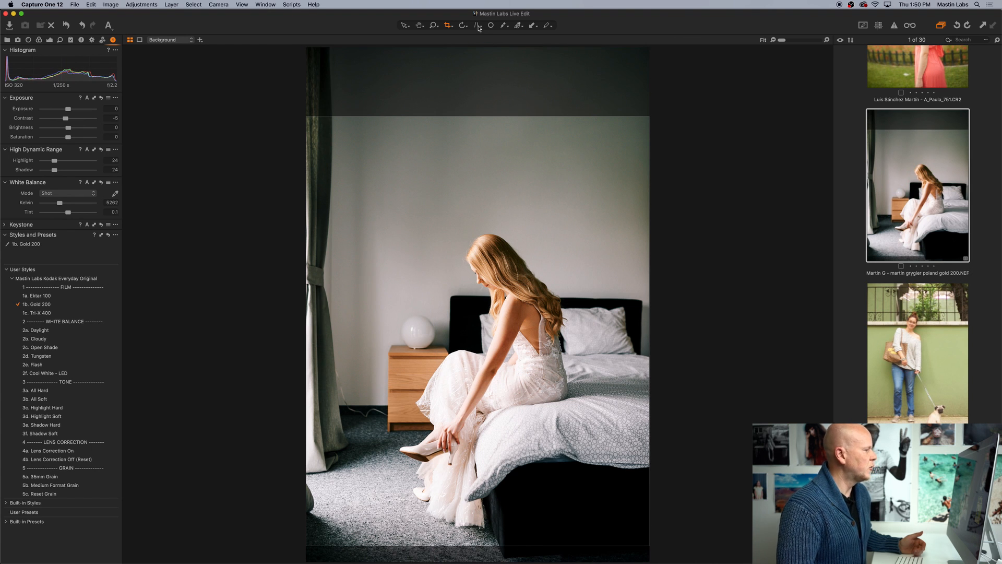
{"action": "key", "text": "v"}
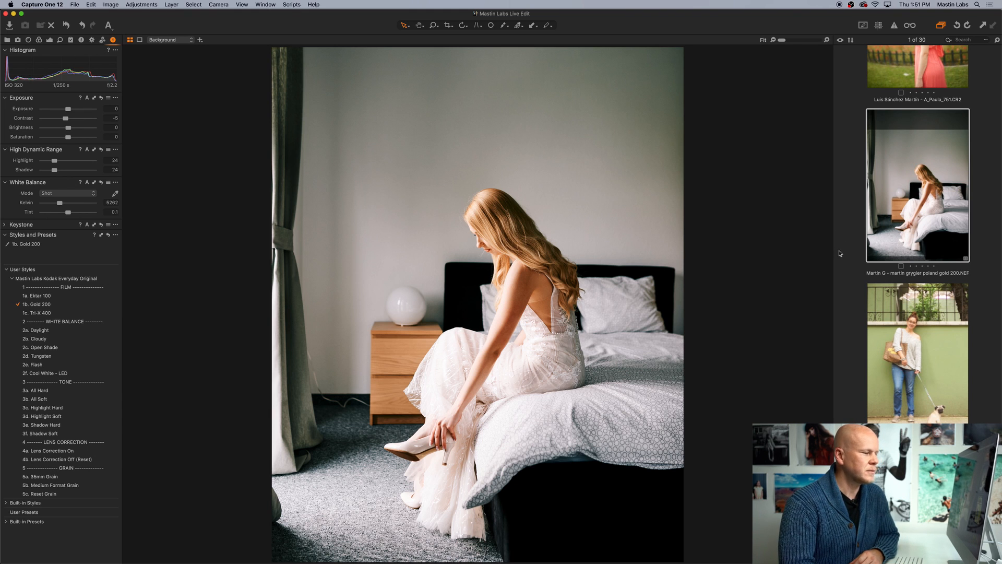
Step: Open the photo of the floating snack boat and apply the 1a. Ektar 100 film style and the 3b. All Soft tone style
{"action": "scroll", "coordinate": [829, 252], "scroll_direction": "down", "scroll_amount": 5}
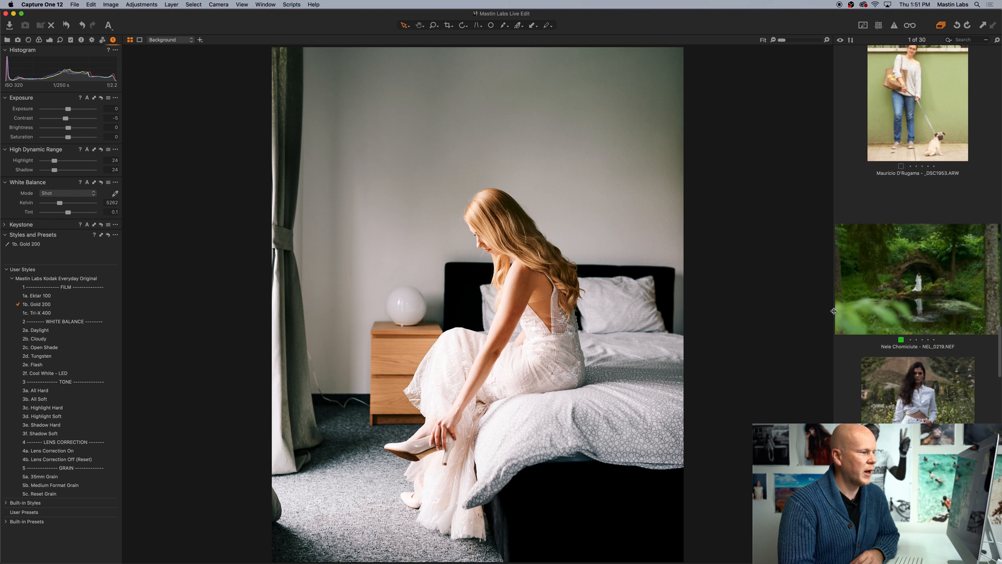
{"action": "scroll", "coordinate": [927, 317], "scroll_direction": "down", "scroll_amount": 10}
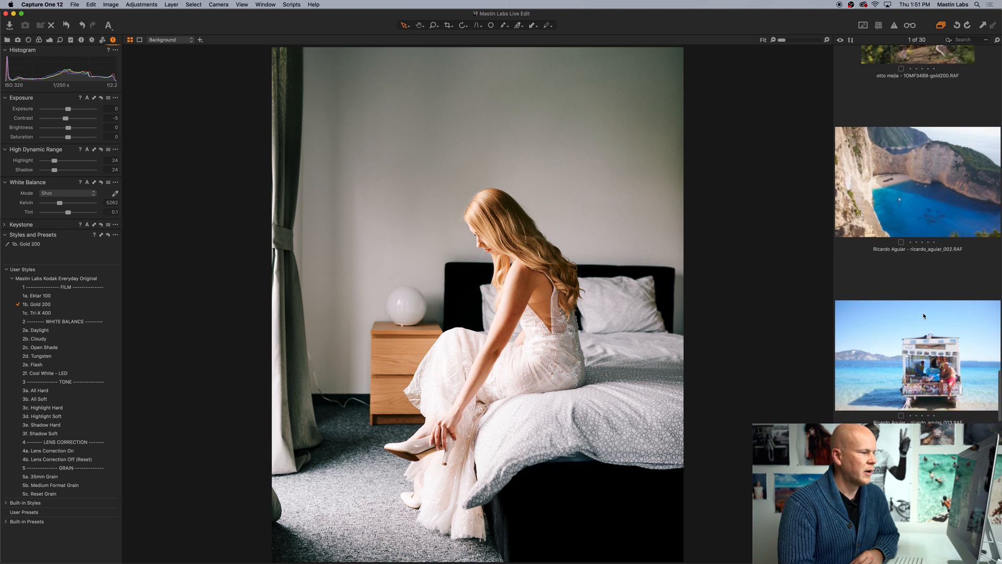
{"action": "scroll", "coordinate": [925, 317], "scroll_direction": "down", "scroll_amount": 2}
{"action": "left_click", "coordinate": [920, 278]}
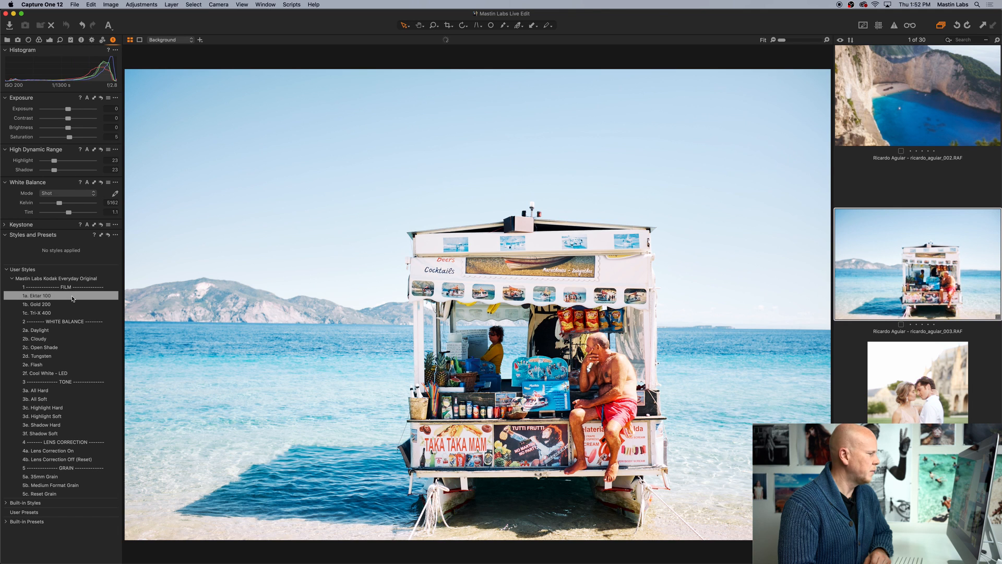
{"action": "left_click", "coordinate": [72, 298]}
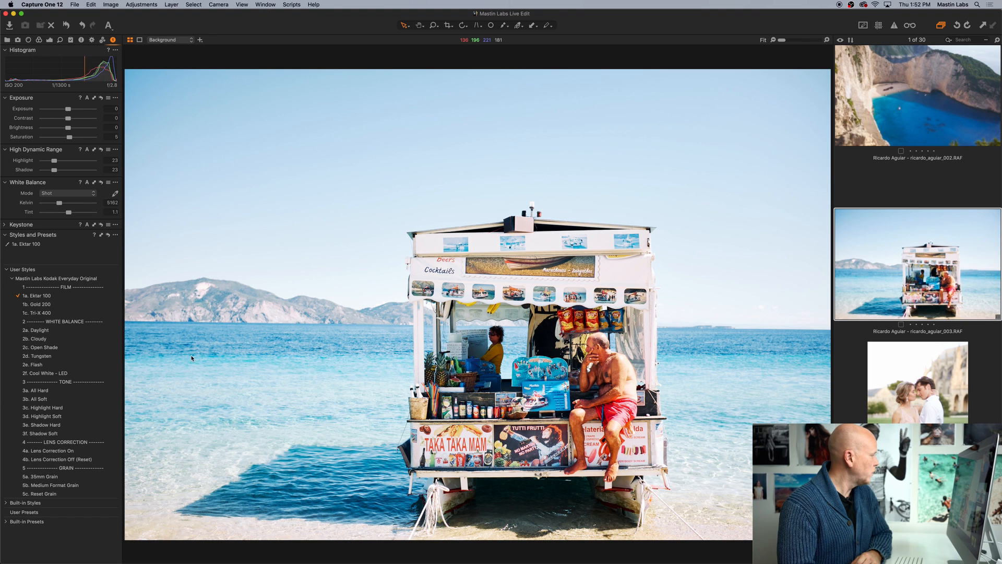
{"action": "left_click", "coordinate": [86, 400]}
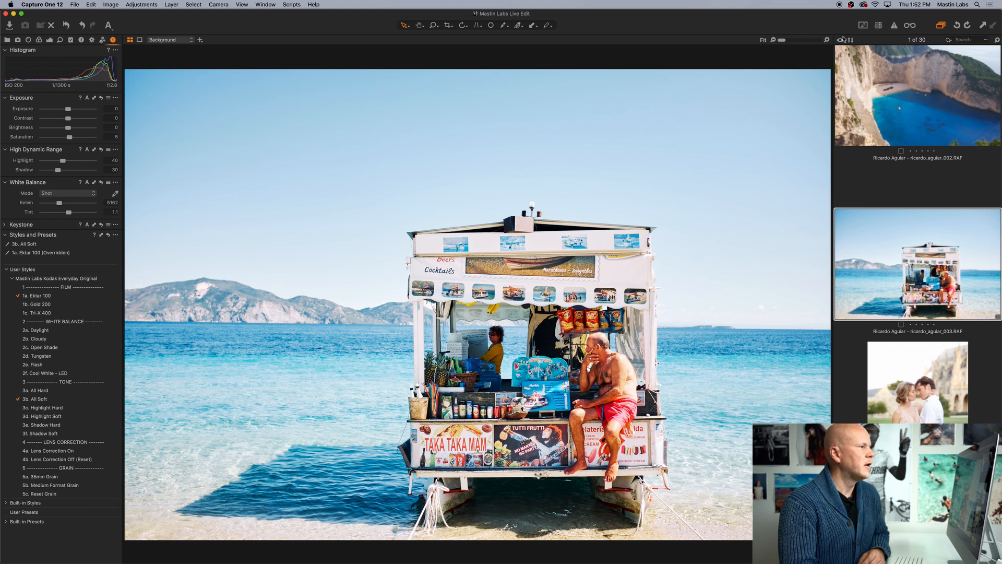
Step: Magnify the snack boat photo to 300% and examine the detail around the woman, the chip bags and the seated man
{"action": "left_click", "coordinate": [827, 41]}
{"action": "left_click", "coordinate": [827, 41]}
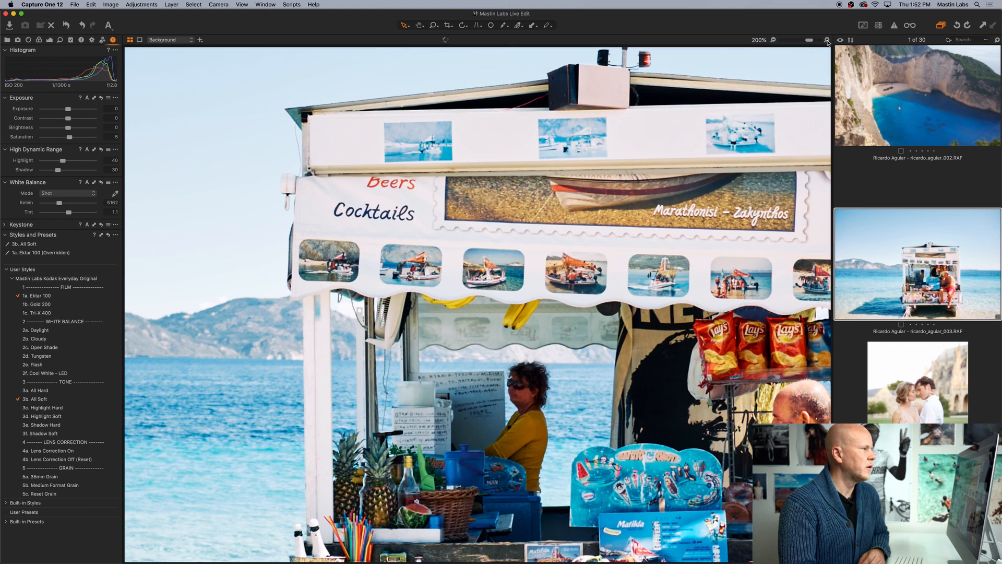
{"action": "left_click", "coordinate": [826, 41]}
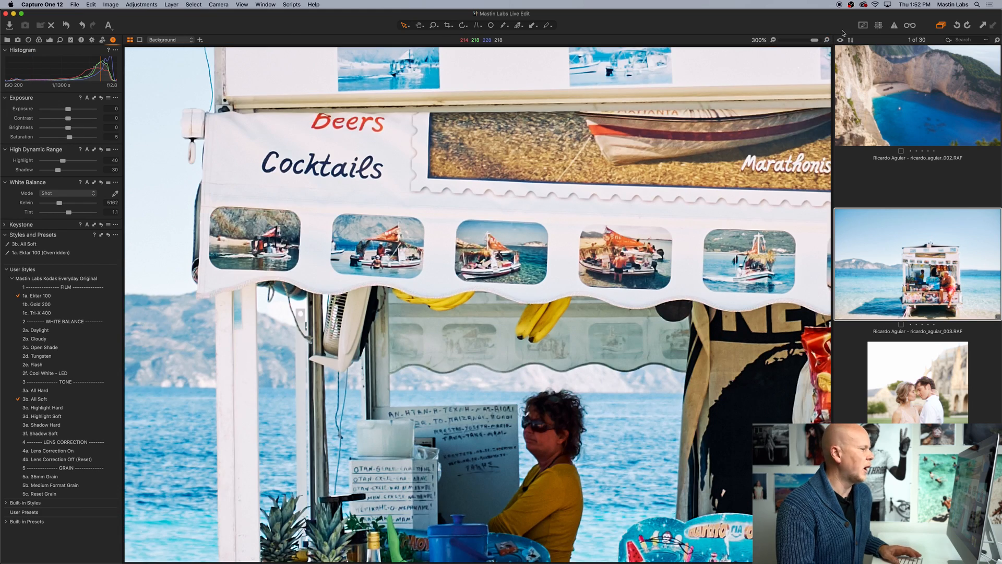
{"action": "scroll", "coordinate": [736, 213], "scroll_direction": "right", "scroll_amount": 10}
{"action": "scroll", "coordinate": [735, 213], "scroll_direction": "down", "scroll_amount": 5}
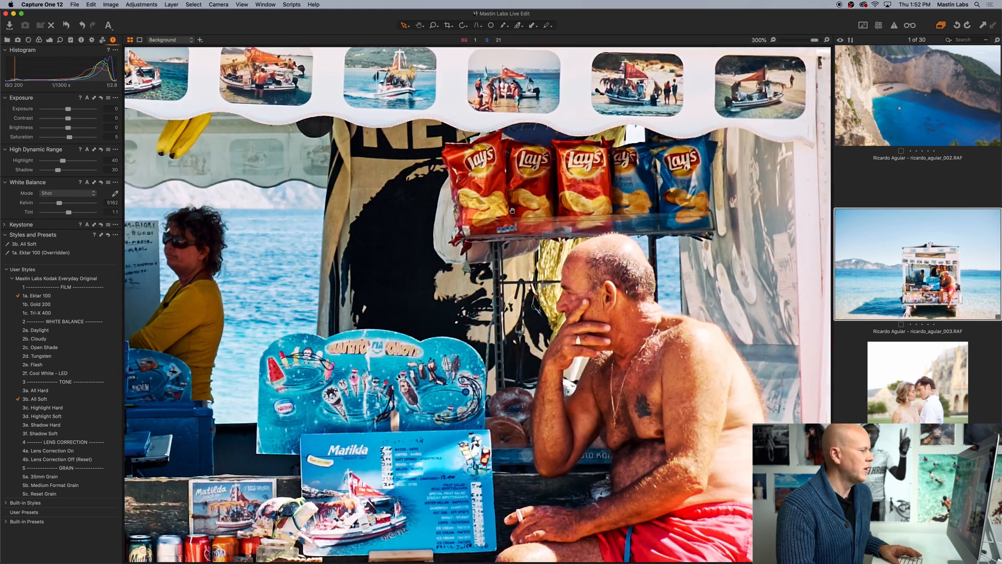
Step: Examine the snack boat photo's detail at 300%, from the chip bags to the lower signs, and return to 100% view
{"action": "left_click_drag", "start_coordinate": [512, 210], "coordinate": [535, 193]}
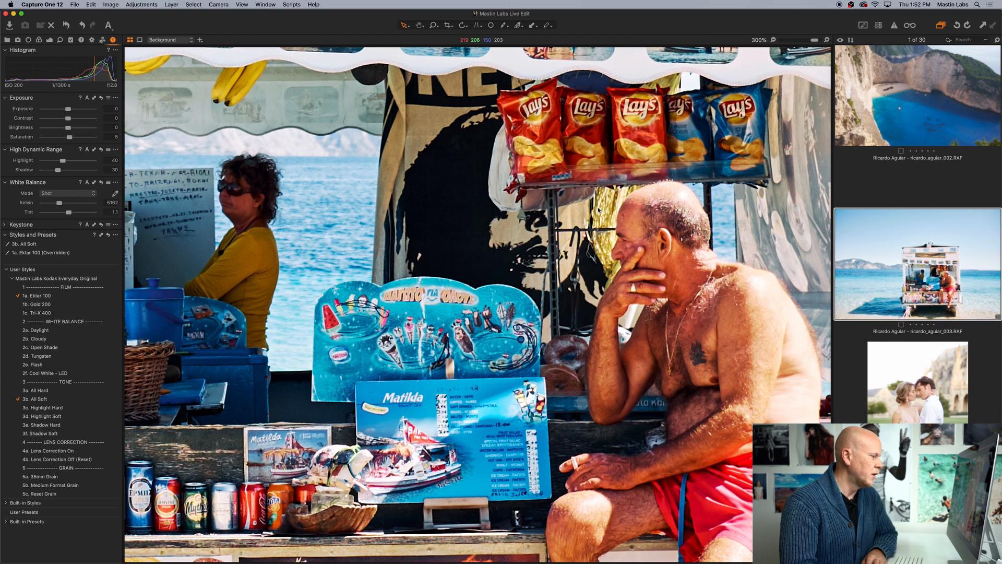
{"action": "left_click_drag", "start_coordinate": [590, 391], "coordinate": [546, 259]}
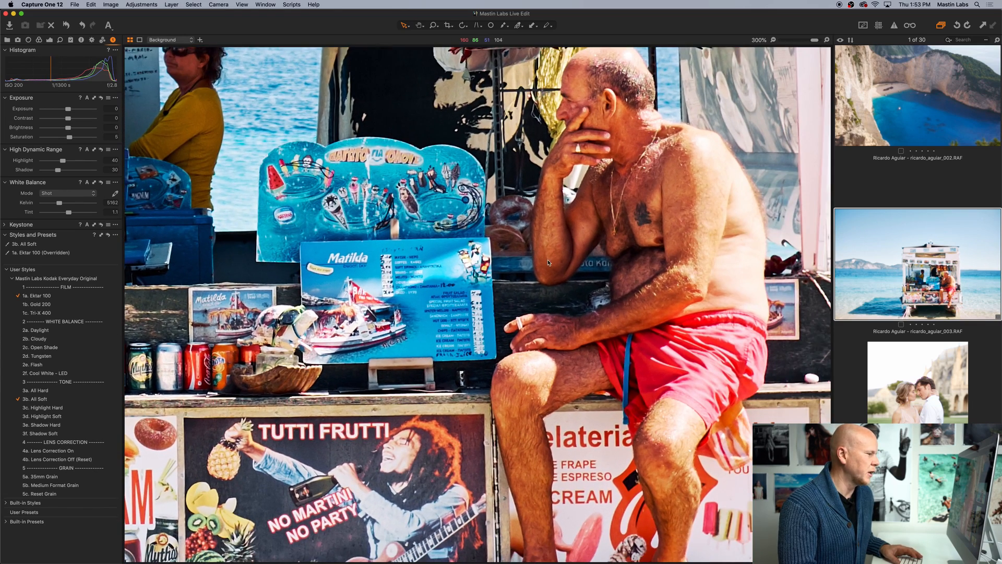
{"action": "left_click_drag", "start_coordinate": [546, 336], "coordinate": [624, 270]}
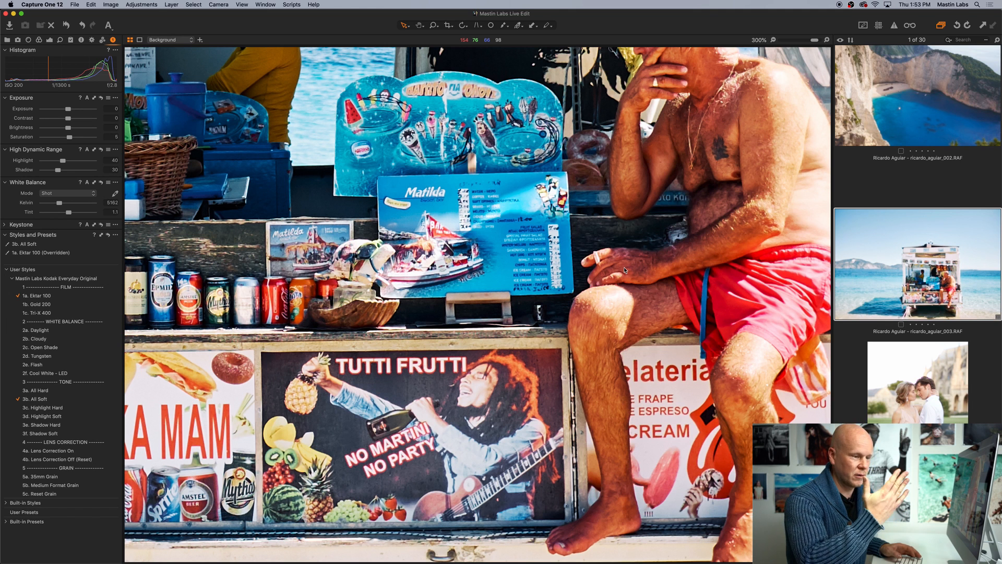
{"action": "left_click_drag", "start_coordinate": [700, 244], "coordinate": [606, 256]}
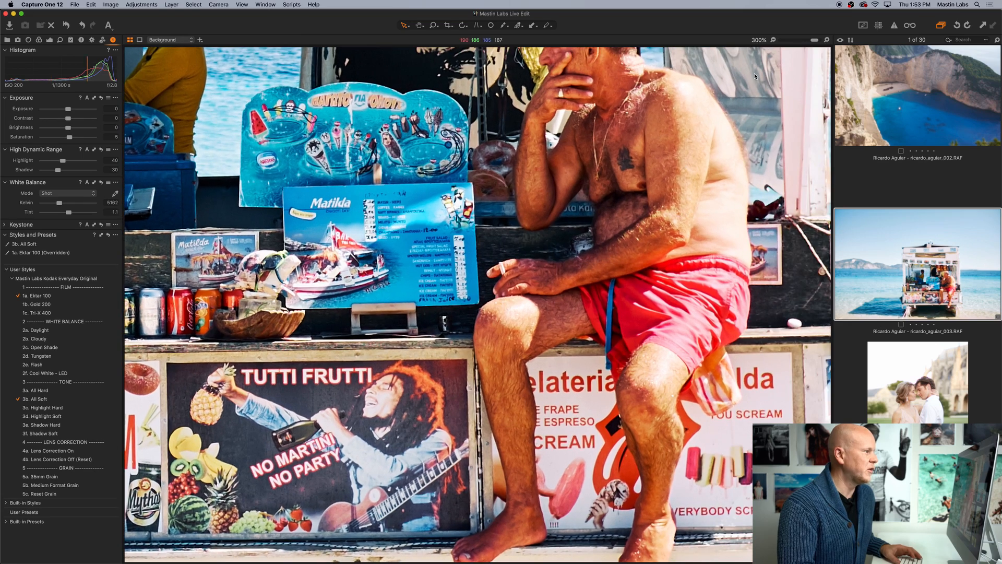
{"action": "left_click", "coordinate": [774, 40]}
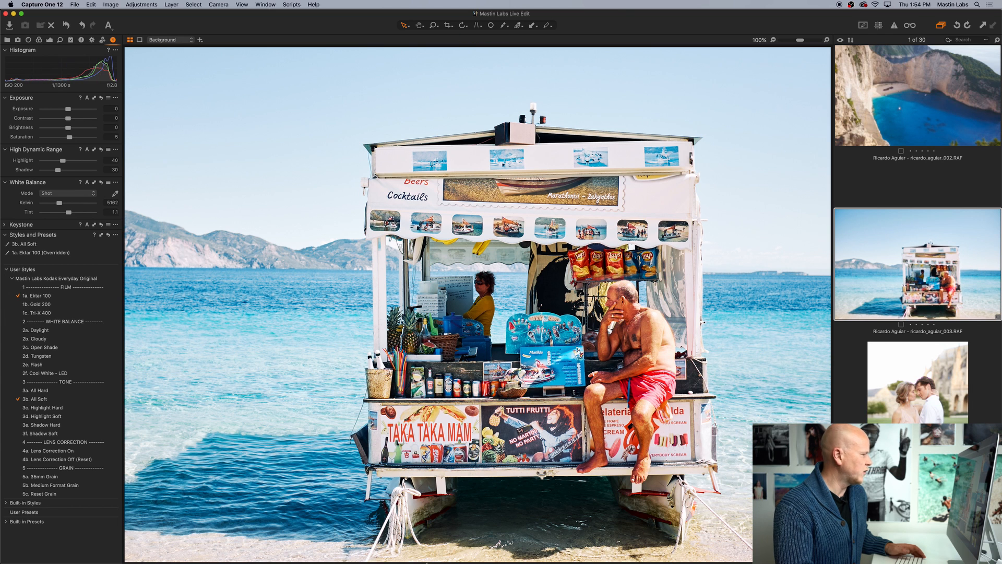
Step: Switch to Lightroom Classic and apply the 1a. Ektar 100 and 2b. All Soft presets to the snack boat photo
{"action": "mouse_move", "coordinate": [454, 548]}
{"action": "left_click", "coordinate": [455, 548]}
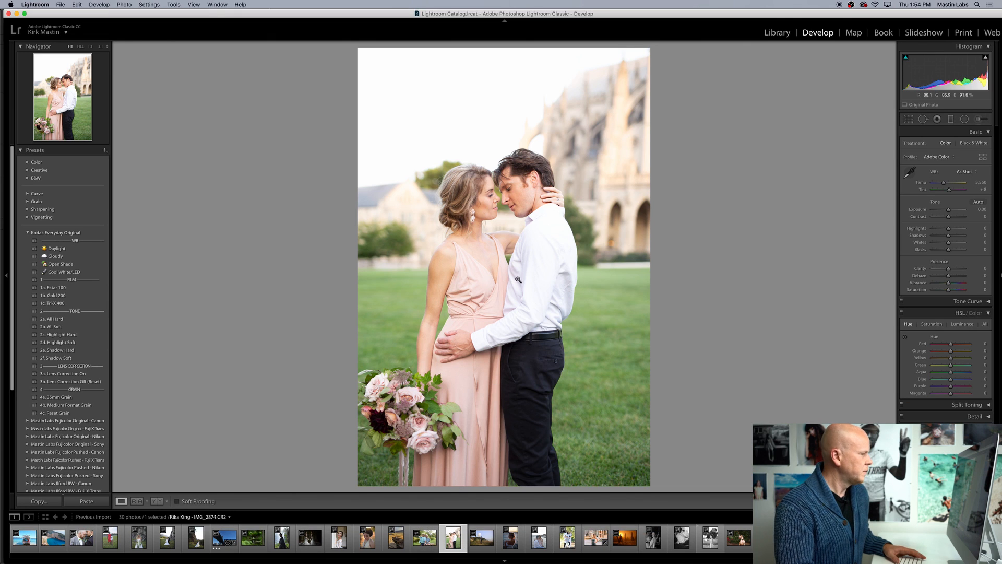
{"action": "left_click", "coordinate": [32, 536]}
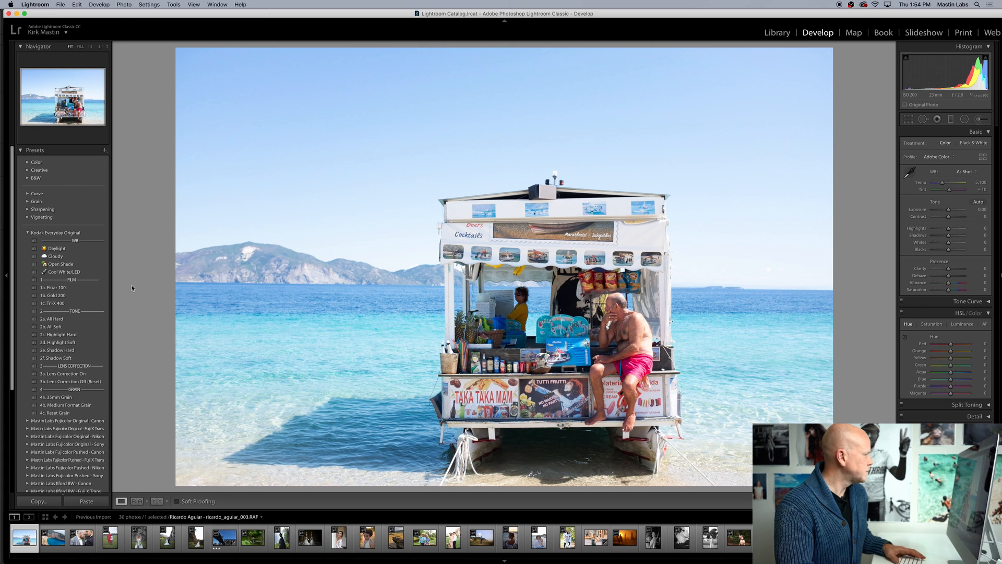
{"action": "left_click", "coordinate": [78, 288]}
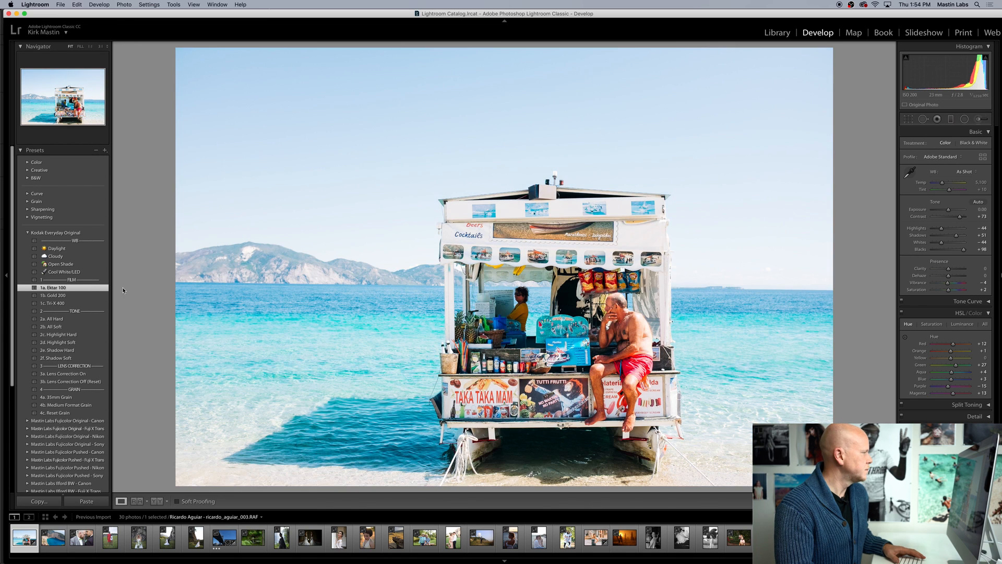
{"action": "left_click", "coordinate": [82, 327]}
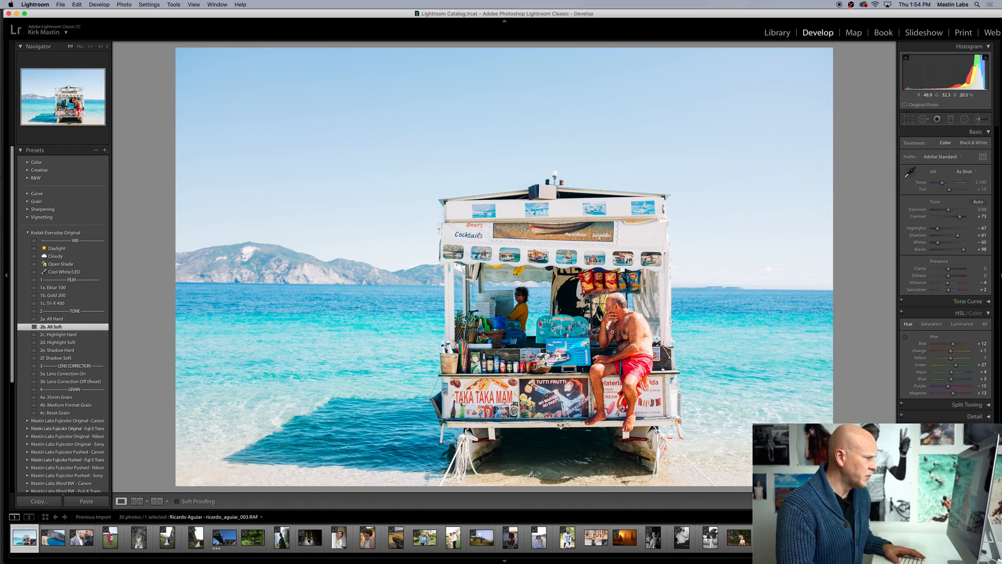
Step: Inspect the preset's rendering of the vendor, seated man, menu boards and chip bags at 1:1
{"action": "left_click", "coordinate": [608, 333]}
{"action": "left_click", "coordinate": [600, 342]}
{"action": "left_click", "coordinate": [576, 314]}
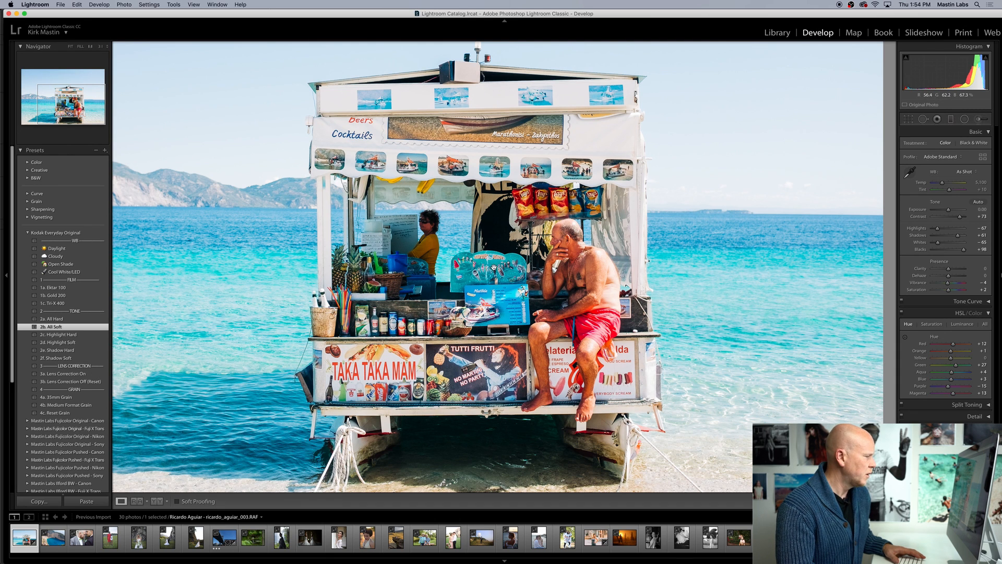
{"action": "left_click_drag", "start_coordinate": [502, 386], "coordinate": [608, 385]}
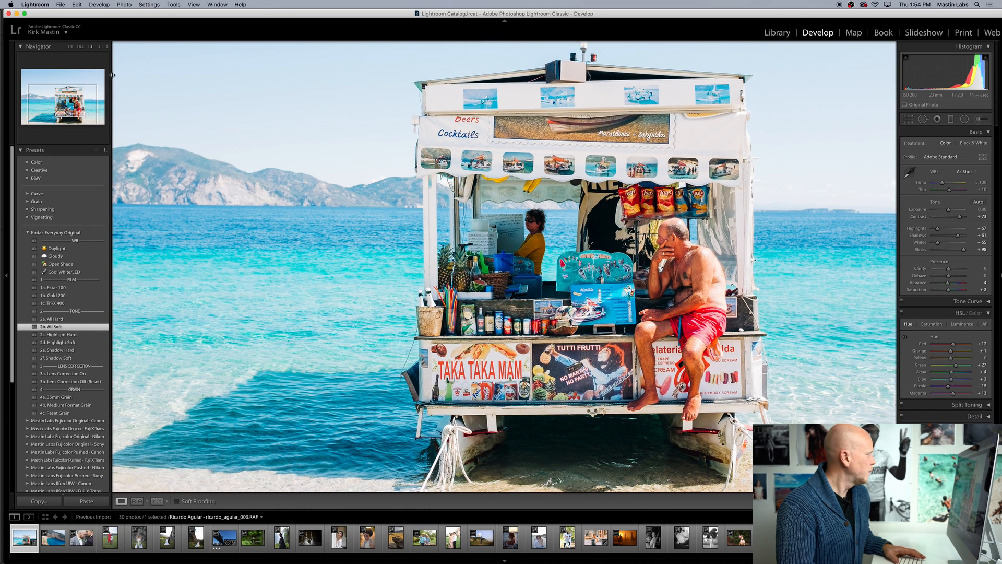
{"action": "left_click", "coordinate": [107, 46]}
{"action": "left_click", "coordinate": [98, 50]}
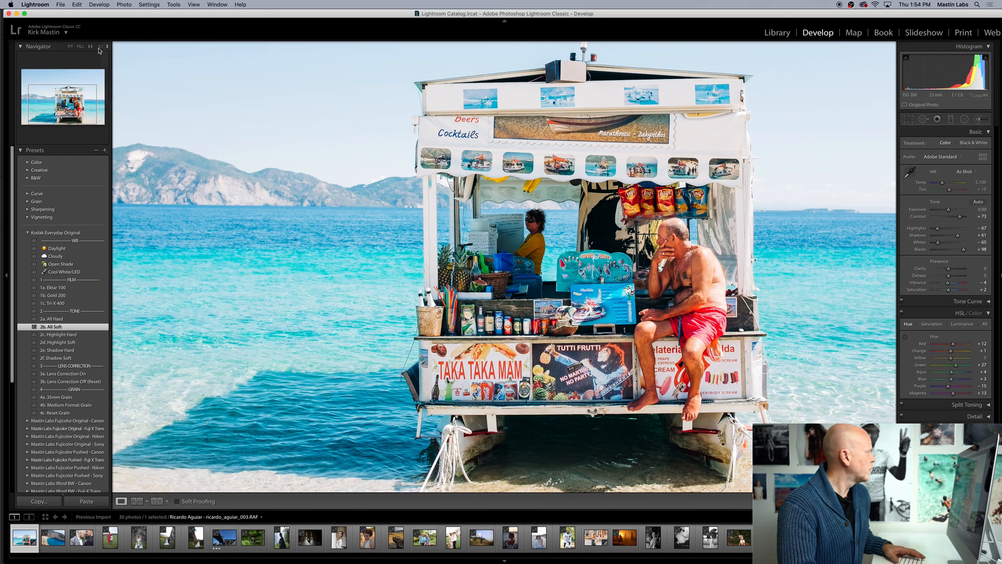
{"action": "left_click", "coordinate": [101, 46]}
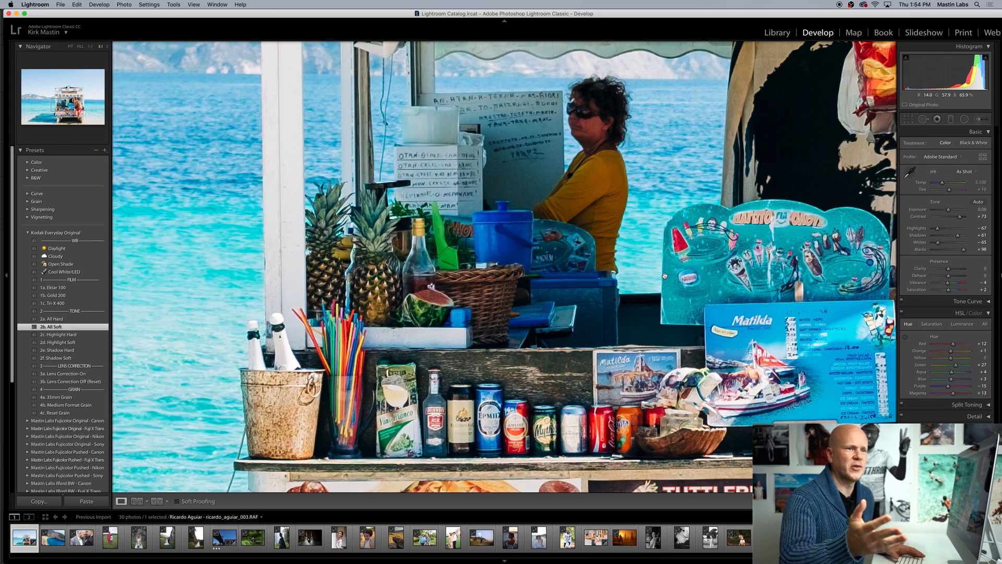
{"action": "key", "text": "z"}
{"action": "key", "text": "z"}
{"action": "left_click_drag", "start_coordinate": [853, 312], "coordinate": [573, 279]}
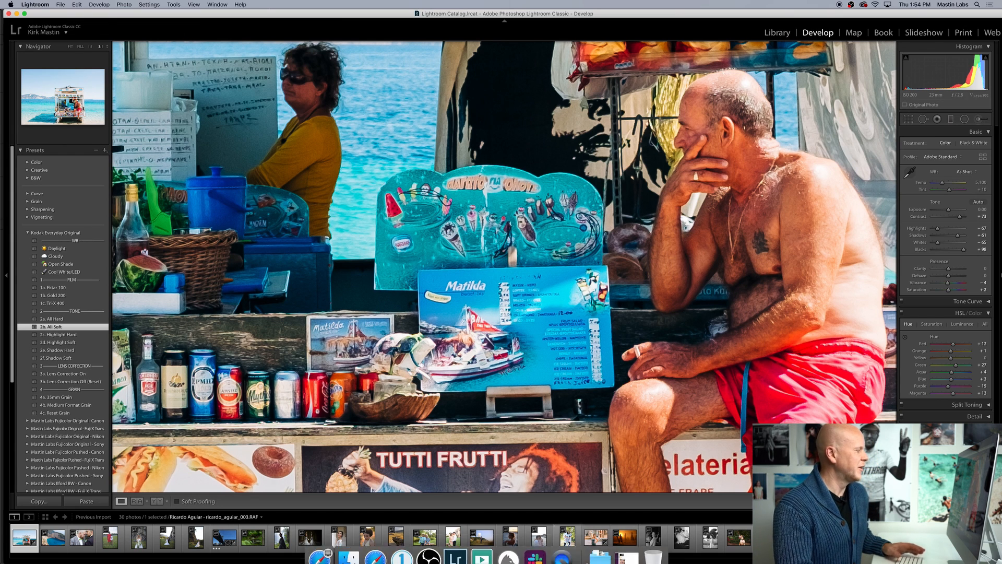
{"action": "left_click_drag", "start_coordinate": [586, 338], "coordinate": [571, 366]}
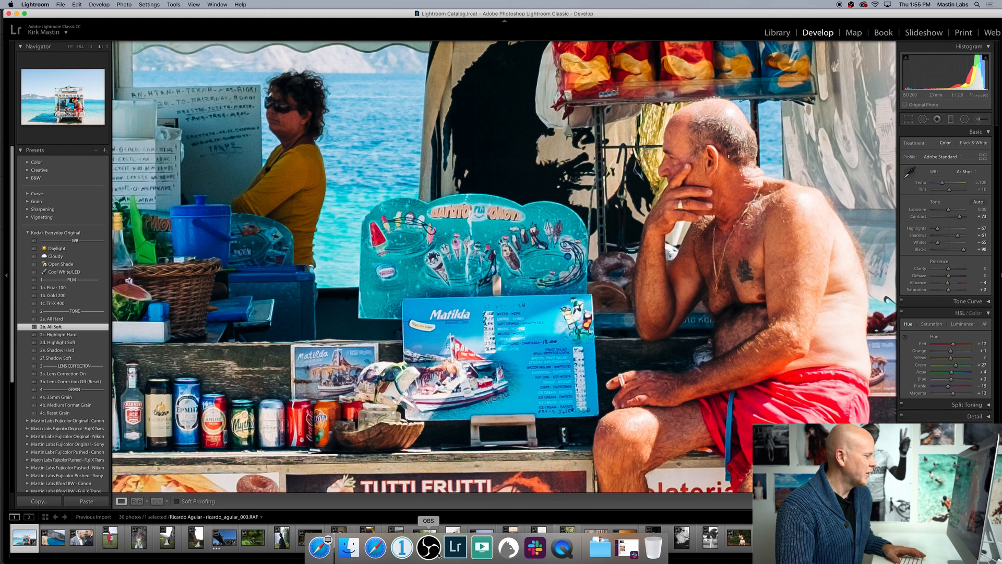
Step: Switch to Capture One and inspect the same seated man and menu board area at 300% for comparison
{"action": "left_click", "coordinate": [411, 546]}
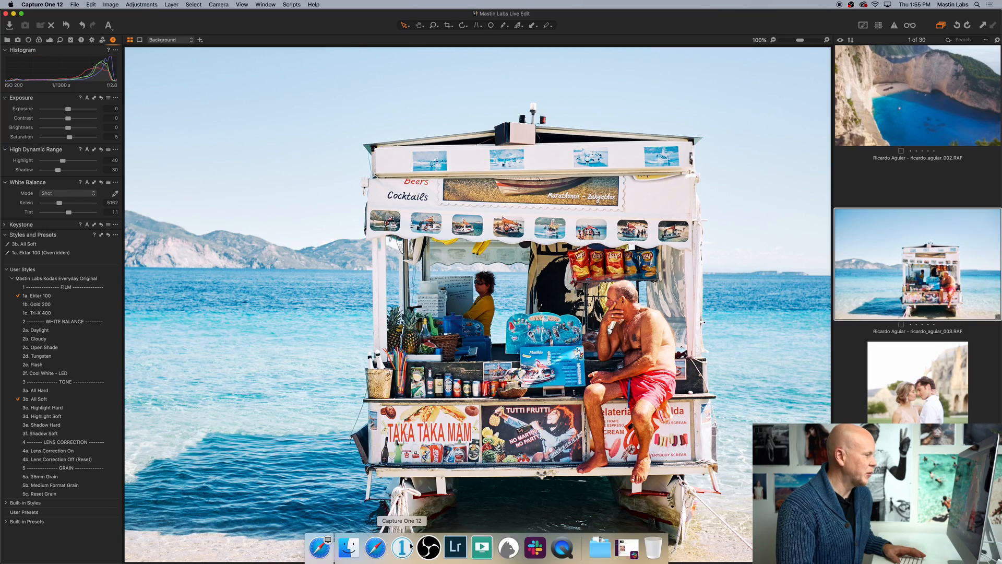
{"action": "left_click", "coordinate": [827, 40]}
{"action": "left_click", "coordinate": [828, 40]}
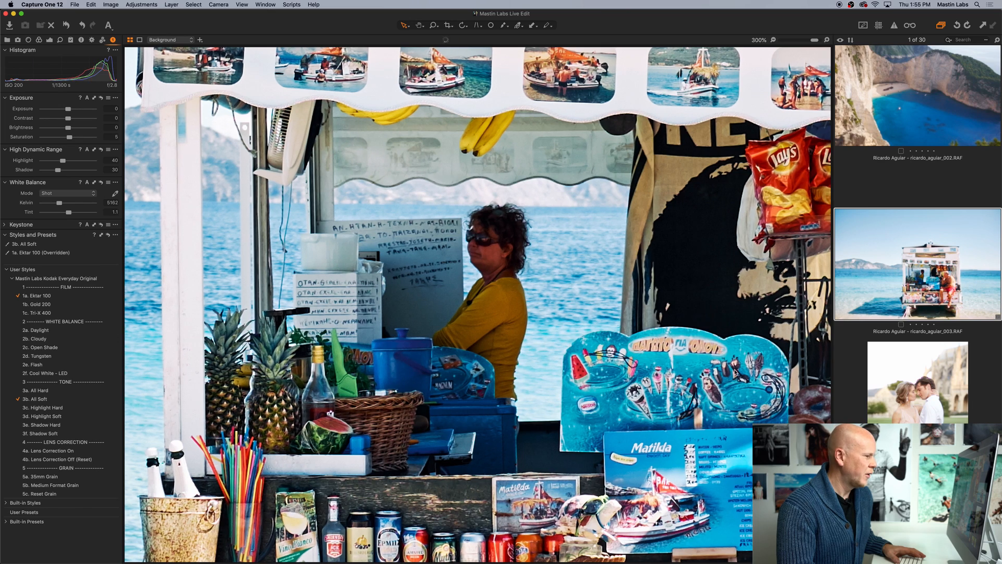
{"action": "left_click_drag", "start_coordinate": [698, 357], "coordinate": [497, 279]}
Step: Return to Lightroom Classic and check the woman in yellow, the chip bags and the seated man's skin
{"action": "mouse_move", "coordinate": [481, 561]}
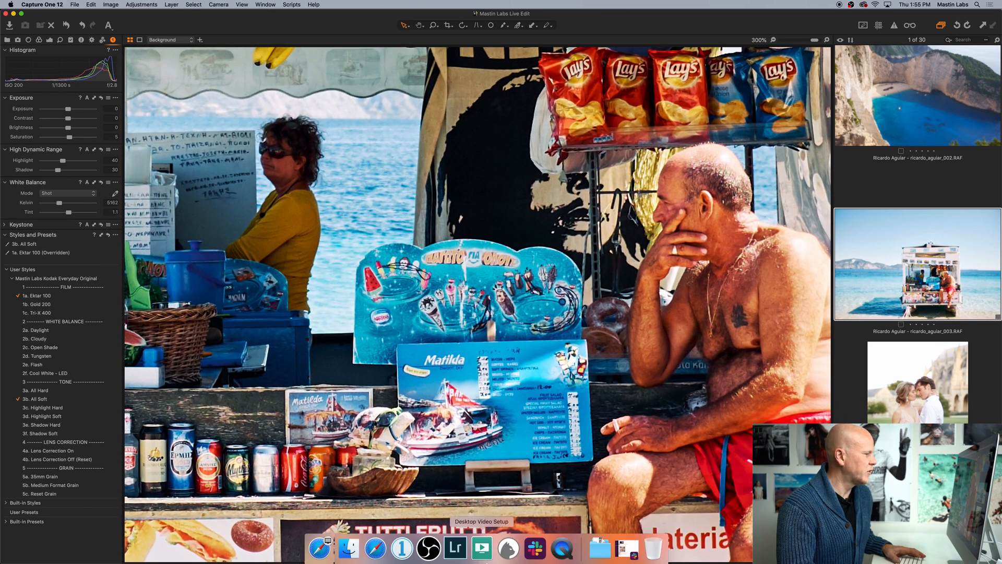
{"action": "left_click", "coordinate": [456, 551]}
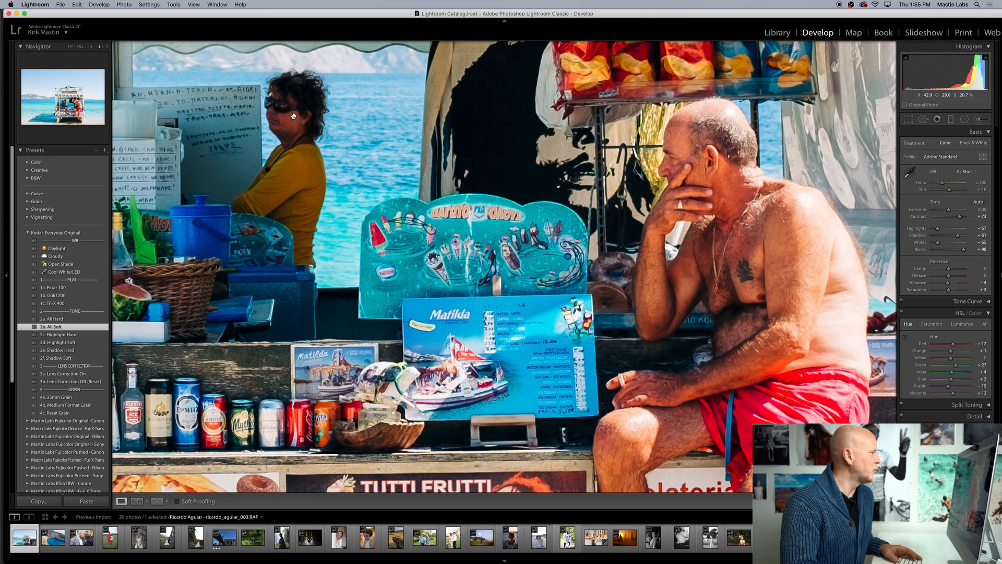
{"action": "left_click_drag", "start_coordinate": [292, 125], "coordinate": [365, 175]}
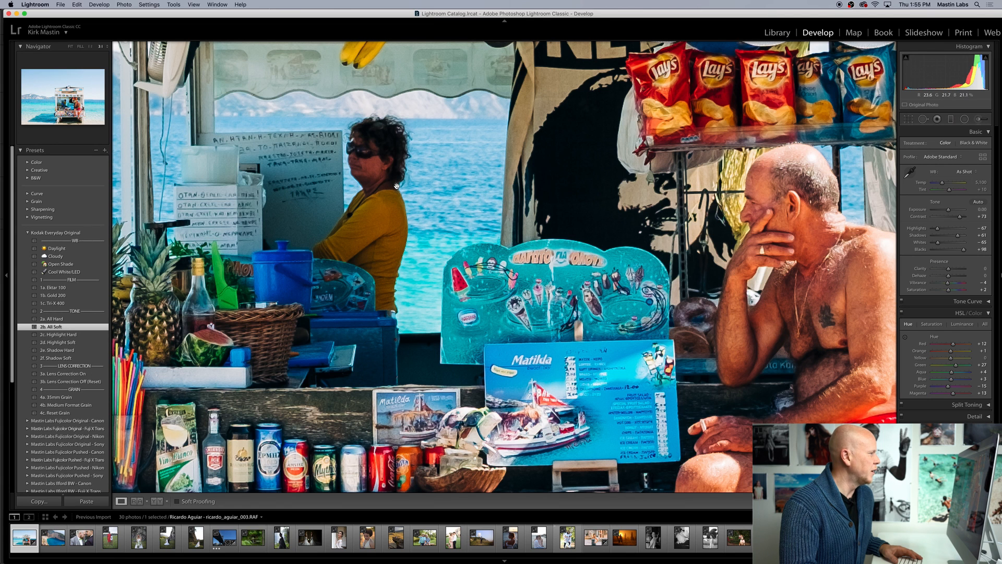
{"action": "left_click_drag", "start_coordinate": [752, 247], "coordinate": [641, 241]}
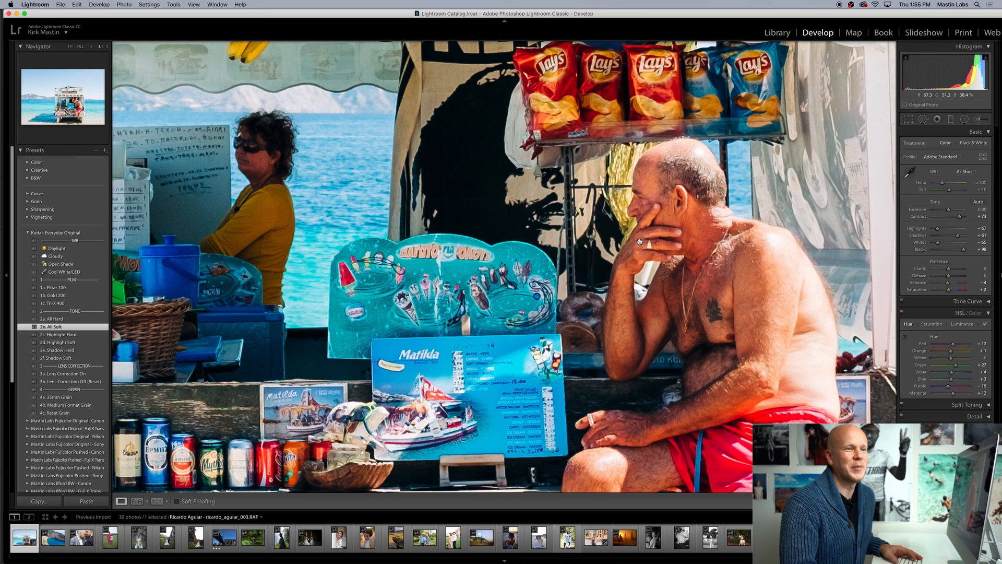
{"action": "left_click_drag", "start_coordinate": [660, 228], "coordinate": [658, 239]}
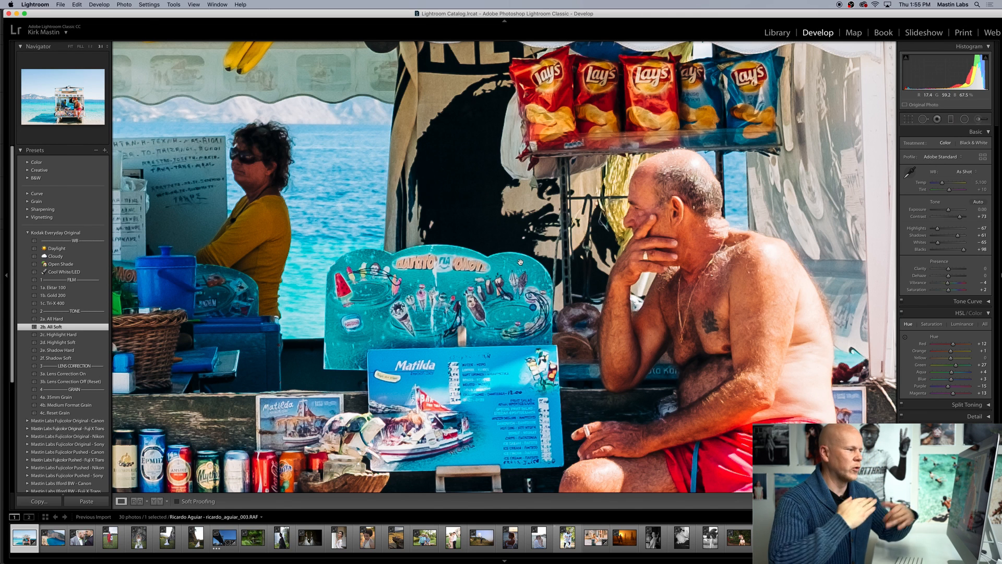
Step: Switch to Capture One and compare the water behind the vendor and the seated man's skin tones
{"action": "mouse_move", "coordinate": [453, 554]}
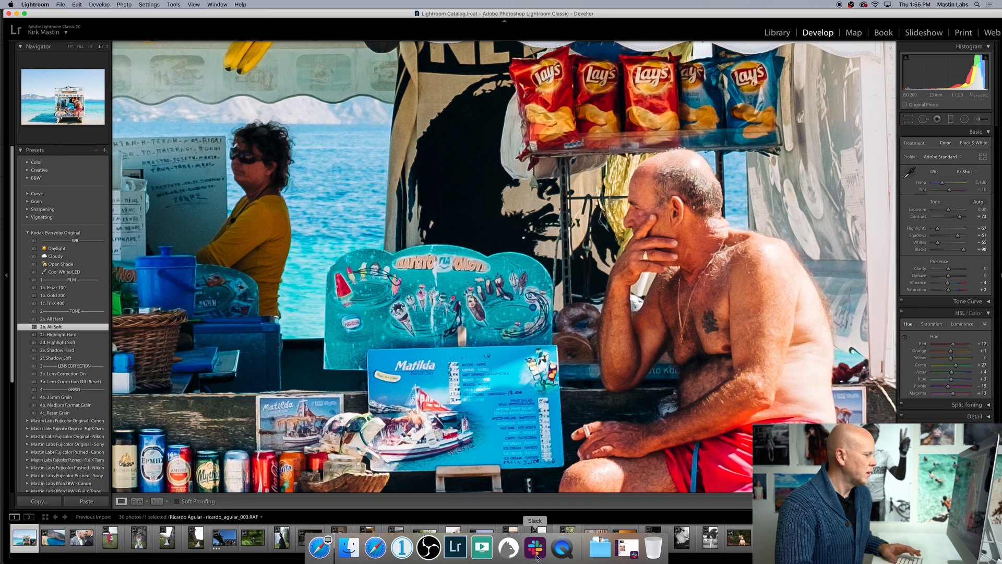
{"action": "left_click", "coordinate": [428, 548]}
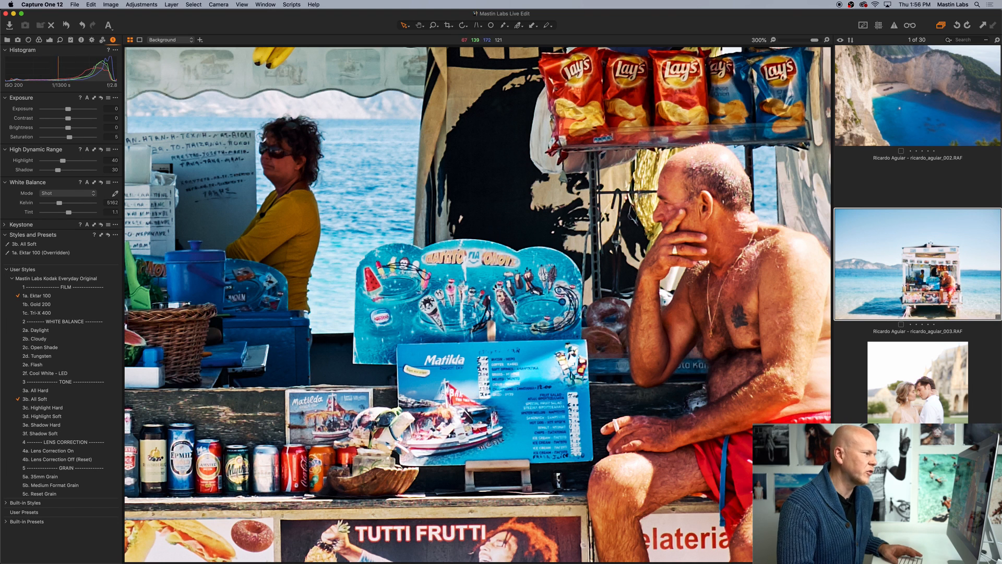
{"action": "left_click_drag", "start_coordinate": [342, 207], "coordinate": [450, 280]}
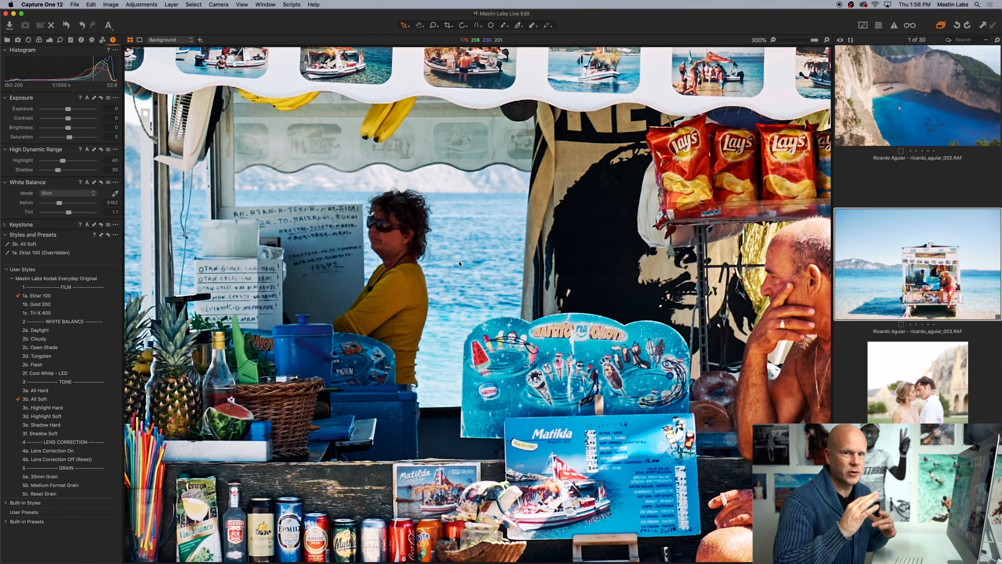
{"action": "scroll", "coordinate": [442, 260], "scroll_direction": "right", "scroll_amount": 5}
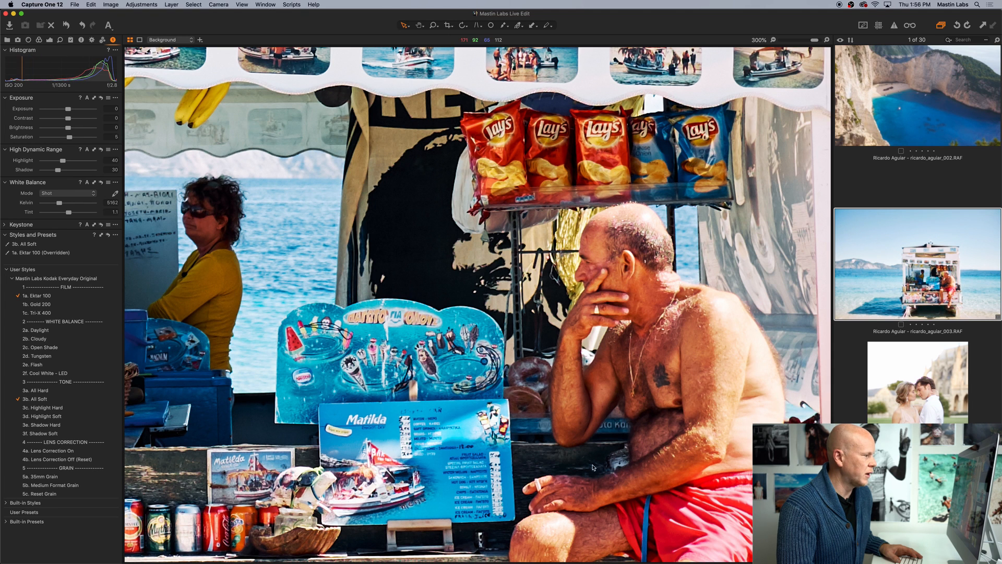
Step: Switch to Lightroom Classic and examine the seated man and the turquoise water beside the boat at 1:1
{"action": "mouse_move", "coordinate": [486, 554]}
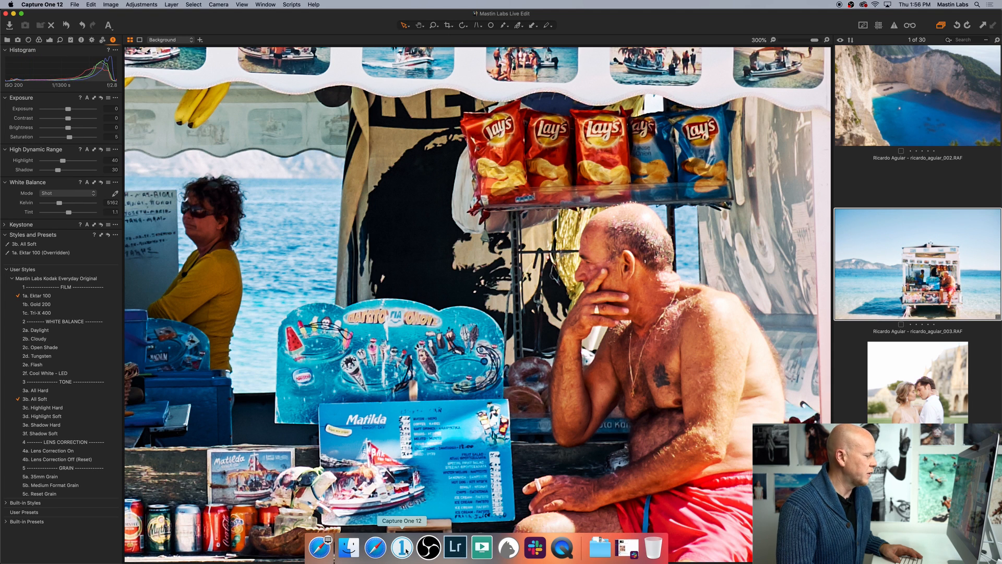
{"action": "left_click", "coordinate": [452, 551]}
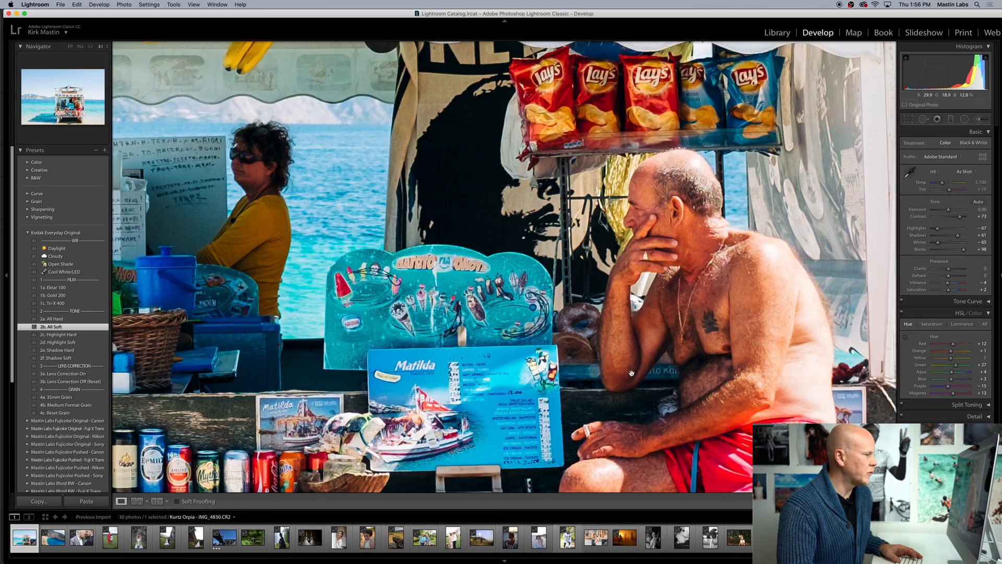
{"action": "left_click", "coordinate": [607, 369]}
{"action": "left_click", "coordinate": [608, 370]}
{"action": "left_click", "coordinate": [608, 370]}
{"action": "left_click", "coordinate": [607, 369]}
{"action": "left_click_drag", "start_coordinate": [543, 327], "coordinate": [582, 328]}
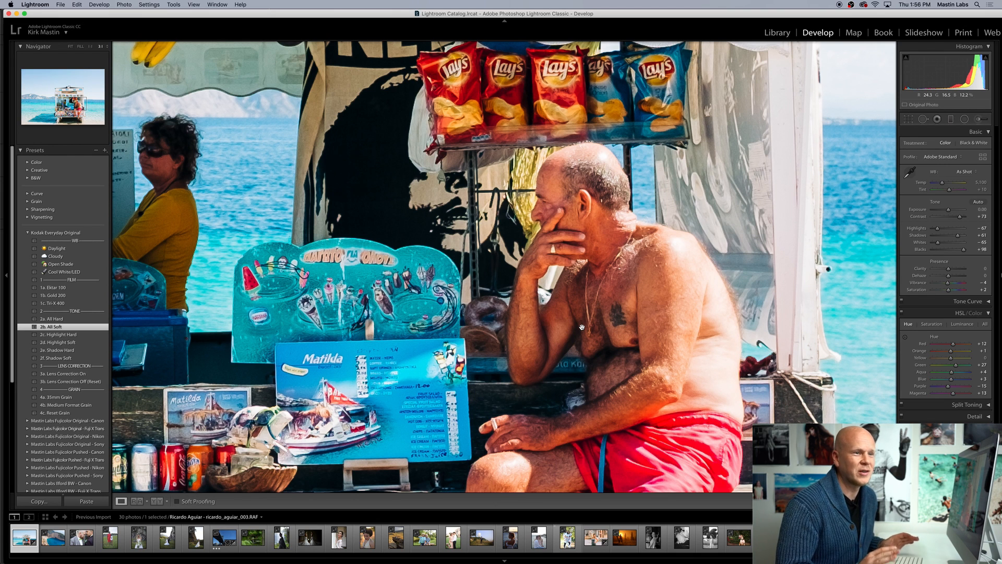
{"action": "left_click_drag", "start_coordinate": [582, 325], "coordinate": [592, 323]}
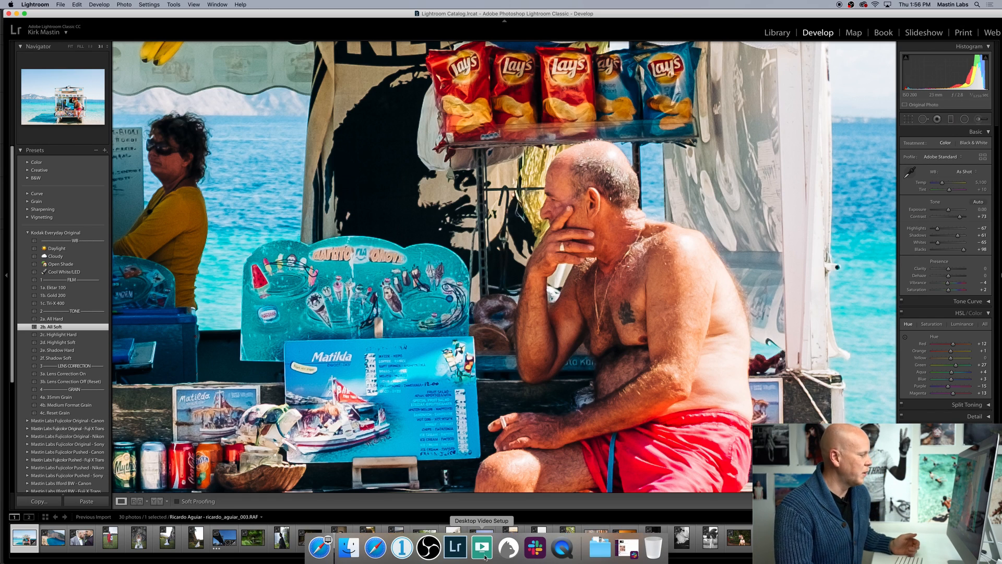
Step: Switch to Capture One and view the snack boat photo at 100%
{"action": "left_click", "coordinate": [402, 548]}
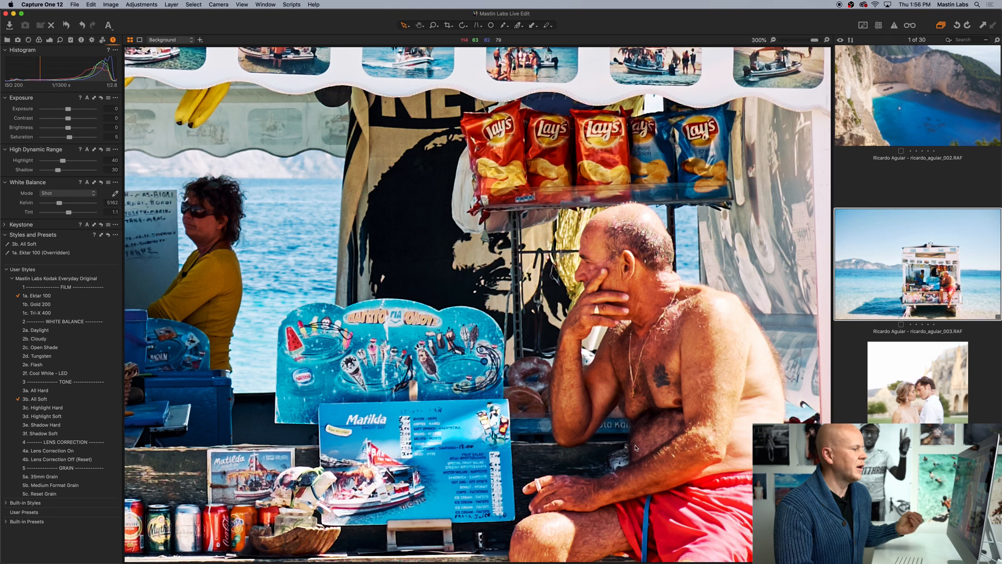
{"action": "left_click", "coordinate": [773, 40]}
{"action": "left_click", "coordinate": [773, 40]}
Step: Switch to Lightroom Classic and view the snack boat at a reduced zoom to compare overall color
{"action": "mouse_move", "coordinate": [470, 561]}
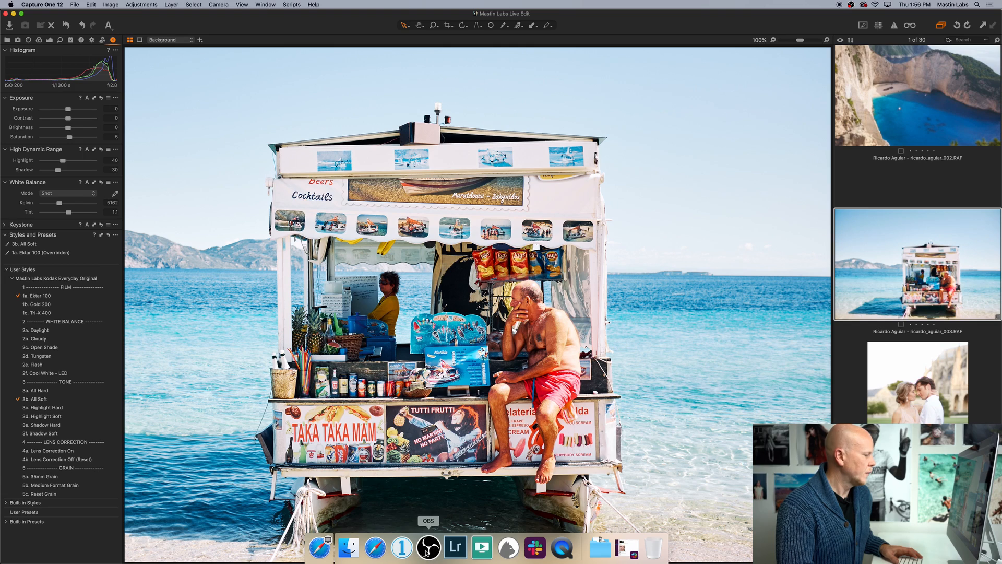
{"action": "left_click", "coordinate": [454, 552]}
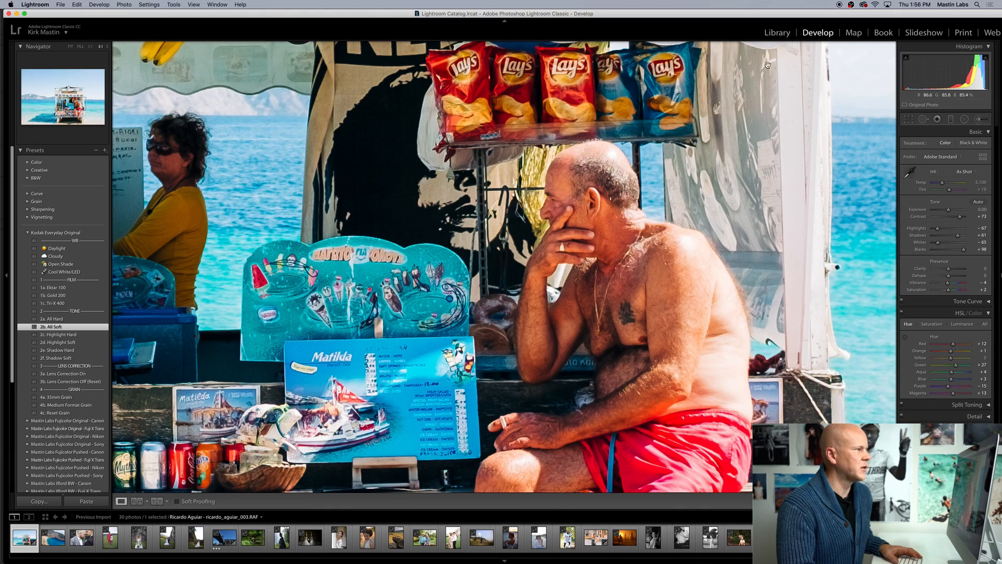
{"action": "left_click", "coordinate": [90, 46]}
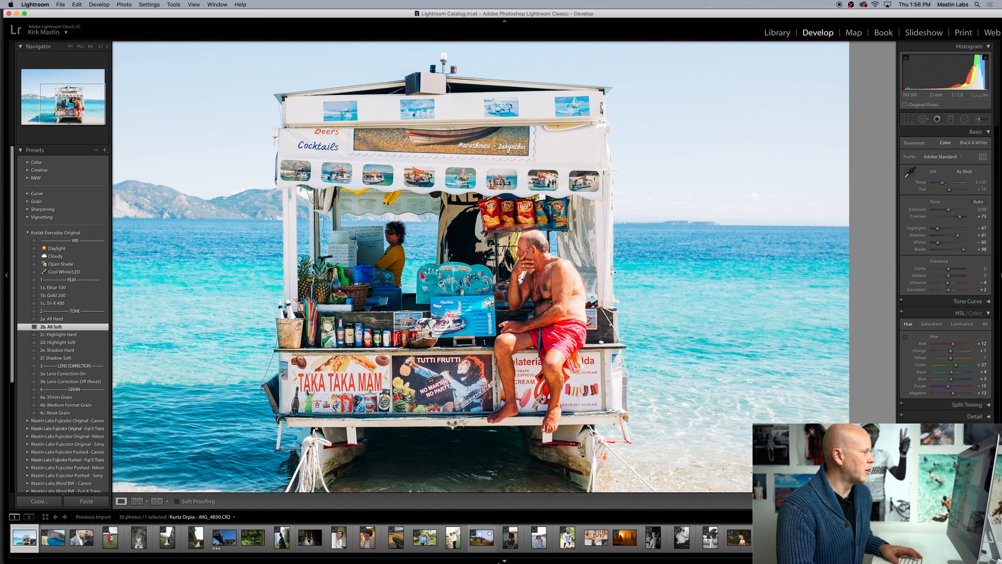
{"action": "mouse_move", "coordinate": [454, 561]}
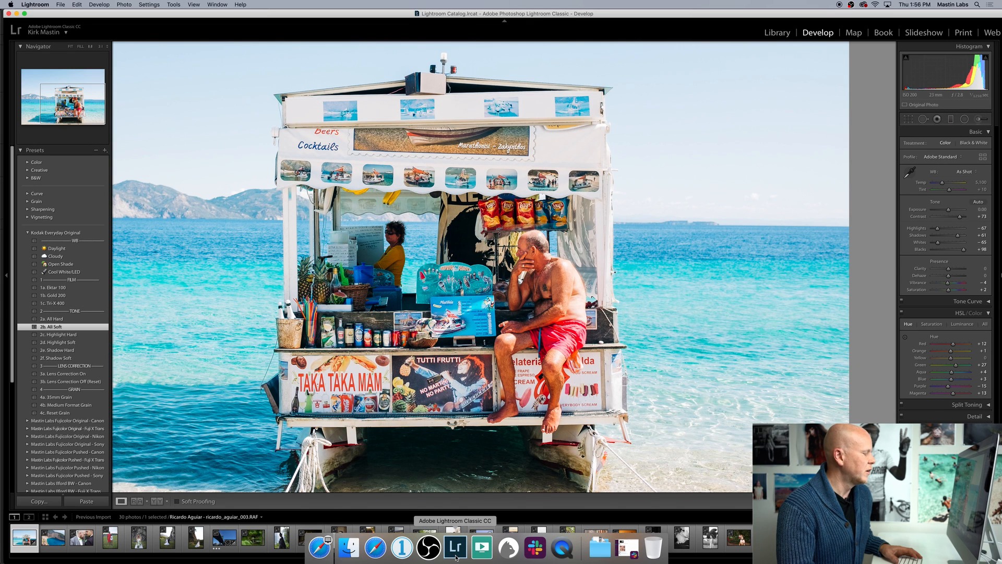
Step: Switch to Capture One and examine the seated man in the snack boat photo at 300%
{"action": "left_click", "coordinate": [402, 548]}
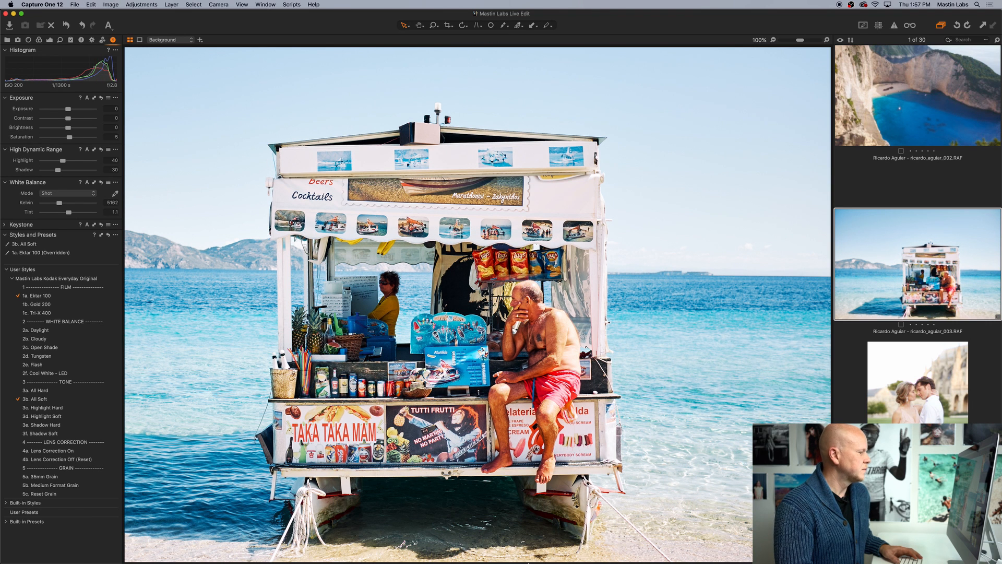
{"action": "mouse_move", "coordinate": [537, 561]}
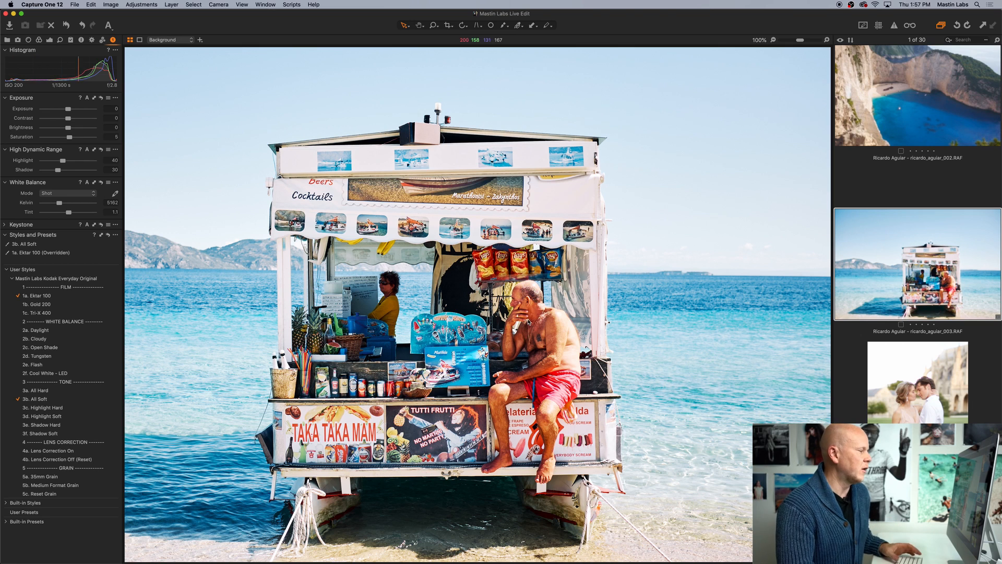
{"action": "left_click", "coordinate": [827, 40]}
{"action": "left_click_drag", "start_coordinate": [592, 333], "coordinate": [582, 298]}
{"action": "left_click", "coordinate": [827, 40]}
{"action": "left_click_drag", "start_coordinate": [664, 166], "coordinate": [578, 179]}
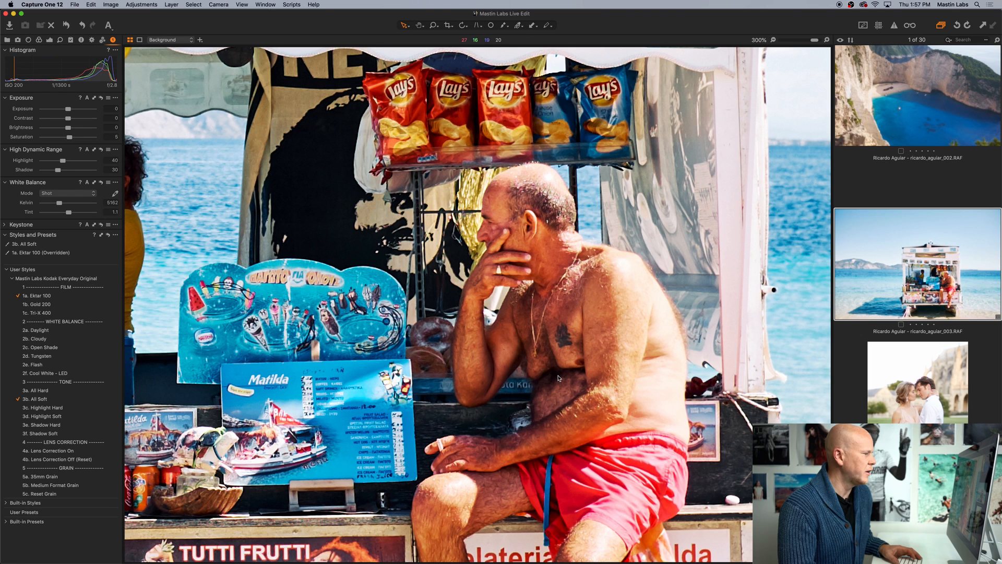
Step: Switch to Lightroom Classic and frame the seated man at 1:1 to match the close-up for comparison
{"action": "left_click", "coordinate": [456, 557]}
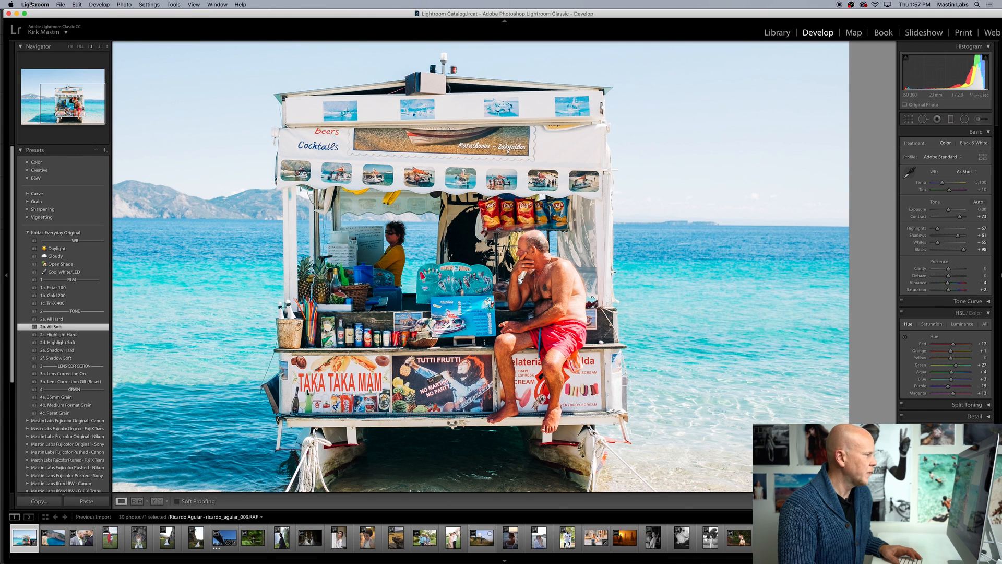
{"action": "left_click", "coordinate": [101, 47]}
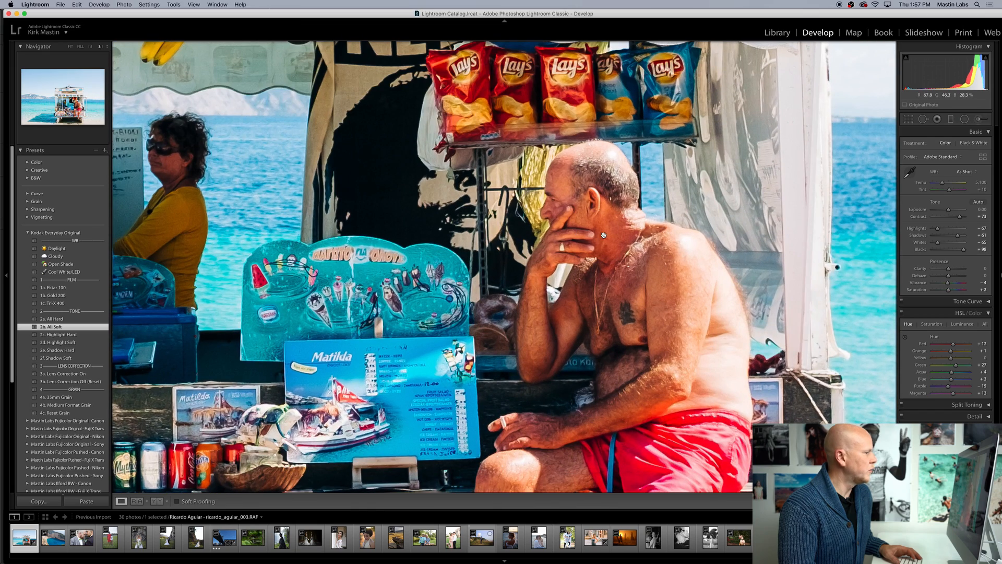
{"action": "left_click_drag", "start_coordinate": [604, 250], "coordinate": [583, 386]}
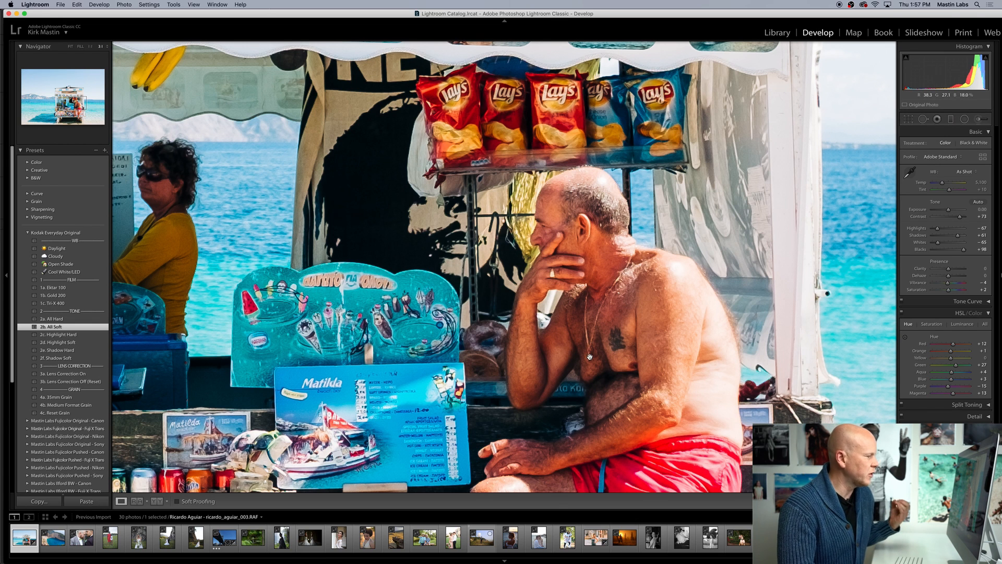
Step: Switch to Capture One, compare the seated man and his surroundings at 300%, and fit the whole photo in view
{"action": "mouse_move", "coordinate": [496, 557]}
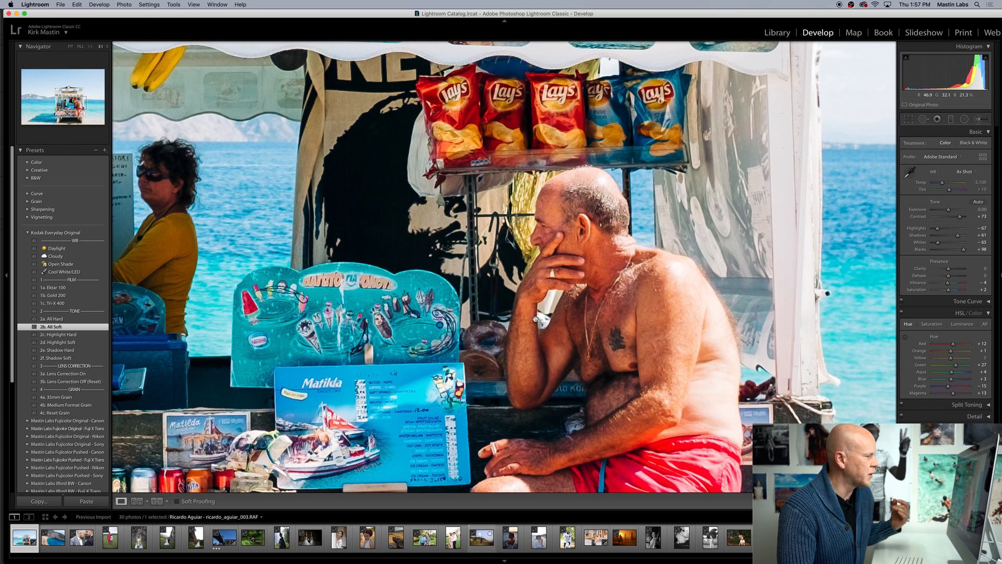
{"action": "mouse_move", "coordinate": [455, 558]}
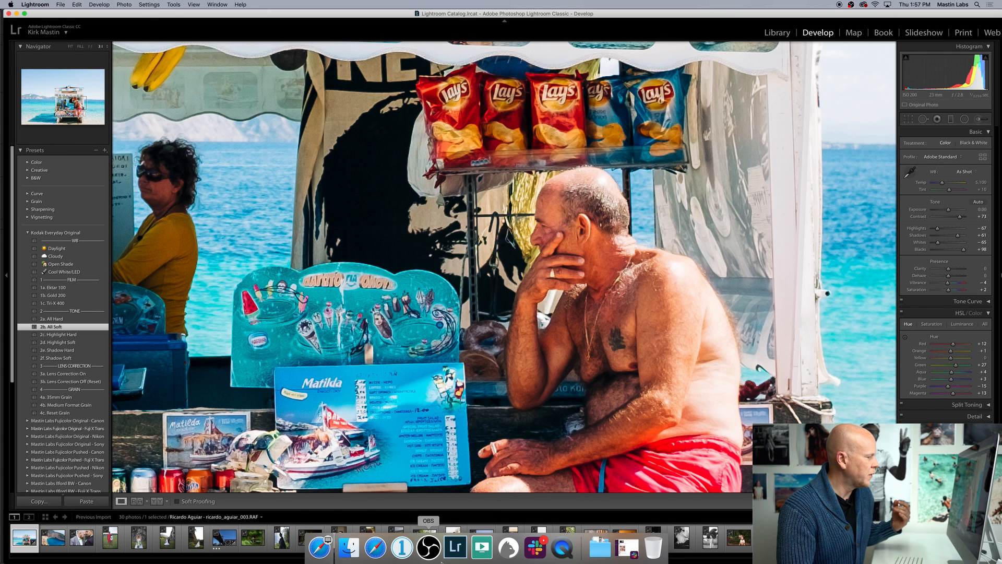
{"action": "left_click", "coordinate": [403, 553]}
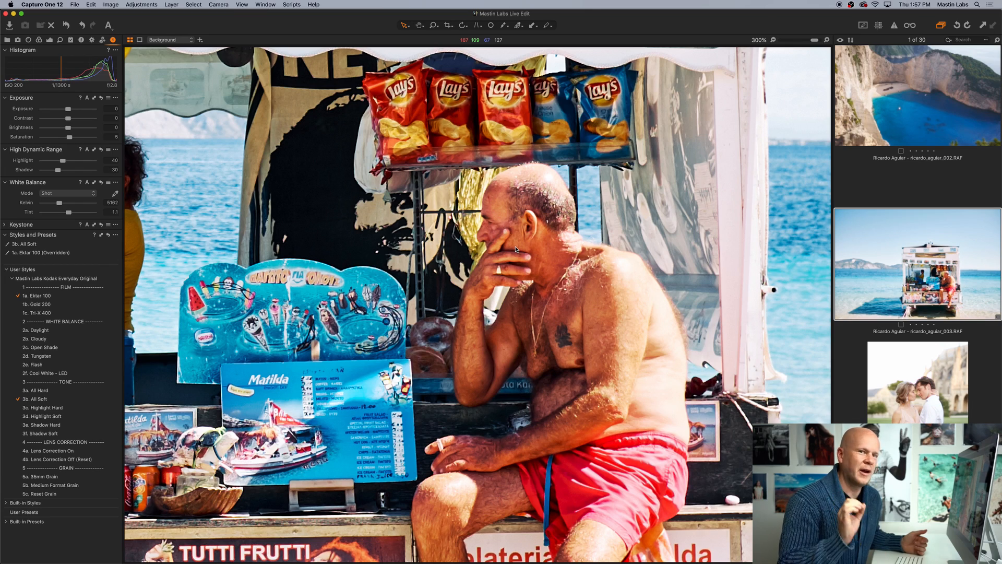
{"action": "scroll", "coordinate": [676, 219], "scroll_direction": "down", "scroll_amount": 6}
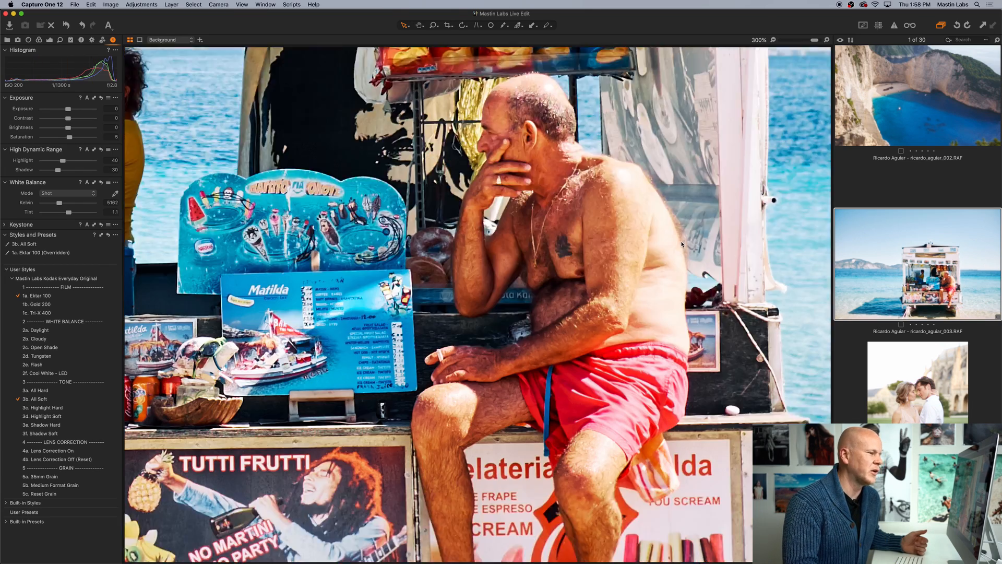
{"action": "scroll", "coordinate": [676, 219], "scroll_direction": "up", "scroll_amount": 7}
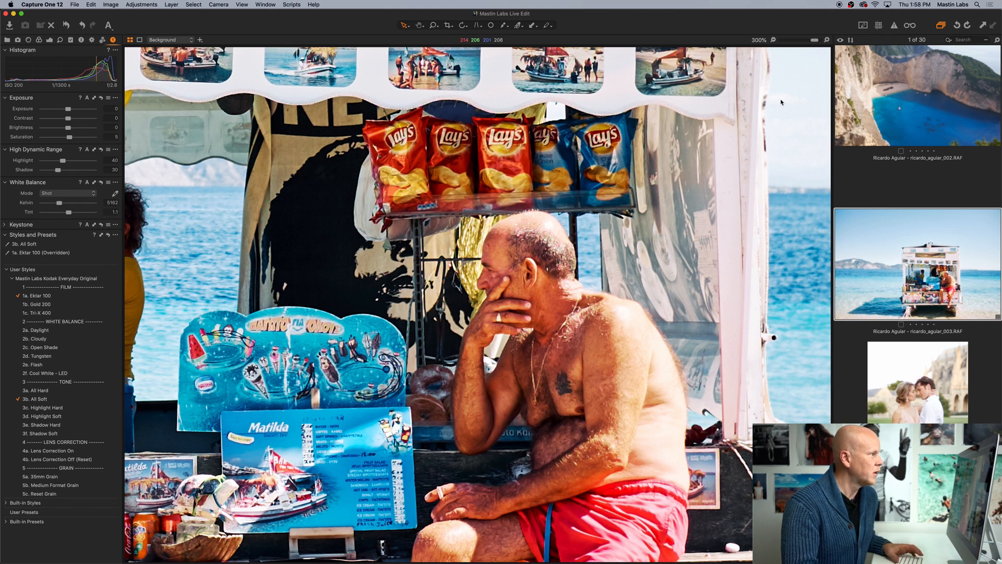
{"action": "left_click", "coordinate": [774, 39]}
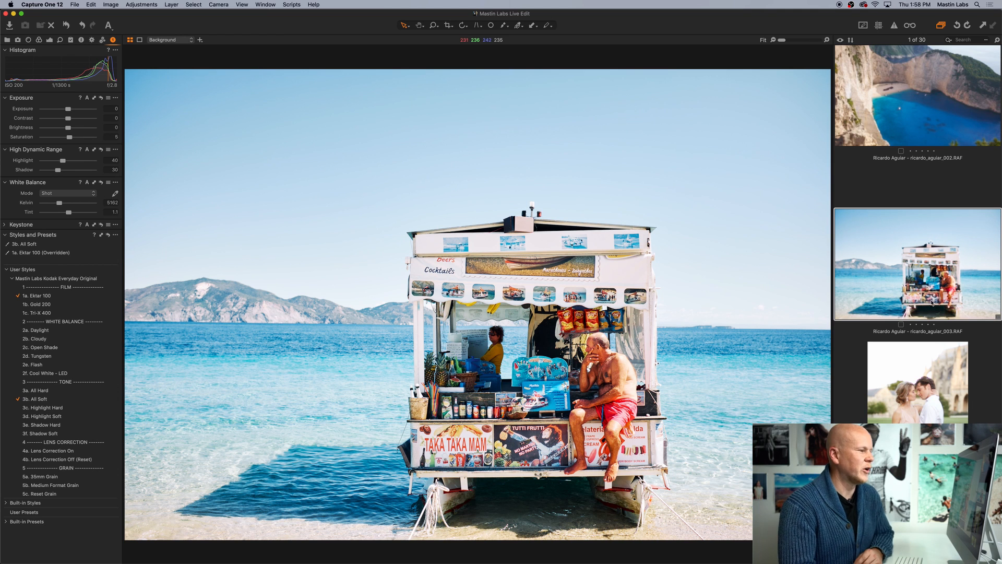
Step: Open the cliff and blue cove photo and review the curve options in its Base Characteristics, keeping Auto
{"action": "scroll", "coordinate": [929, 262], "scroll_direction": "up", "scroll_amount": 2}
{"action": "left_click", "coordinate": [917, 194]}
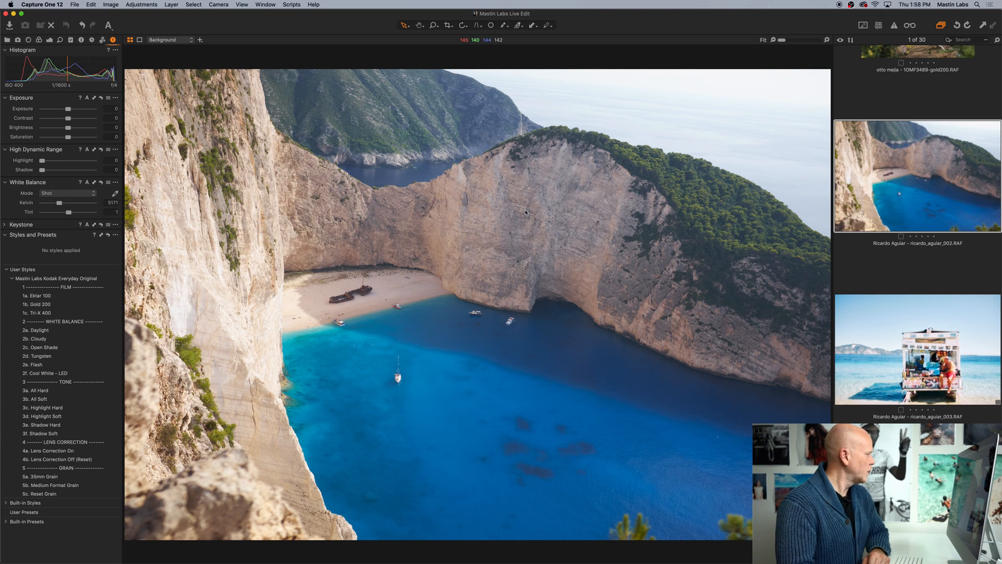
{"action": "left_click", "coordinate": [18, 40]}
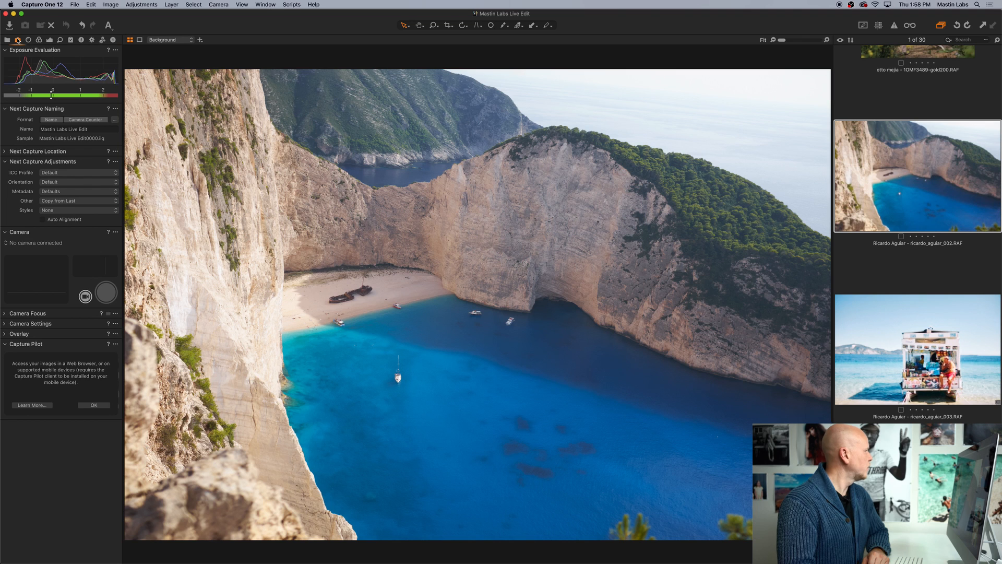
{"action": "left_click", "coordinate": [29, 40]}
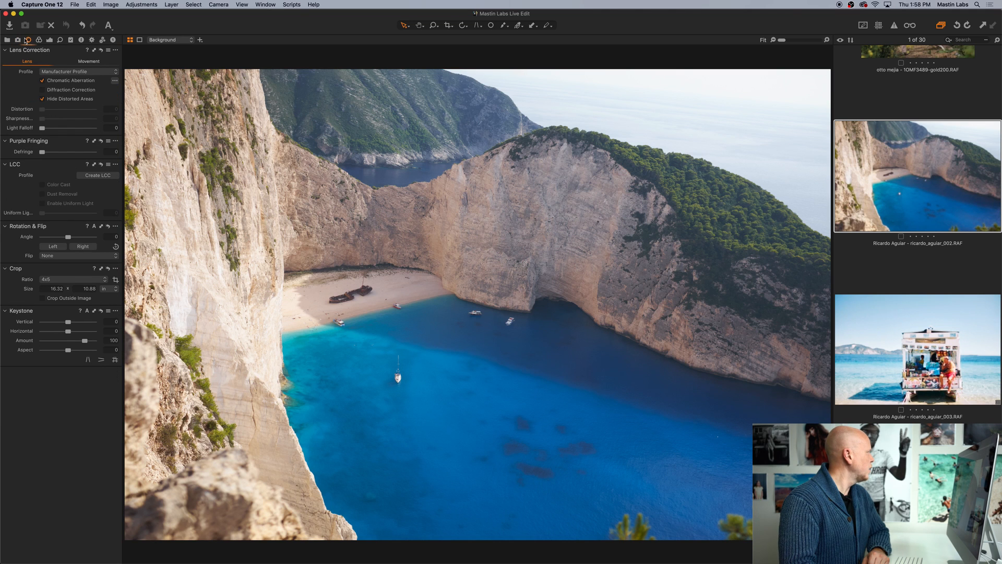
{"action": "left_click", "coordinate": [18, 40]}
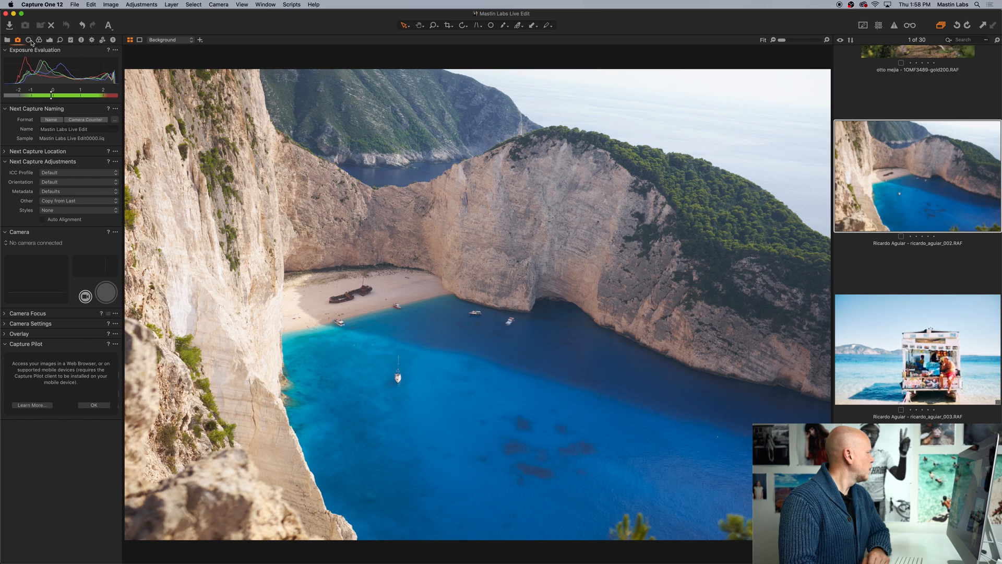
{"action": "left_click", "coordinate": [39, 40]}
{"action": "left_click", "coordinate": [49, 40]}
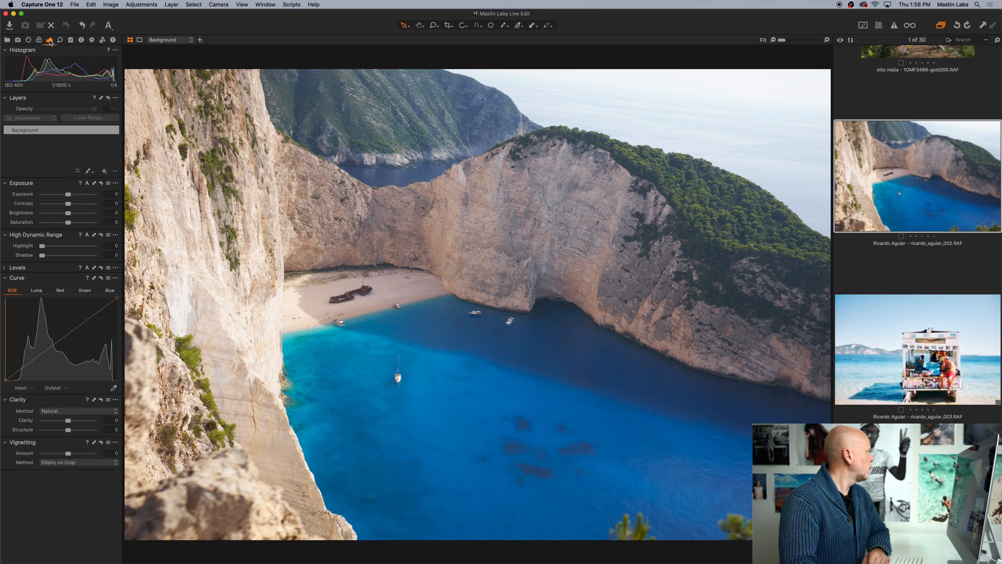
{"action": "left_click", "coordinate": [39, 40]}
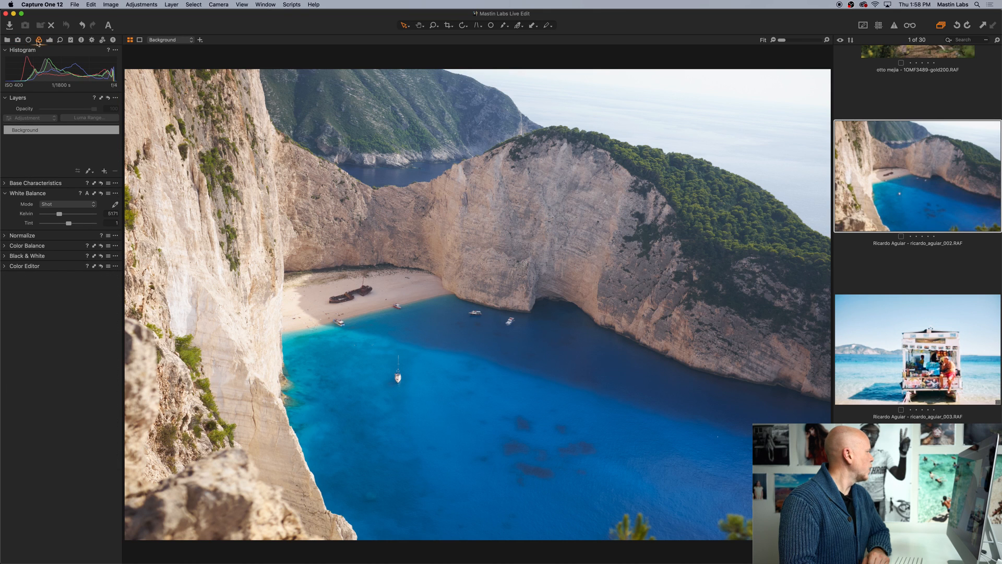
{"action": "left_click", "coordinate": [4, 183]}
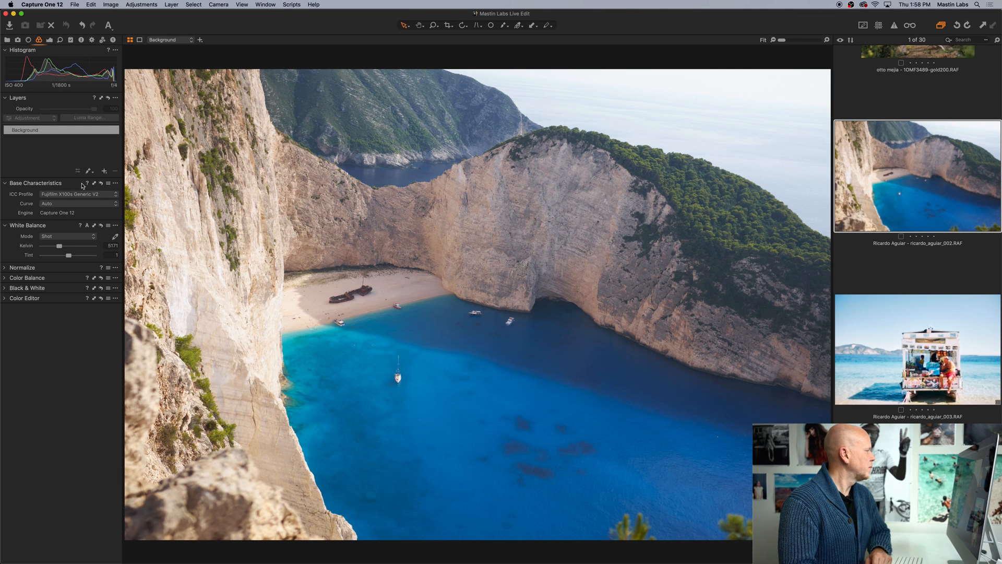
{"action": "left_click", "coordinate": [73, 204]}
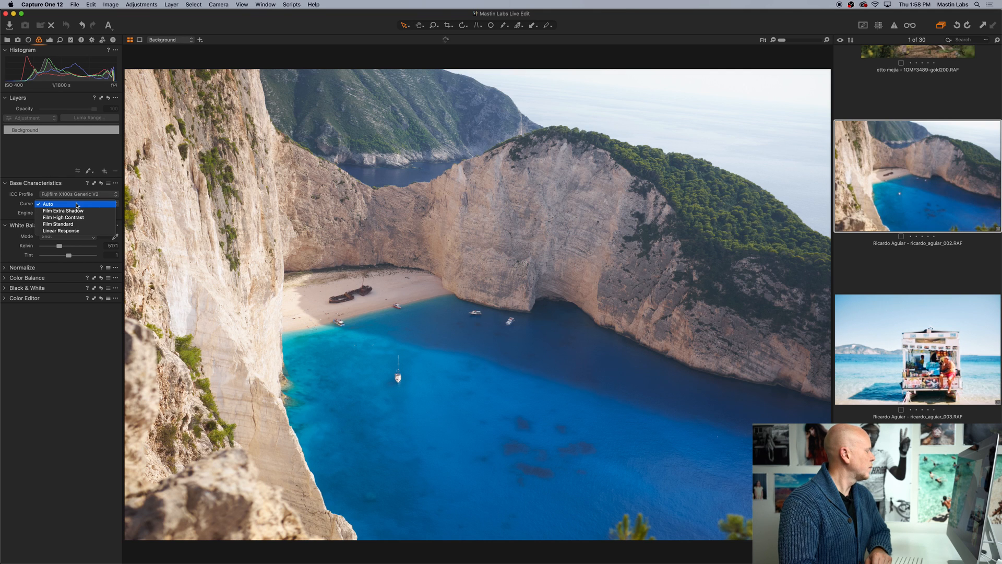
{"action": "left_click", "coordinate": [48, 156]}
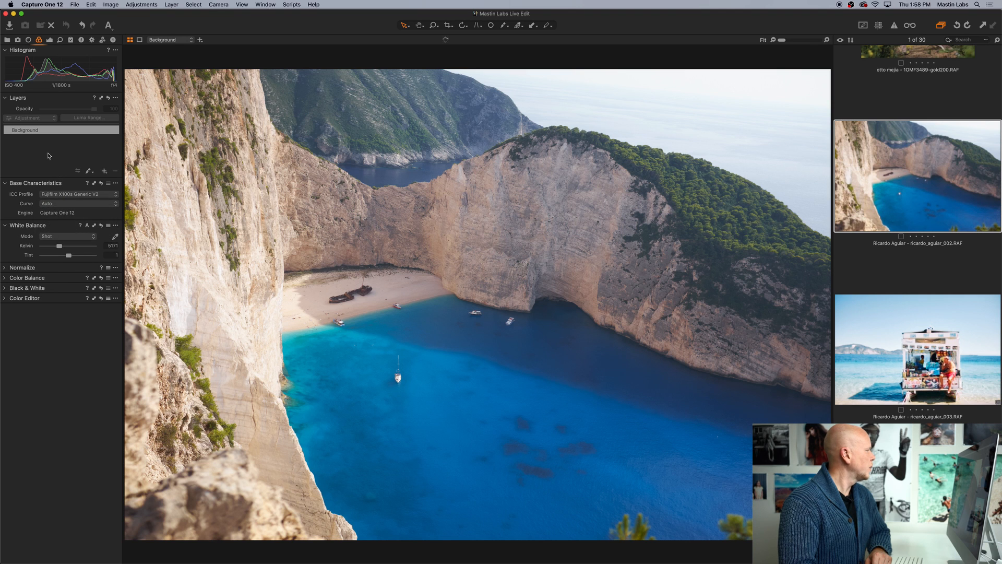
Step: Apply the 1a. Ektar 100 style to the cove photo and rotate it counter-clockwise to straighten it
{"action": "left_click", "coordinate": [113, 40]}
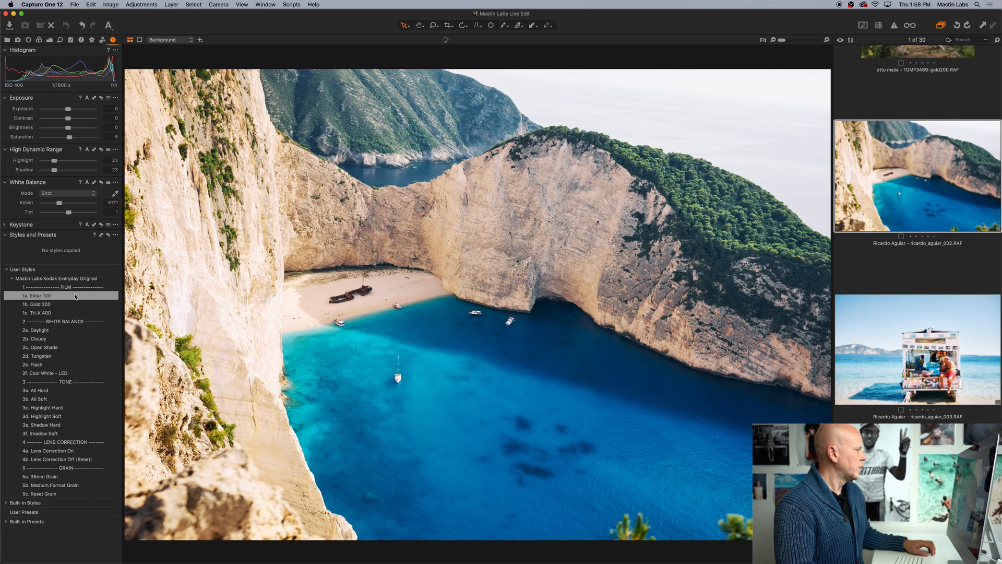
{"action": "left_click", "coordinate": [75, 296]}
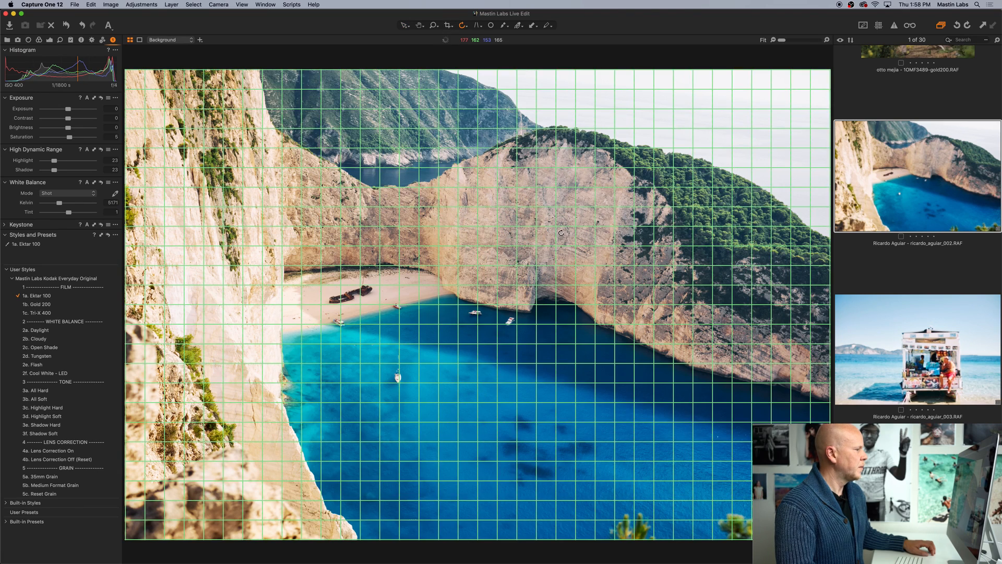
{"action": "left_click_drag", "start_coordinate": [561, 233], "coordinate": [561, 231]}
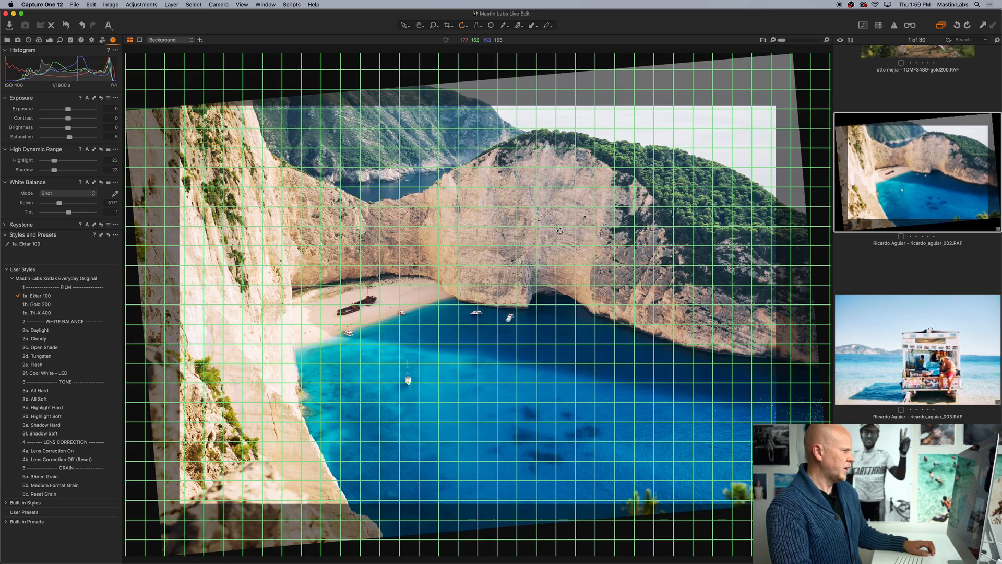
{"action": "left_click_drag", "start_coordinate": [561, 230], "coordinate": [561, 230]}
{"action": "key", "text": "v"}
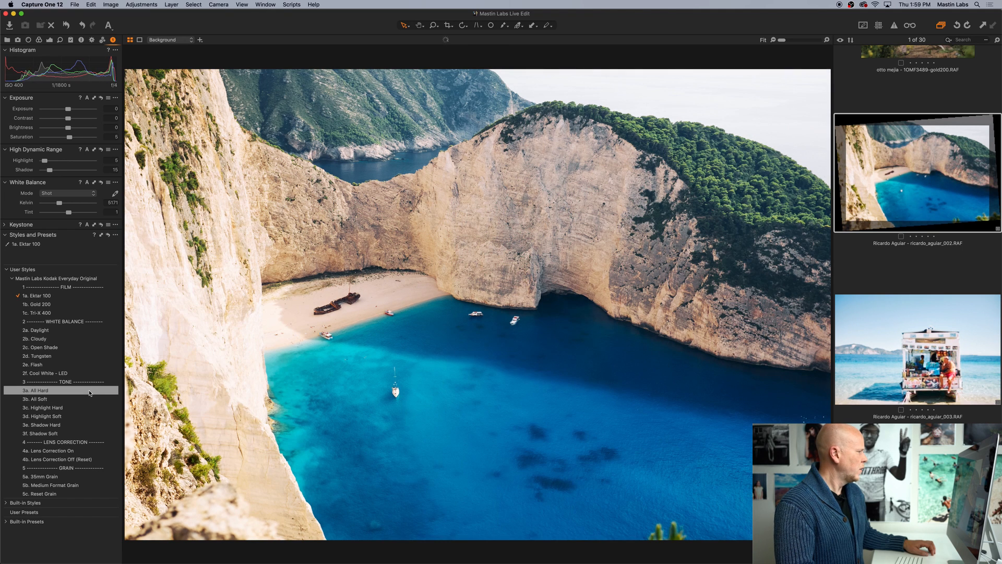
Step: Apply the 3b. All Soft tone to the cove photo and warm its white balance to Kelvin 5477, Tint 0.6
{"action": "left_click", "coordinate": [89, 398]}
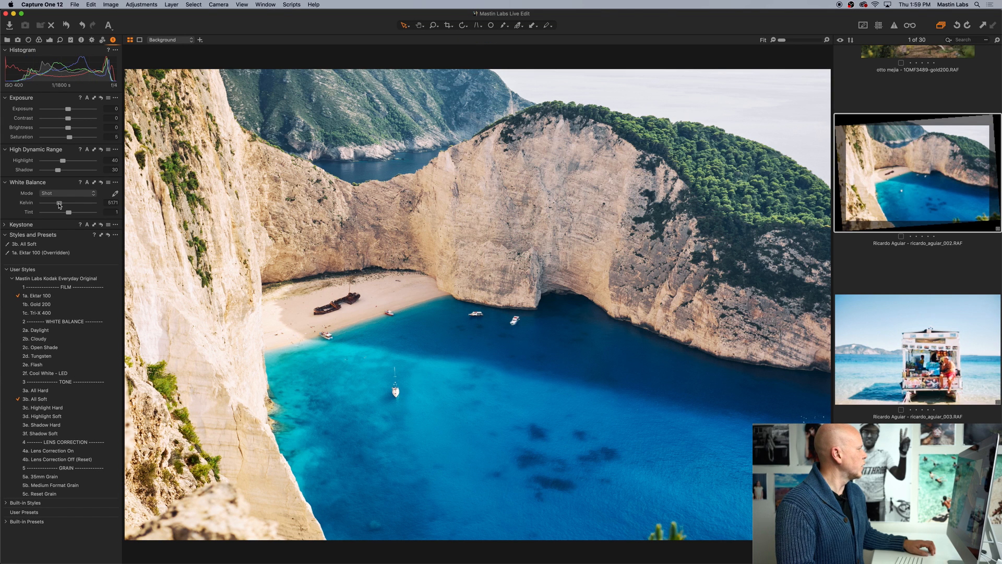
{"action": "left_click_drag", "start_coordinate": [59, 205], "coordinate": [61, 205]}
{"action": "left_click_drag", "start_coordinate": [59, 203], "coordinate": [60, 204]}
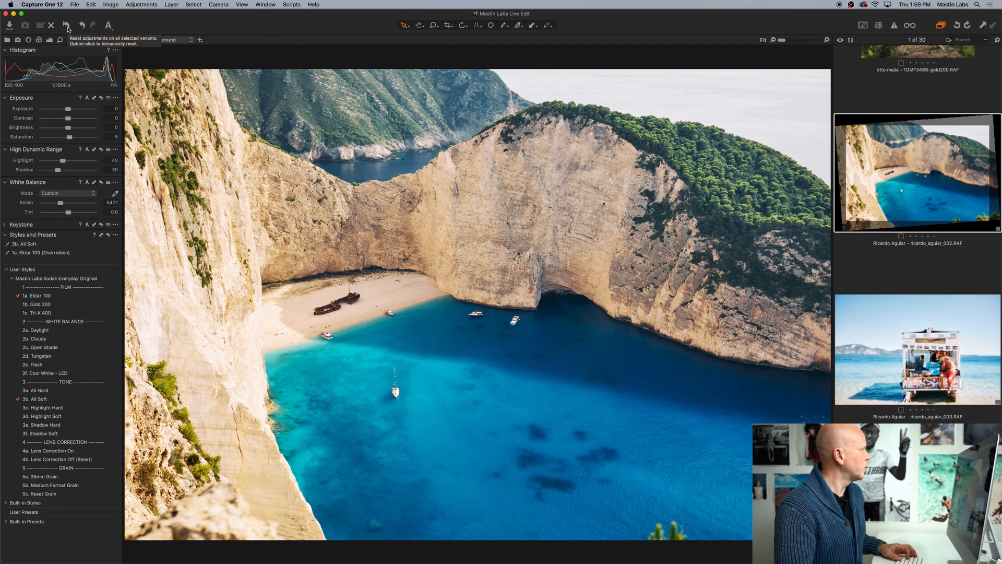
Step: Reset all adjustments on the cove photo to view the original, and undo the reset
{"action": "left_click", "coordinate": [68, 28]}
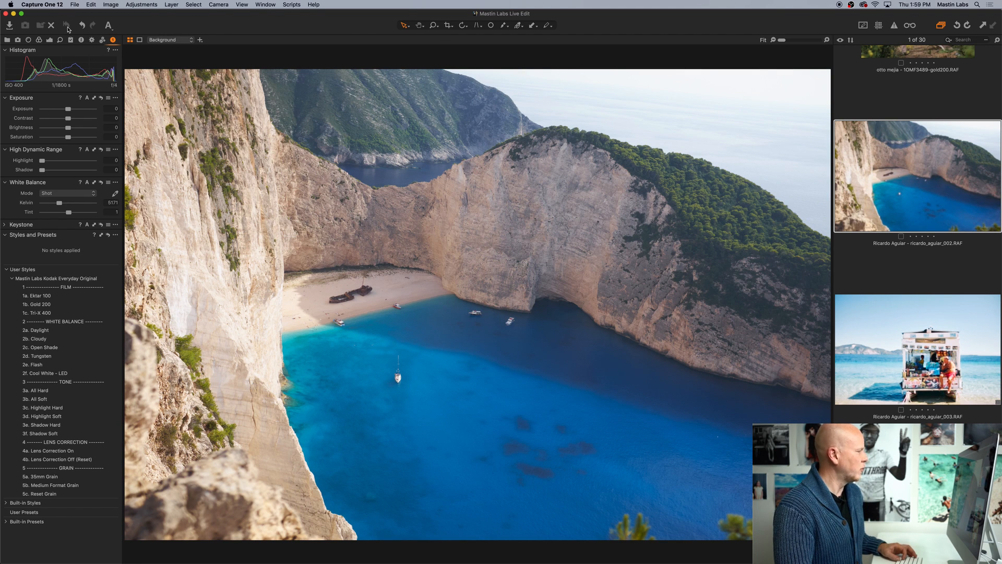
{"action": "key", "text": "super+z"}
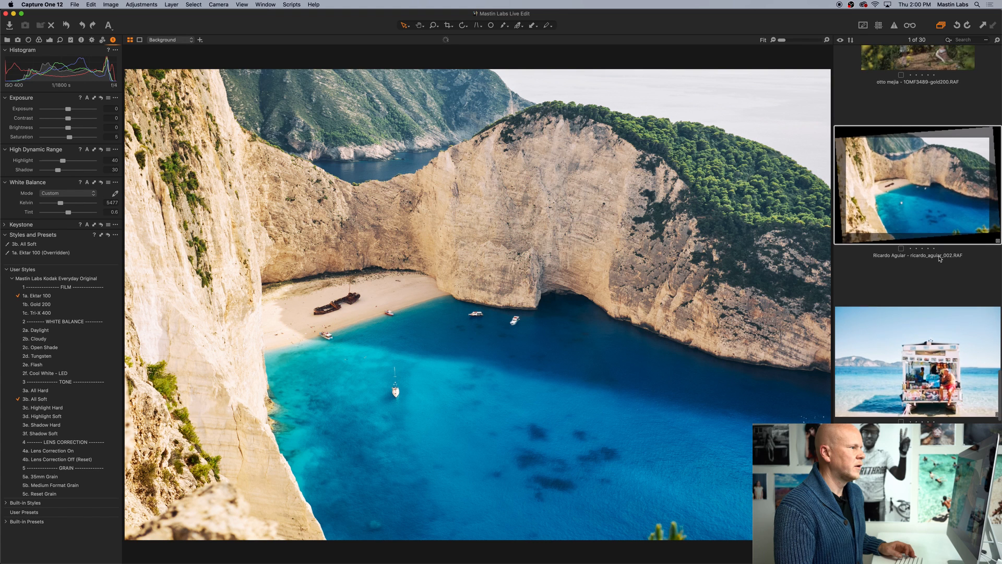
Step: Browse the thumbnails following the cove photo to look for another image to edit
{"action": "scroll", "coordinate": [939, 259], "scroll_direction": "down", "scroll_amount": 4}
{"action": "scroll", "coordinate": [940, 258], "scroll_direction": "down", "scroll_amount": 5}
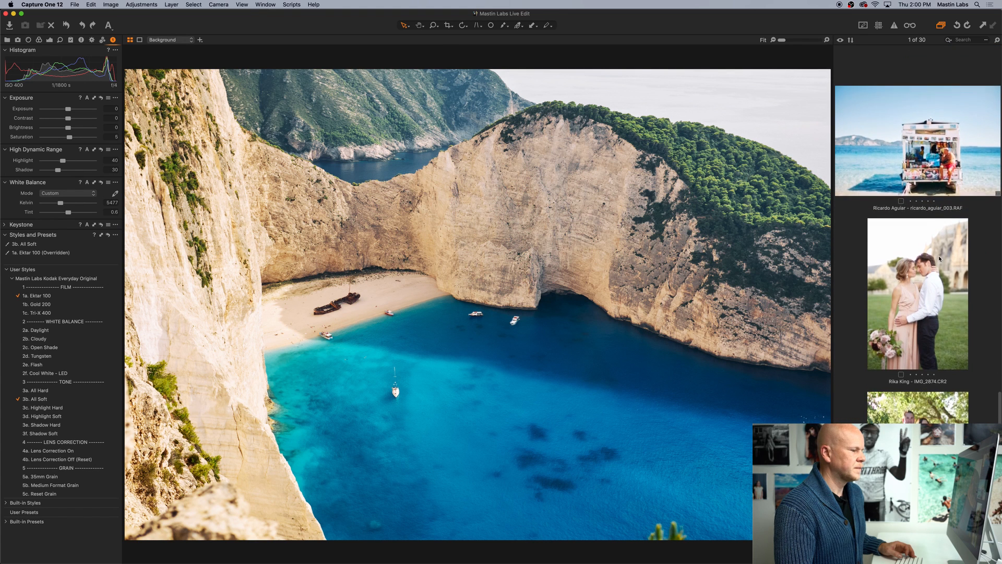
{"action": "scroll", "coordinate": [919, 255], "scroll_direction": "down", "scroll_amount": 10}
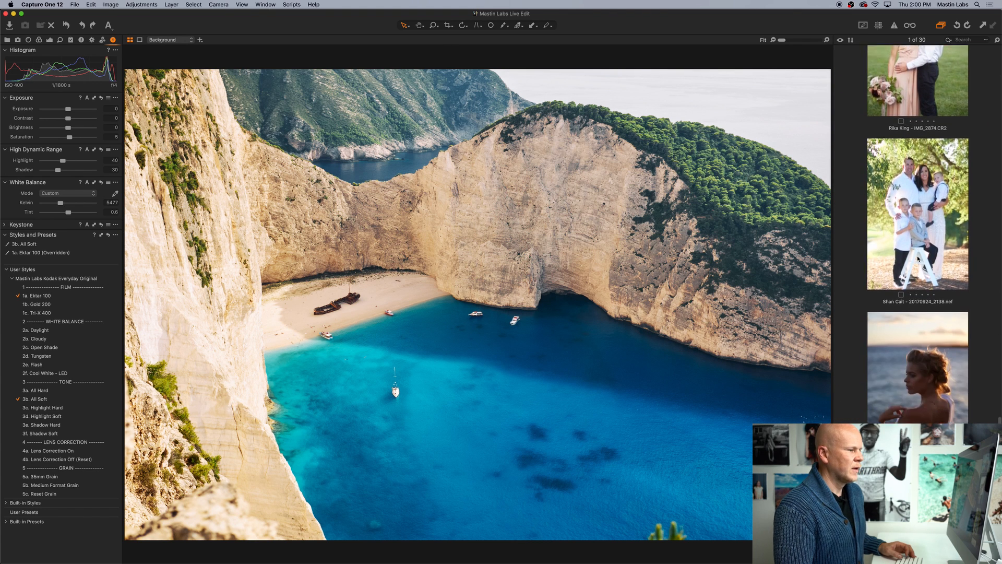
{"action": "scroll", "coordinate": [921, 255], "scroll_direction": "up", "scroll_amount": 5}
{"action": "scroll", "coordinate": [923, 254], "scroll_direction": "down", "scroll_amount": 10}
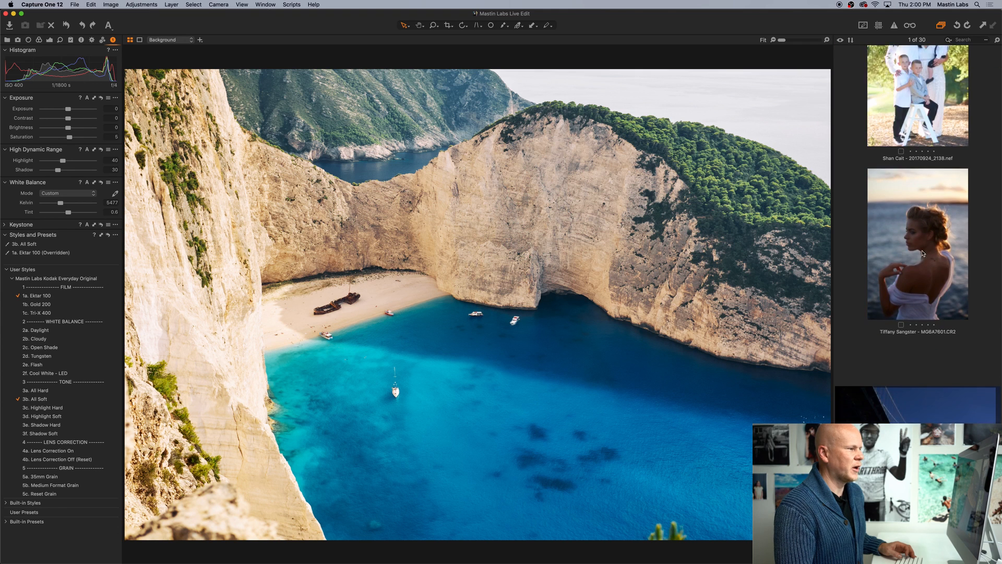
{"action": "scroll", "coordinate": [922, 253], "scroll_direction": "up", "scroll_amount": 10}
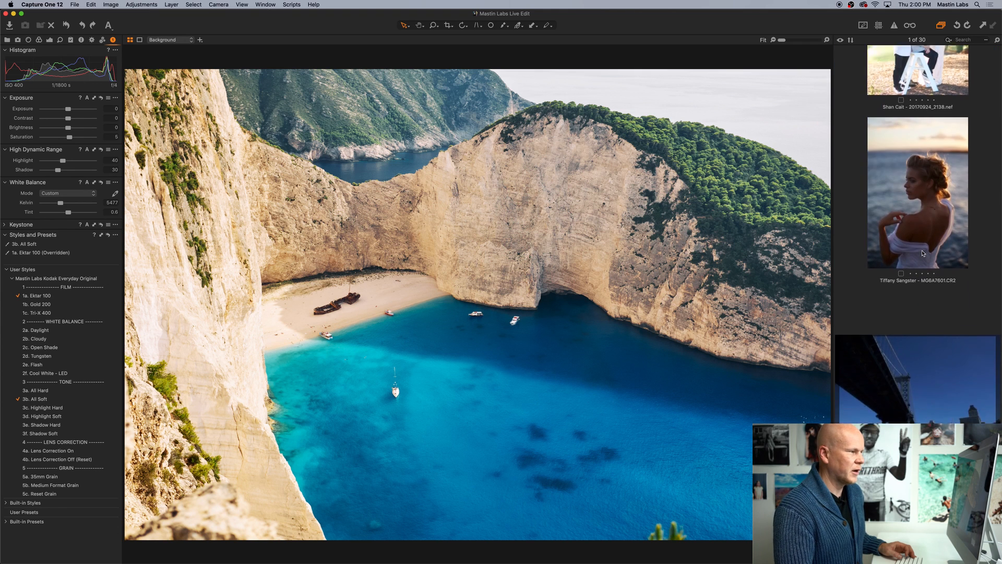
{"action": "scroll", "coordinate": [922, 253], "scroll_direction": "down", "scroll_amount": 8}
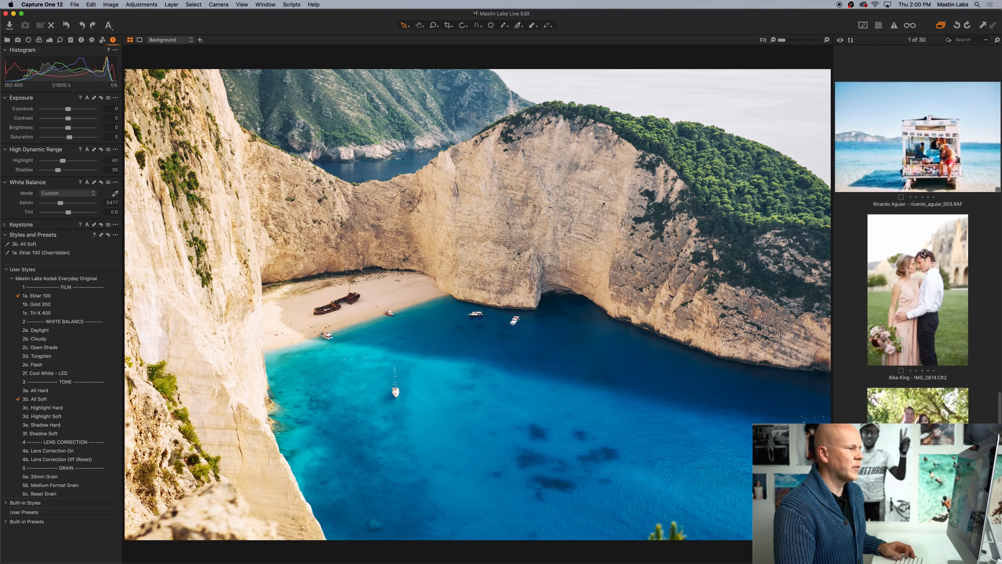
{"action": "scroll", "coordinate": [920, 284], "scroll_direction": "up", "scroll_amount": 6}
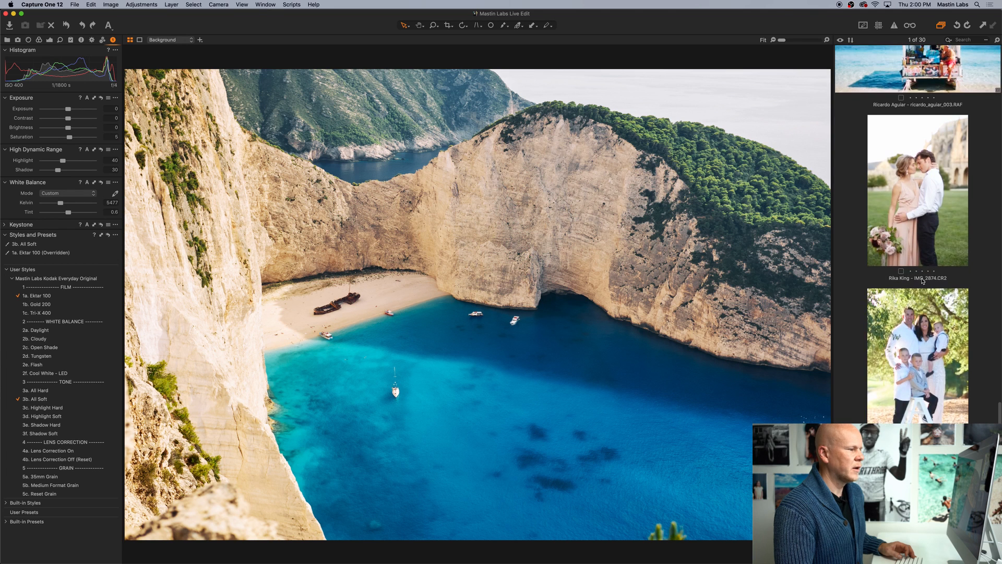
Step: Apply the 1c. Tri-X 400 style to the photo of the embracing couple and lower its Exposure to -0.65
{"action": "left_click", "coordinate": [918, 293]}
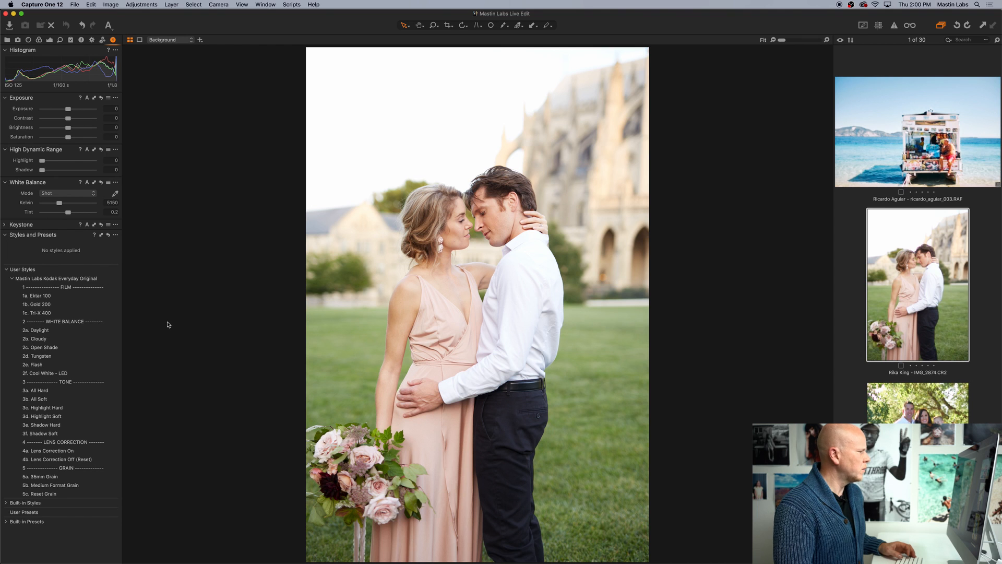
{"action": "left_click", "coordinate": [67, 313]}
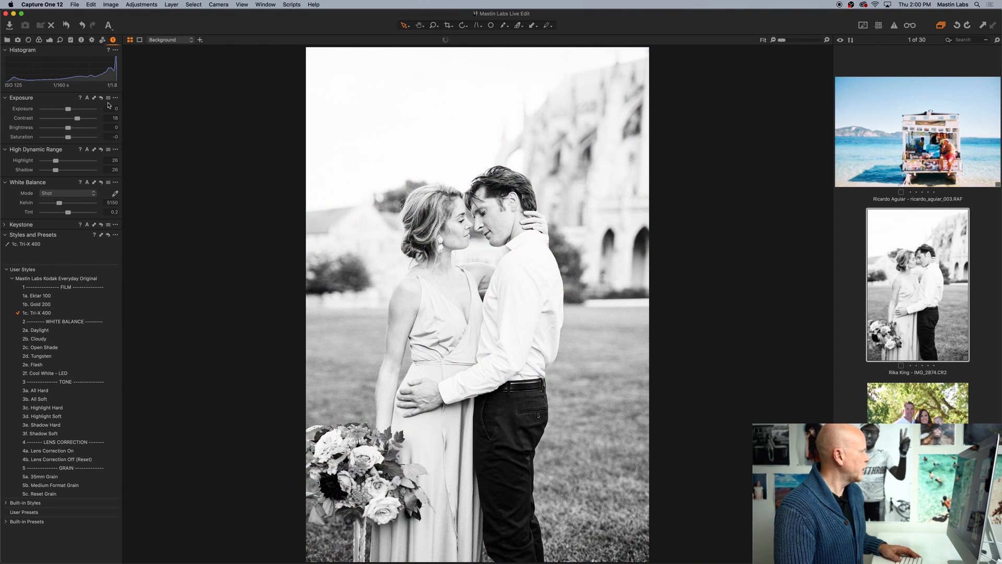
{"action": "left_click_drag", "start_coordinate": [68, 109], "coordinate": [66, 110]}
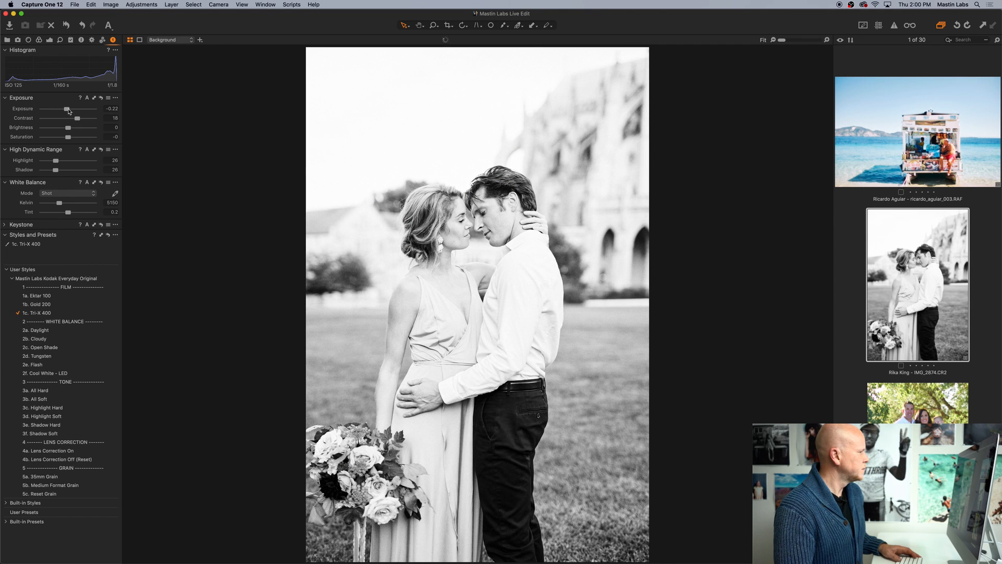
{"action": "left_click_drag", "start_coordinate": [68, 111], "coordinate": [66, 110]}
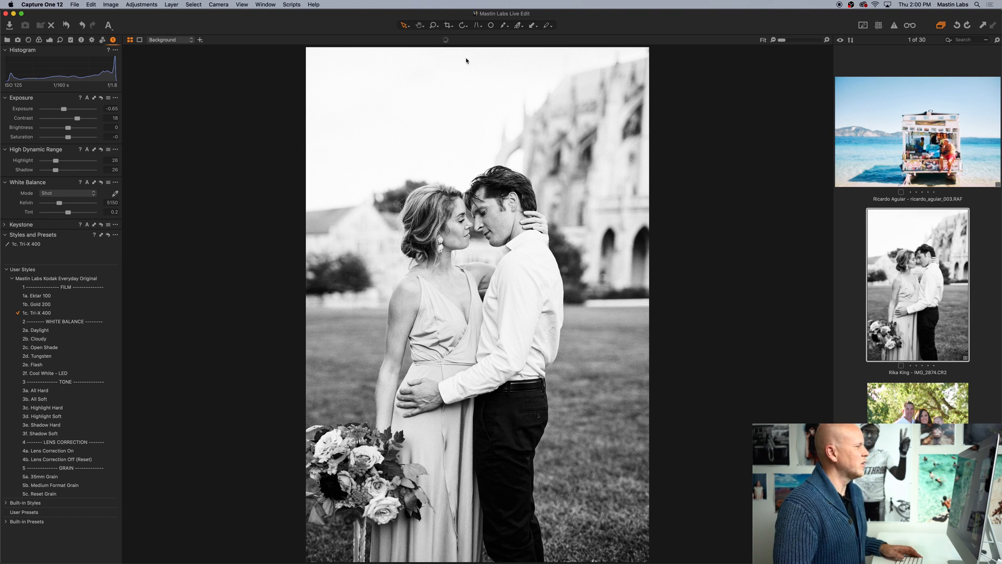
Step: Crop the couple photo to remove the sky above their heads and a narrow strip of grass below
{"action": "left_click", "coordinate": [448, 25]}
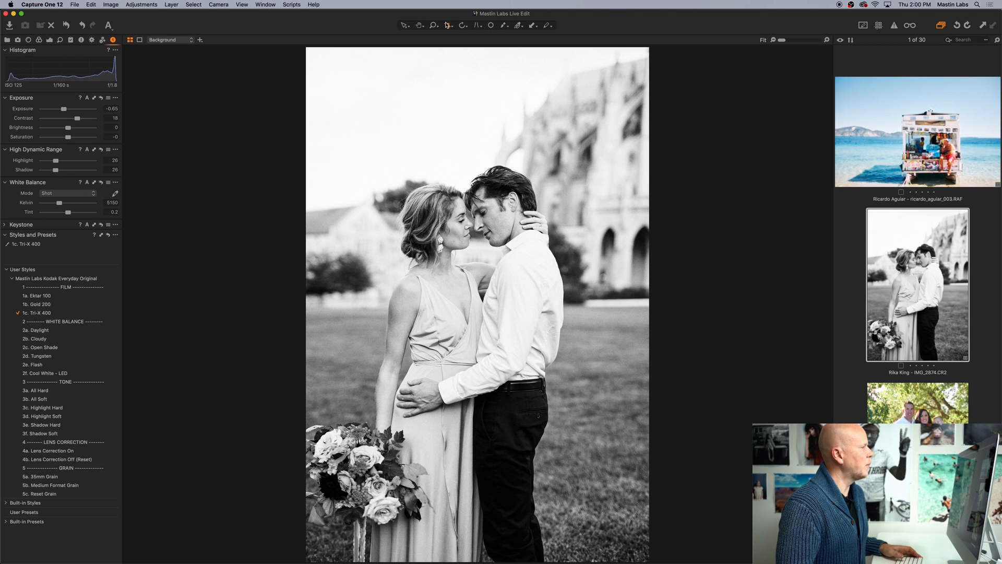
{"action": "left_click_drag", "start_coordinate": [315, 119], "coordinate": [697, 539]}
{"action": "left_click_drag", "start_coordinate": [615, 472], "coordinate": [606, 479]}
{"action": "left_click_drag", "start_coordinate": [639, 124], "coordinate": [668, 114]}
{"action": "mouse_move", "coordinate": [601, 162]}
{"action": "left_mouse_down"}
{"action": "mouse_move", "coordinate": [600, 171]}
{"action": "mouse_move", "coordinate": [603, 163]}
{"action": "left_mouse_up"}
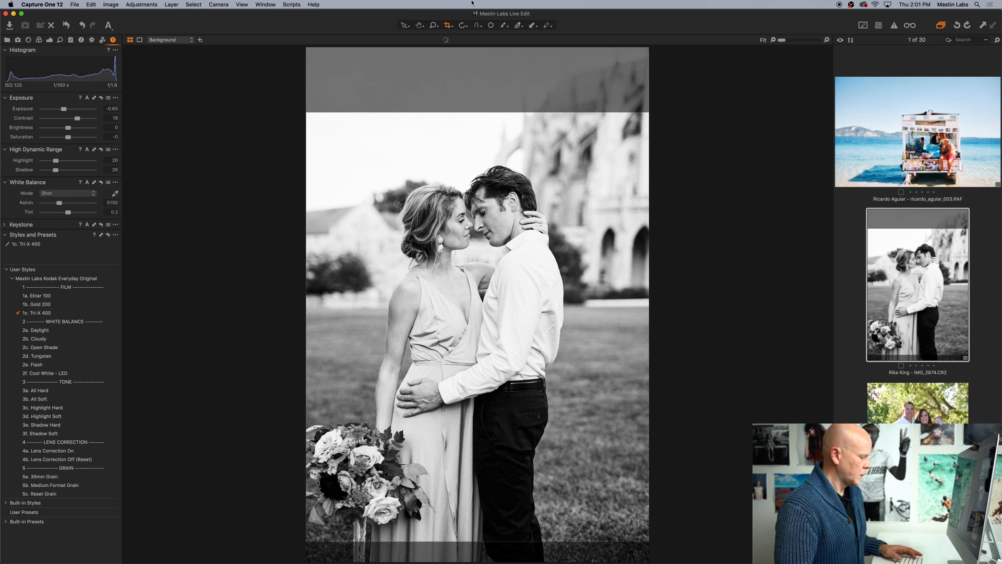
{"action": "left_click_drag", "start_coordinate": [473, 170], "coordinate": [472, 179]}
{"action": "left_click", "coordinate": [405, 27]}
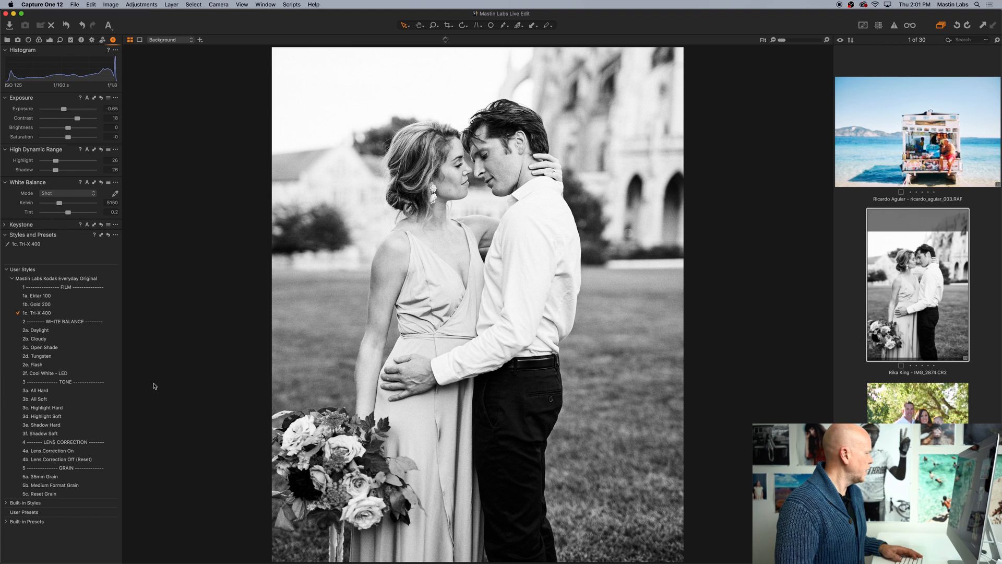
Step: Apply the 3b. All Soft tone to the couple photo and inspect its film grain at 100% and 200% zoom
{"action": "left_click", "coordinate": [84, 401]}
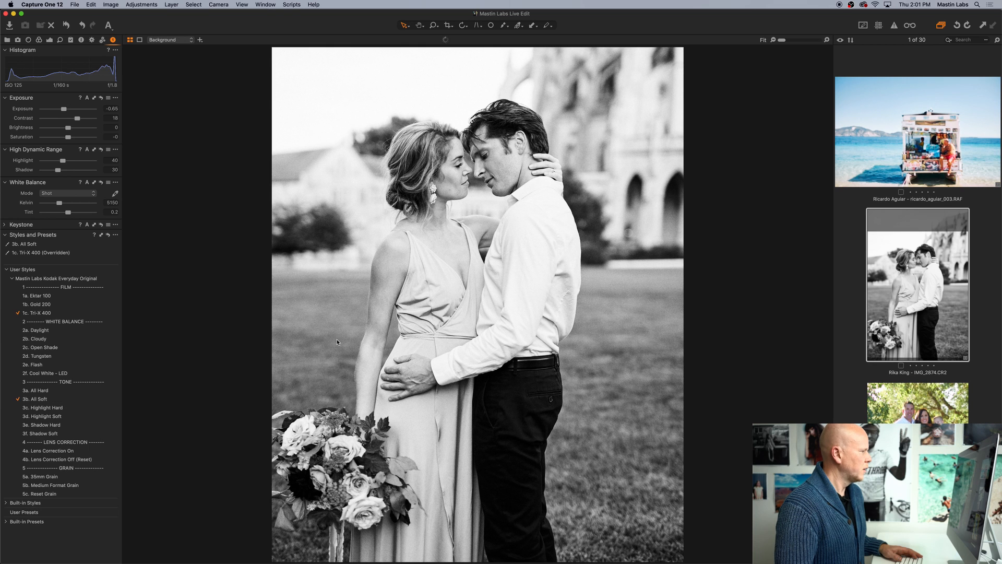
{"action": "left_click", "coordinate": [826, 40]}
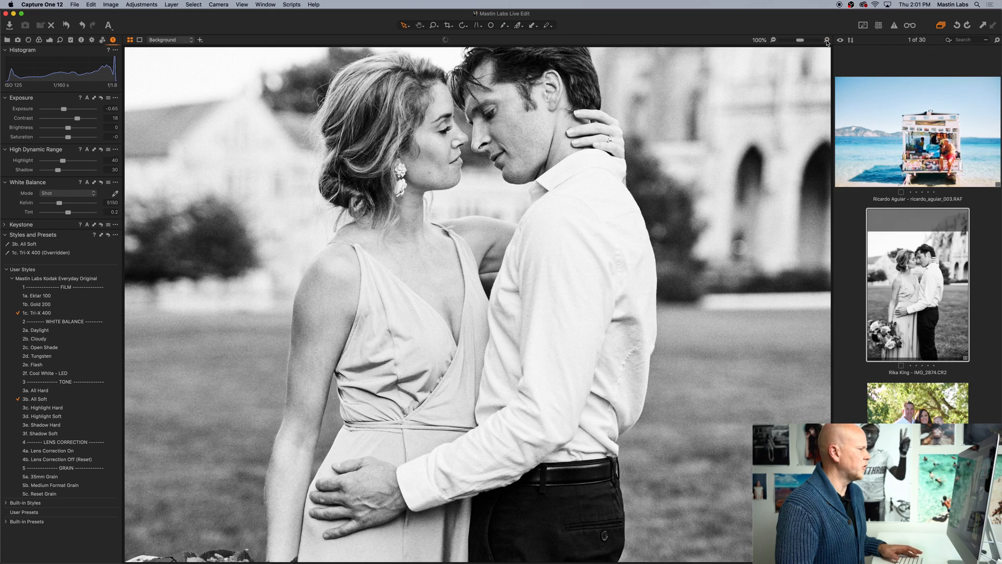
{"action": "left_click", "coordinate": [827, 41]}
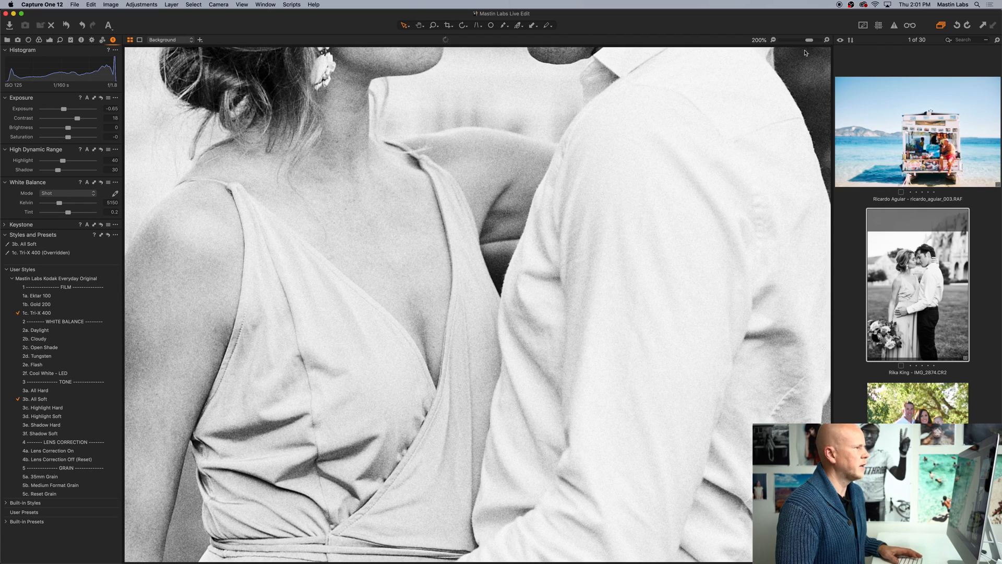
{"action": "left_click", "coordinate": [774, 42]}
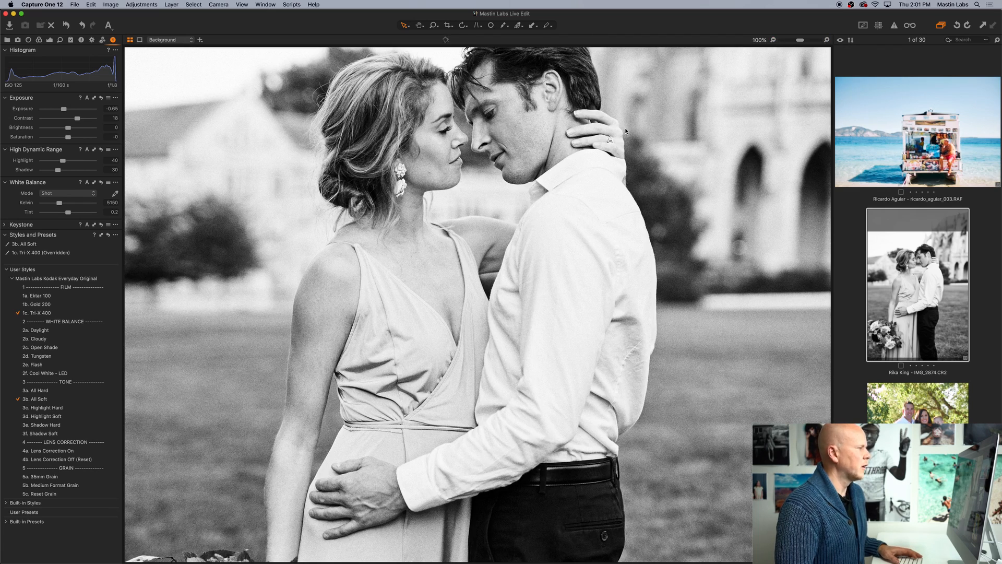
{"action": "left_click_drag", "start_coordinate": [603, 125], "coordinate": [598, 200]}
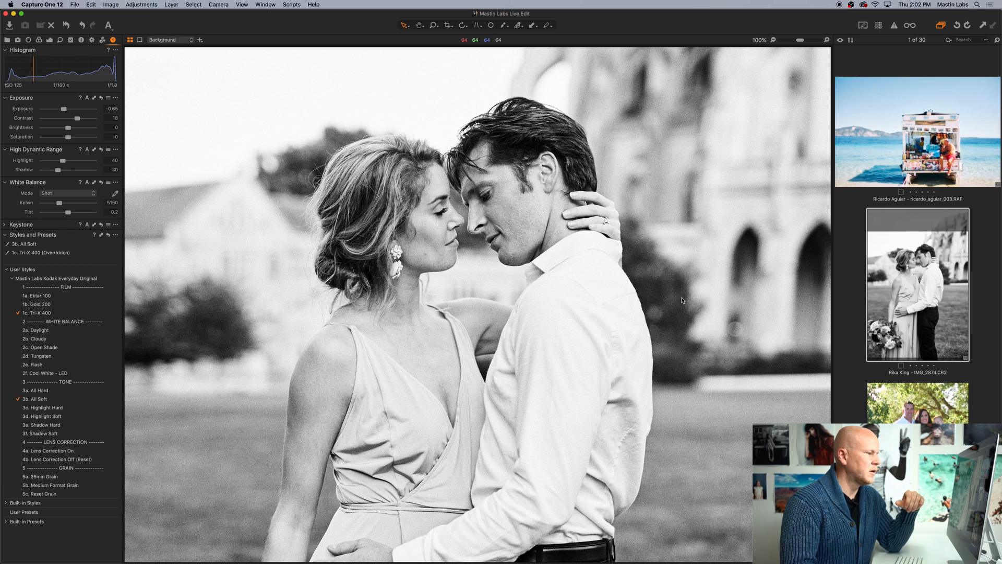
{"action": "left_click_drag", "start_coordinate": [674, 298], "coordinate": [548, 266]}
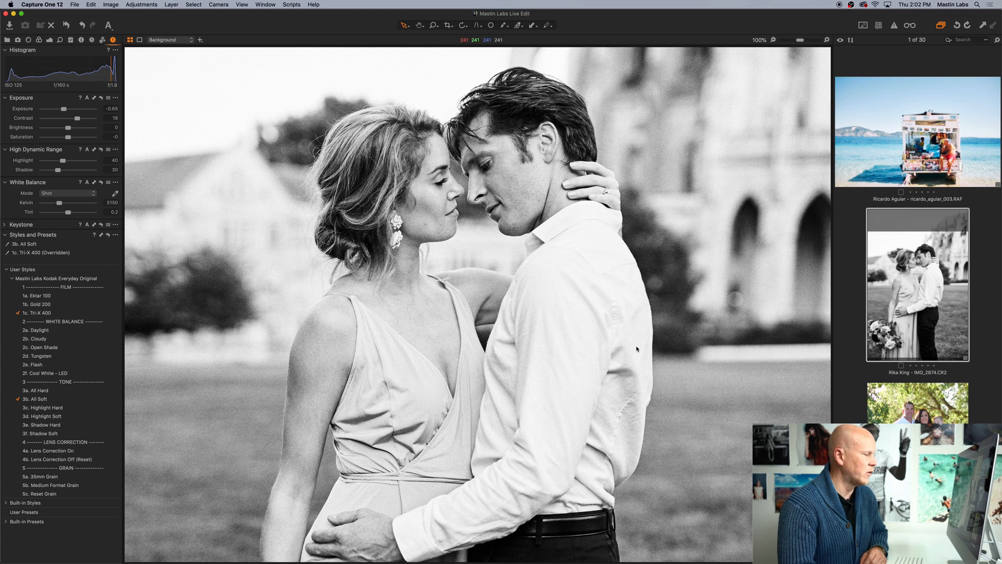
Step: Switch to Lightroom Classic and apply the 1c. Tri-X 400 preset to the same couple photo, viewed whole
{"action": "mouse_move", "coordinate": [446, 560]}
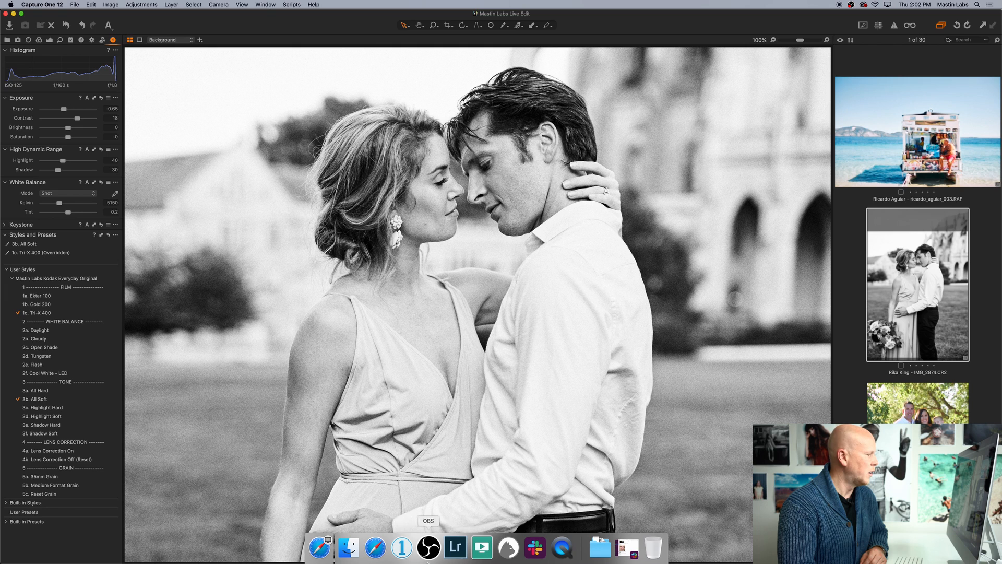
{"action": "left_click", "coordinate": [455, 556]}
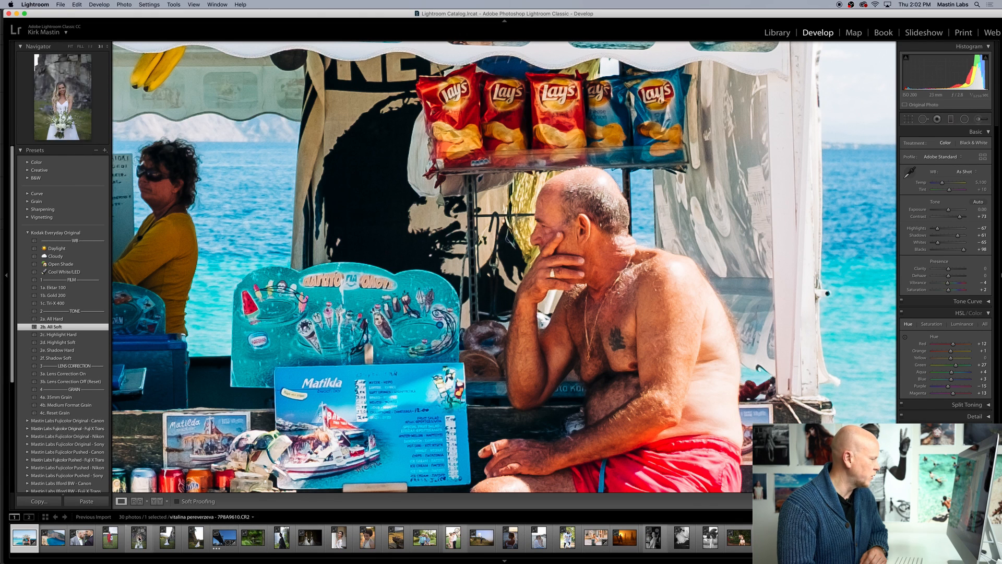
{"action": "left_click", "coordinate": [454, 538]}
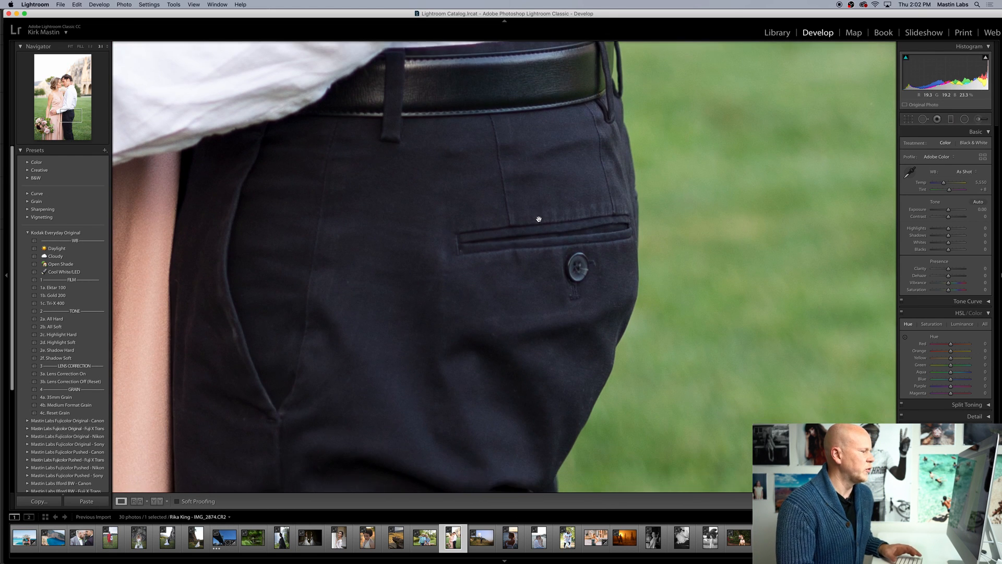
{"action": "left_click", "coordinate": [538, 219]}
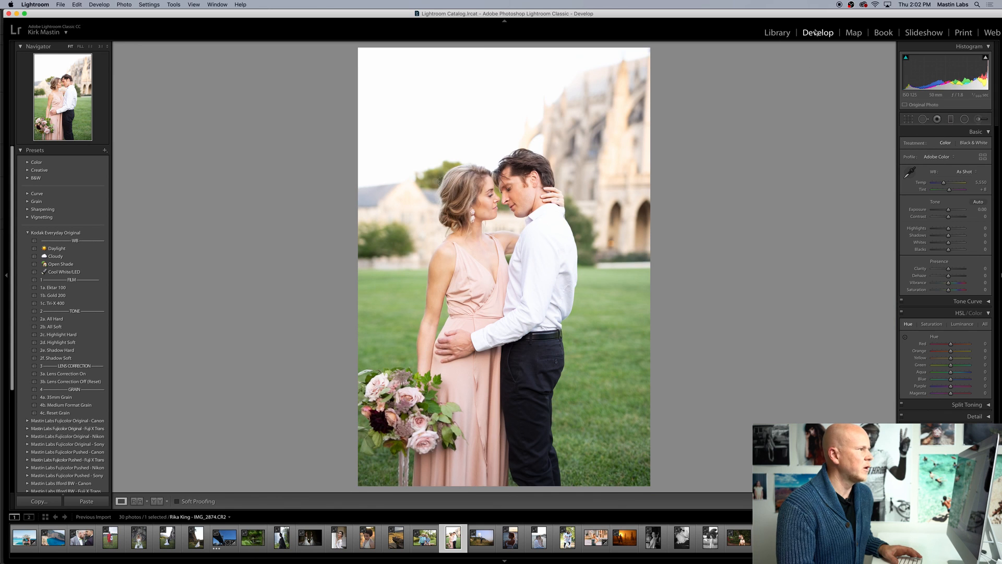
{"action": "left_click", "coordinate": [61, 304]}
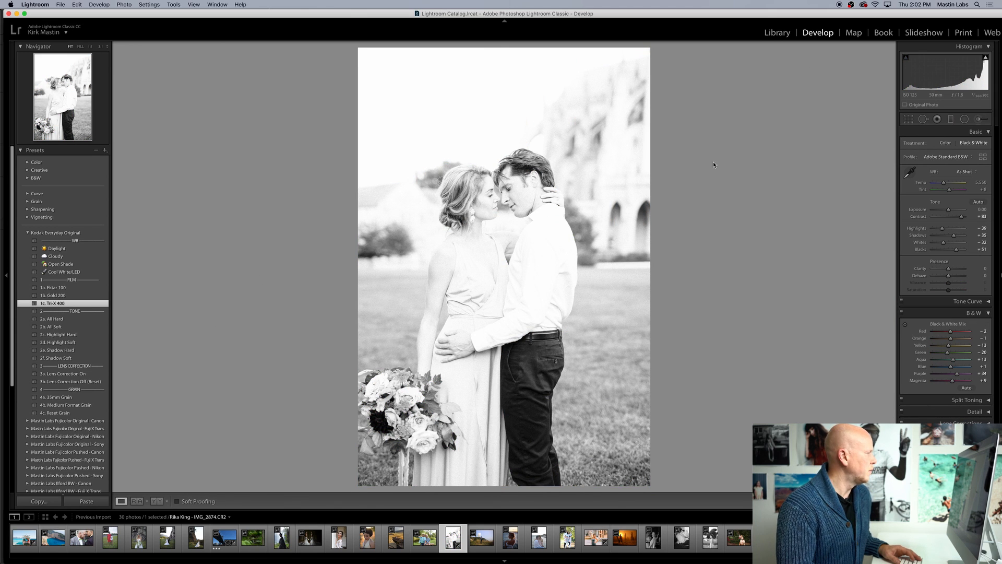
Step: Apply the 2b. All Soft tone preset to the couple photo and set its Exposure to -1.00
{"action": "left_click_drag", "start_coordinate": [949, 209], "coordinate": [945, 210]}
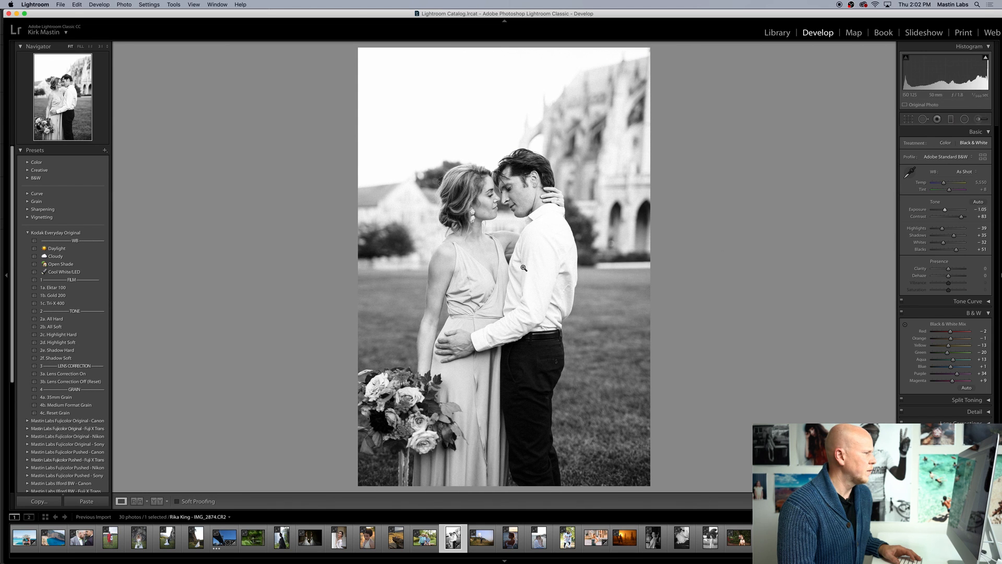
{"action": "left_click", "coordinate": [86, 326]}
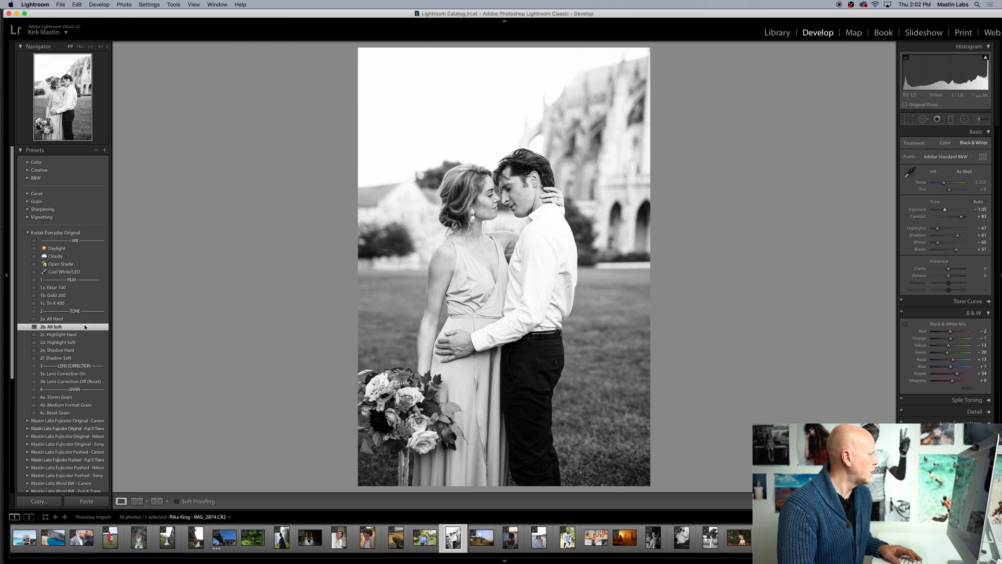
{"action": "left_click_drag", "start_coordinate": [945, 209], "coordinate": [946, 210]}
Step: Compare with the Capture One version, zoom in on the couple in Lightroom Classic and set Exposure to -1.15
{"action": "mouse_move", "coordinate": [438, 561]}
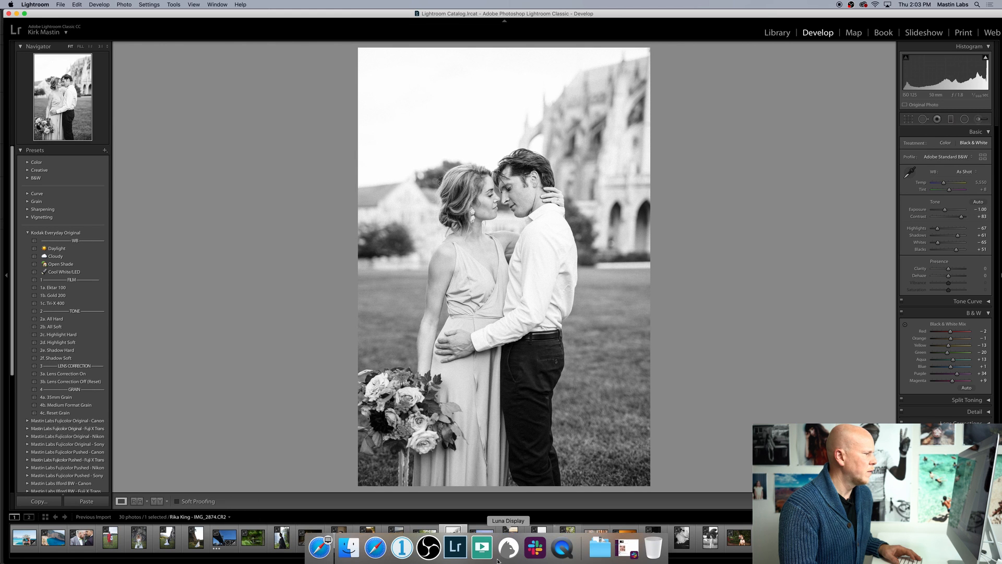
{"action": "left_click", "coordinate": [400, 552]}
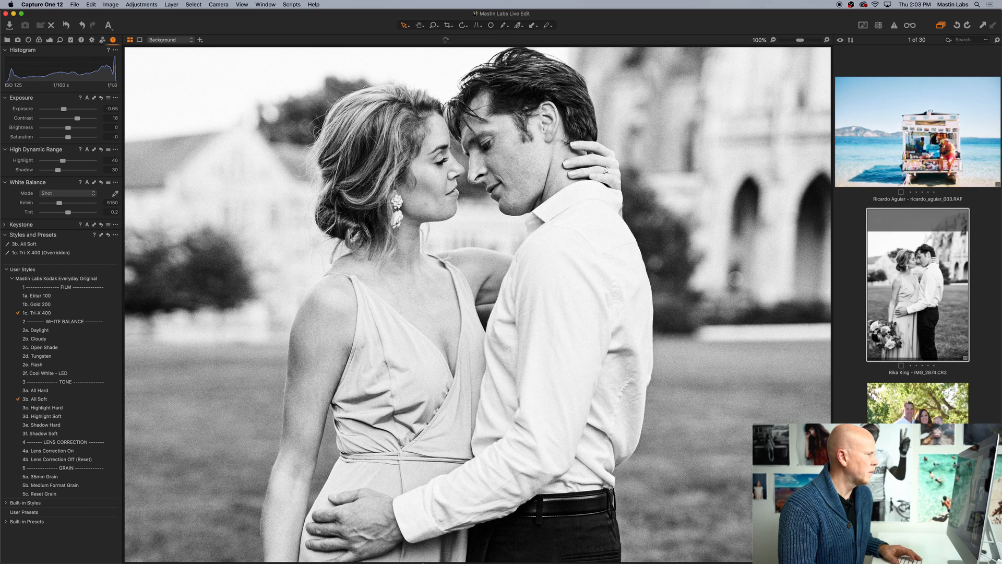
{"action": "left_click", "coordinate": [449, 552]}
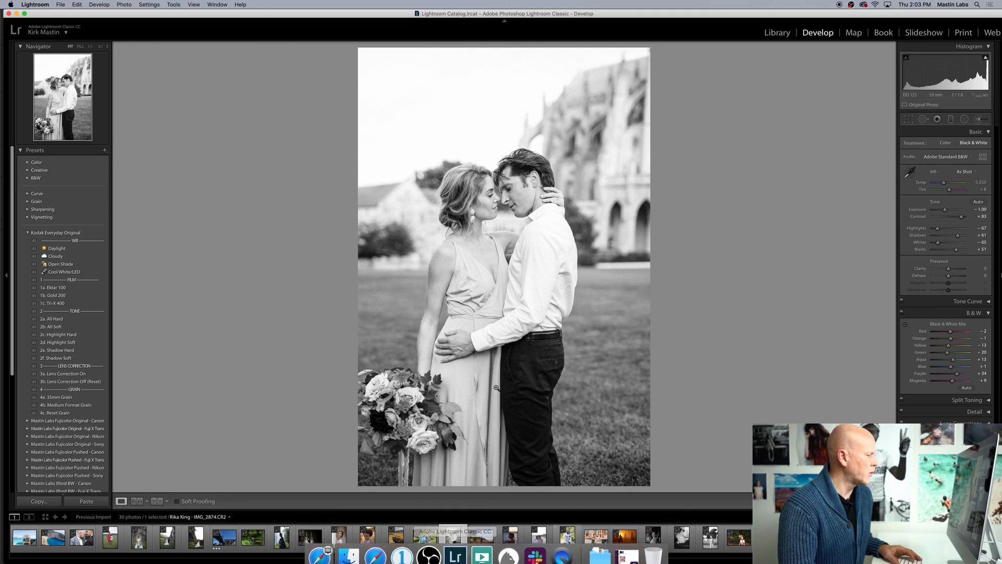
{"action": "left_click", "coordinate": [524, 214]}
{"action": "left_click", "coordinate": [523, 202]}
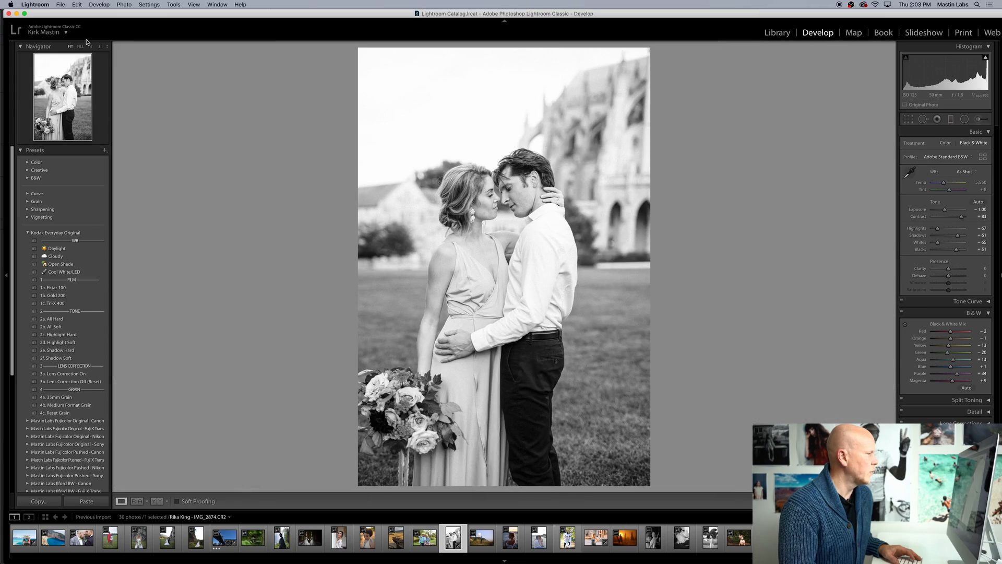
{"action": "left_click", "coordinate": [398, 138]}
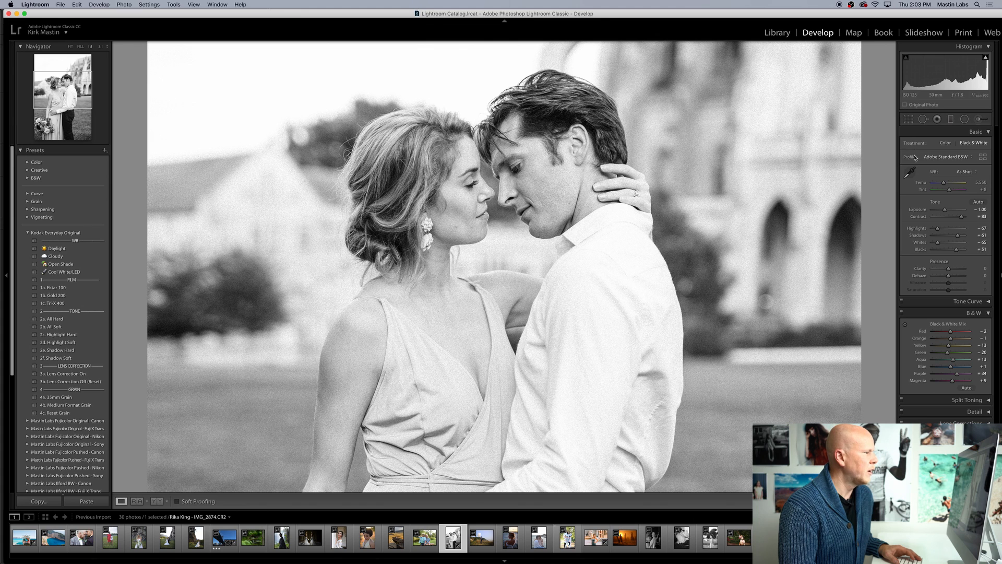
{"action": "left_click_drag", "start_coordinate": [945, 211], "coordinate": [944, 210]}
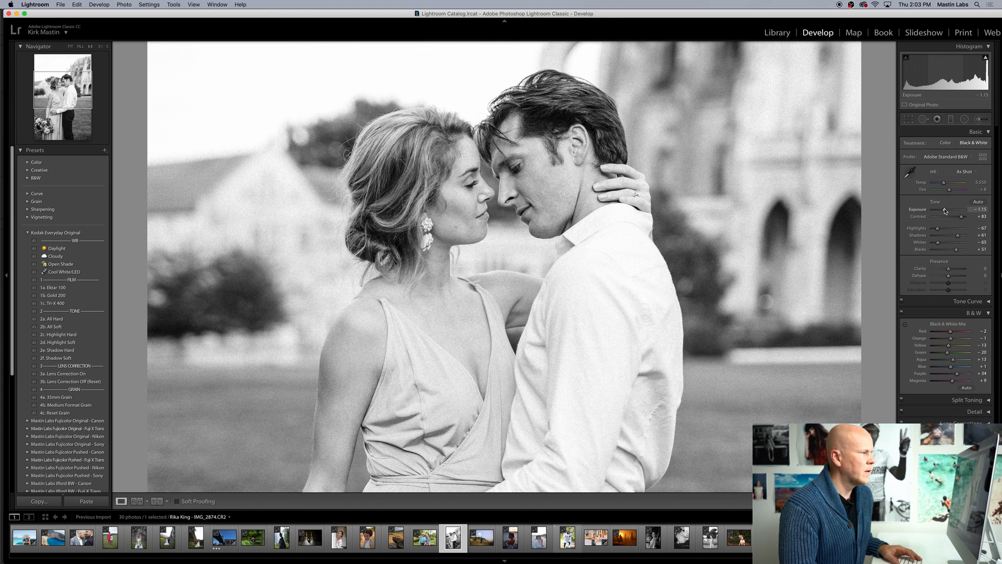
Step: Recheck the Capture One version, return to Lightroom Classic, set the couple photo's Exposure to -1.30 and inspect its tones and grain up close
{"action": "mouse_move", "coordinate": [455, 558]}
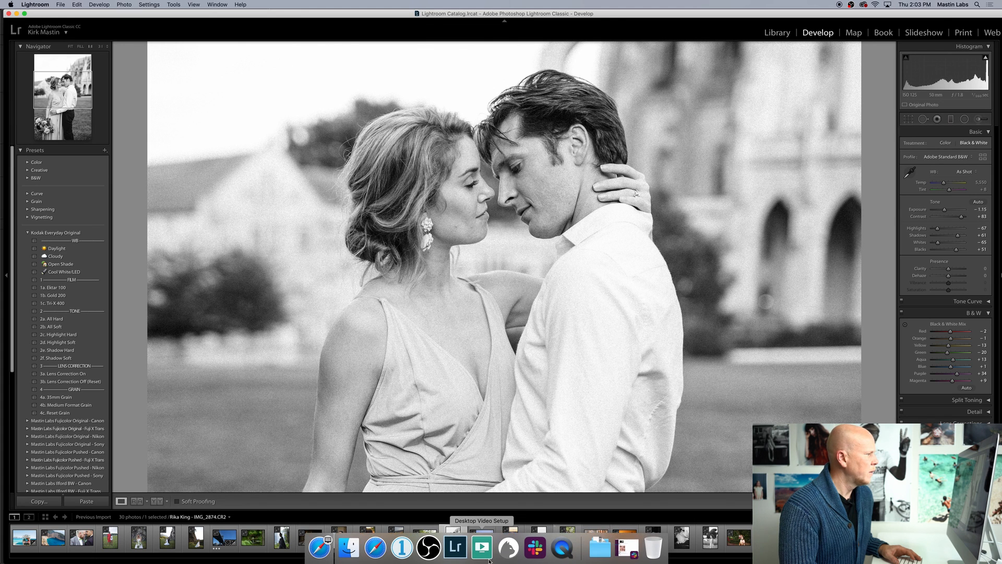
{"action": "left_click", "coordinate": [401, 550]}
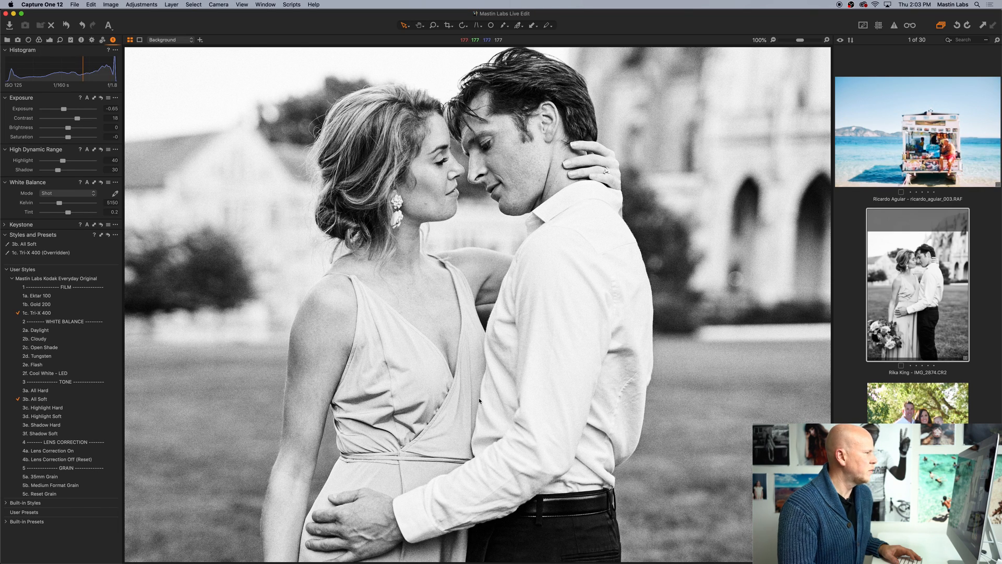
{"action": "mouse_move", "coordinate": [458, 557]}
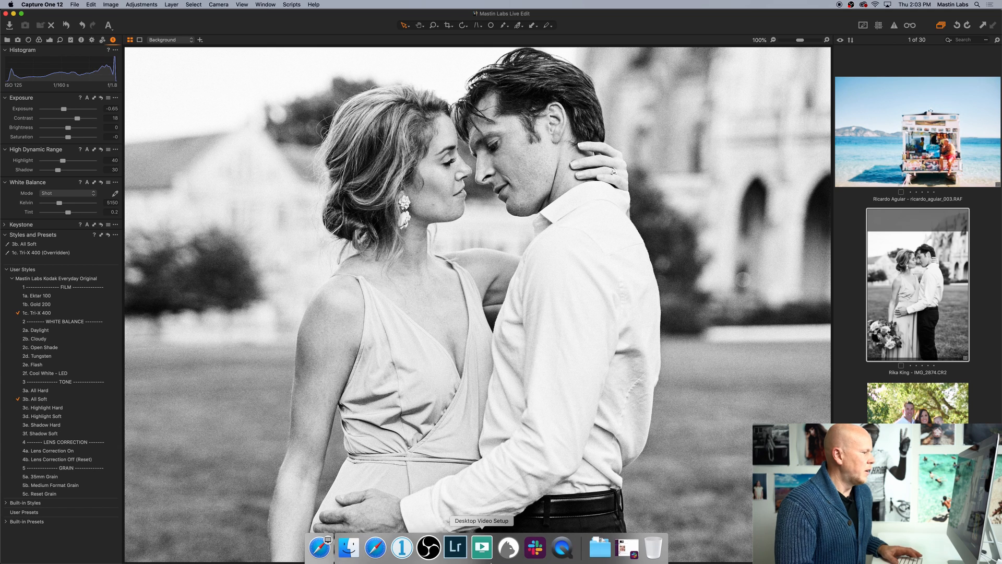
{"action": "left_click", "coordinate": [456, 553]}
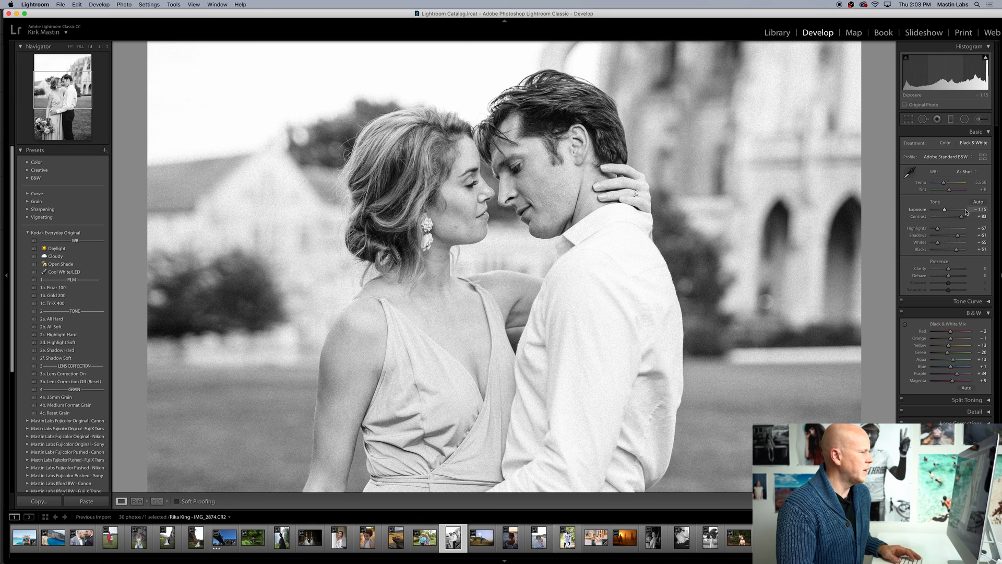
{"action": "left_click_drag", "start_coordinate": [947, 212], "coordinate": [946, 212]}
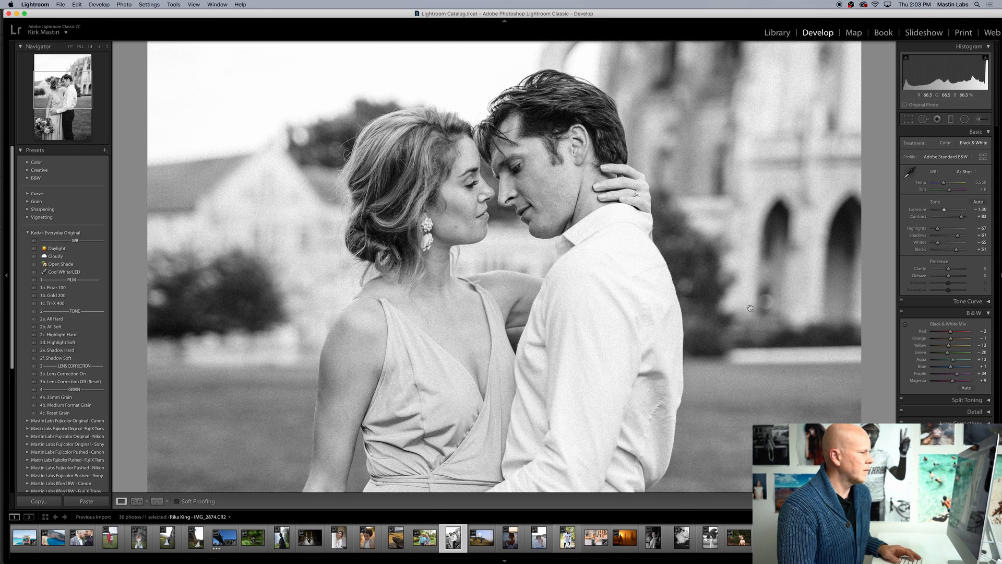
{"action": "left_click", "coordinate": [712, 293]}
{"action": "left_click", "coordinate": [560, 257]}
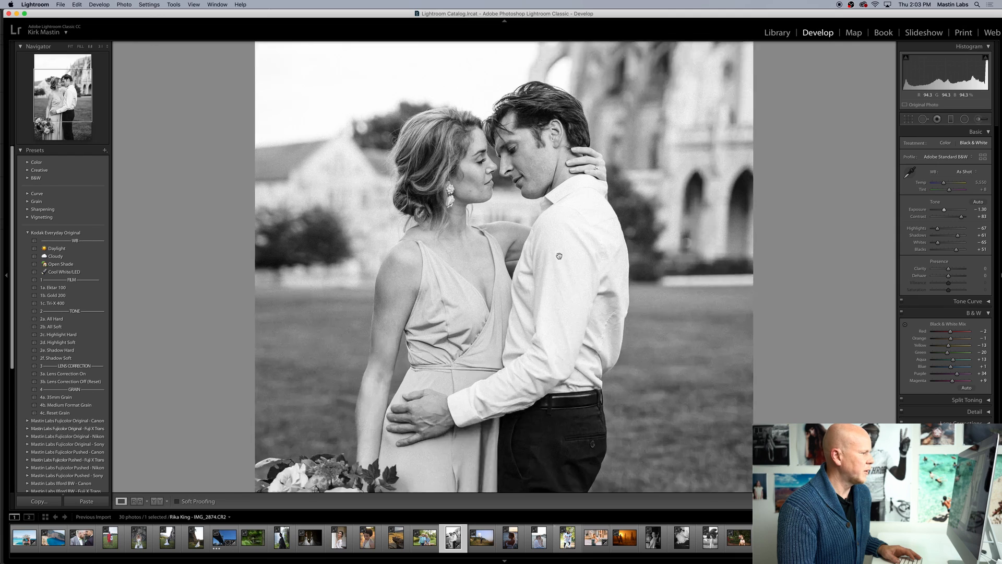
{"action": "left_click_drag", "start_coordinate": [629, 245], "coordinate": [581, 263]}
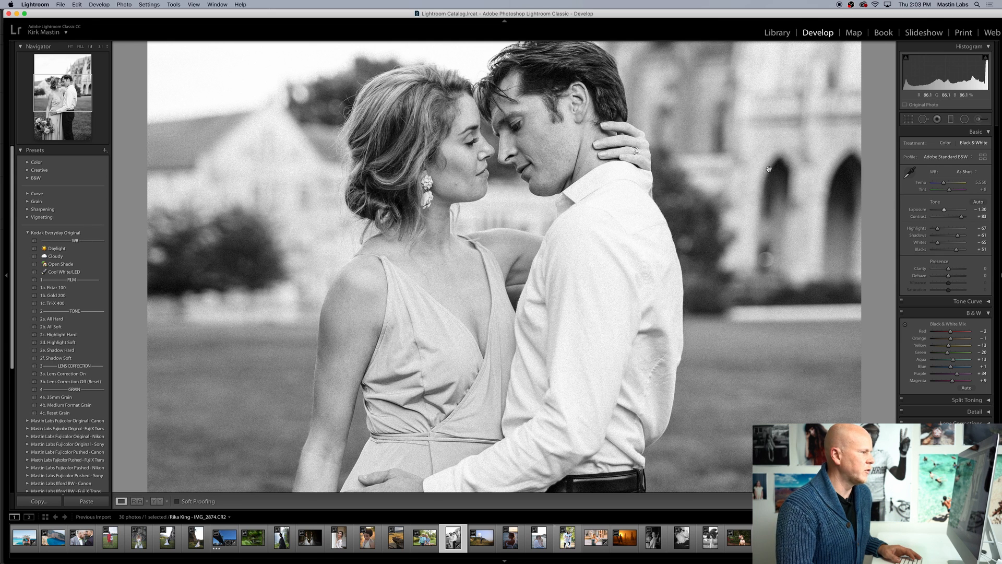
{"action": "scroll", "coordinate": [730, 176], "scroll_direction": "up", "scroll_amount": 5}
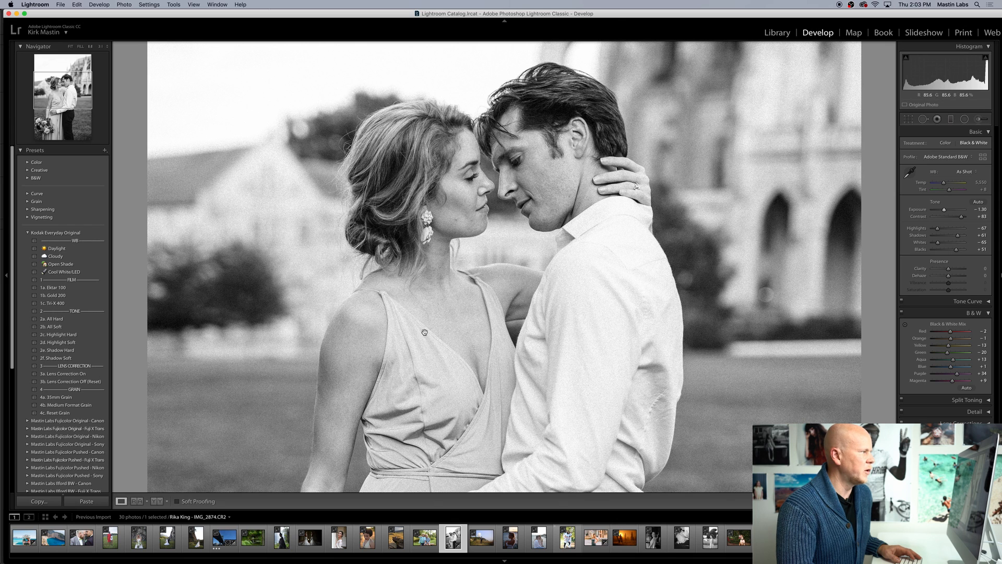
{"action": "mouse_move", "coordinate": [418, 561]}
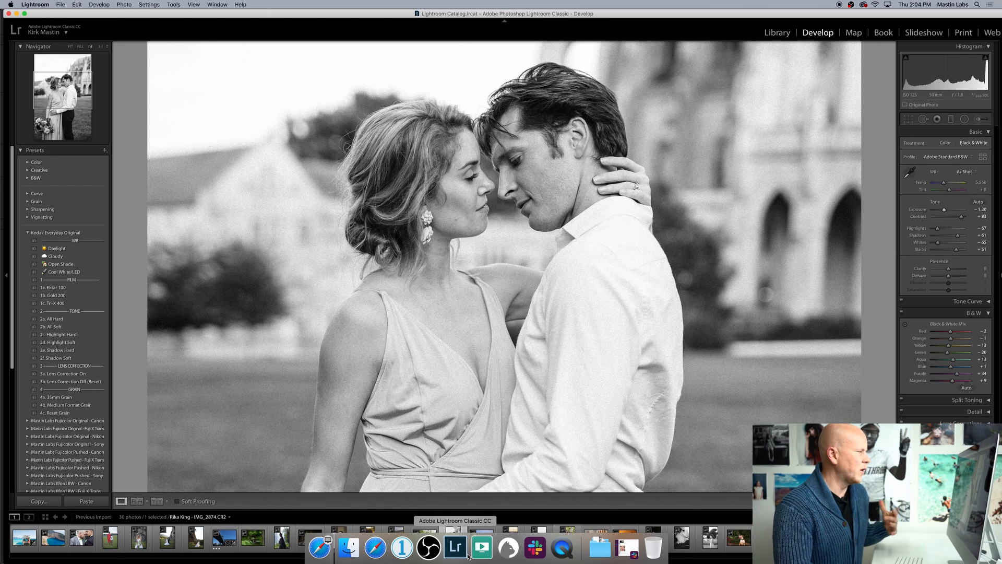
Step: Switch to Capture One, view the whole photo and open the wedding couple photo 7P8A9639.CR2 taken beside the cliff
{"action": "left_click", "coordinate": [401, 550]}
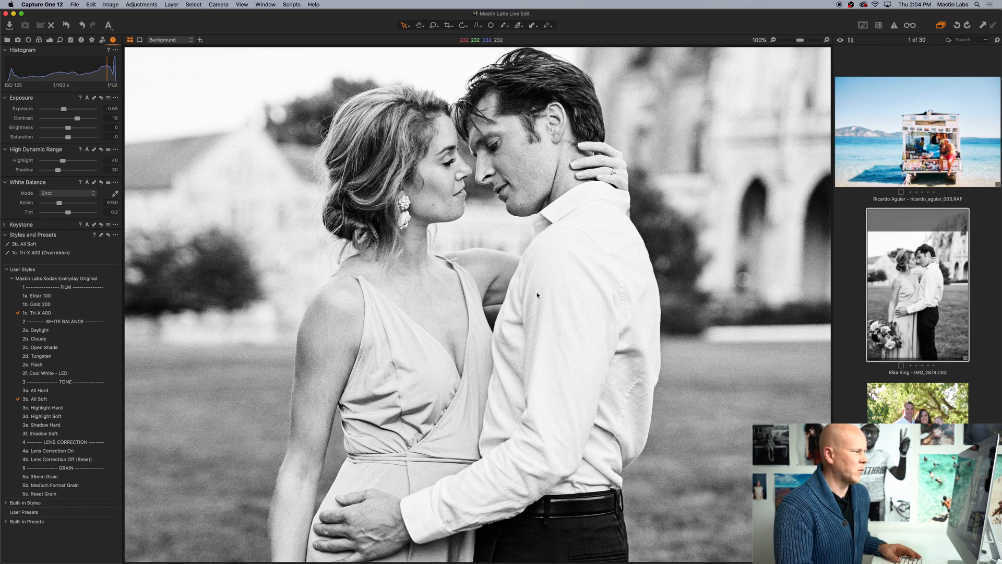
{"action": "left_click", "coordinate": [774, 40]}
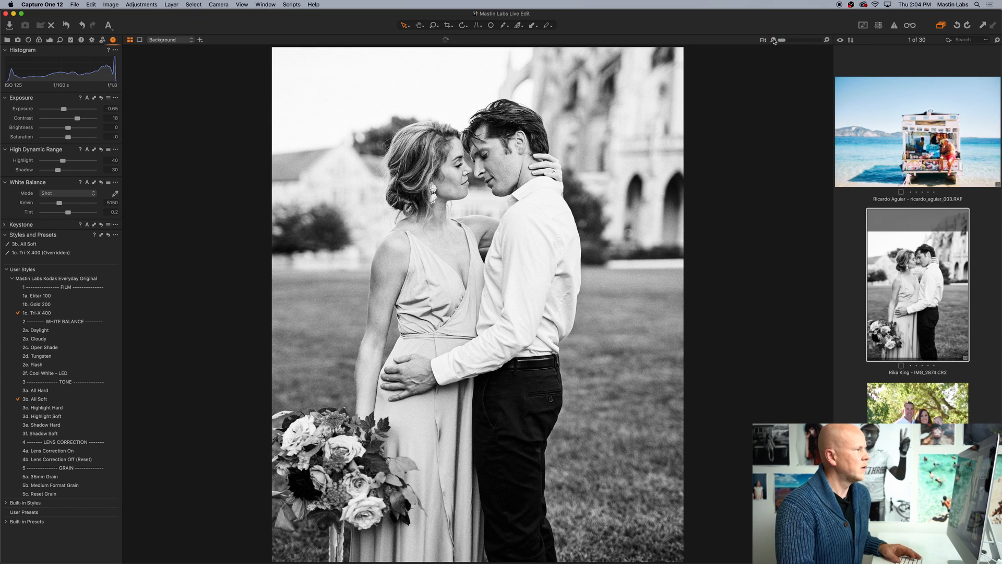
{"action": "scroll", "coordinate": [918, 340], "scroll_direction": "down", "scroll_amount": 5}
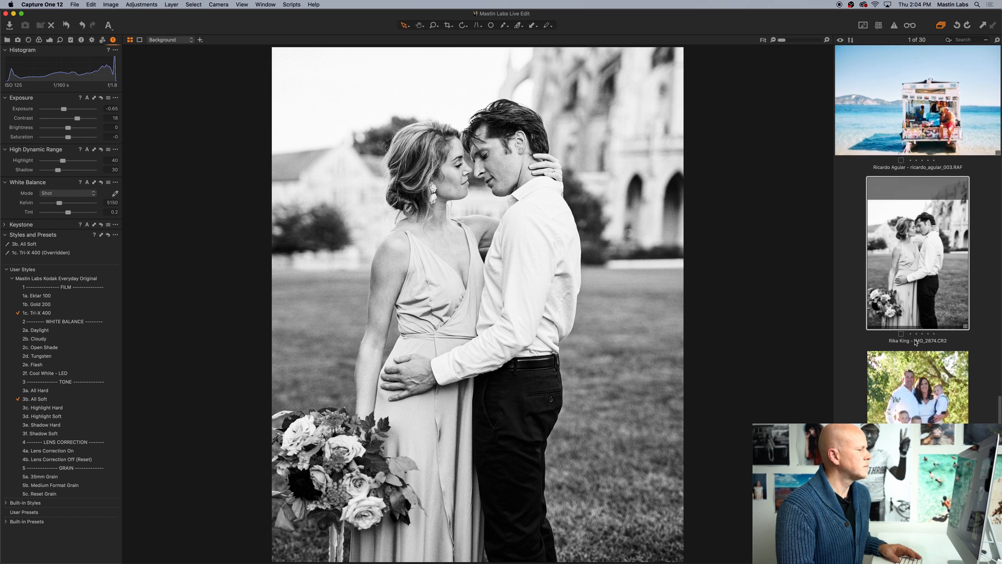
{"action": "scroll", "coordinate": [914, 343], "scroll_direction": "down", "scroll_amount": 10}
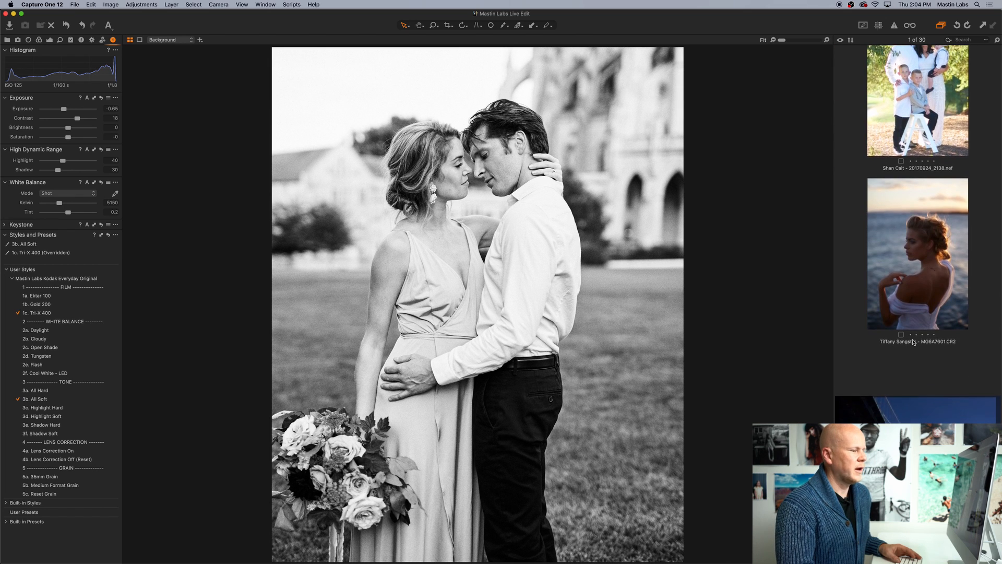
{"action": "scroll", "coordinate": [903, 329], "scroll_direction": "down", "scroll_amount": 13}
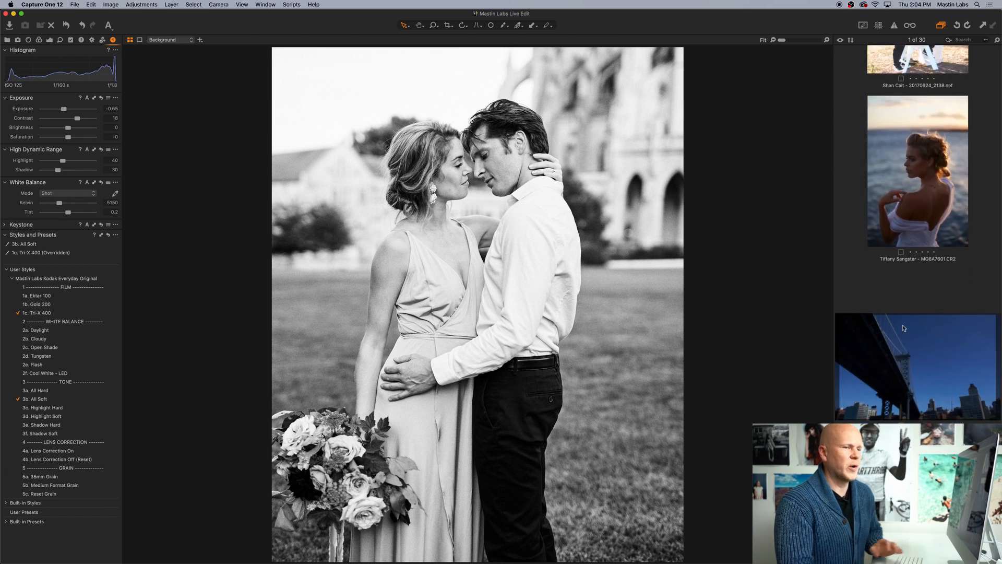
{"action": "scroll", "coordinate": [906, 329], "scroll_direction": "down", "scroll_amount": 6}
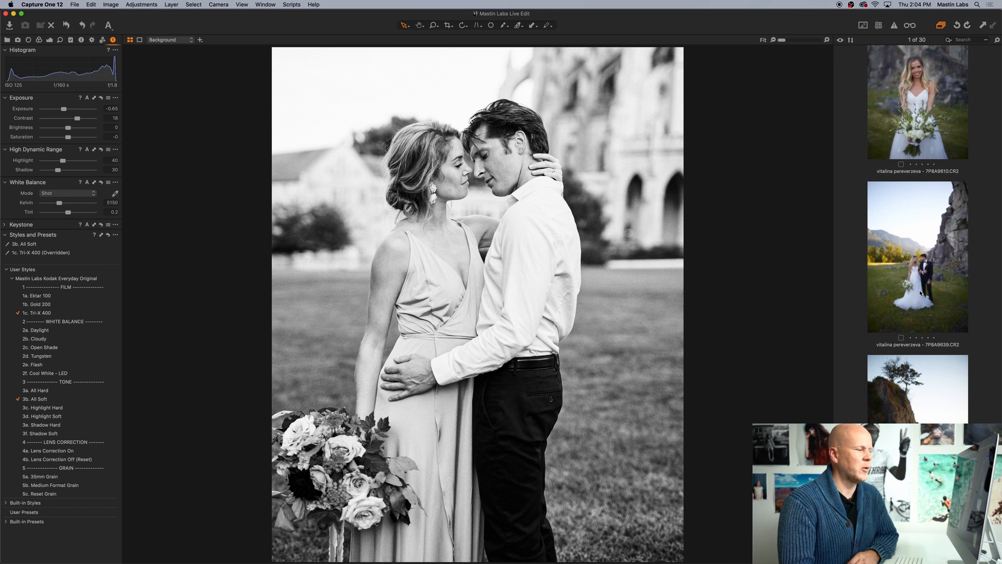
{"action": "scroll", "coordinate": [920, 293], "scroll_direction": "down", "scroll_amount": 2}
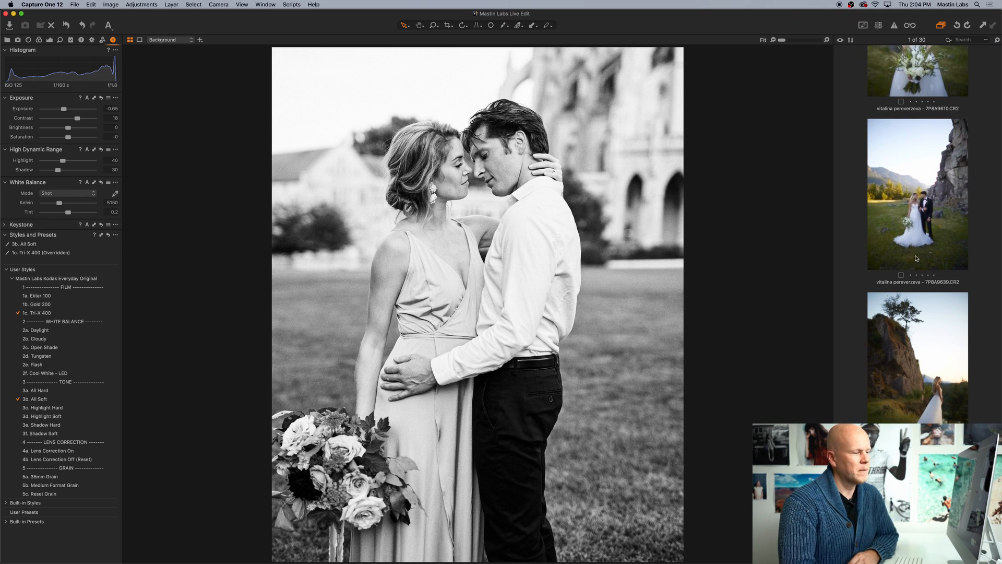
{"action": "left_click", "coordinate": [929, 207]}
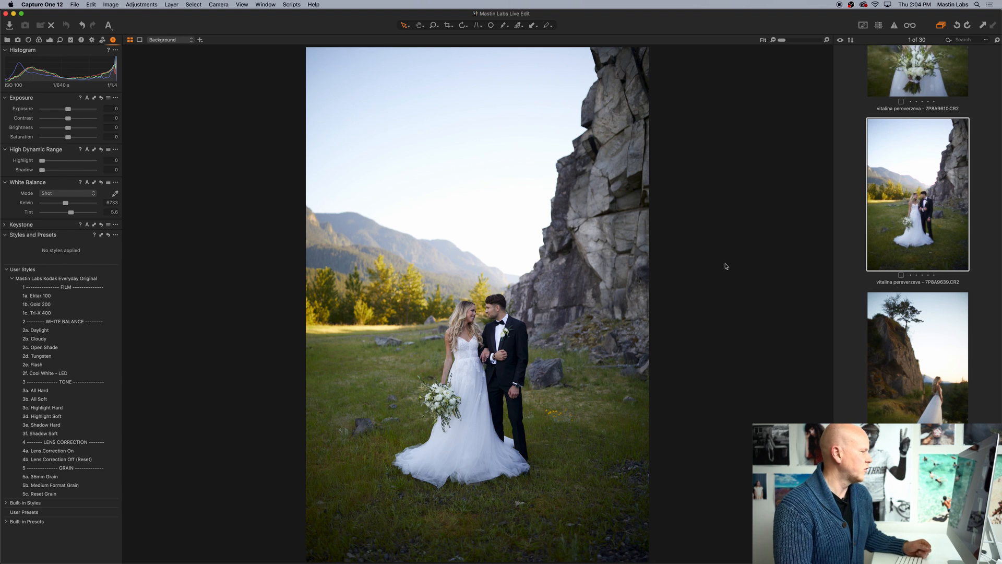
Step: Check the photo of the bride below the rock, return to the wedding couple photo and apply the 1a. Ektar 100 style
{"action": "left_click", "coordinate": [894, 357]}
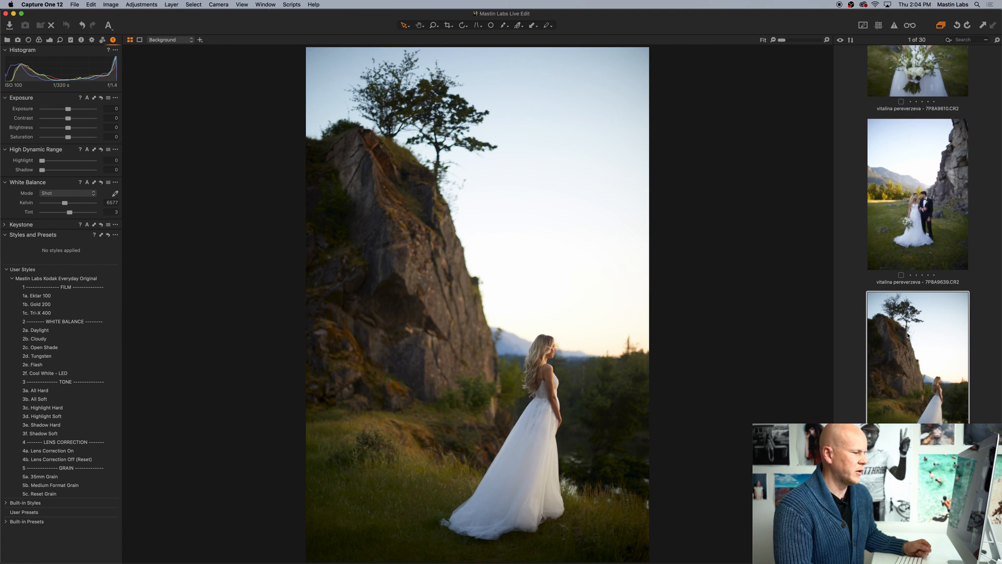
{"action": "scroll", "coordinate": [918, 220], "scroll_direction": "up", "scroll_amount": 1}
{"action": "scroll", "coordinate": [918, 219], "scroll_direction": "up", "scroll_amount": 1}
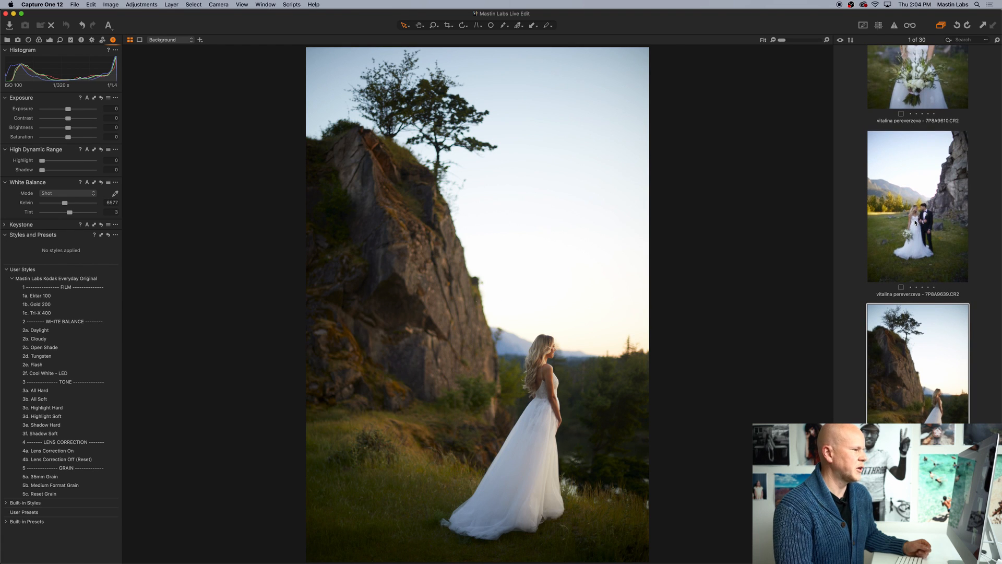
{"action": "left_click", "coordinate": [916, 222]}
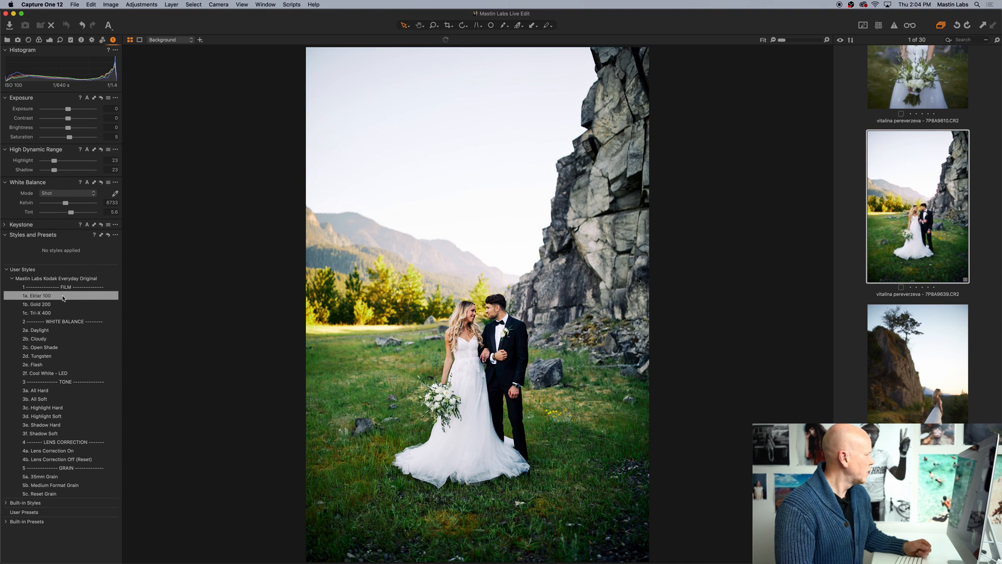
{"action": "left_click", "coordinate": [63, 296]}
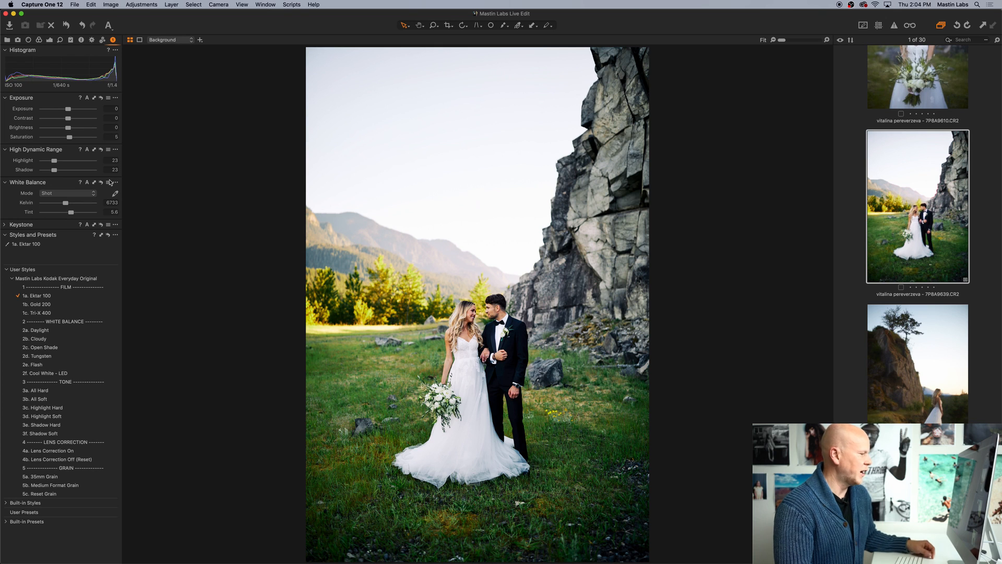
Step: Set the couple photo's white balance to Kelvin 7281 and Tint 7.1, and apply the 4a. Lens Correction On style
{"action": "left_click_drag", "start_coordinate": [65, 202], "coordinate": [67, 204]}
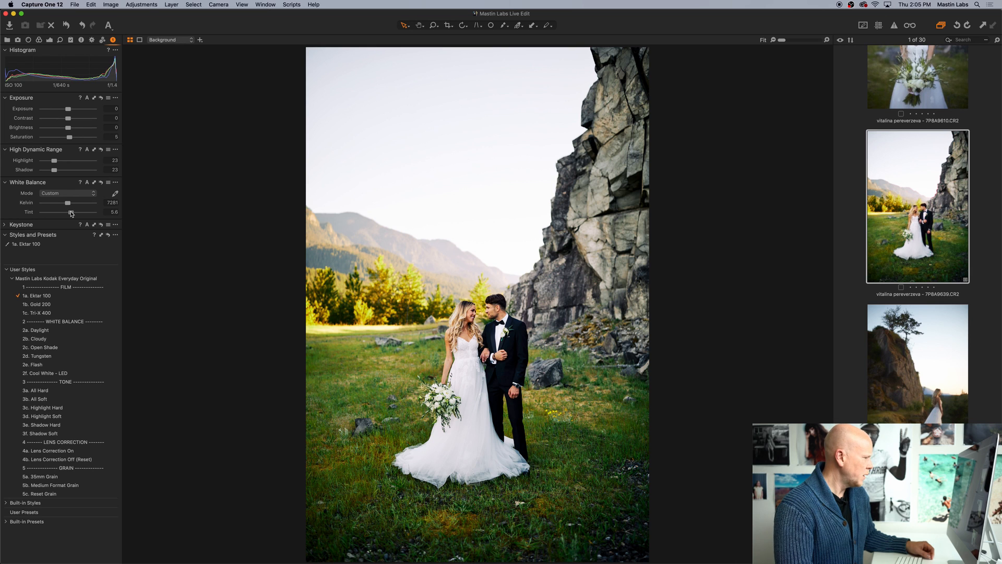
{"action": "left_click_drag", "start_coordinate": [72, 213], "coordinate": [72, 213]}
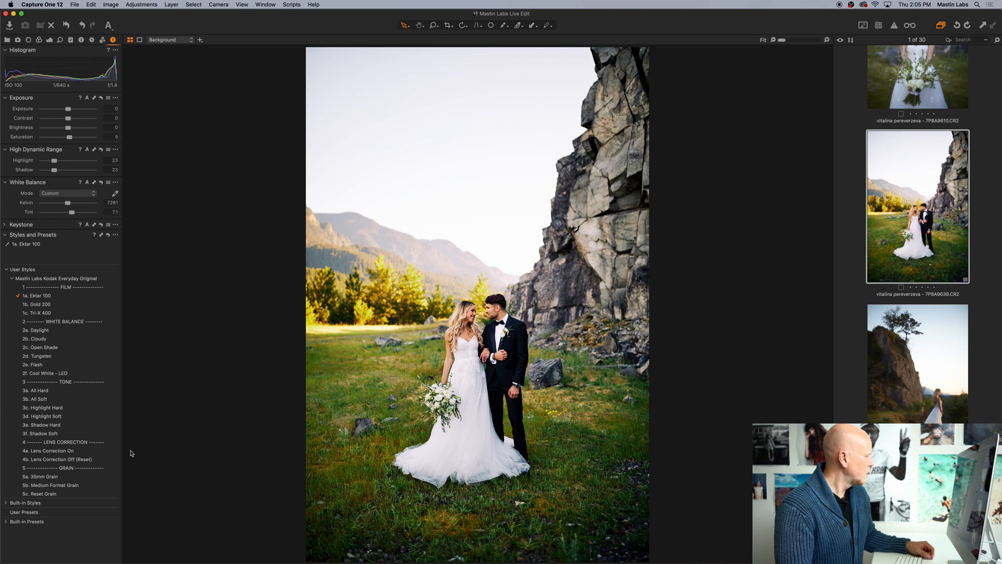
{"action": "left_click", "coordinate": [82, 451]}
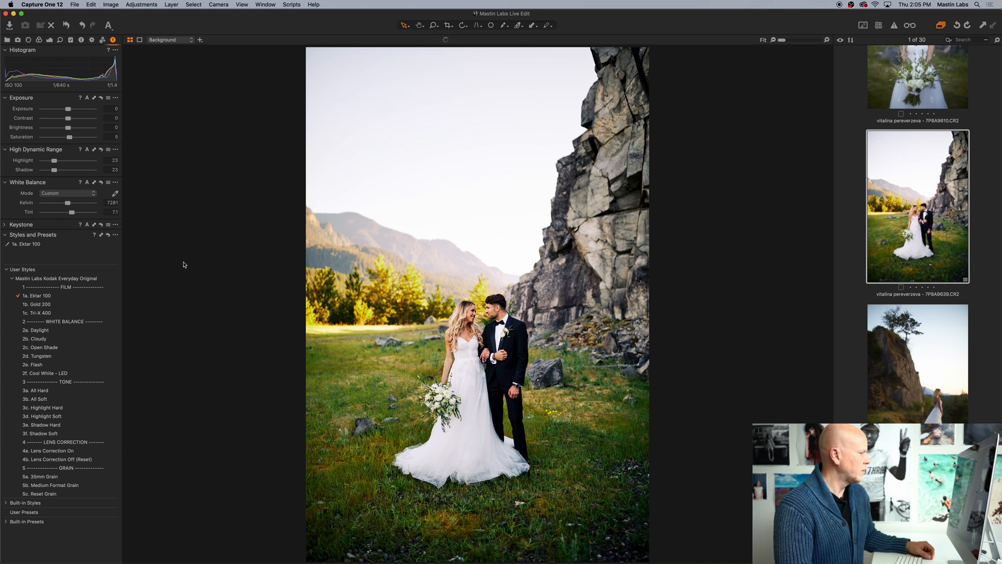
Step: Crop the couple photo to trim excess sky and foreground grass, and compare the edit with the original by resetting and restoring the adjustments
{"action": "left_click", "coordinate": [448, 26]}
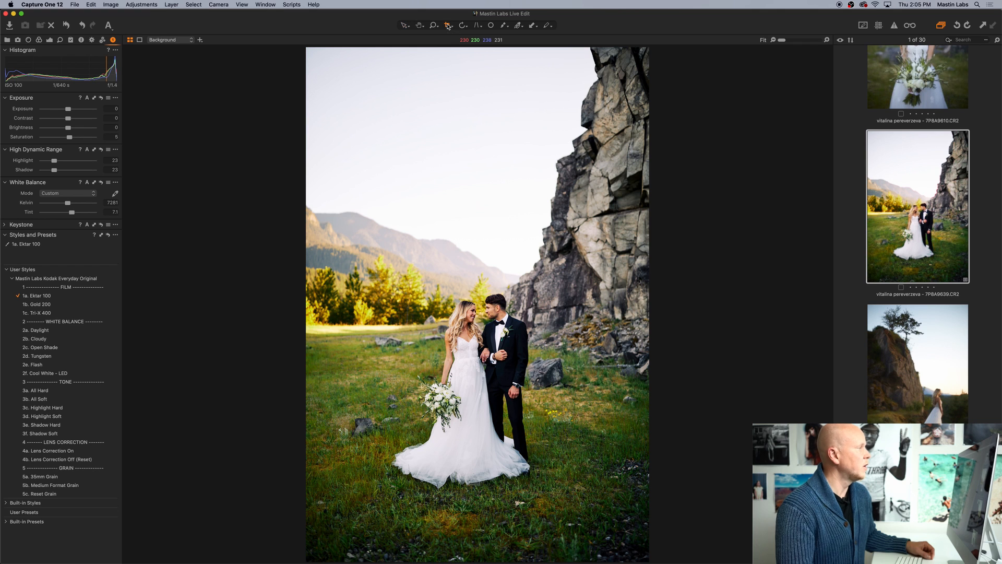
{"action": "left_click_drag", "start_coordinate": [315, 98], "coordinate": [713, 521]}
{"action": "left_click_drag", "start_coordinate": [534, 315], "coordinate": [522, 325]}
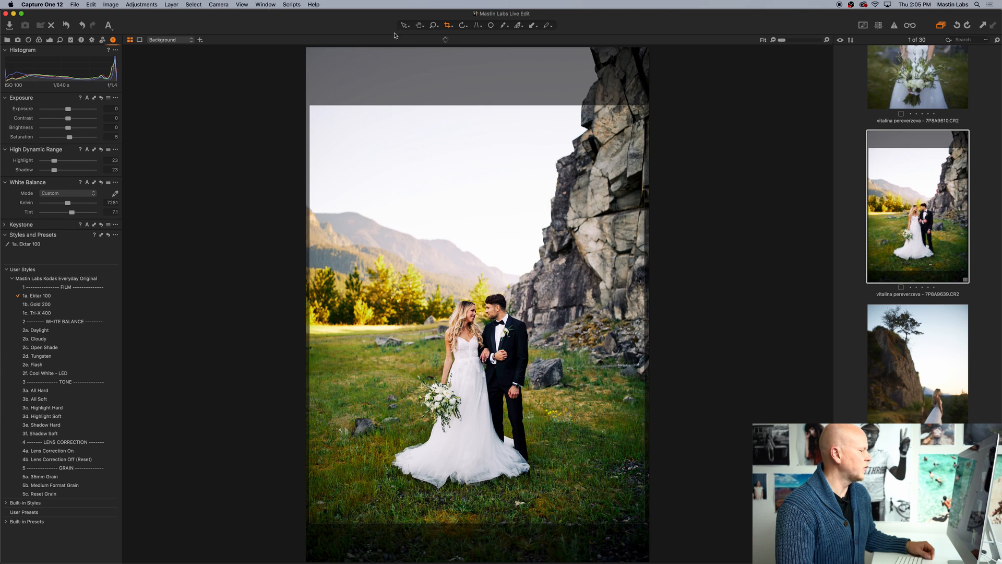
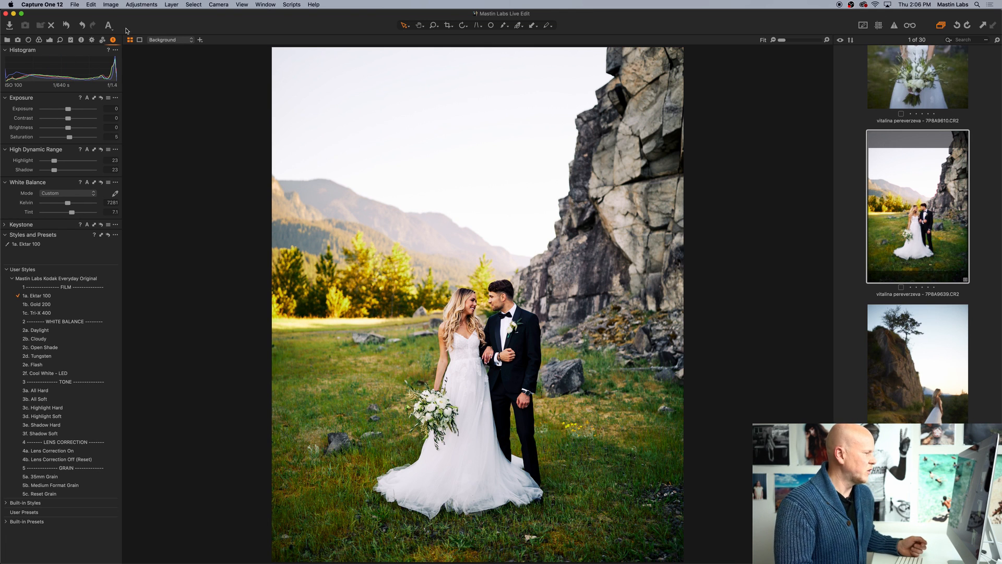
{"action": "left_click", "coordinate": [66, 25]}
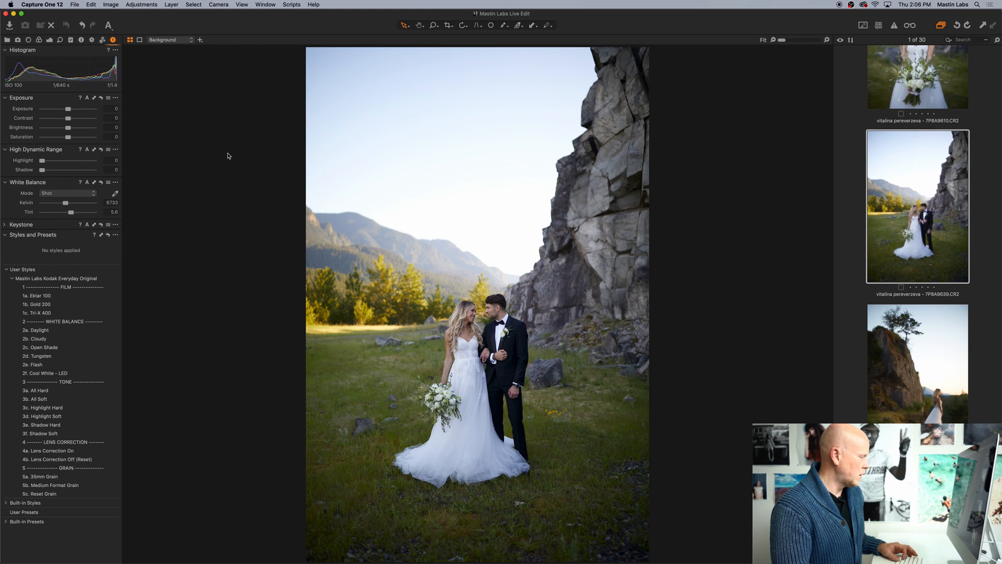
{"action": "key", "text": "super+z"}
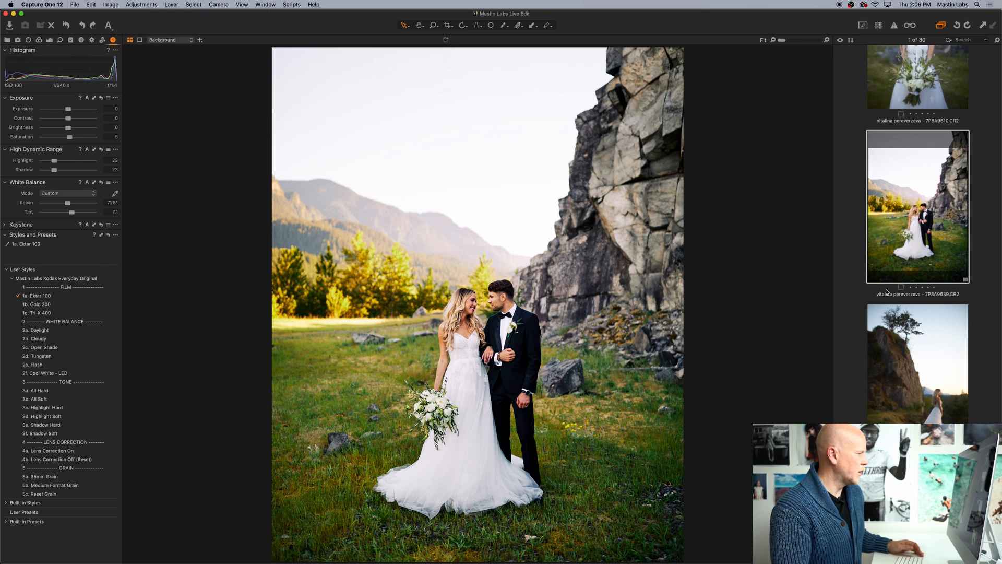
Step: Browse the remaining photos, open the bridge photo with the deep blue sky and apply the 1a. Ektar 100 style
{"action": "scroll", "coordinate": [901, 348], "scroll_direction": "down", "scroll_amount": 10}
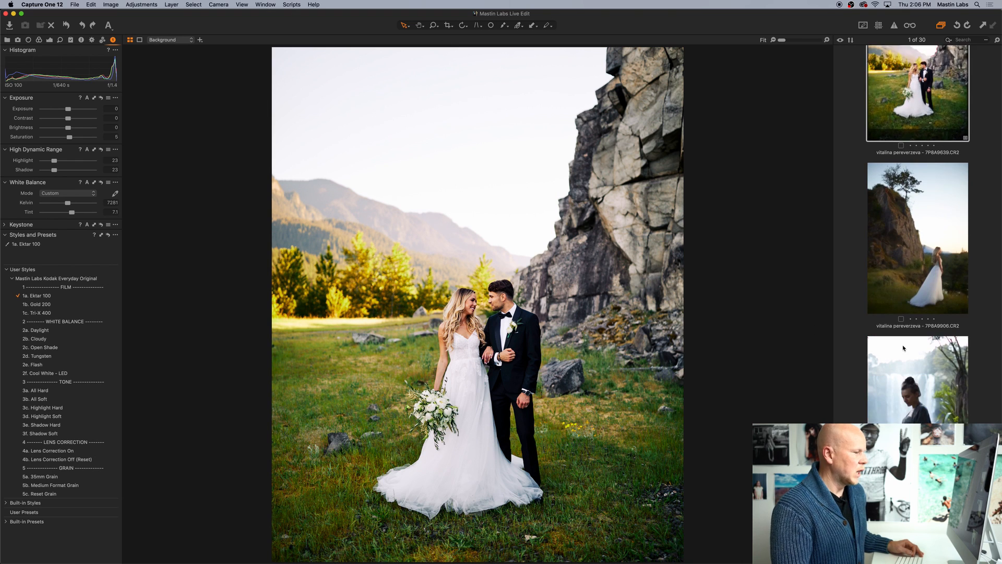
{"action": "scroll", "coordinate": [897, 345], "scroll_direction": "up", "scroll_amount": 1}
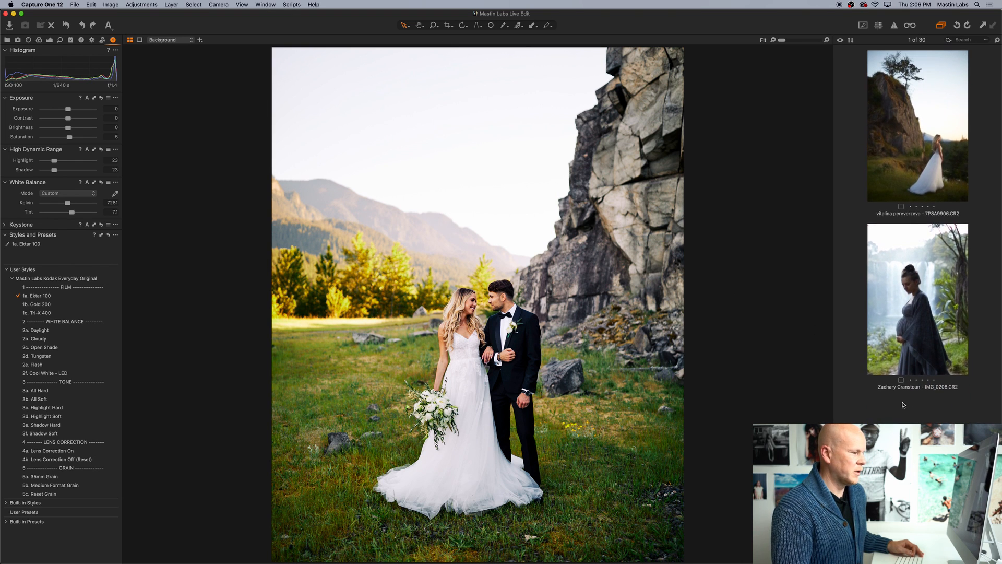
{"action": "scroll", "coordinate": [906, 344], "scroll_direction": "up", "scroll_amount": 4}
{"action": "scroll", "coordinate": [908, 344], "scroll_direction": "down", "scroll_amount": 15}
{"action": "scroll", "coordinate": [905, 342], "scroll_direction": "up", "scroll_amount": 3}
{"action": "scroll", "coordinate": [906, 342], "scroll_direction": "up", "scroll_amount": 3}
{"action": "scroll", "coordinate": [906, 341], "scroll_direction": "down", "scroll_amount": 3}
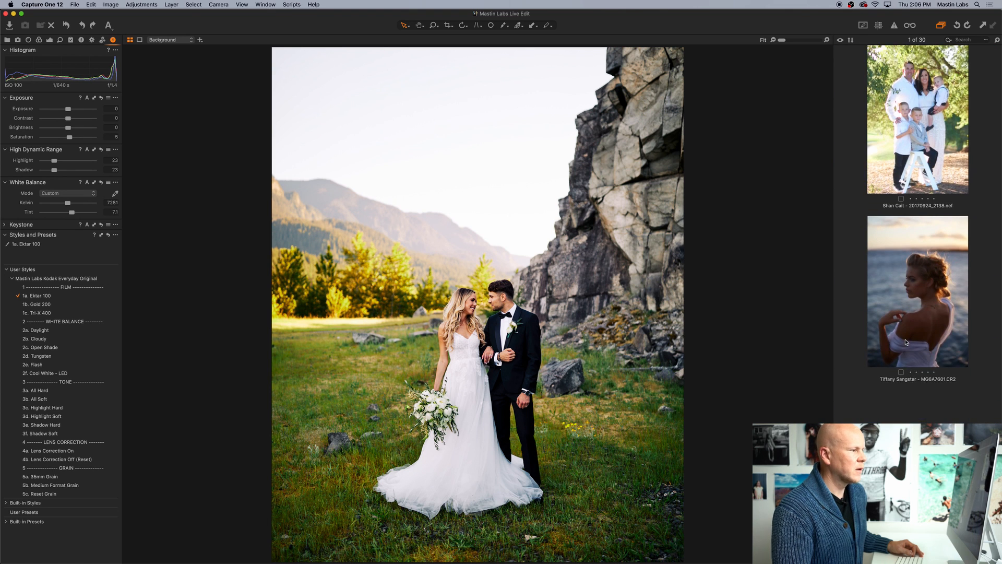
{"action": "left_click", "coordinate": [916, 410]}
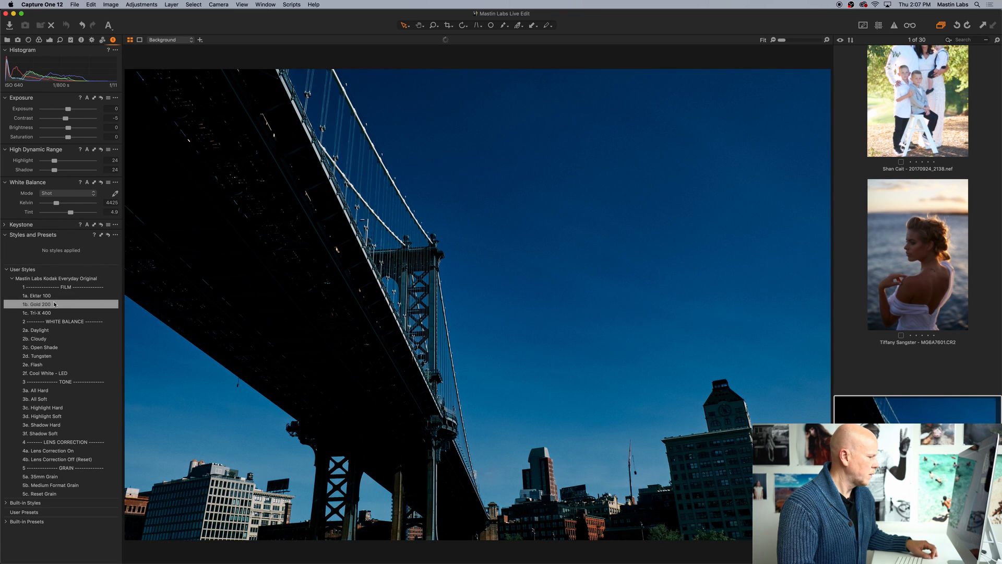
{"action": "left_click", "coordinate": [55, 297]}
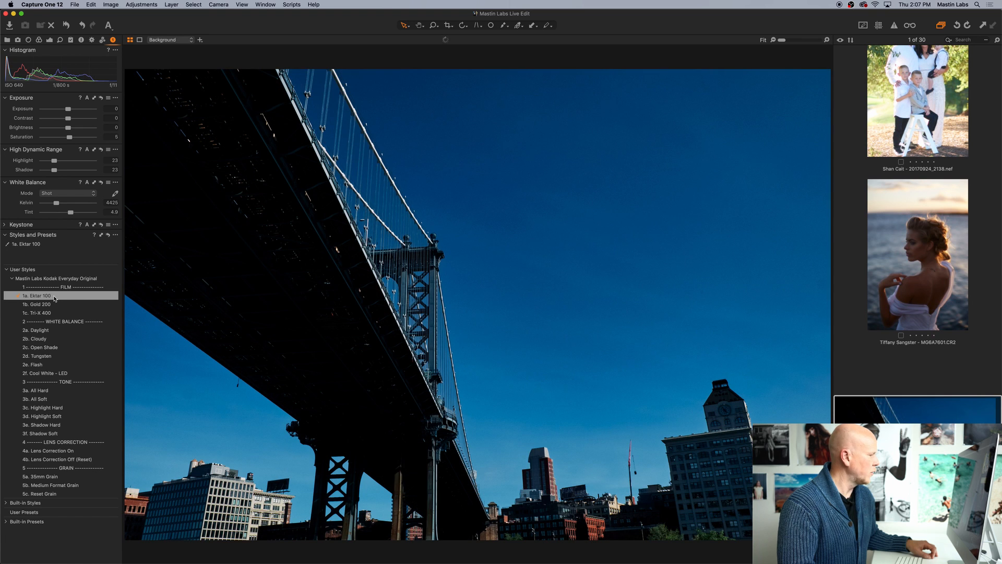
Step: Set the bridge photo's Exposure to 0.67 and its white balance to Kelvin 5740
{"action": "left_click_drag", "start_coordinate": [68, 109], "coordinate": [72, 110]}
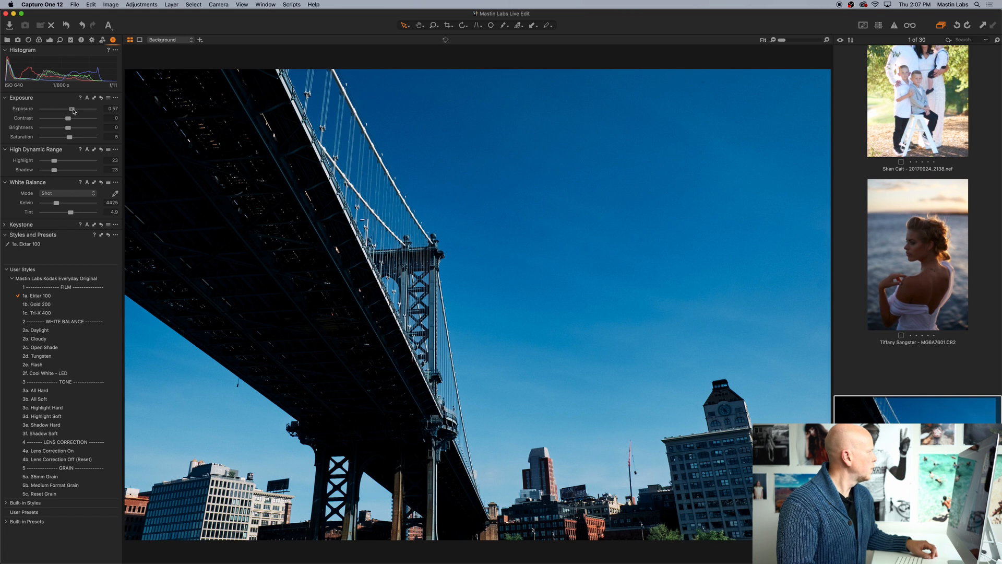
{"action": "left_click_drag", "start_coordinate": [74, 111], "coordinate": [75, 111]}
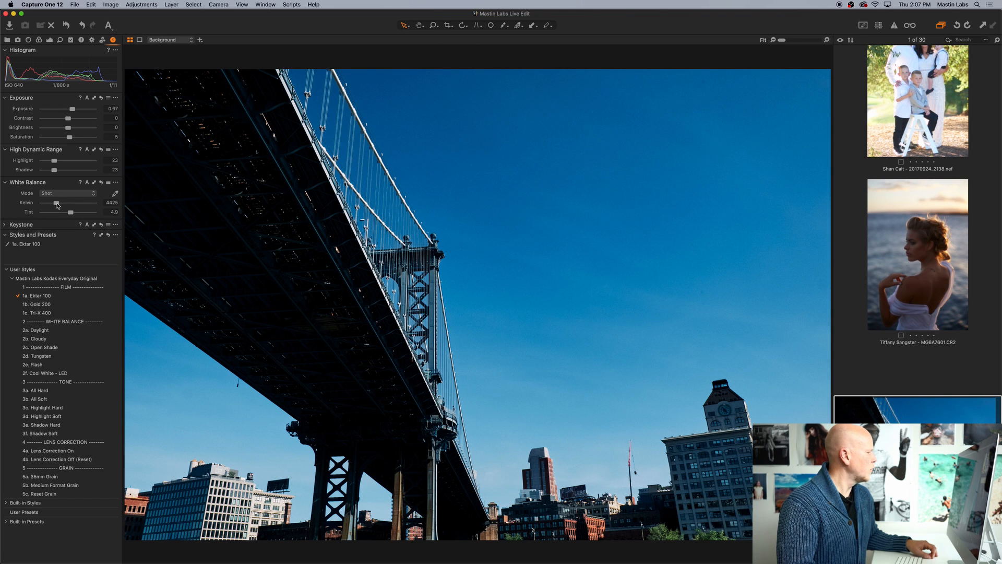
{"action": "left_click_drag", "start_coordinate": [58, 205], "coordinate": [61, 205]}
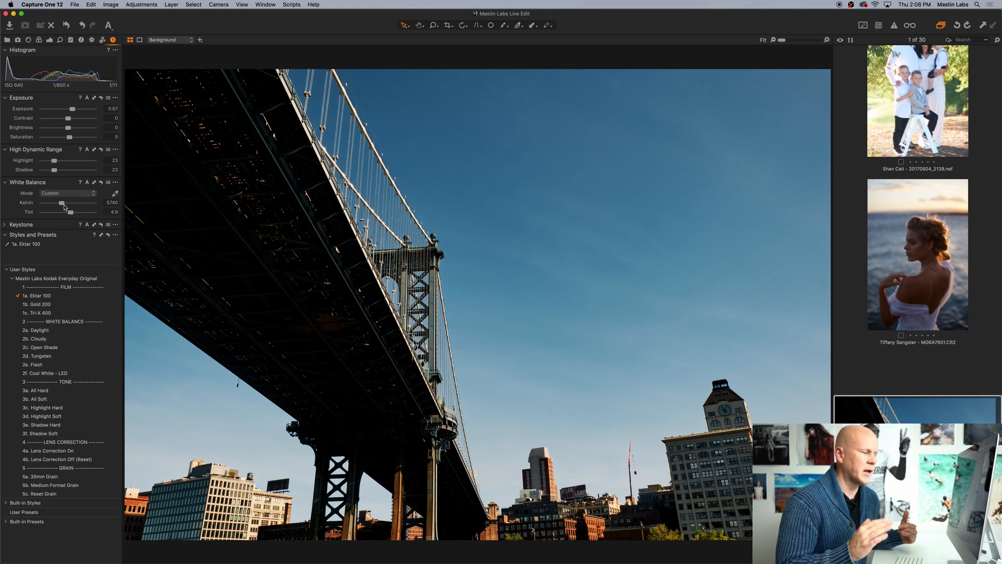
Step: Apply a four-point Keystone correction to the bridge photo, placing the guides on the buildings along the skyline
{"action": "left_click", "coordinate": [481, 28]}
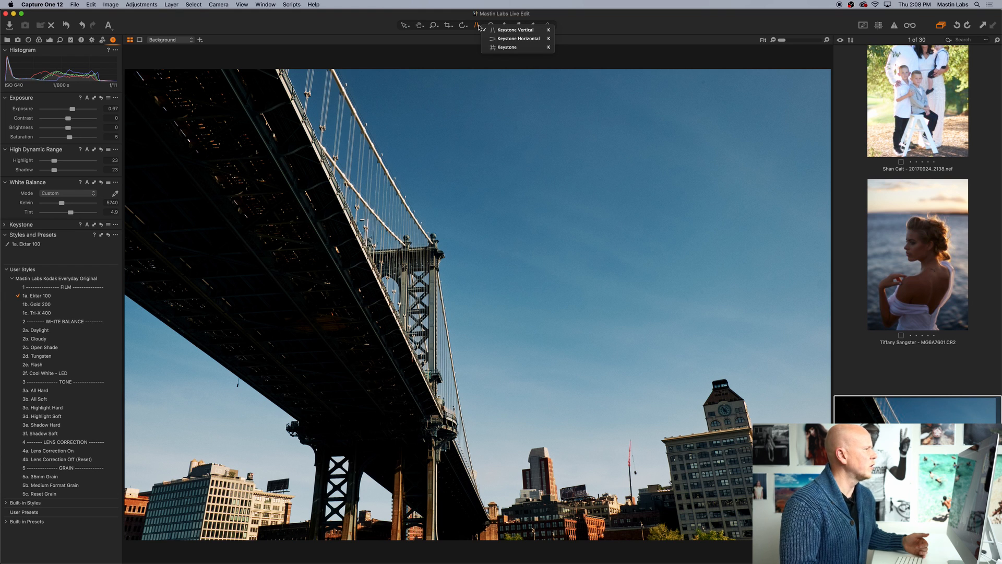
{"action": "left_click", "coordinate": [512, 48]}
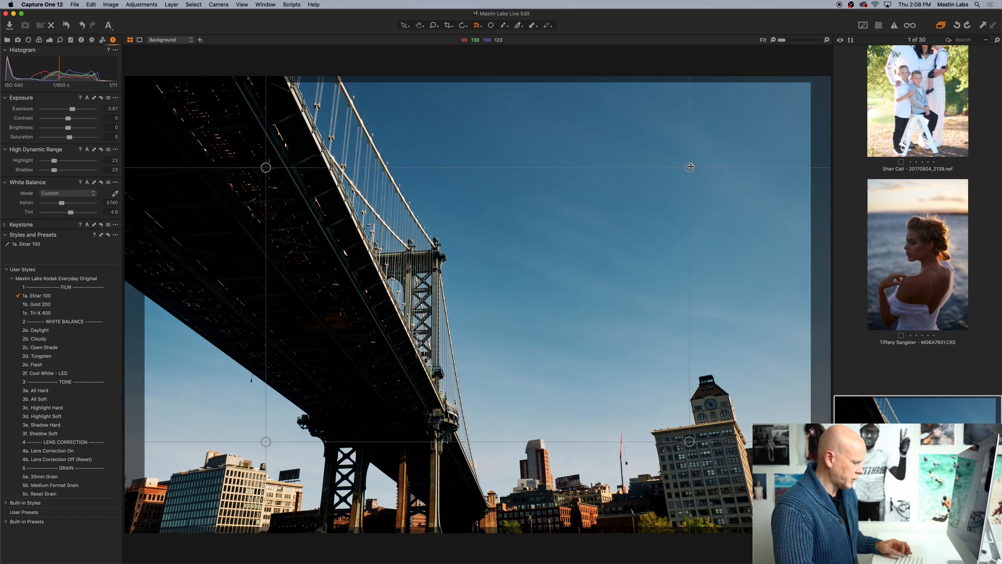
{"action": "key", "text": "Down"}
{"action": "key", "text": "super+z"}
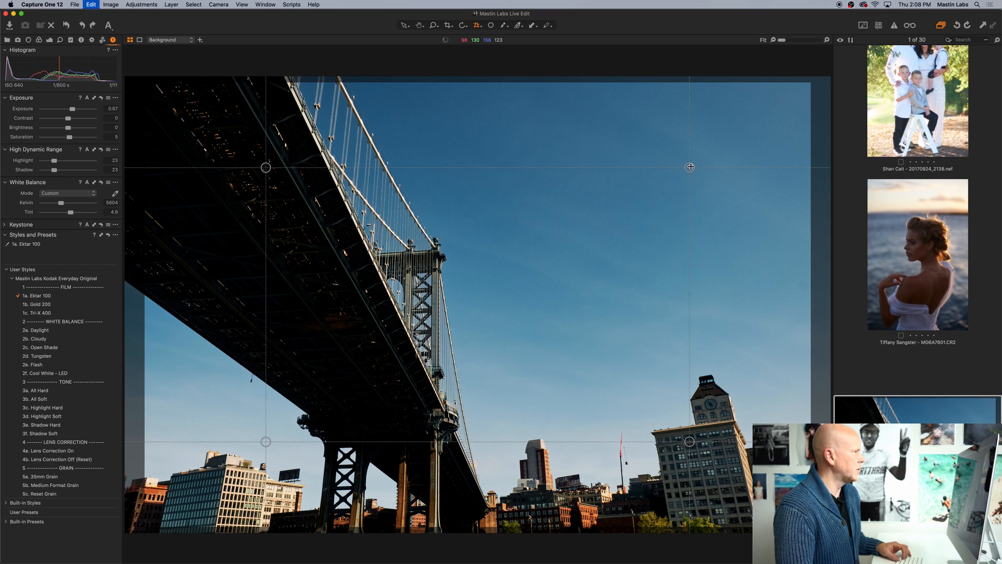
{"action": "left_click_drag", "start_coordinate": [691, 168], "coordinate": [751, 509]}
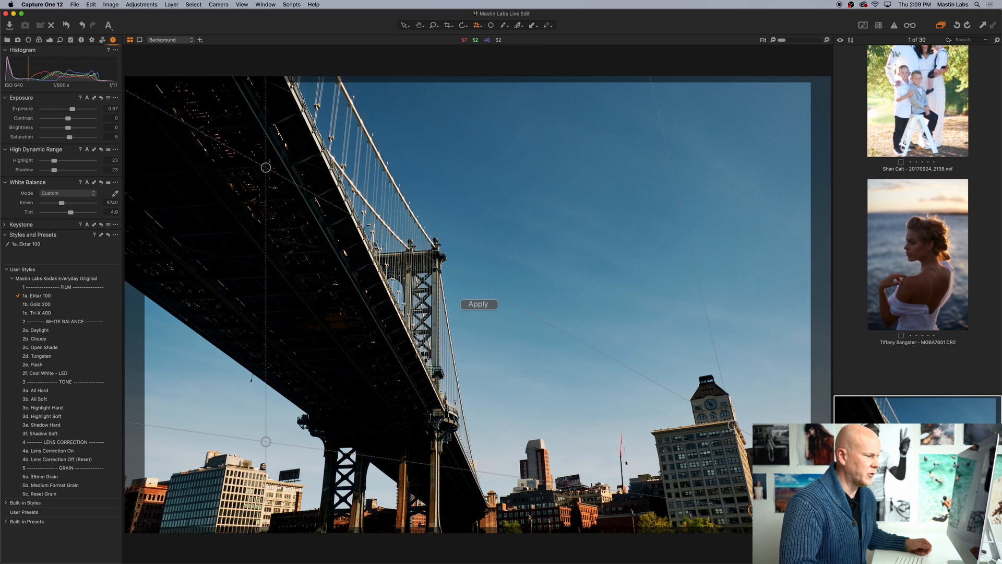
{"action": "left_click_drag", "start_coordinate": [266, 167], "coordinate": [225, 466]}
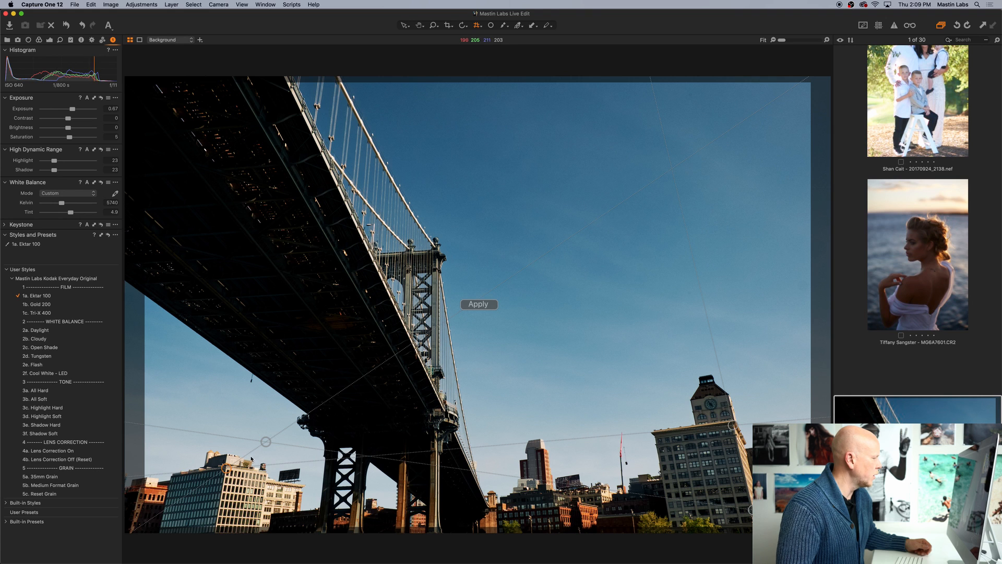
{"action": "left_click_drag", "start_coordinate": [266, 442], "coordinate": [215, 526]}
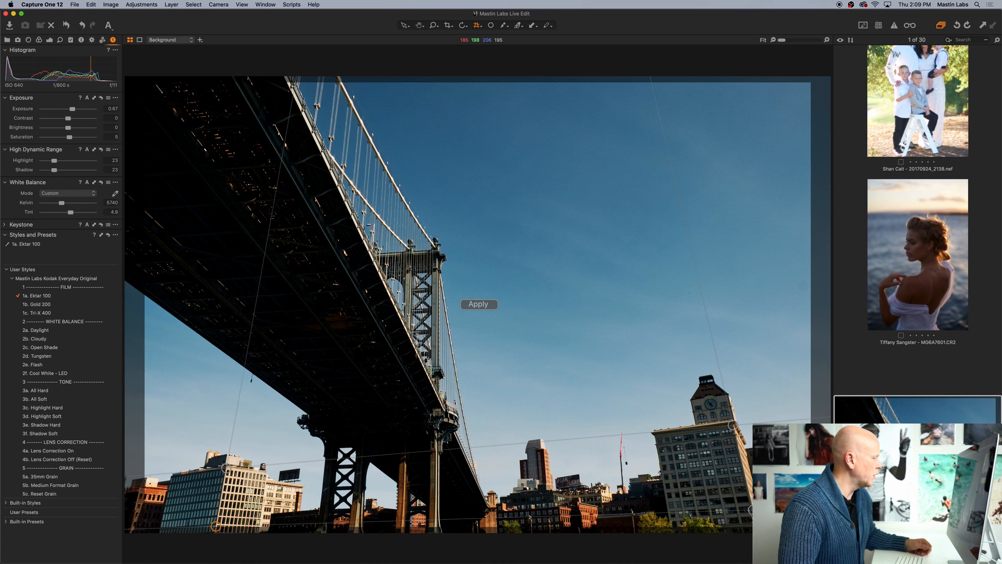
{"action": "left_click", "coordinate": [488, 308]}
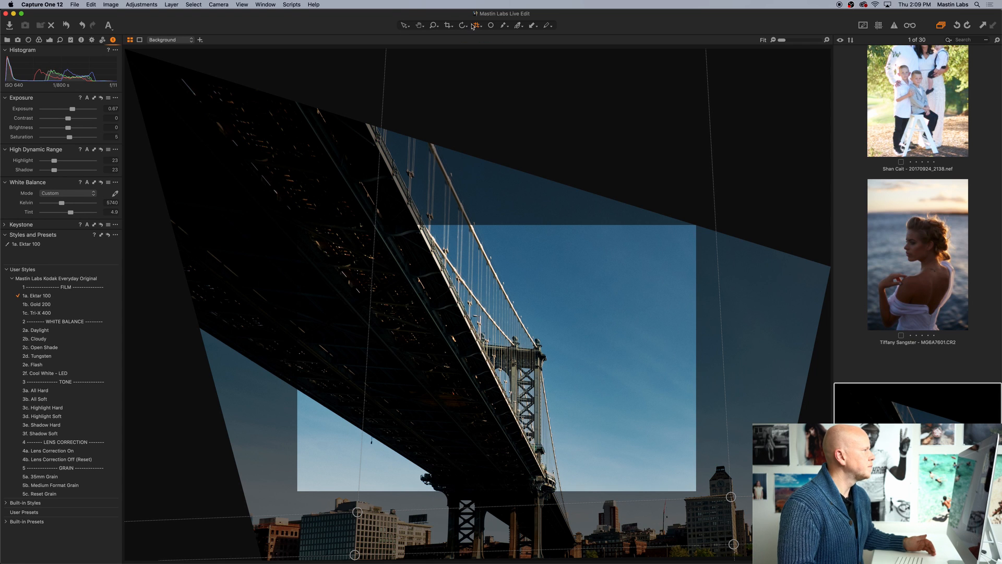
Step: Crop the keystone-corrected bridge photo, moving and reshaping the crop frame downward to include the buildings along the riverbank
{"action": "left_click", "coordinate": [448, 26]}
{"action": "left_click_drag", "start_coordinate": [537, 276], "coordinate": [507, 281]}
{"action": "left_click_drag", "start_coordinate": [662, 228], "coordinate": [628, 204]}
{"action": "left_click_drag", "start_coordinate": [589, 462], "coordinate": [592, 528]}
{"action": "left_click_drag", "start_coordinate": [628, 266], "coordinate": [619, 232]}
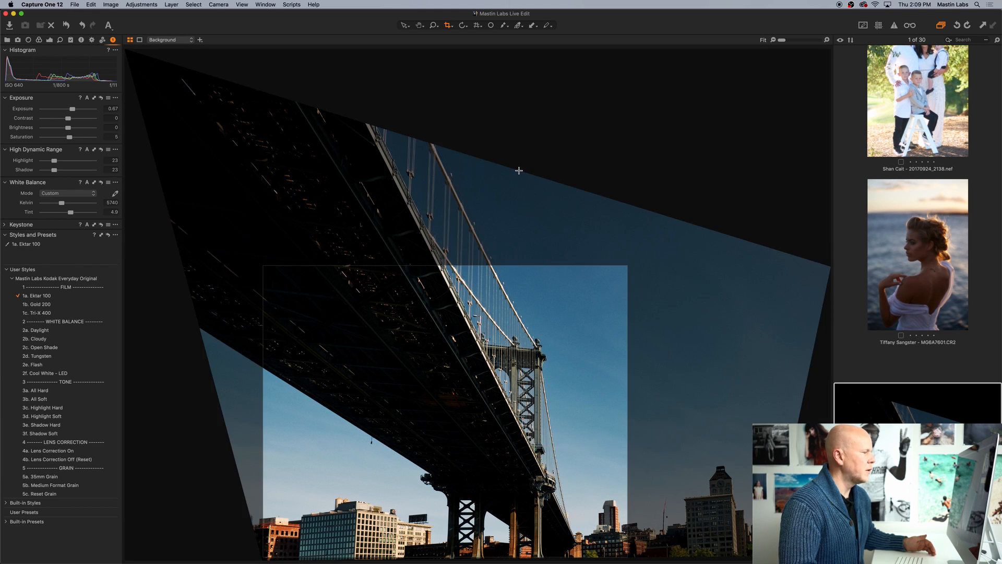
Step: Reframe the bridge photo's crop around the bridge tower and the skyline, trimming the sky above the tower
{"action": "left_click", "coordinate": [451, 25]}
{"action": "left_click", "coordinate": [462, 42]}
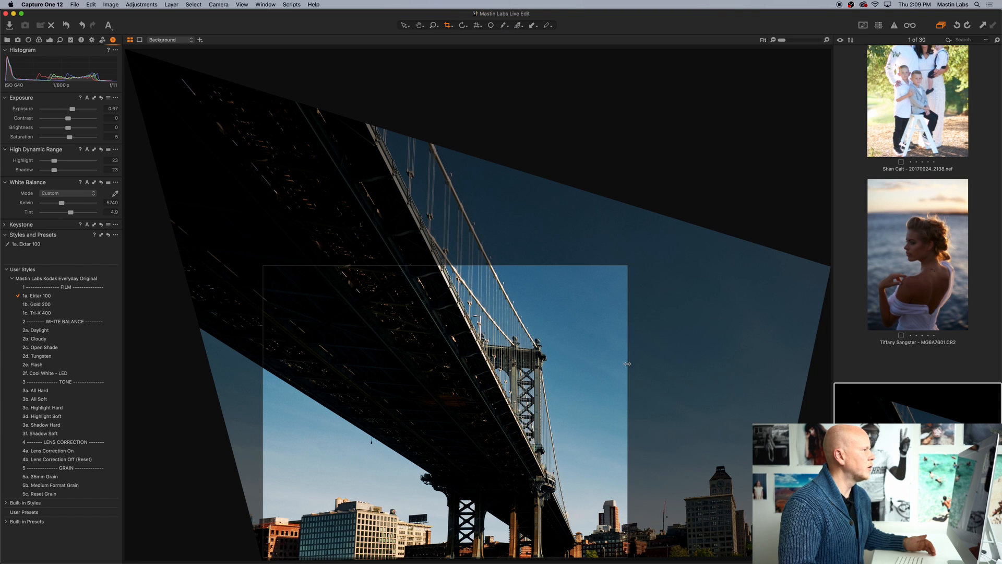
{"action": "left_click", "coordinate": [626, 366]}
{"action": "left_click_drag", "start_coordinate": [627, 274], "coordinate": [651, 273]}
{"action": "left_click_drag", "start_coordinate": [575, 303], "coordinate": [576, 303]}
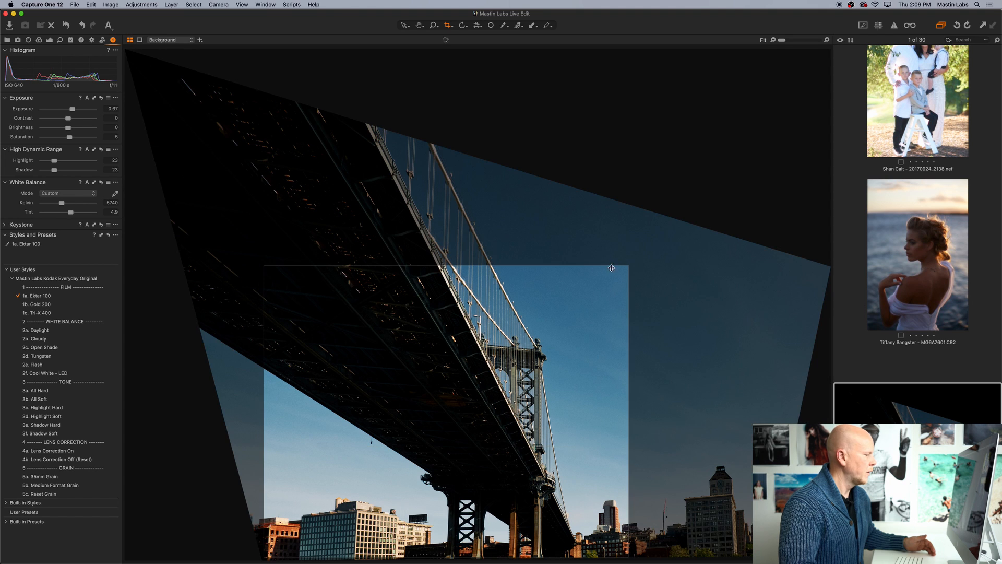
{"action": "left_click_drag", "start_coordinate": [639, 254], "coordinate": [628, 208]}
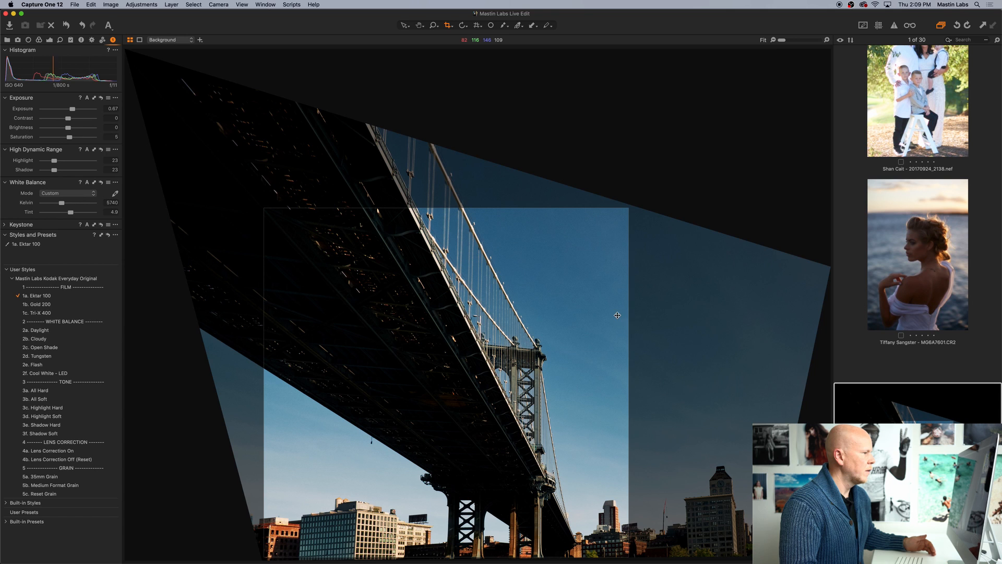
{"action": "left_click_drag", "start_coordinate": [573, 341], "coordinate": [589, 378]}
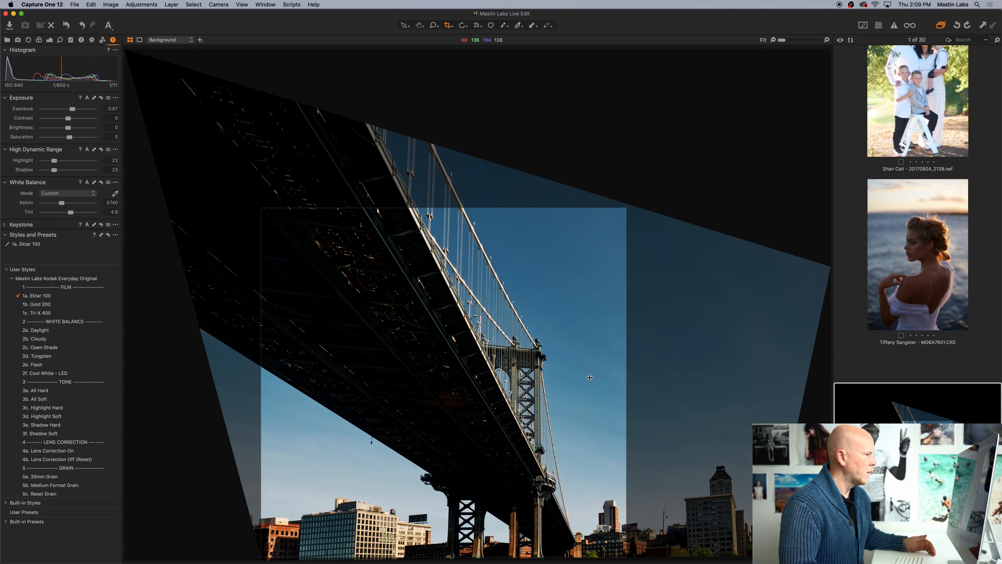
{"action": "left_click_drag", "start_coordinate": [271, 216], "coordinate": [330, 274]}
{"action": "left_click_drag", "start_coordinate": [526, 326], "coordinate": [580, 330]}
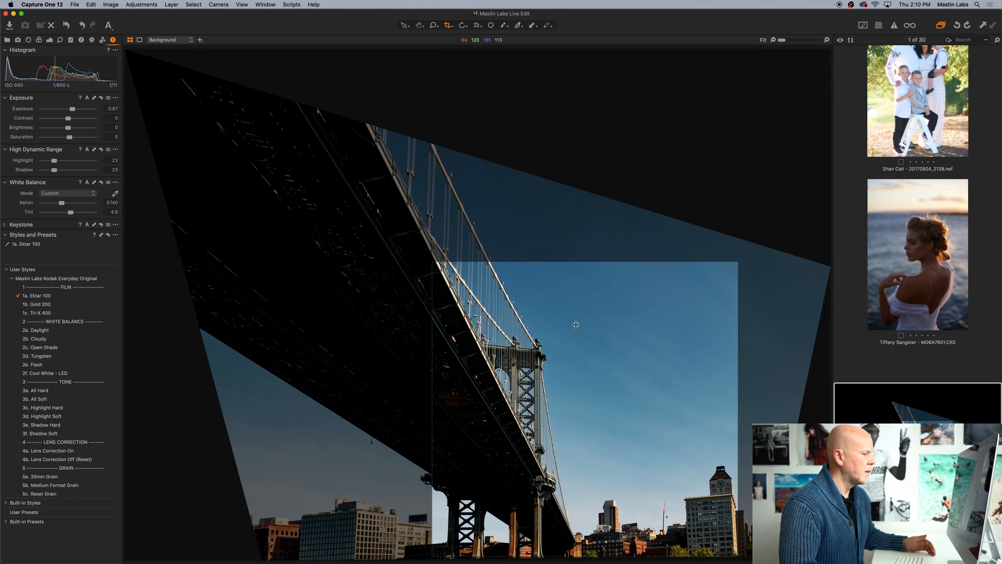
Step: Widen the bridge photo's crop with an unconstrained ratio to cover the whole skyline, and apply it
{"action": "left_click", "coordinate": [447, 26]}
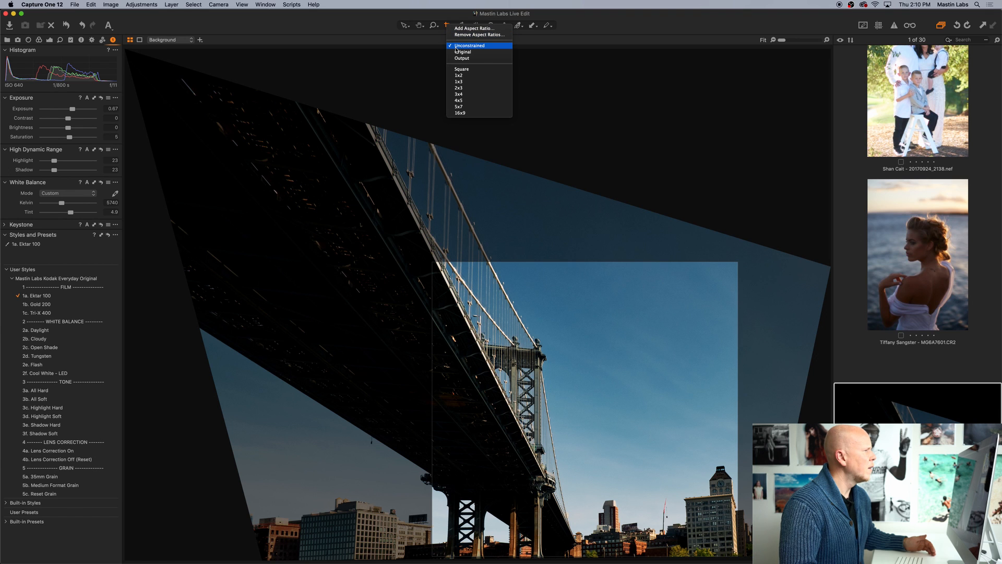
{"action": "left_click", "coordinate": [455, 47]}
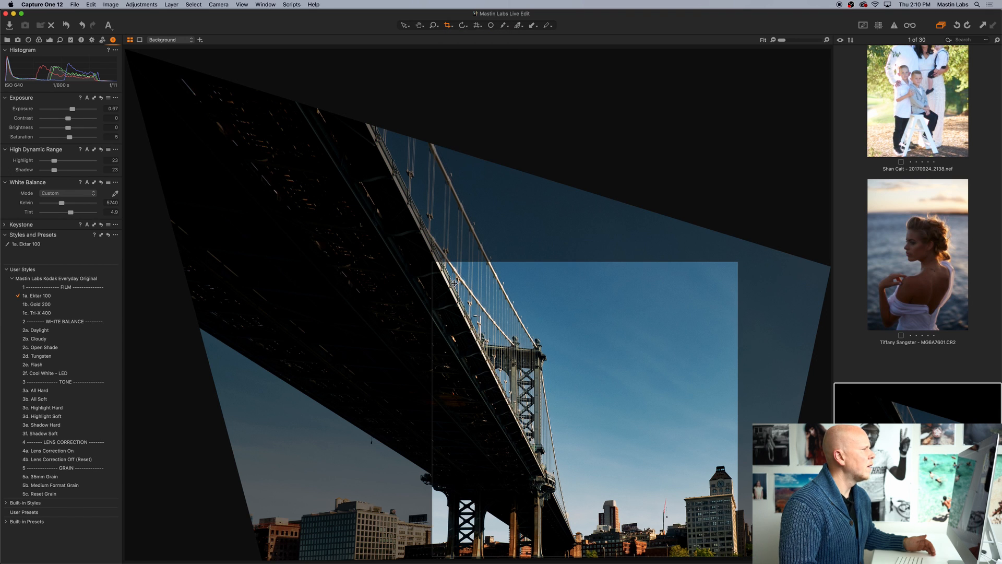
{"action": "left_click_drag", "start_coordinate": [432, 296], "coordinate": [262, 298]}
{"action": "left_click_drag", "start_coordinate": [711, 277], "coordinate": [689, 291]}
{"action": "left_click_drag", "start_coordinate": [294, 353], "coordinate": [259, 355]}
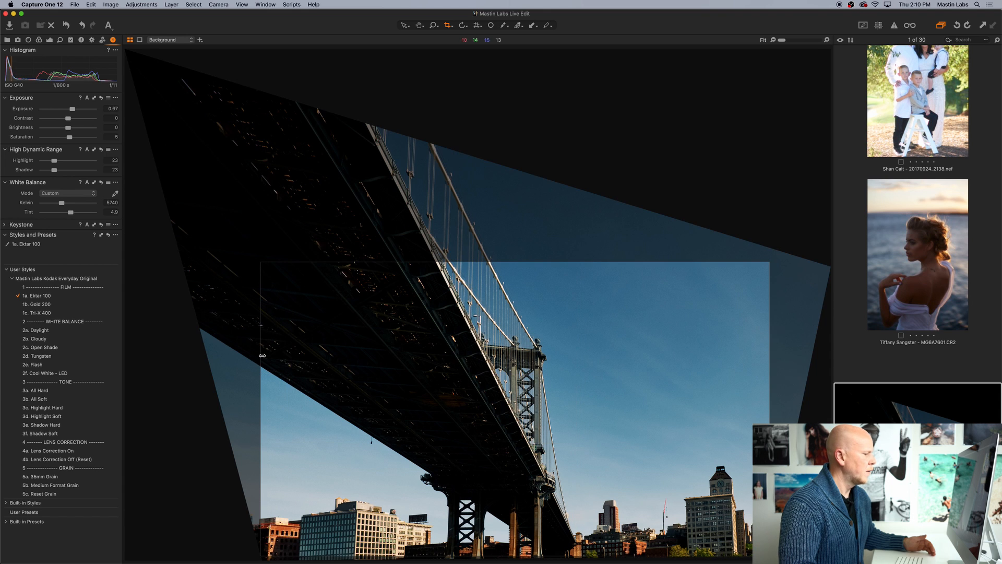
{"action": "left_click", "coordinate": [404, 26]}
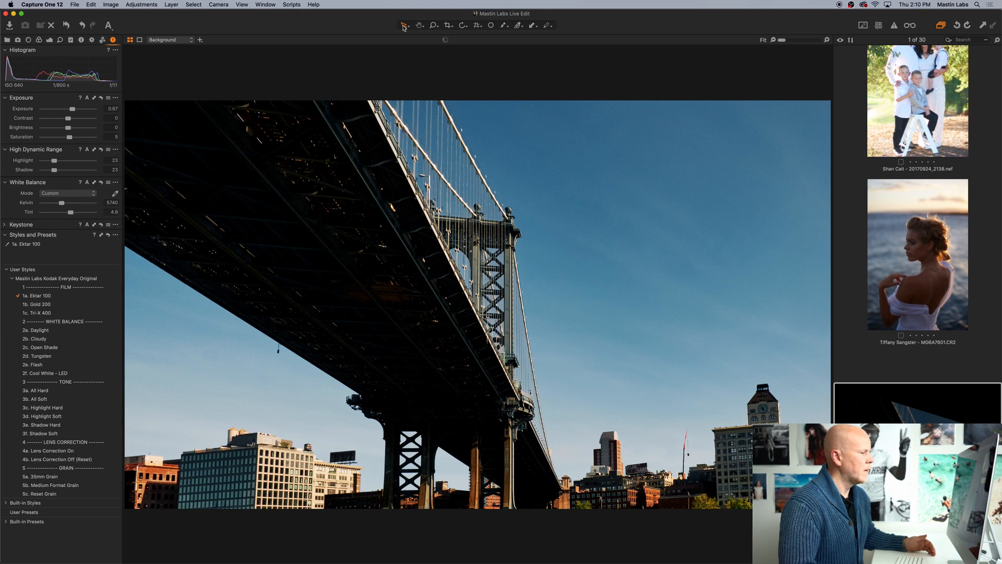
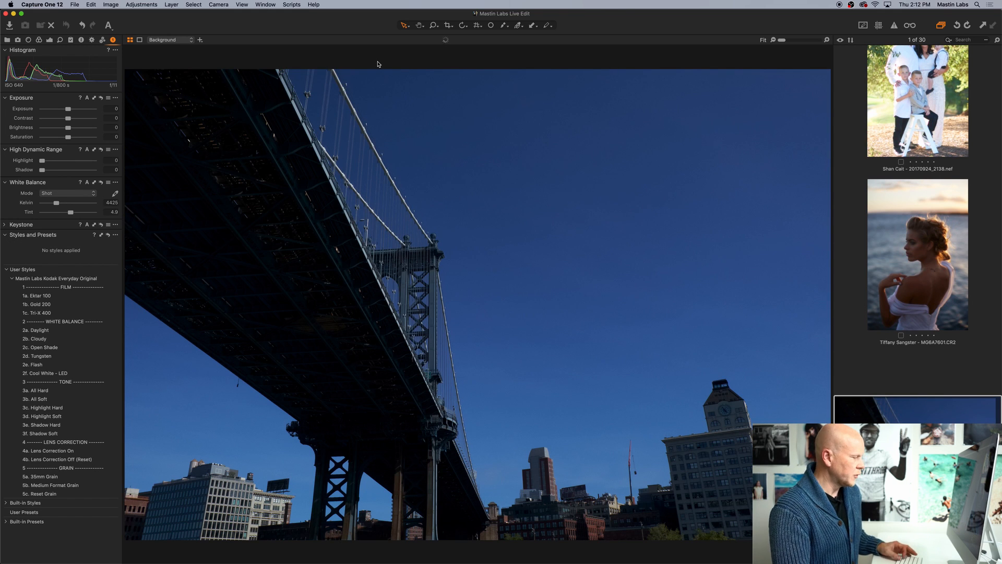
Step: Restore the bridge photo's reset adjustments and open the photo of the woman with the pug by the green wall
{"action": "key", "text": "super+z"}
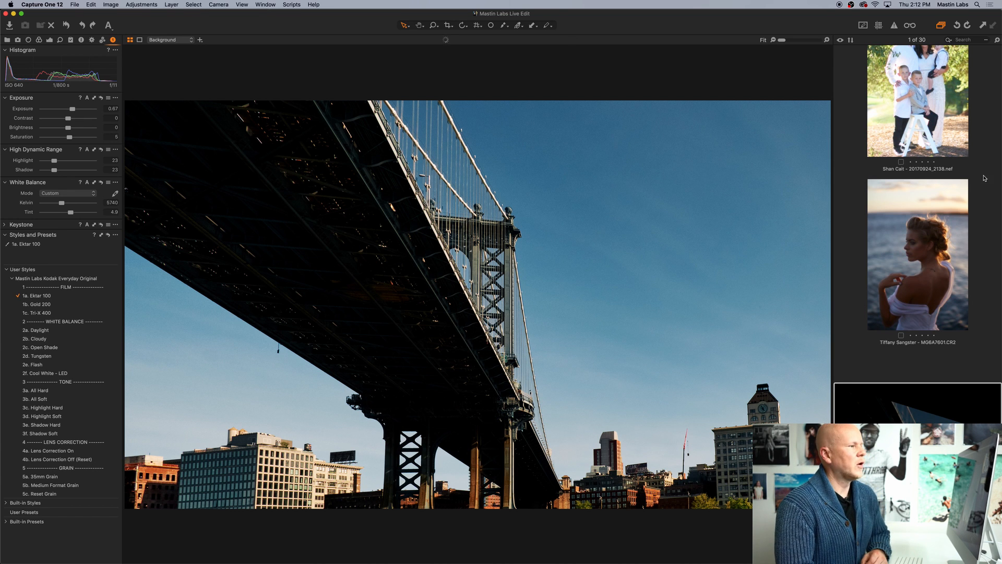
{"action": "scroll", "coordinate": [987, 175], "scroll_direction": "up", "scroll_amount": 5}
{"action": "scroll", "coordinate": [983, 175], "scroll_direction": "up", "scroll_amount": 10}
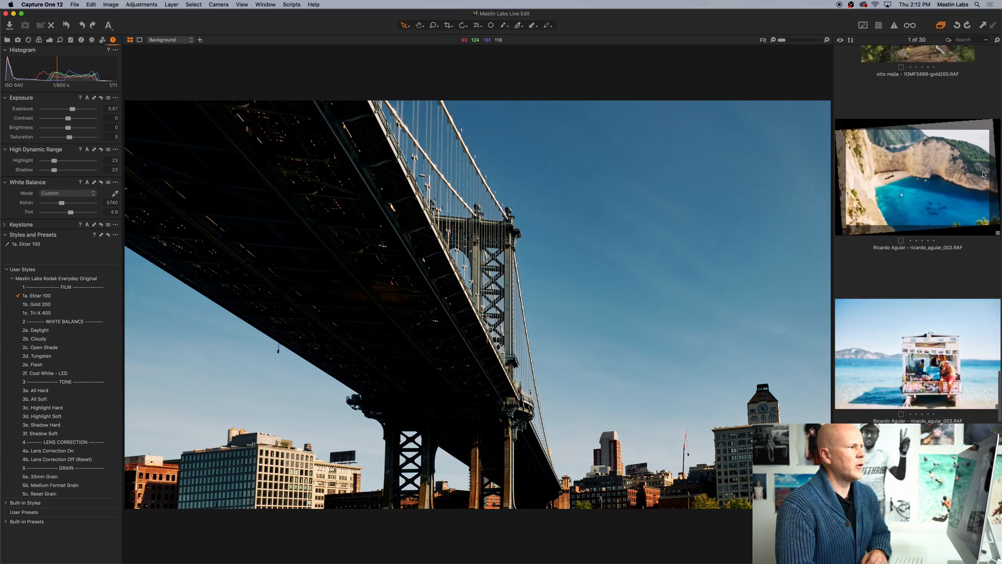
{"action": "scroll", "coordinate": [974, 162], "scroll_direction": "up", "scroll_amount": 6}
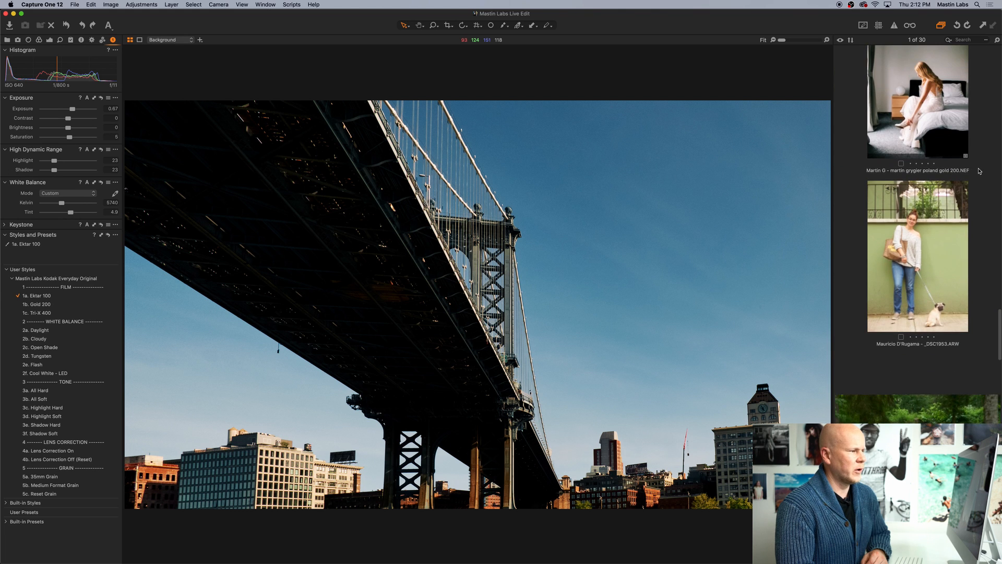
{"action": "left_click", "coordinate": [923, 367]}
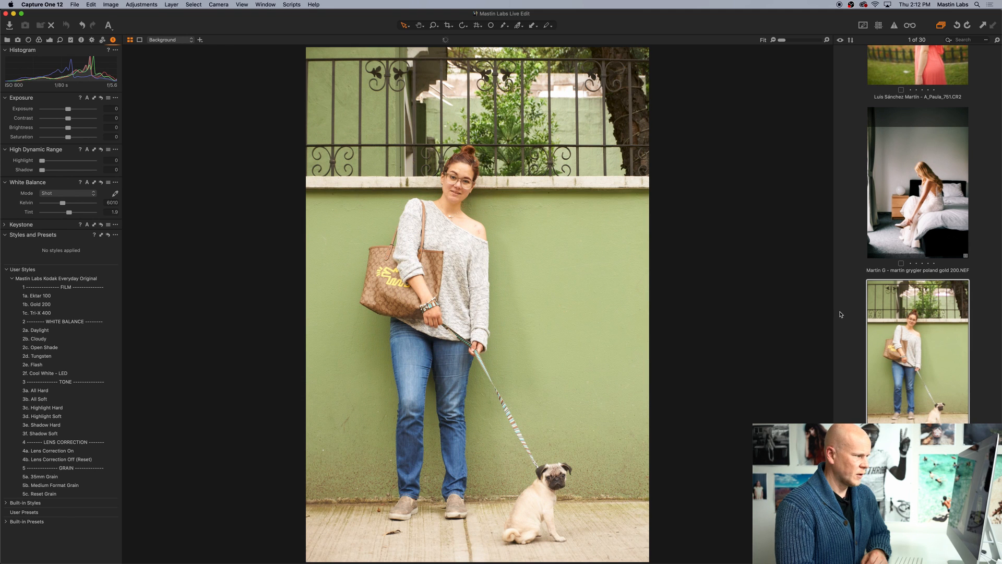
Step: Look through the thumbnails of the whole photo set and return to the photo of the woman with the pug
{"action": "scroll", "coordinate": [969, 263], "scroll_direction": "up", "scroll_amount": 10}
{"action": "scroll", "coordinate": [968, 265], "scroll_direction": "up", "scroll_amount": 10}
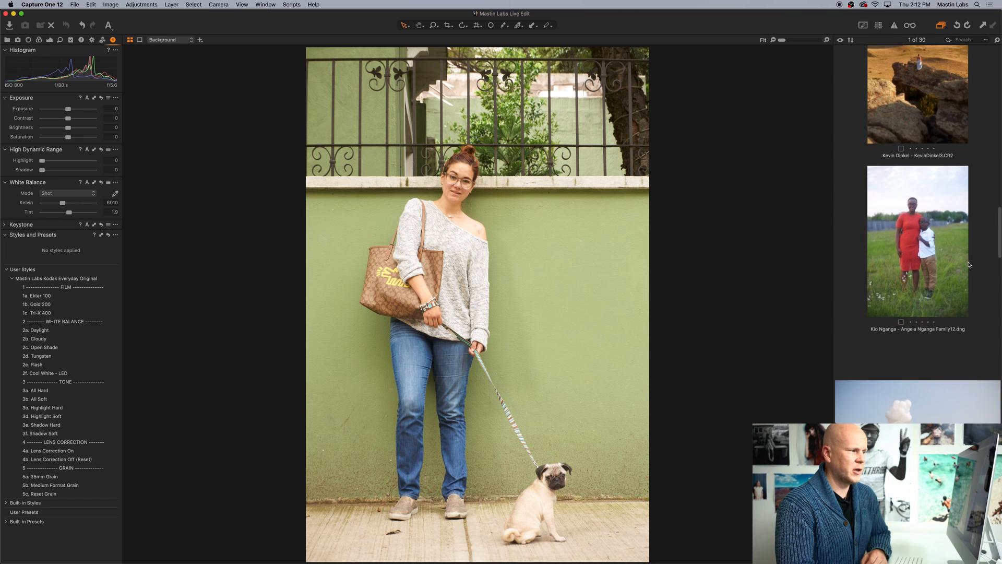
{"action": "scroll", "coordinate": [968, 264], "scroll_direction": "up", "scroll_amount": 10}
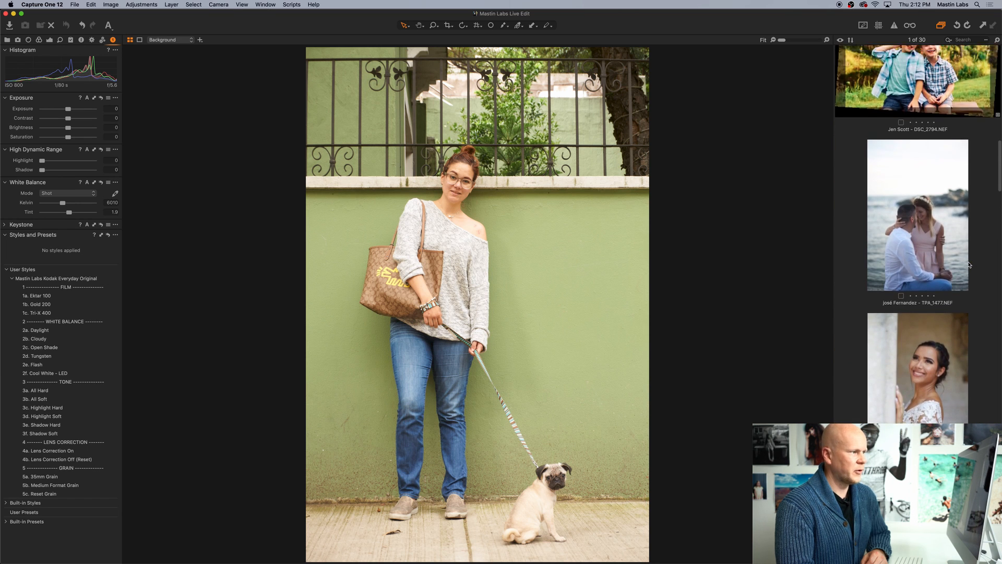
{"action": "scroll", "coordinate": [969, 264], "scroll_direction": "up", "scroll_amount": 10}
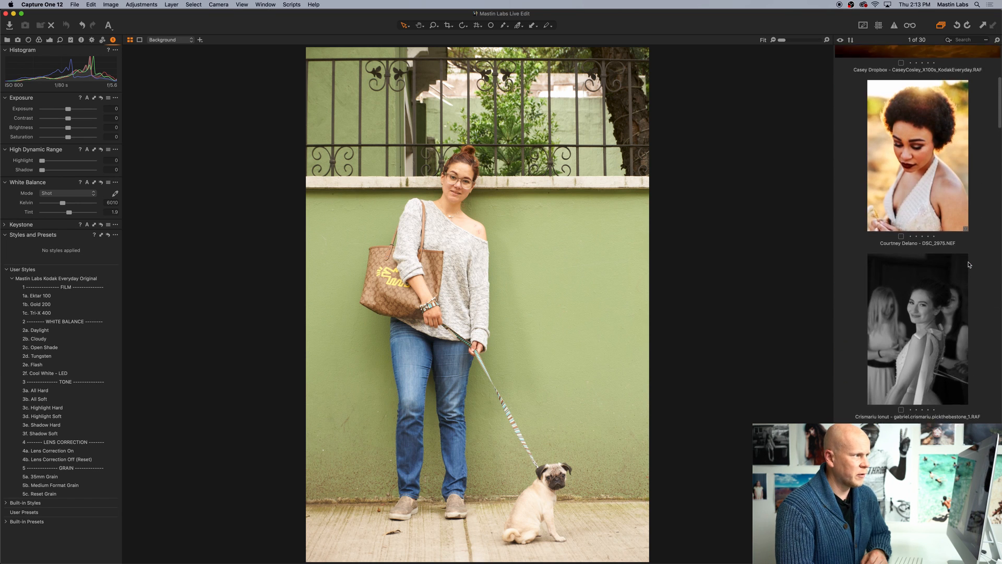
{"action": "scroll", "coordinate": [969, 265], "scroll_direction": "down", "scroll_amount": 5}
{"action": "scroll", "coordinate": [969, 265], "scroll_direction": "down", "scroll_amount": 10}
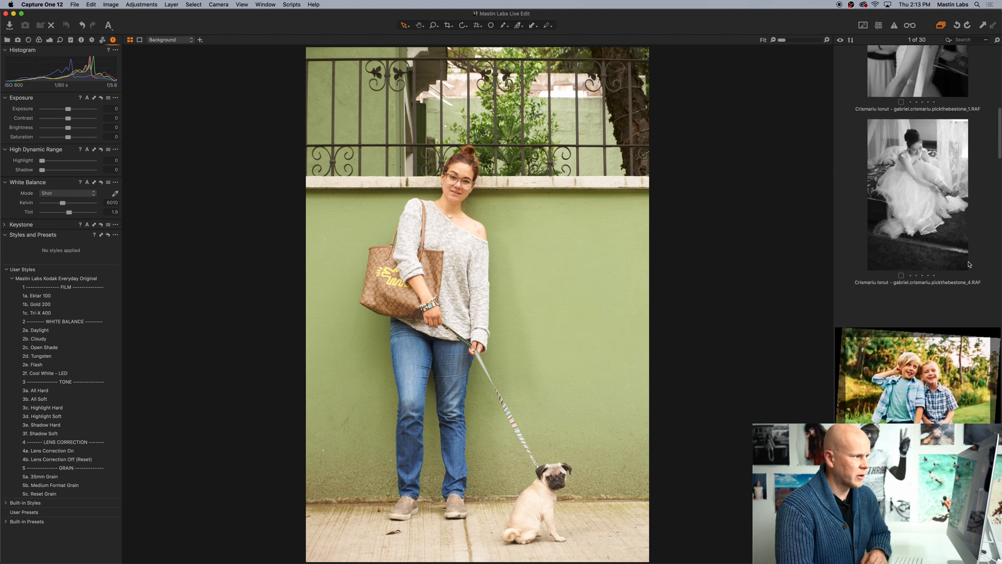
{"action": "scroll", "coordinate": [969, 264], "scroll_direction": "down", "scroll_amount": 15}
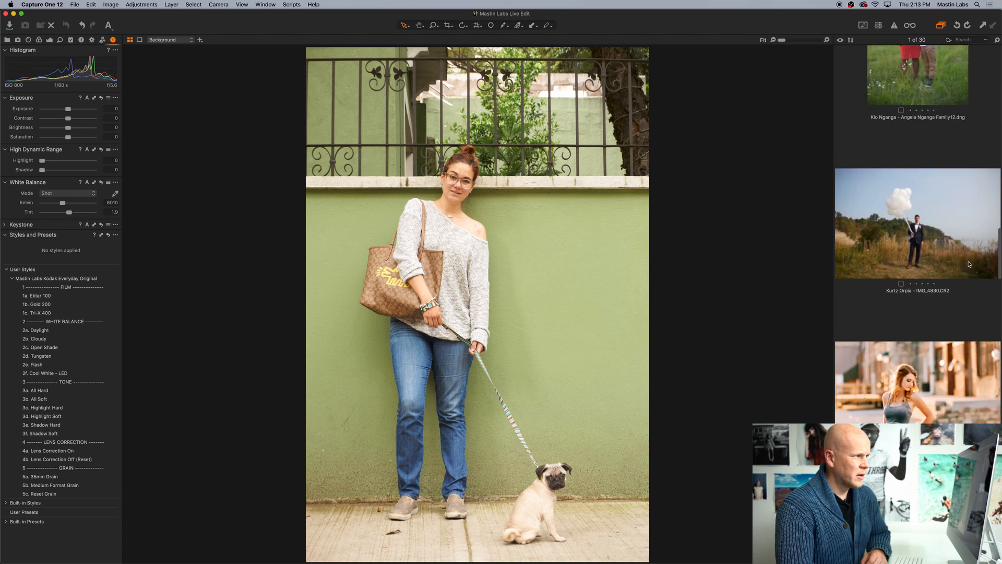
{"action": "scroll", "coordinate": [969, 265], "scroll_direction": "down", "scroll_amount": 5}
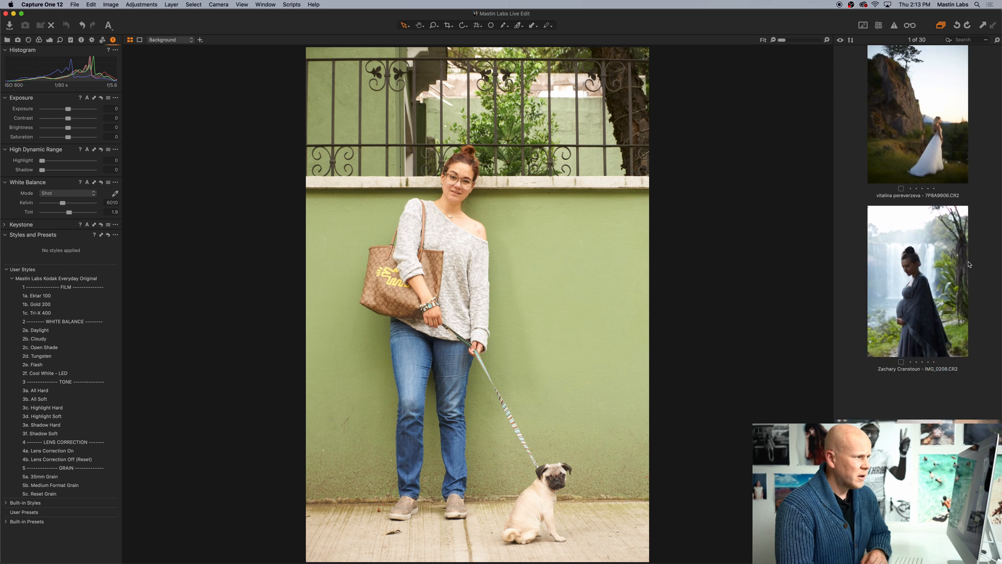
{"action": "scroll", "coordinate": [968, 267], "scroll_direction": "up", "scroll_amount": 5}
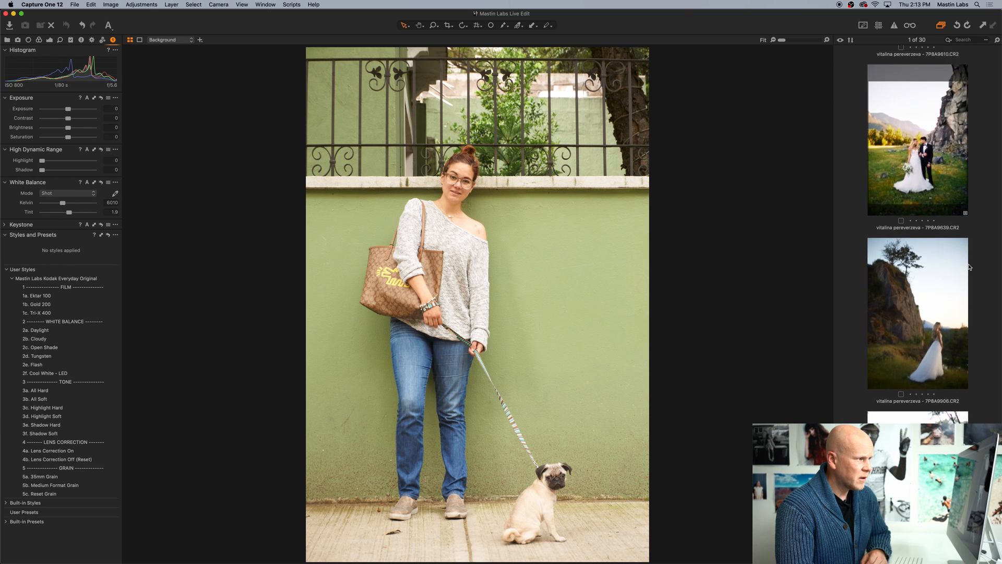
{"action": "scroll", "coordinate": [969, 267], "scroll_direction": "up", "scroll_amount": 5}
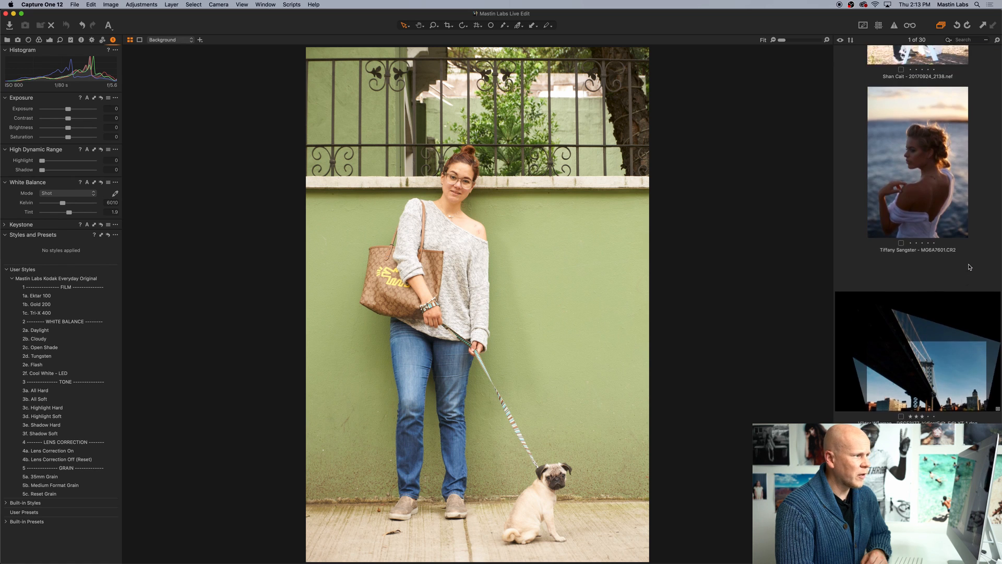
{"action": "scroll", "coordinate": [969, 267], "scroll_direction": "up", "scroll_amount": 6}
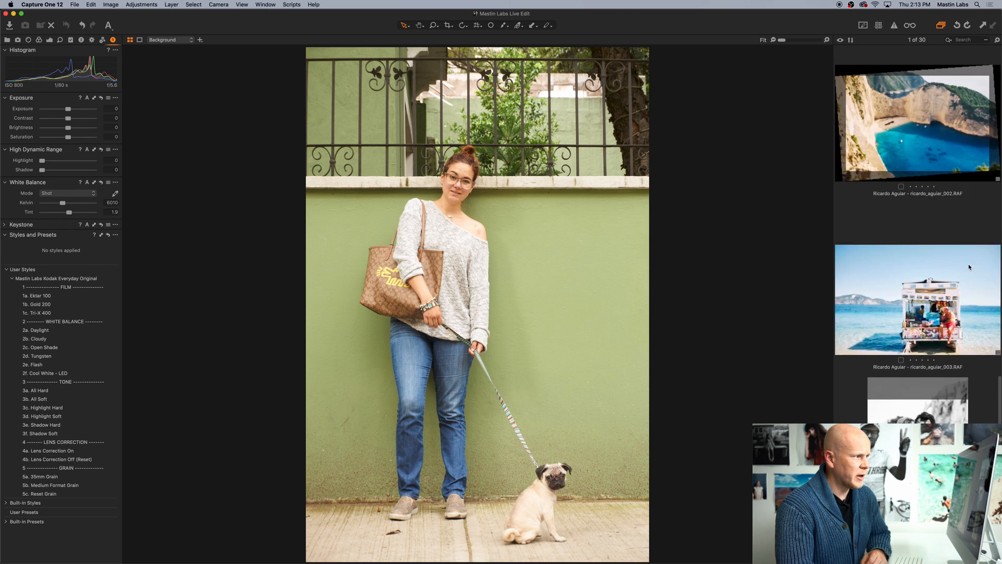
{"action": "scroll", "coordinate": [969, 267], "scroll_direction": "up", "scroll_amount": 3}
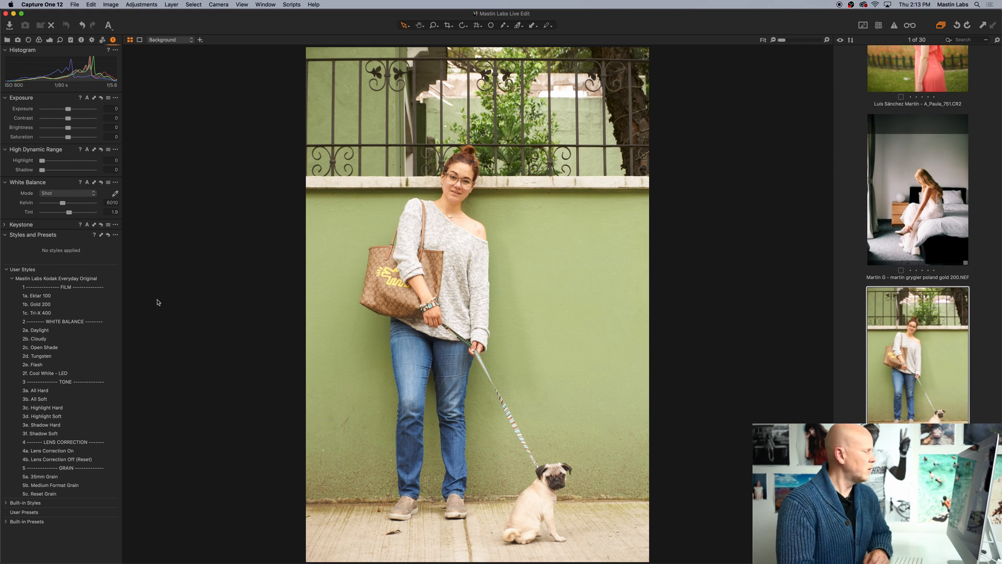
Step: Apply the 1a. Ektar 100 style to the woman-and-pug photo and compare it with the original by undoing and redoing it
{"action": "left_click", "coordinate": [68, 296]}
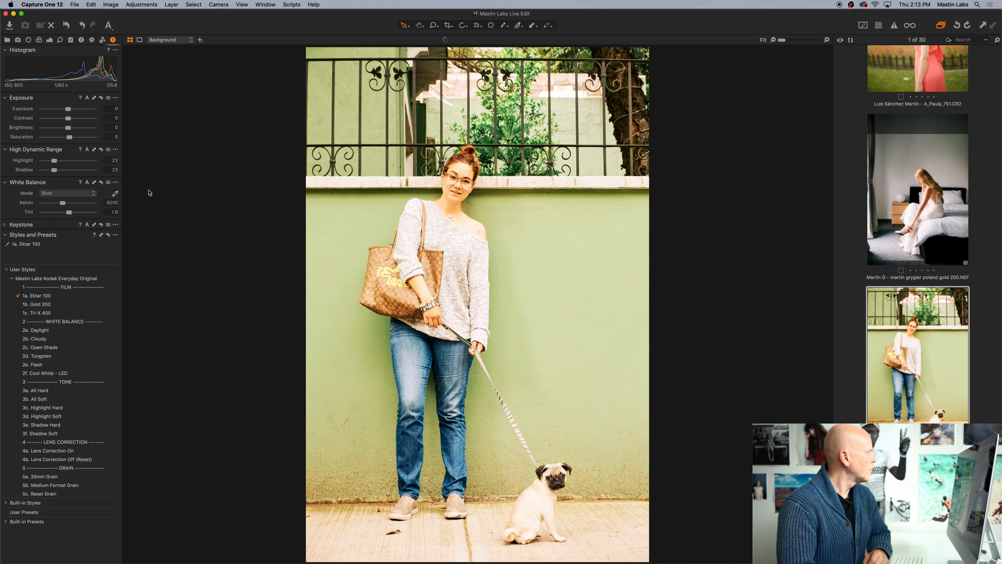
{"action": "key", "text": "super+z"}
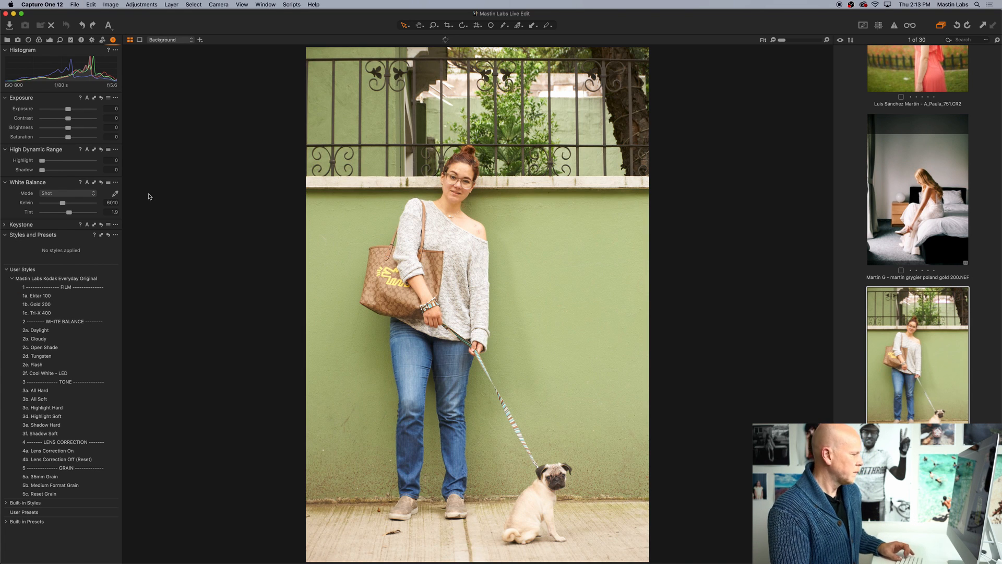
{"action": "key", "text": "super+shift+z"}
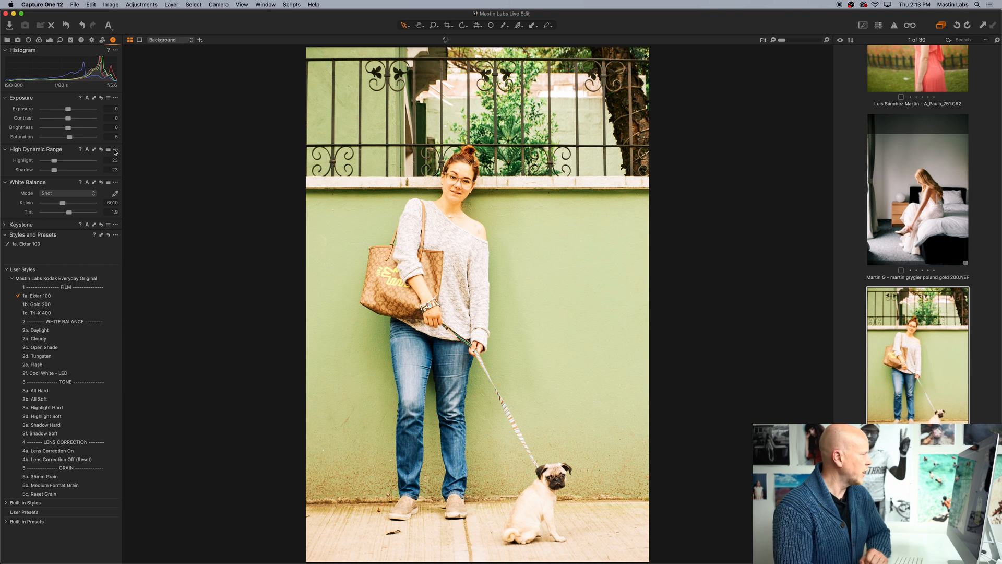
Step: Set the woman-and-pug photo's Exposure to -0.49 and narrow the thumbnail browser to enlarge the viewing area
{"action": "left_click_drag", "start_coordinate": [71, 112], "coordinate": [66, 111]}
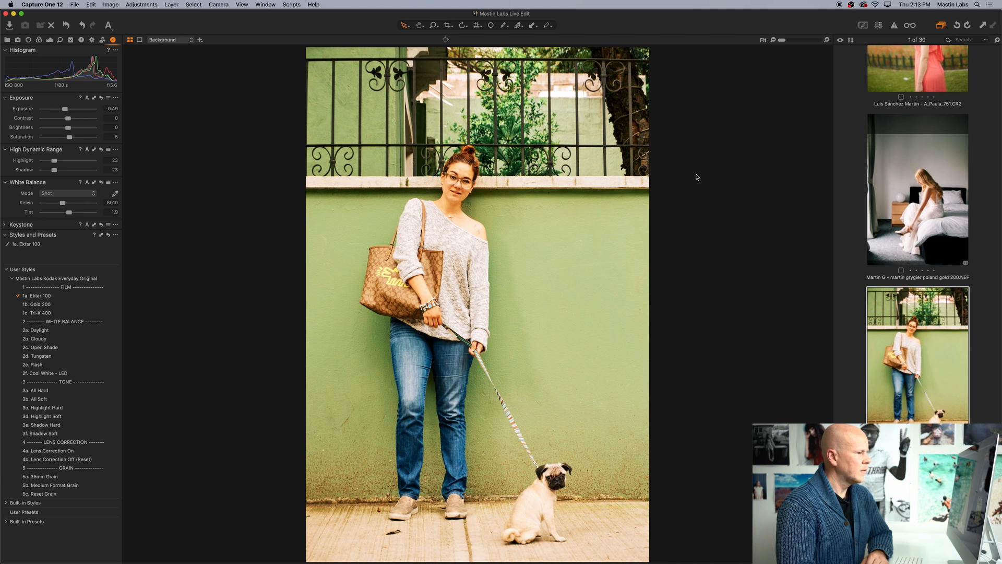
{"action": "scroll", "coordinate": [910, 180], "scroll_direction": "down", "scroll_amount": 1}
{"action": "left_click_drag", "start_coordinate": [834, 180], "coordinate": [925, 180]}
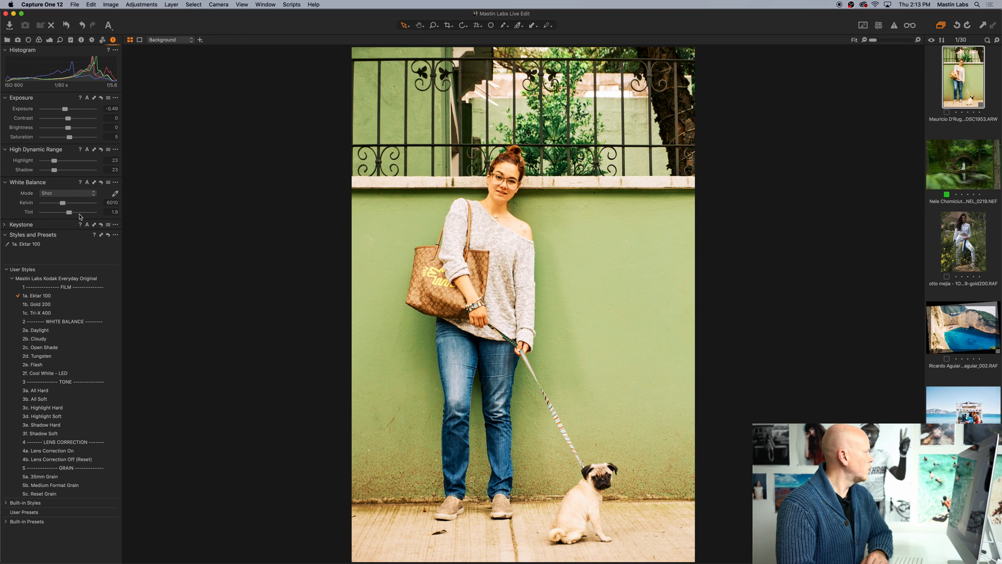
Step: Set the woman-and-pug photo's white balance to Kelvin 5075 and raise the Tint toward magenta
{"action": "left_click_drag", "start_coordinate": [70, 216], "coordinate": [71, 216]}
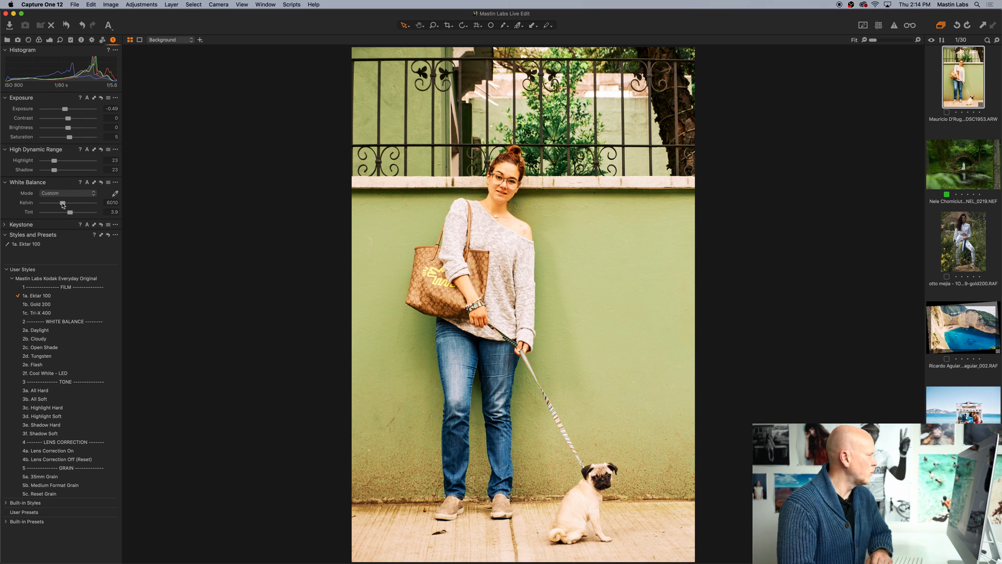
{"action": "left_click_drag", "start_coordinate": [62, 204], "coordinate": [60, 205]}
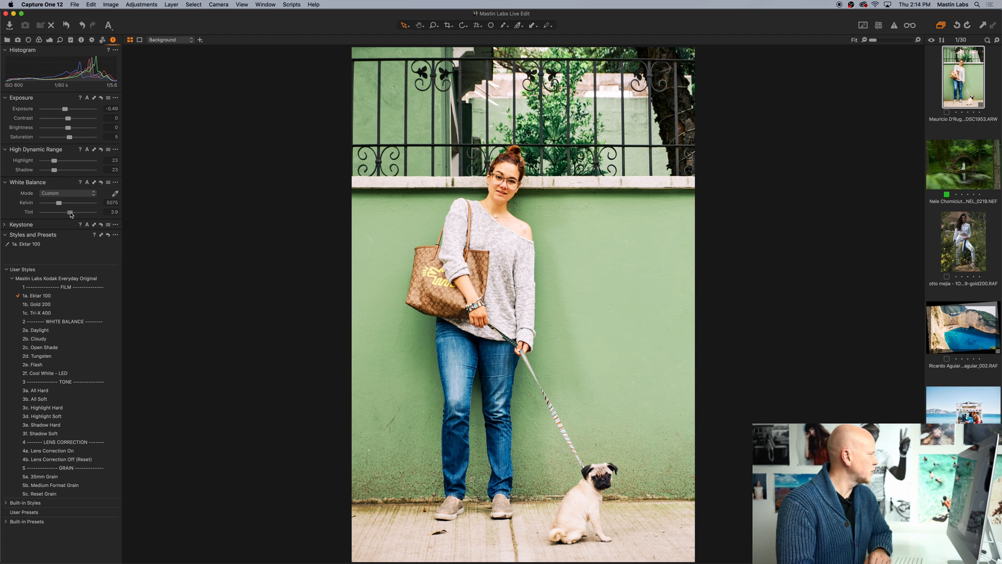
{"action": "left_click_drag", "start_coordinate": [71, 214], "coordinate": [73, 214]}
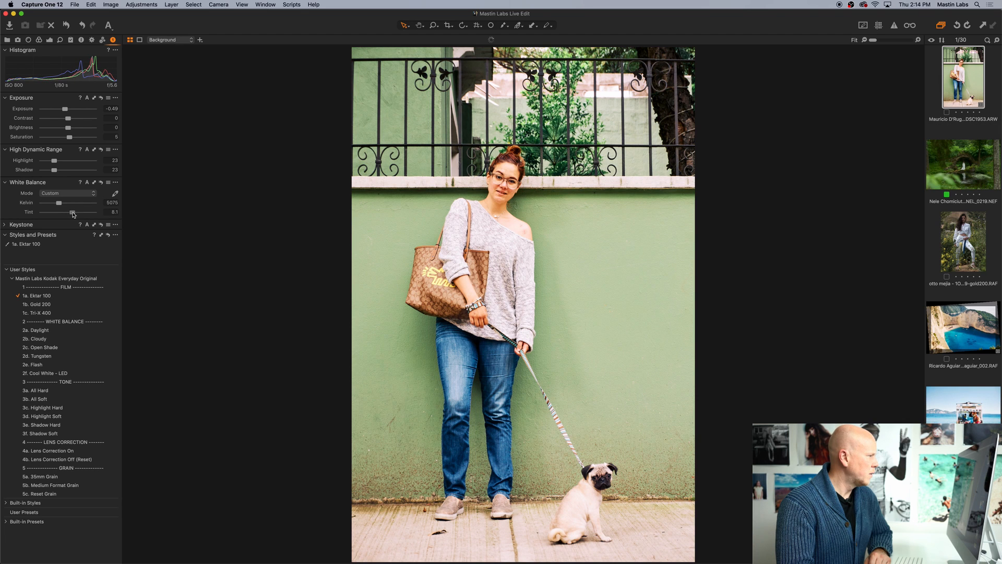
{"action": "left_click_drag", "start_coordinate": [73, 214], "coordinate": [72, 214]}
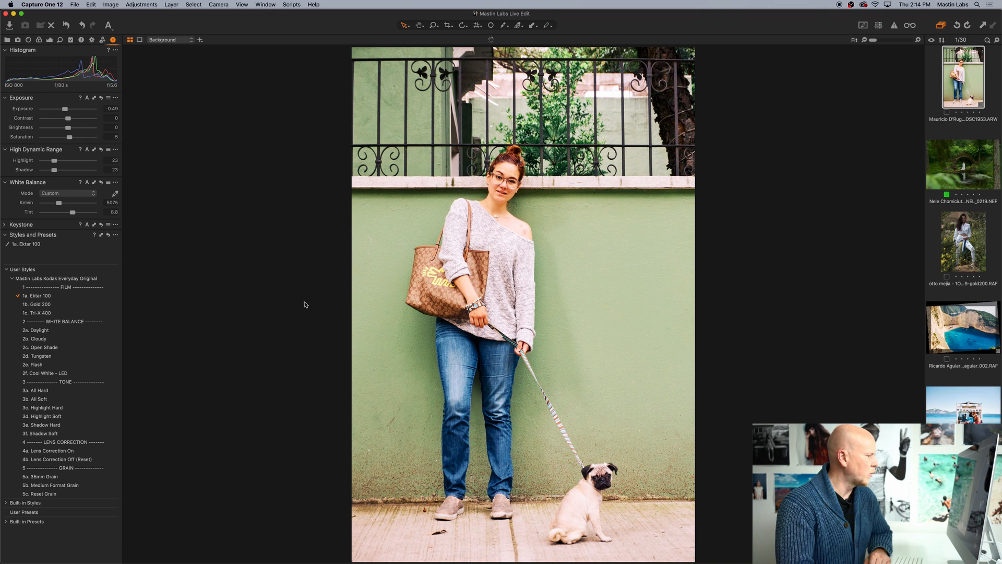
{"action": "left_click_drag", "start_coordinate": [73, 213], "coordinate": [71, 213]}
Step: Compare the edited woman-and-pug photo with its original by resetting all adjustments and undoing the reset
{"action": "left_click", "coordinate": [67, 26]}
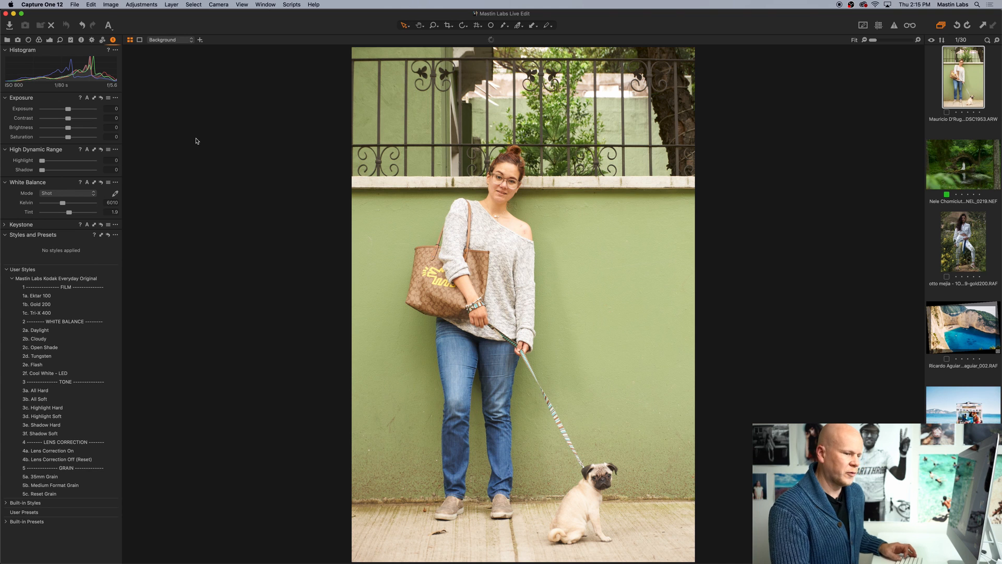
{"action": "key", "text": "super+z"}
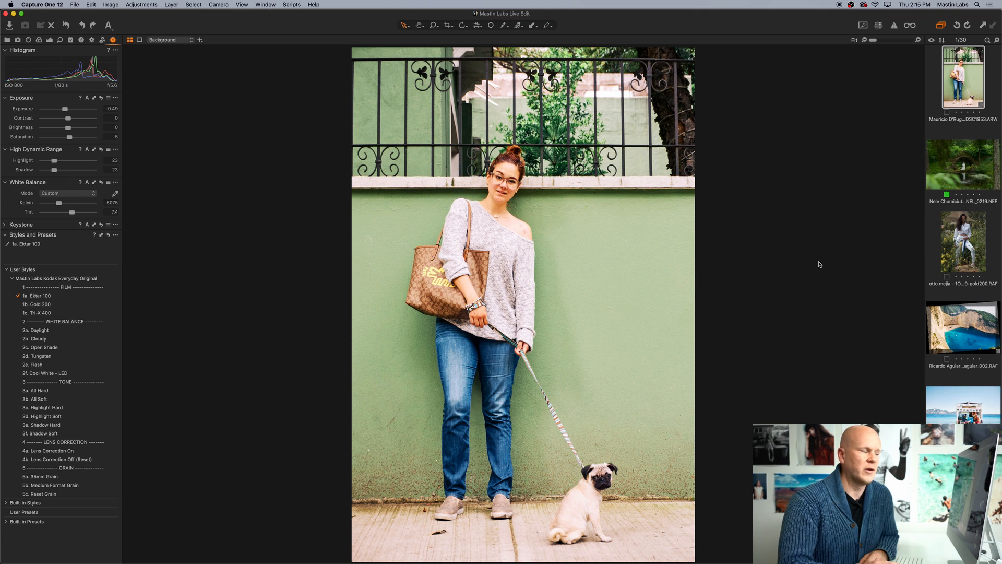
Step: Open the photo of the woman standing on the rocks above the plain and straighten its tilted horizon
{"action": "scroll", "coordinate": [968, 191], "scroll_direction": "down", "scroll_amount": 15}
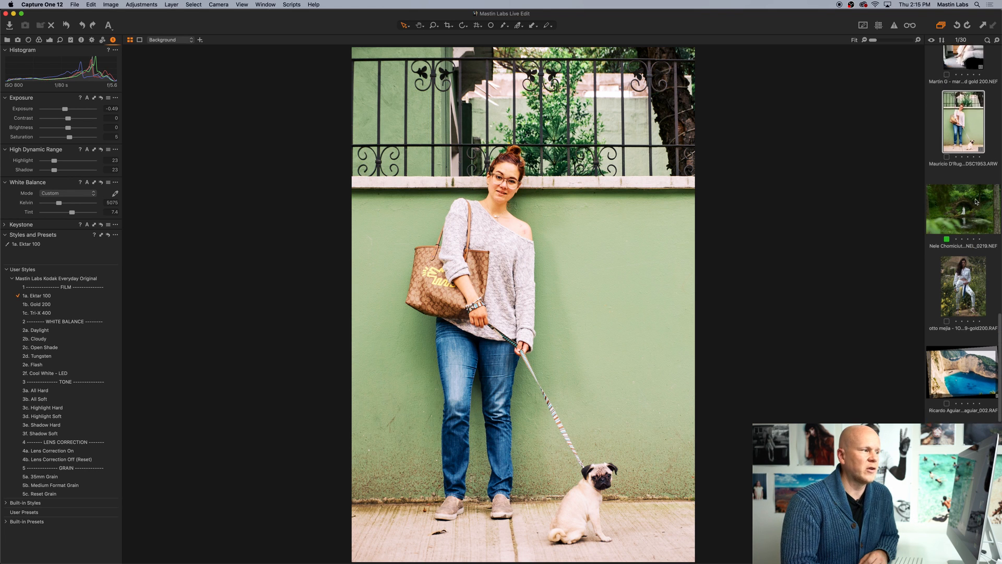
{"action": "scroll", "coordinate": [973, 200], "scroll_direction": "up", "scroll_amount": 3}
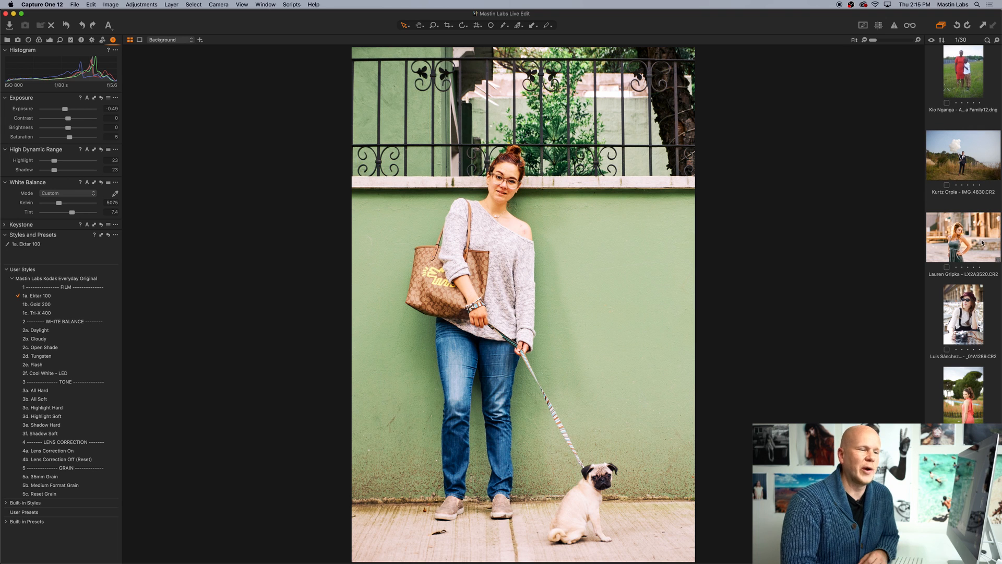
{"action": "scroll", "coordinate": [982, 243], "scroll_direction": "up", "scroll_amount": 5}
{"action": "scroll", "coordinate": [968, 248], "scroll_direction": "up", "scroll_amount": 2}
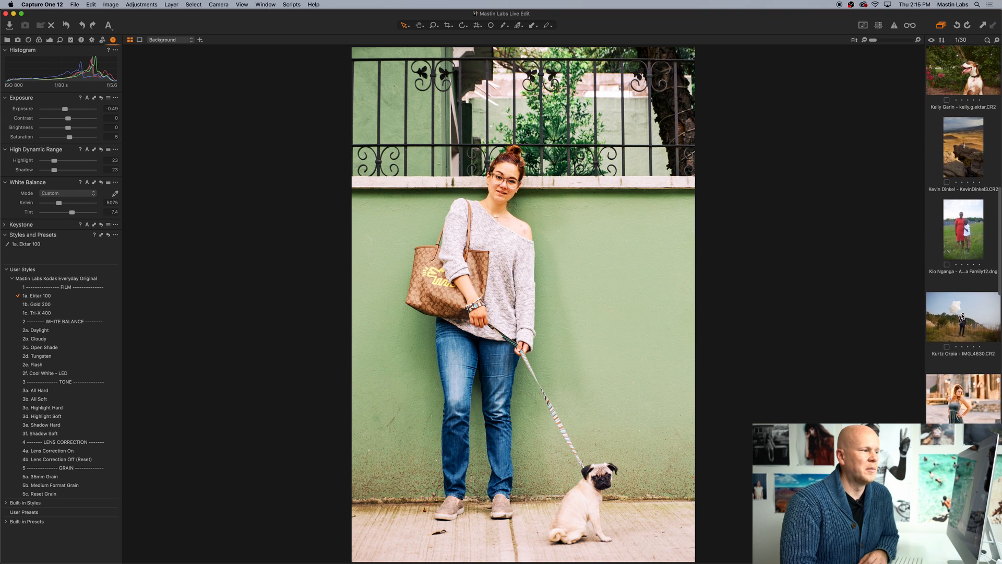
{"action": "scroll", "coordinate": [971, 209], "scroll_direction": "up", "scroll_amount": 4}
{"action": "left_click", "coordinate": [958, 214]}
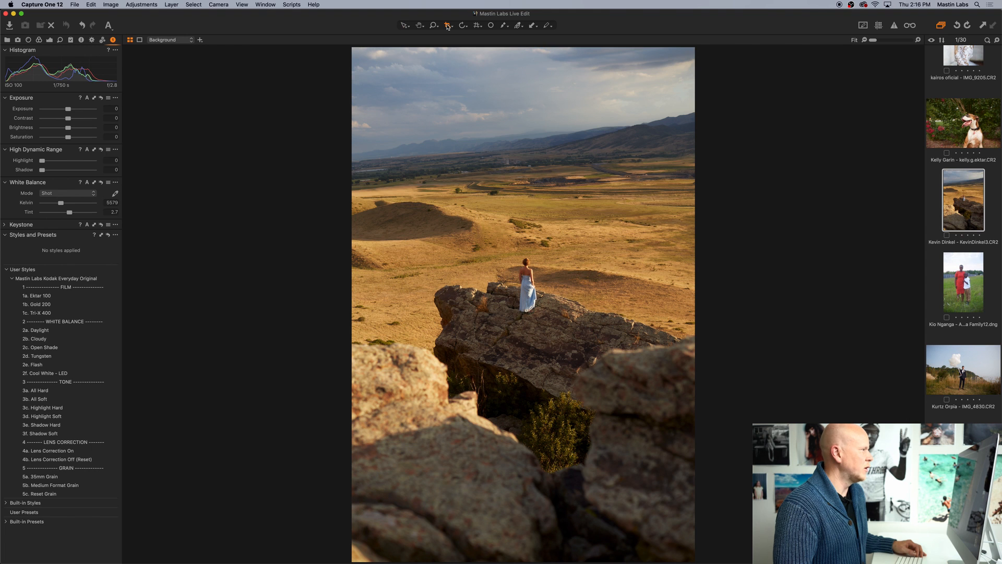
{"action": "left_click", "coordinate": [463, 26]}
{"action": "mouse_move", "coordinate": [598, 201]}
{"action": "left_mouse_down"}
{"action": "mouse_move", "coordinate": [564, 221]}
{"action": "mouse_move", "coordinate": [591, 219]}
{"action": "mouse_move", "coordinate": [582, 209]}
{"action": "left_mouse_up"}
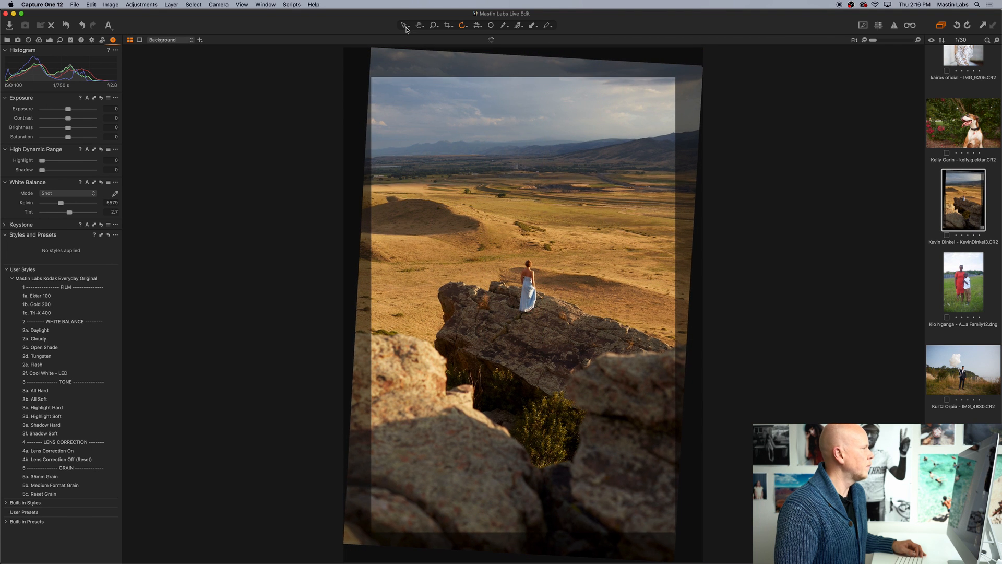
{"action": "left_click", "coordinate": [405, 25]}
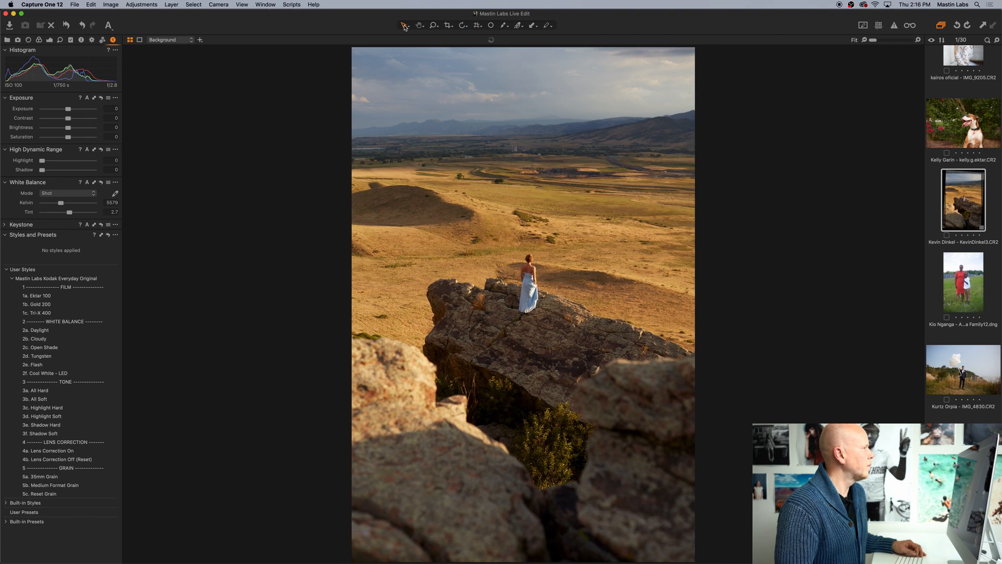
Step: Apply the 1a. Ektar 100 and 3d. Highlight Soft styles to the rock landscape photo and set its Exposure to 0.28
{"action": "left_click", "coordinate": [72, 301]}
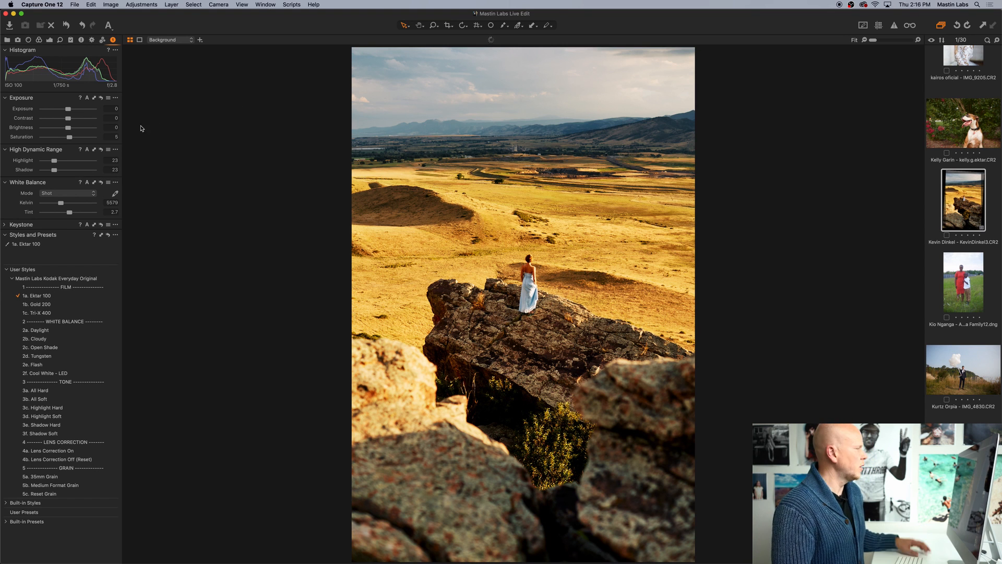
{"action": "left_click_drag", "start_coordinate": [70, 111], "coordinate": [71, 111]}
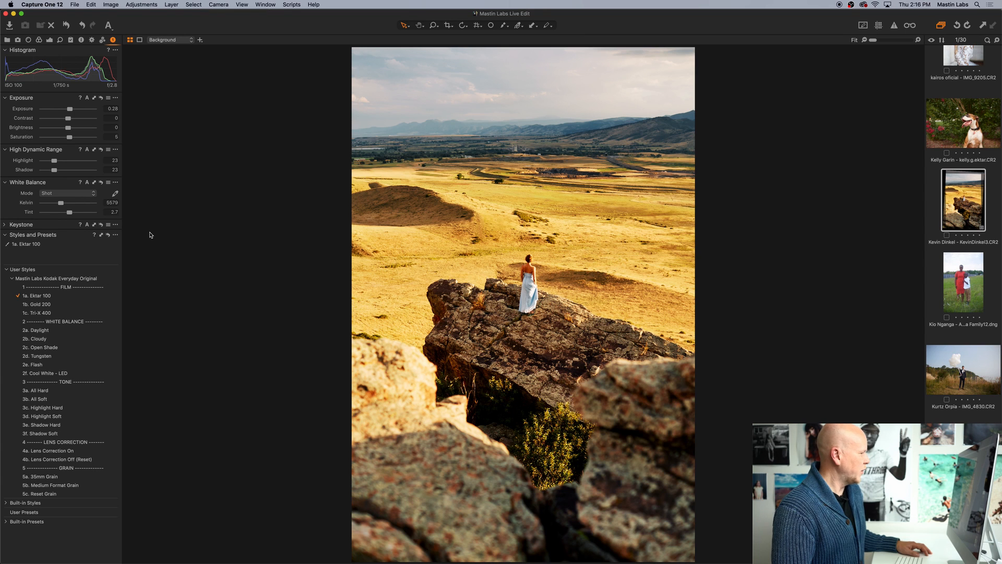
{"action": "left_click", "coordinate": [105, 416]}
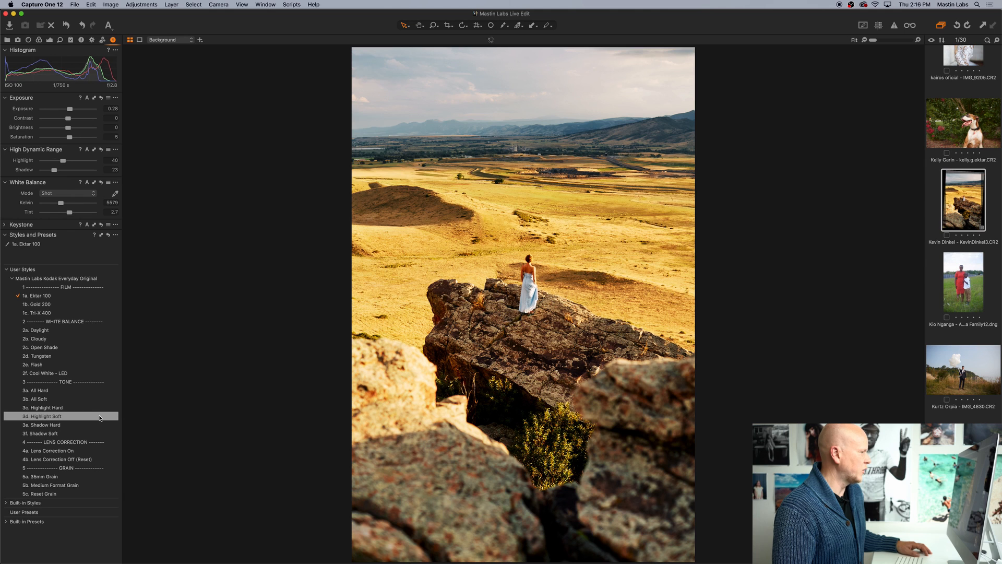
{"action": "left_click", "coordinate": [100, 417]}
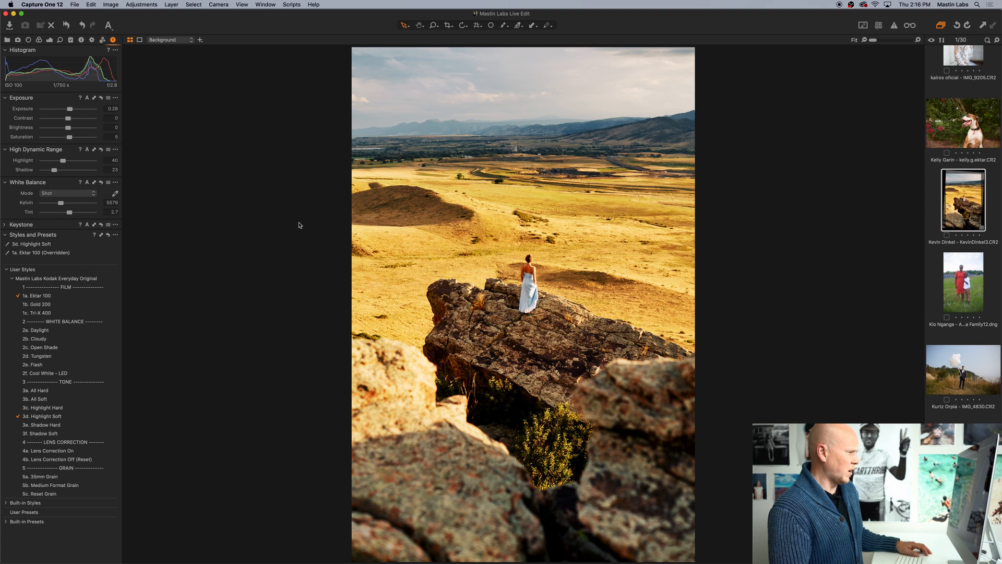
Step: Set the rock landscape's Exposure to -0.01, Kelvin to 5509 and Tint to 3.8, and compare it with the original by resetting and undoing
{"action": "left_click_drag", "start_coordinate": [69, 214], "coordinate": [69, 215]}
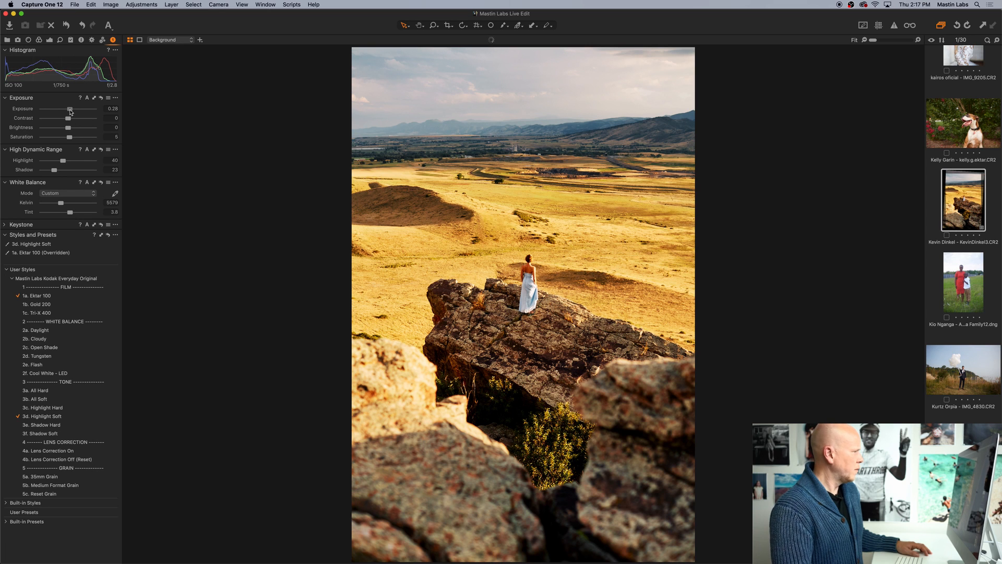
{"action": "left_click_drag", "start_coordinate": [71, 112], "coordinate": [69, 111]}
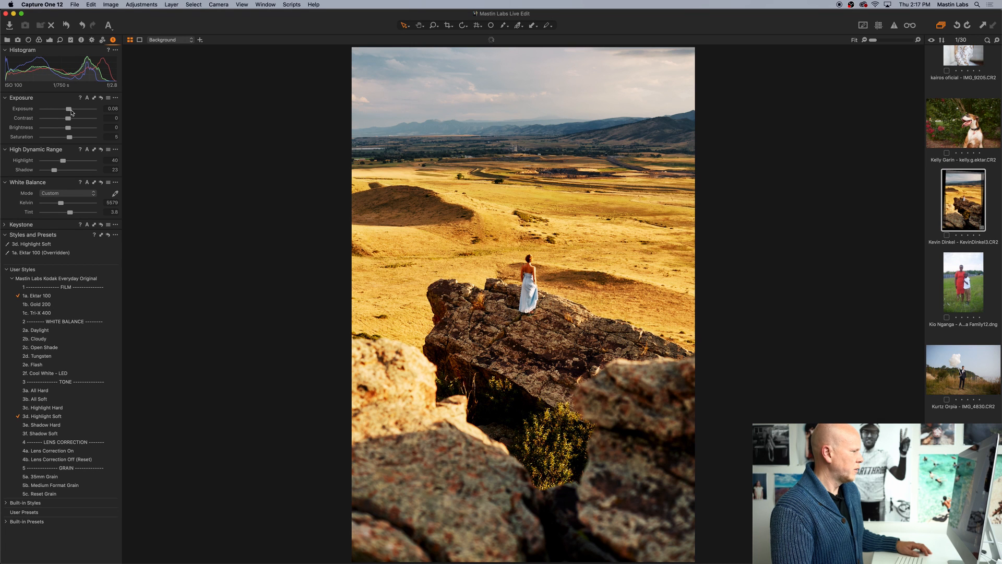
{"action": "left_click_drag", "start_coordinate": [71, 112], "coordinate": [70, 112]}
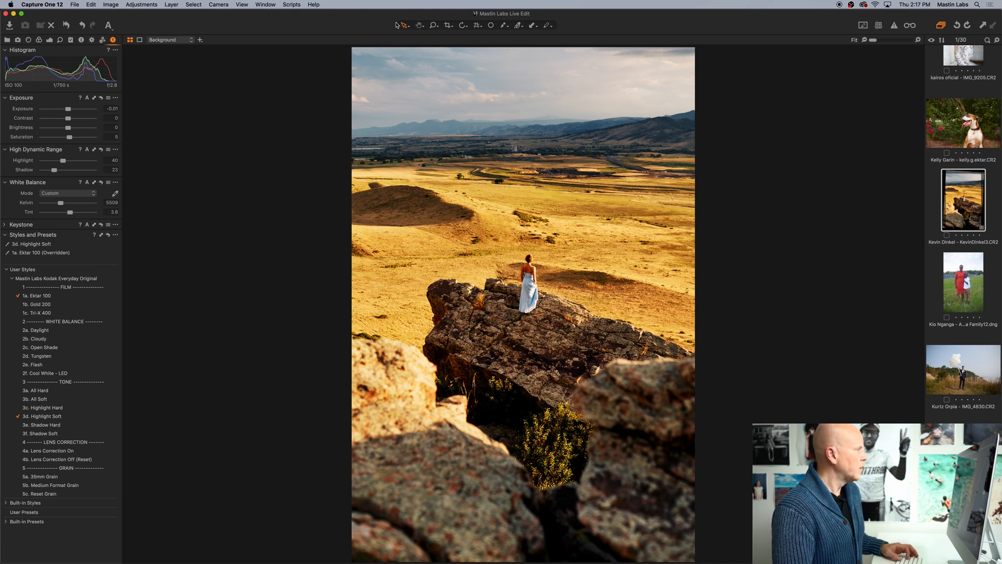
{"action": "left_click", "coordinate": [65, 26]}
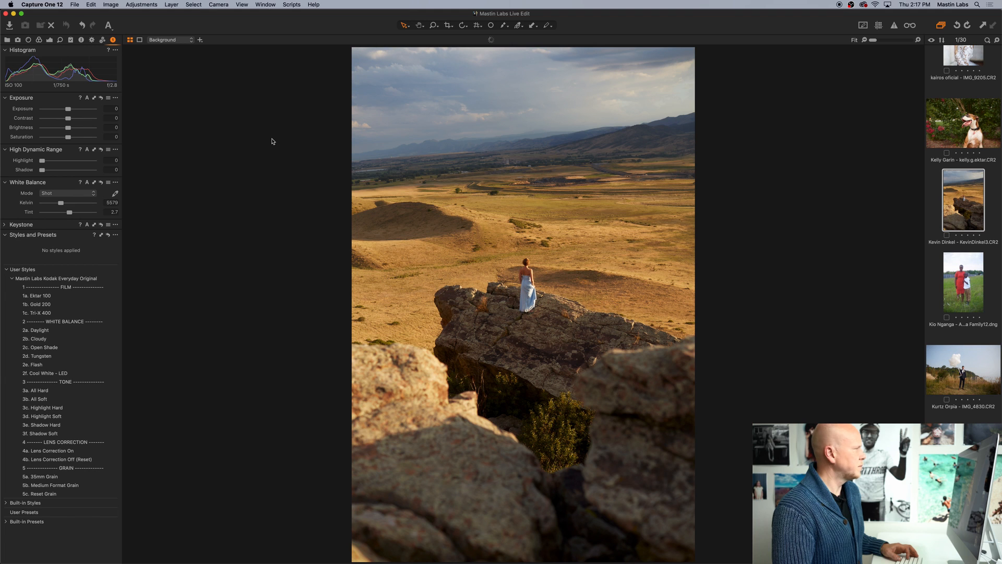
{"action": "key", "text": "super+z"}
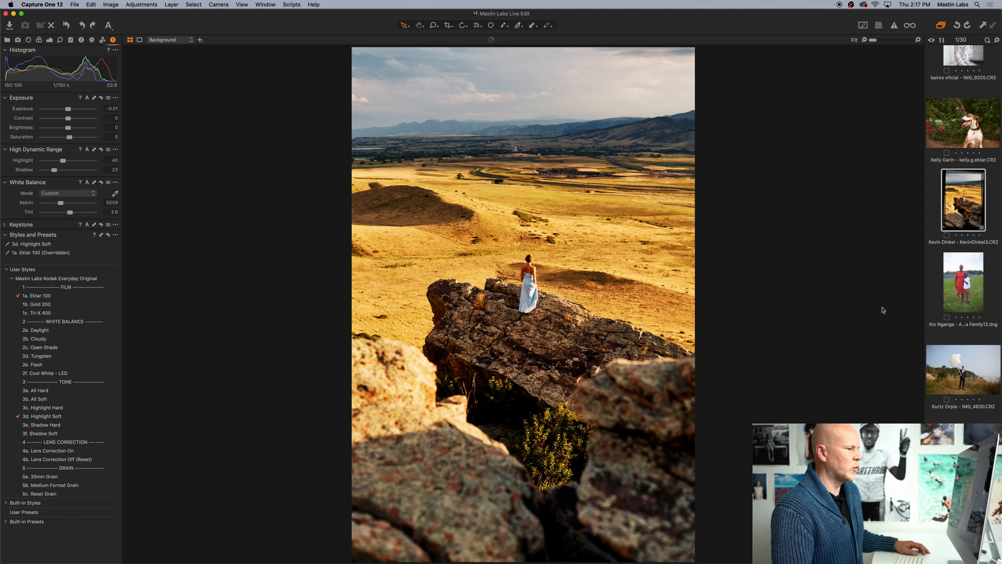
Step: Apply the 1b. Gold 200 and 3b. All Soft styles to the photo of the groom with balloons, with Exposure 0.07 and Tint 1
{"action": "left_click", "coordinate": [978, 381]}
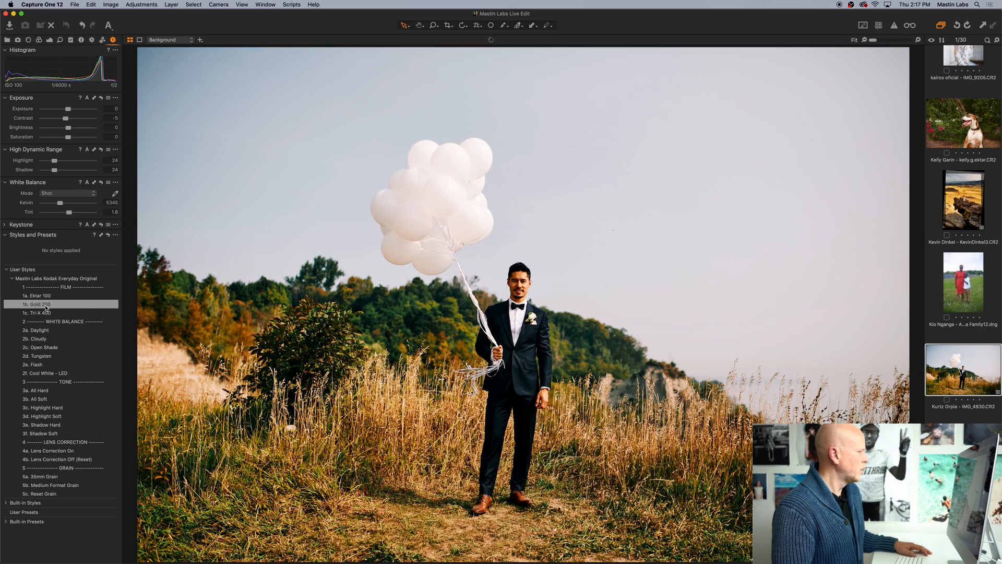
{"action": "left_click", "coordinate": [46, 307]}
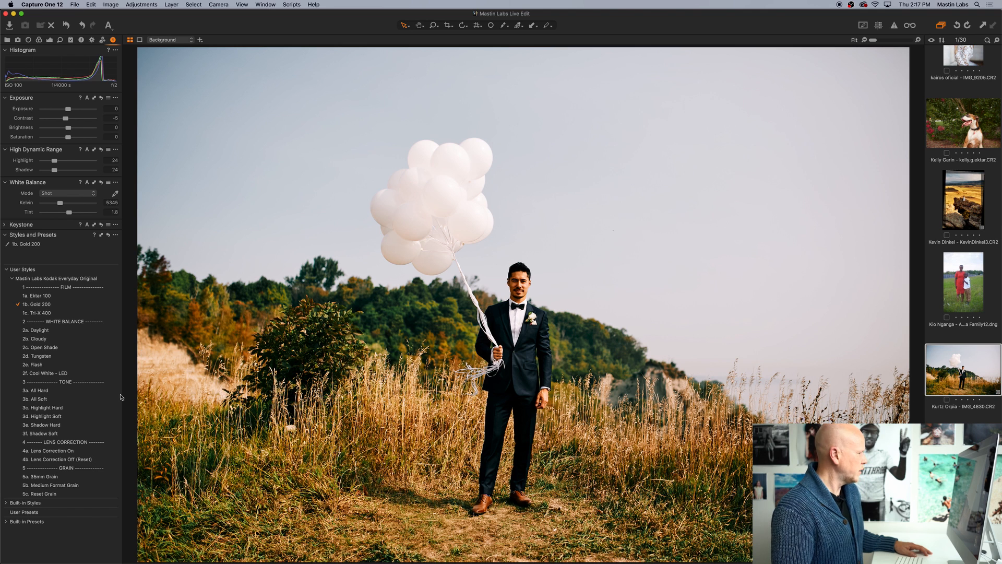
{"action": "left_click", "coordinate": [104, 402]}
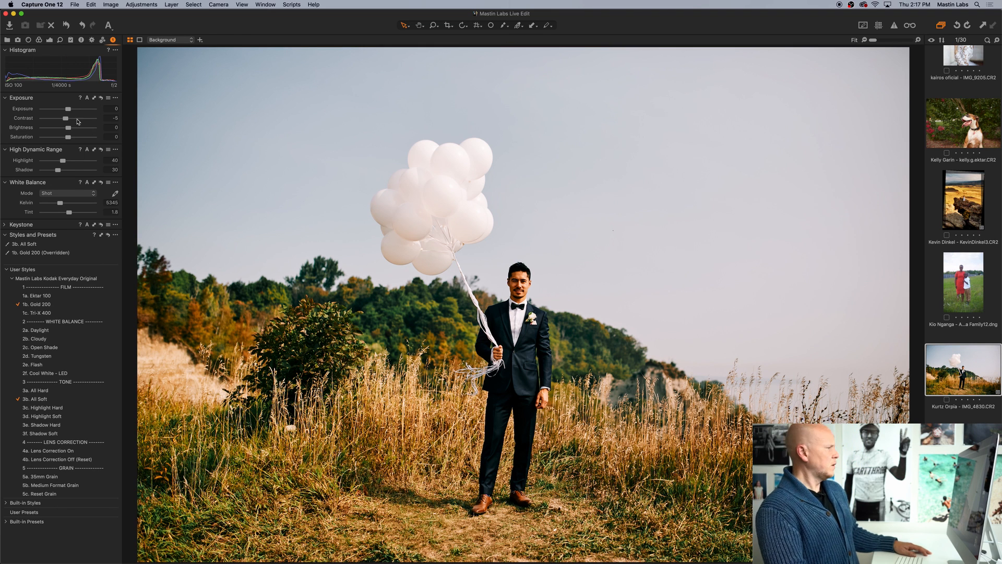
{"action": "left_click_drag", "start_coordinate": [68, 109], "coordinate": [70, 111]}
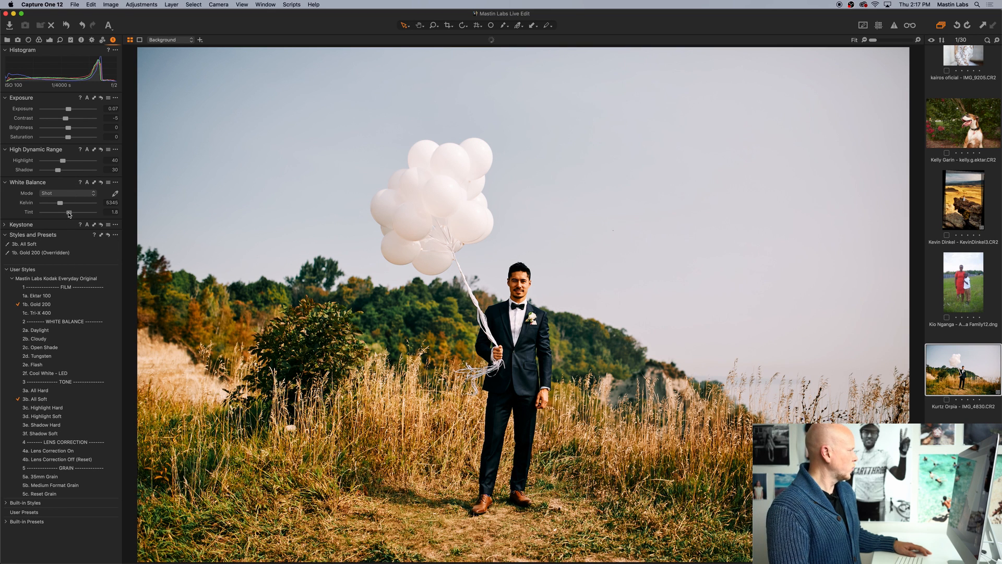
{"action": "left_click_drag", "start_coordinate": [69, 214], "coordinate": [70, 214]}
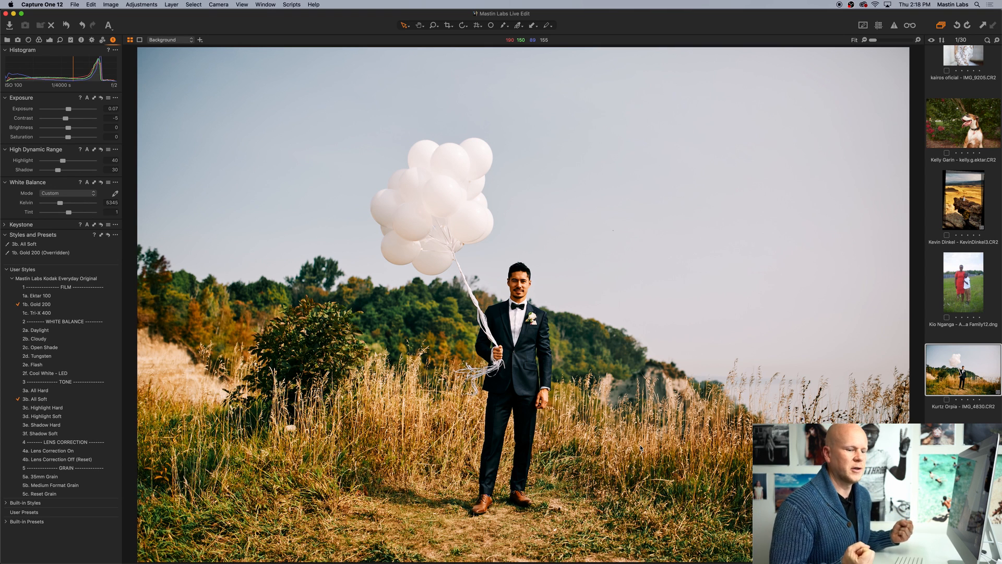
Step: Inspect the groom's details up close and apply the 5a. 35mm Grain style to the balloon photo
{"action": "left_click", "coordinate": [919, 41]}
{"action": "left_click", "coordinate": [918, 41]}
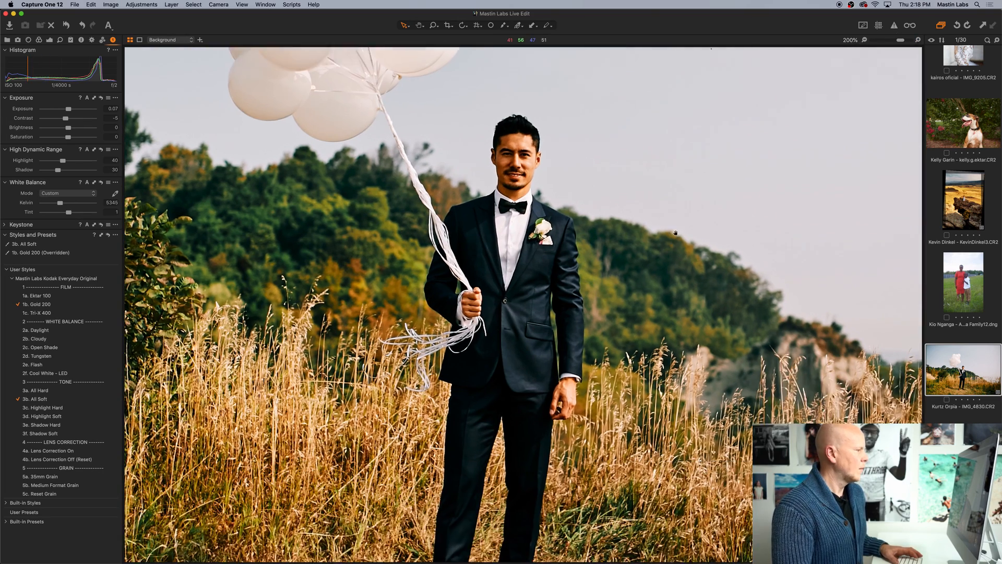
{"action": "scroll", "coordinate": [676, 241], "scroll_direction": "down", "scroll_amount": 3}
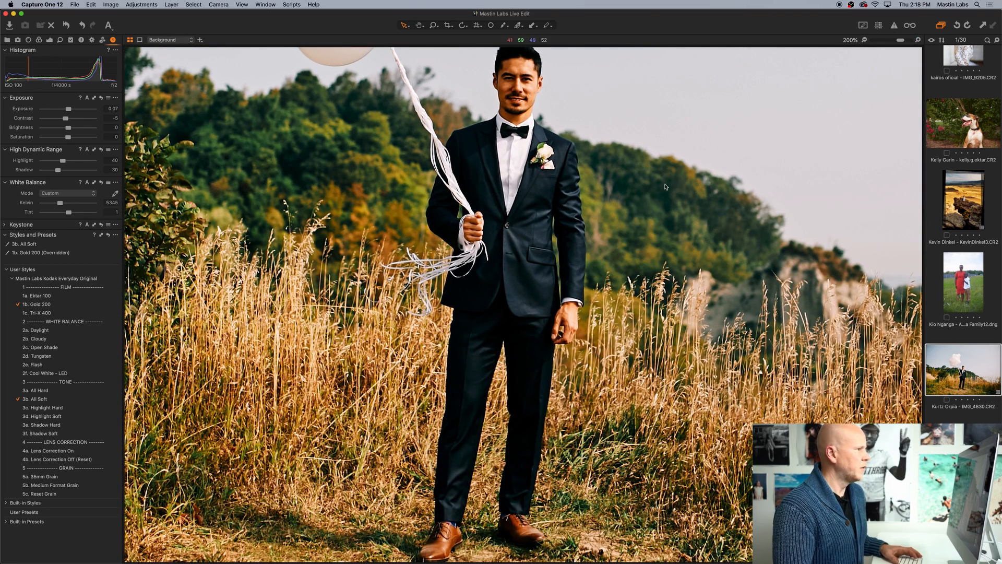
{"action": "left_click", "coordinate": [865, 40]}
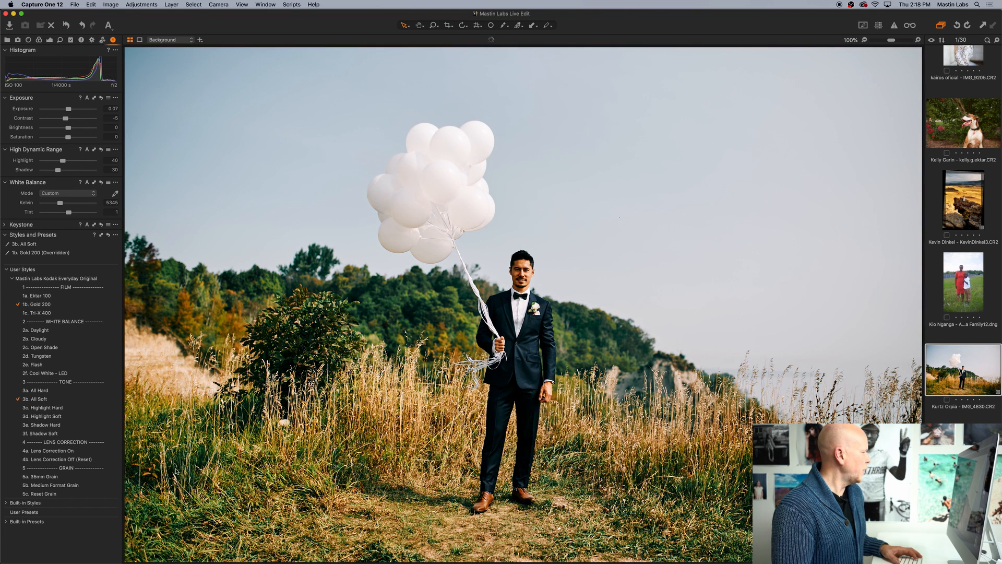
{"action": "left_click", "coordinate": [74, 477]}
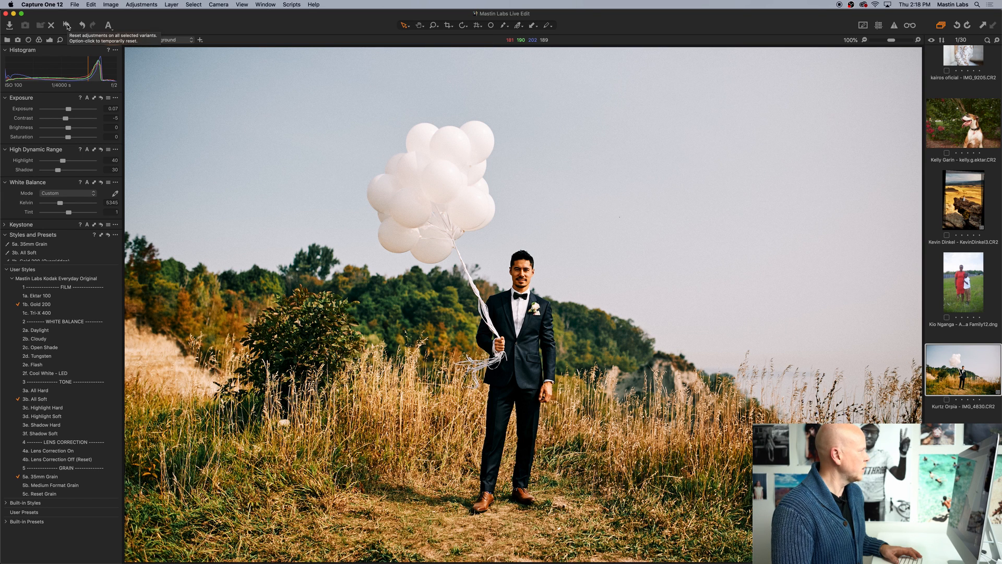
Step: Compare the edited balloon photo with its original twice by resetting the adjustments and undoing each reset
{"action": "left_click", "coordinate": [67, 27]}
{"action": "key", "text": "super+z"}
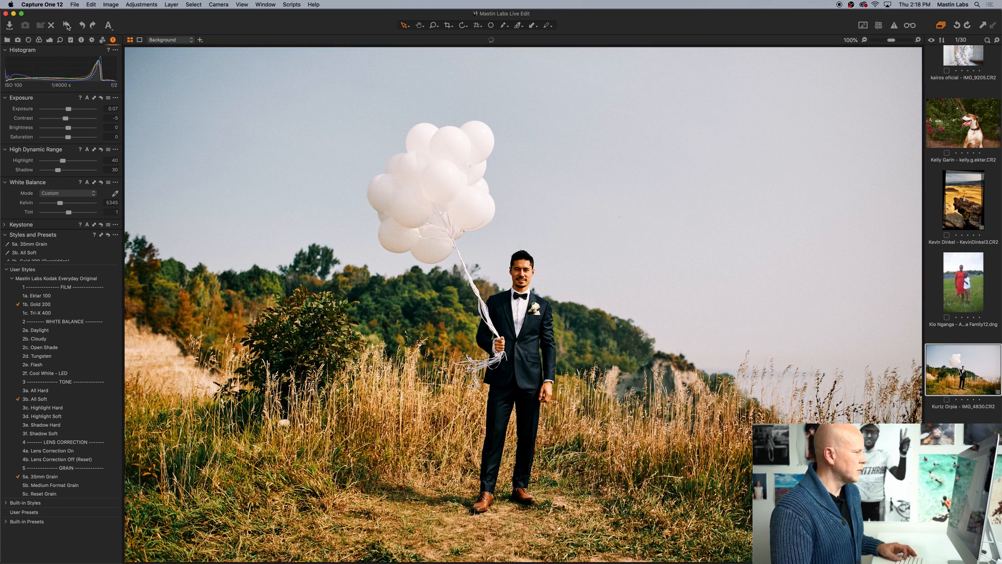
{"action": "left_click", "coordinate": [67, 26]}
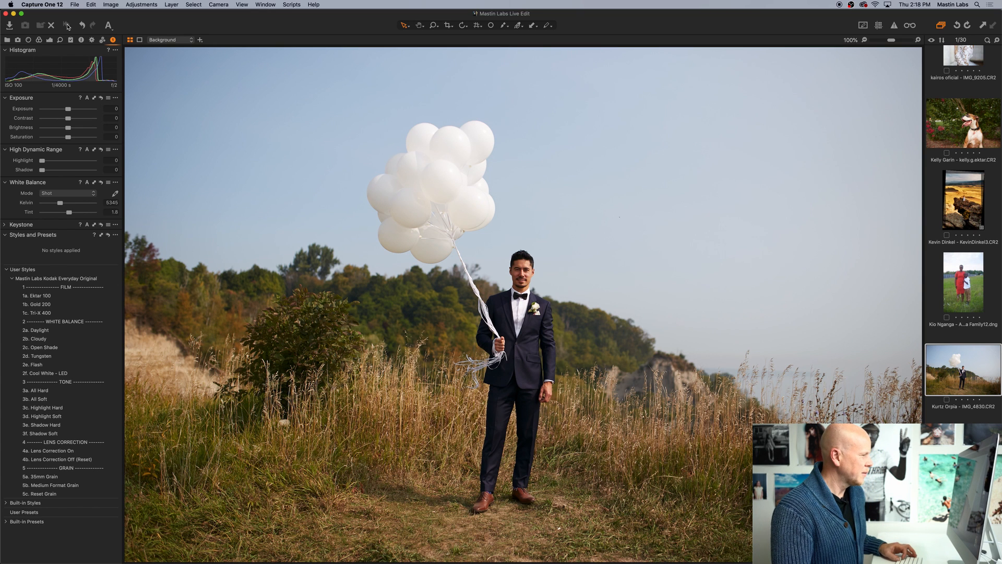
{"action": "key", "text": "super+z"}
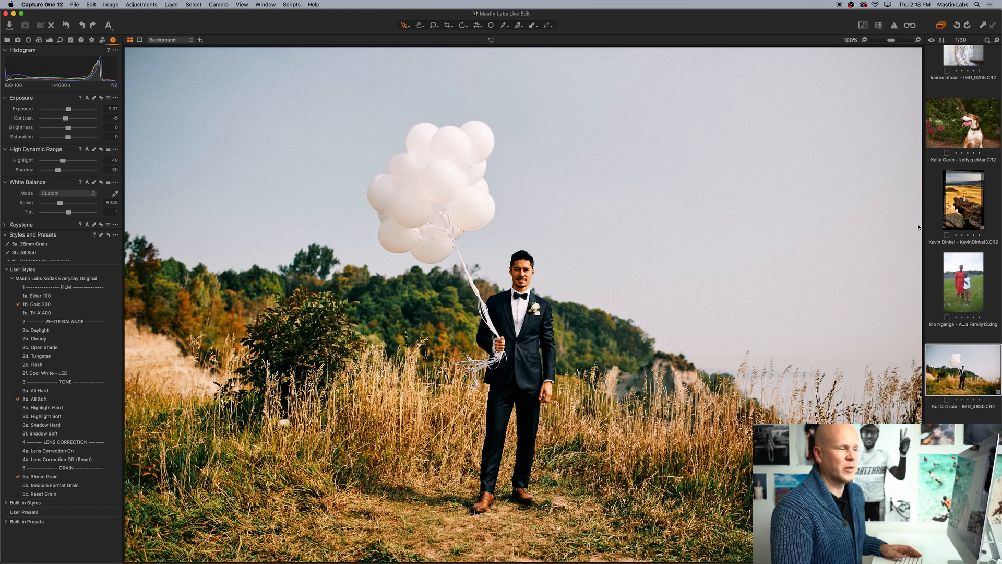
Step: Apply the 1a. Ektar 100 style to the dog photo and set its Exposure to -0.13 and white balance to Kelvin 5752
{"action": "scroll", "coordinate": [958, 271], "scroll_direction": "up", "scroll_amount": 3}
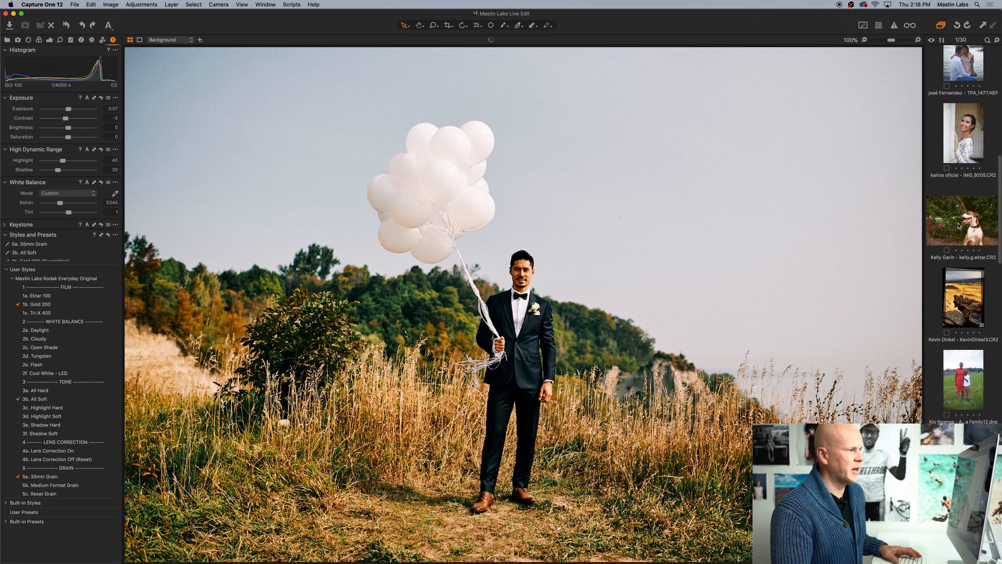
{"action": "left_click", "coordinate": [959, 226]}
{"action": "left_click", "coordinate": [865, 41]}
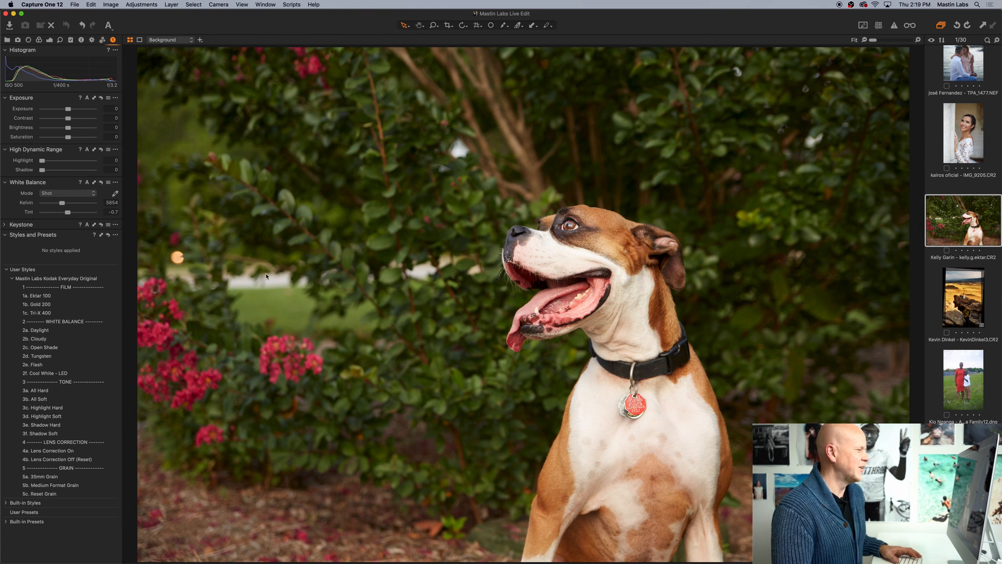
{"action": "left_click", "coordinate": [76, 297]}
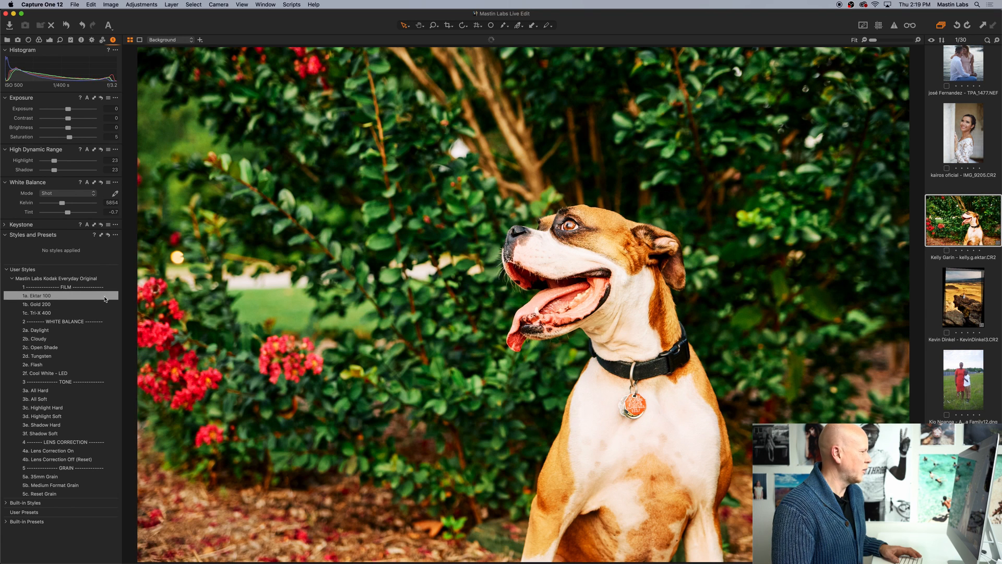
{"action": "left_click", "coordinate": [79, 298]}
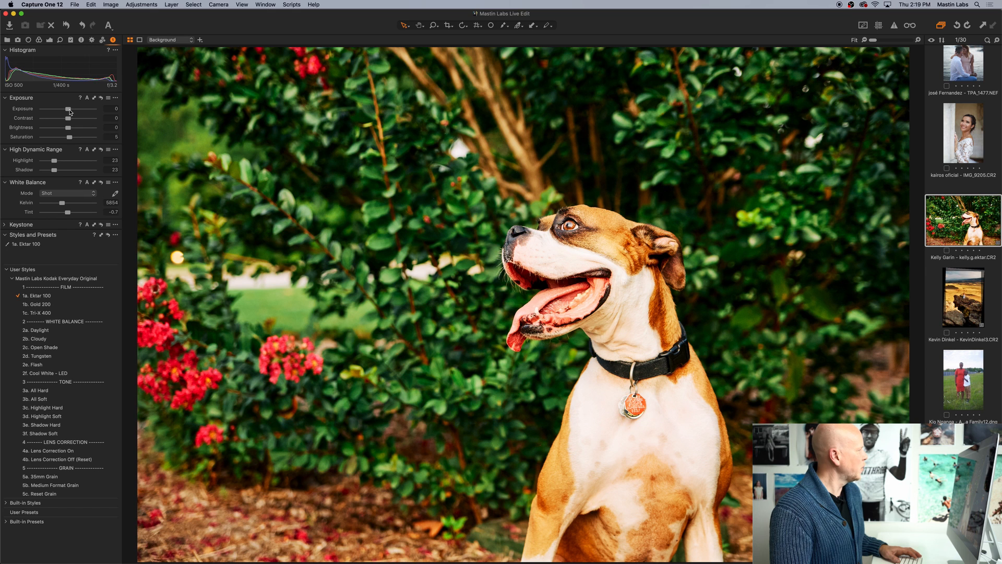
{"action": "left_click_drag", "start_coordinate": [70, 111], "coordinate": [69, 112]}
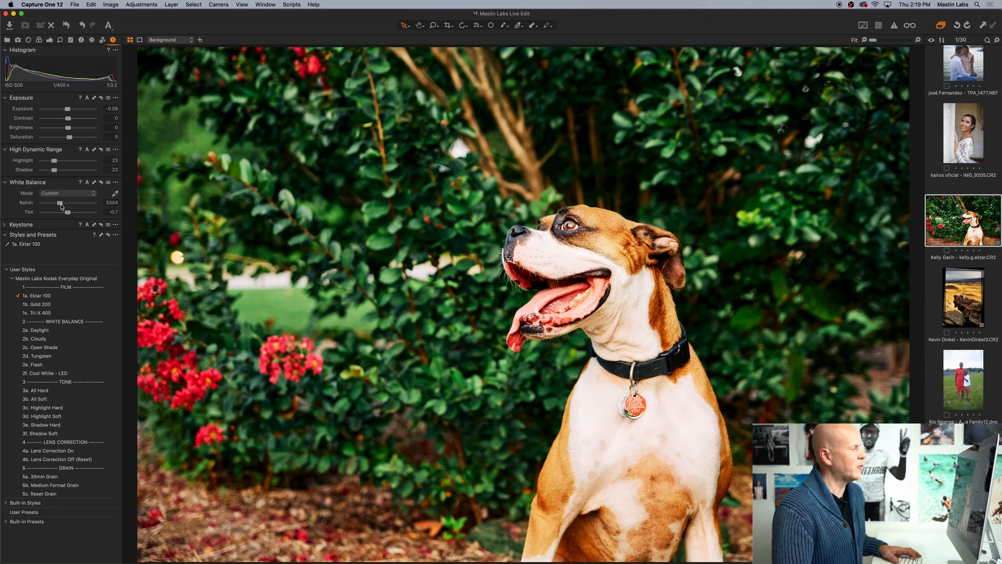
{"action": "left_click_drag", "start_coordinate": [61, 207], "coordinate": [63, 206]}
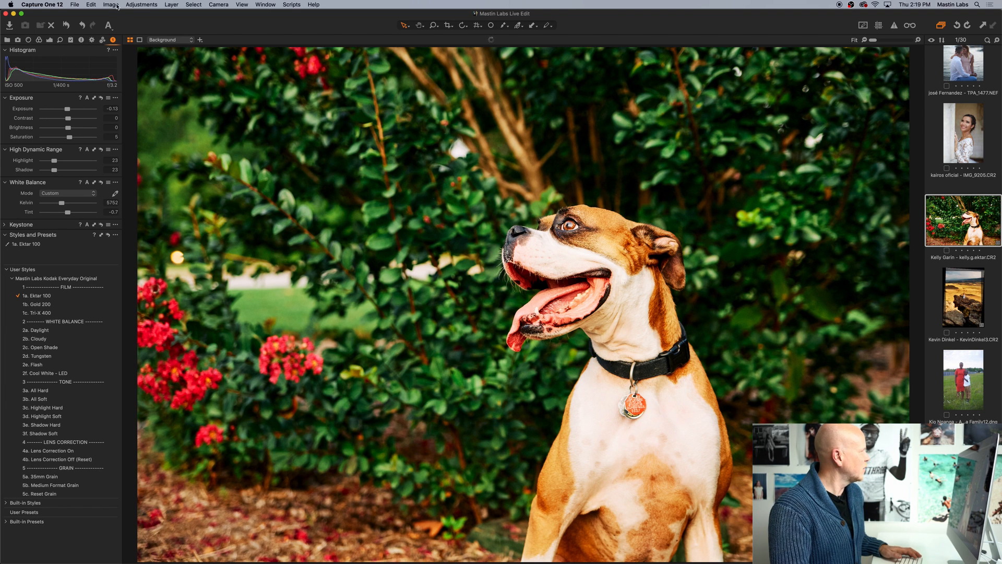
Step: Compare the edited dog photo with its original by resetting the adjustments and undoing the reset
{"action": "left_click", "coordinate": [66, 25]}
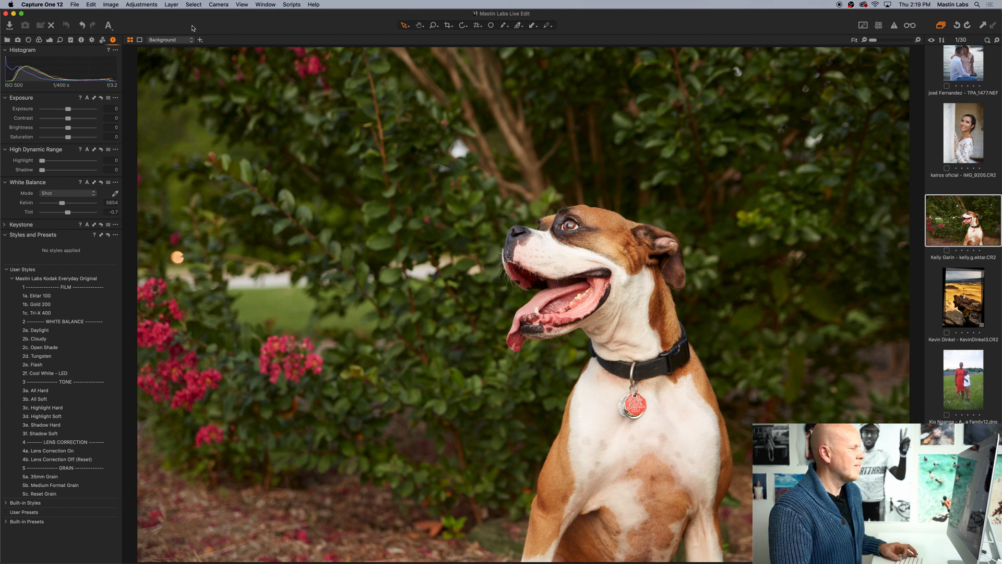
{"action": "key", "text": "super+z"}
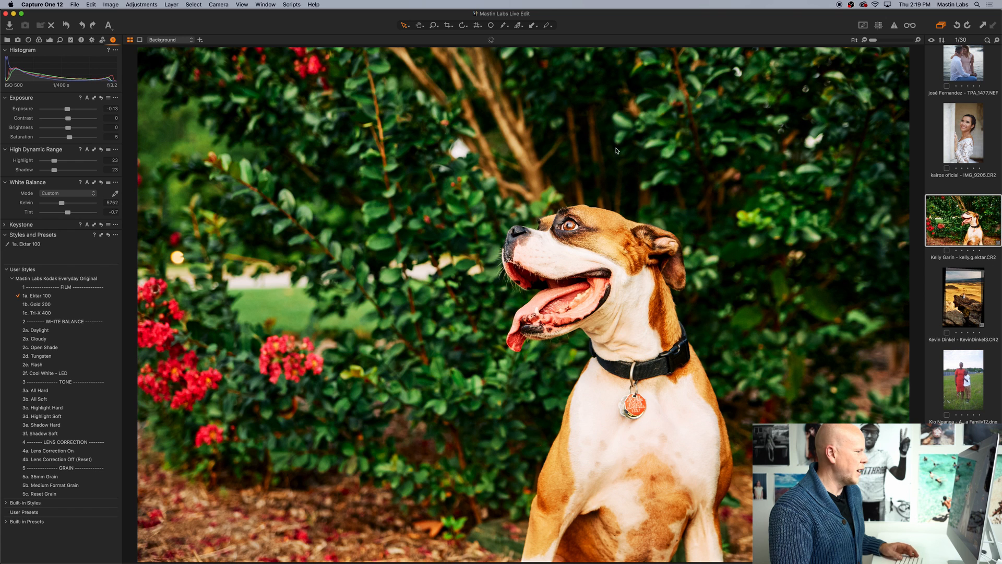
Step: Look through the thumbnails of the whole photo collection for another picture to edit
{"action": "scroll", "coordinate": [978, 169], "scroll_direction": "up", "scroll_amount": 10}
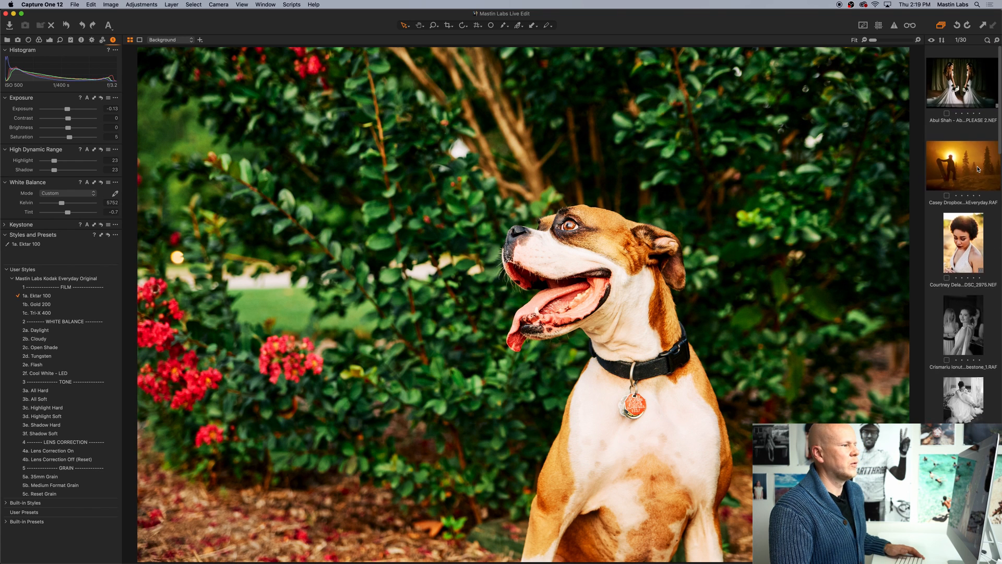
{"action": "scroll", "coordinate": [974, 190], "scroll_direction": "down", "scroll_amount": 10}
{"action": "scroll", "coordinate": [973, 190], "scroll_direction": "down", "scroll_amount": 15}
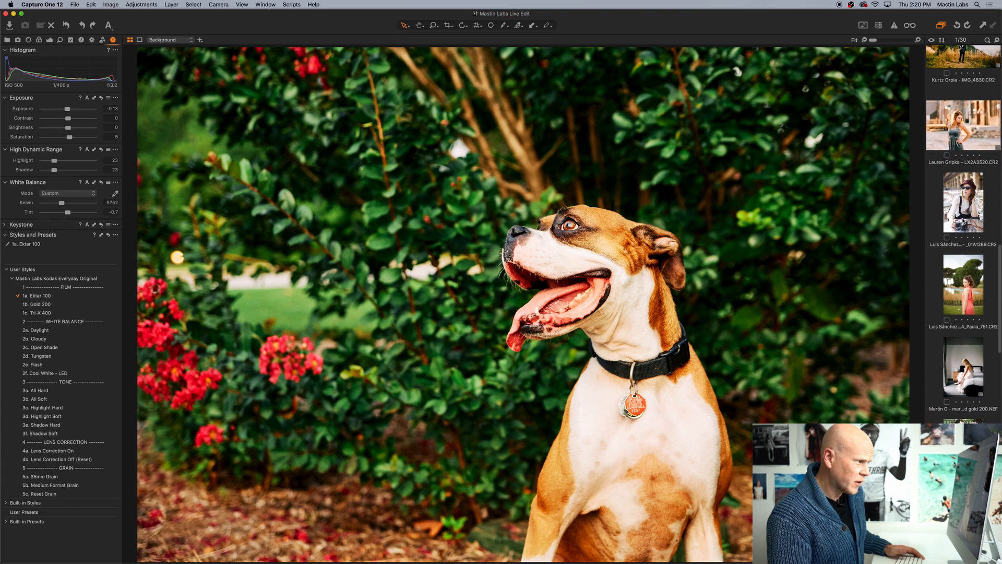
{"action": "scroll", "coordinate": [964, 220], "scroll_direction": "down", "scroll_amount": 8}
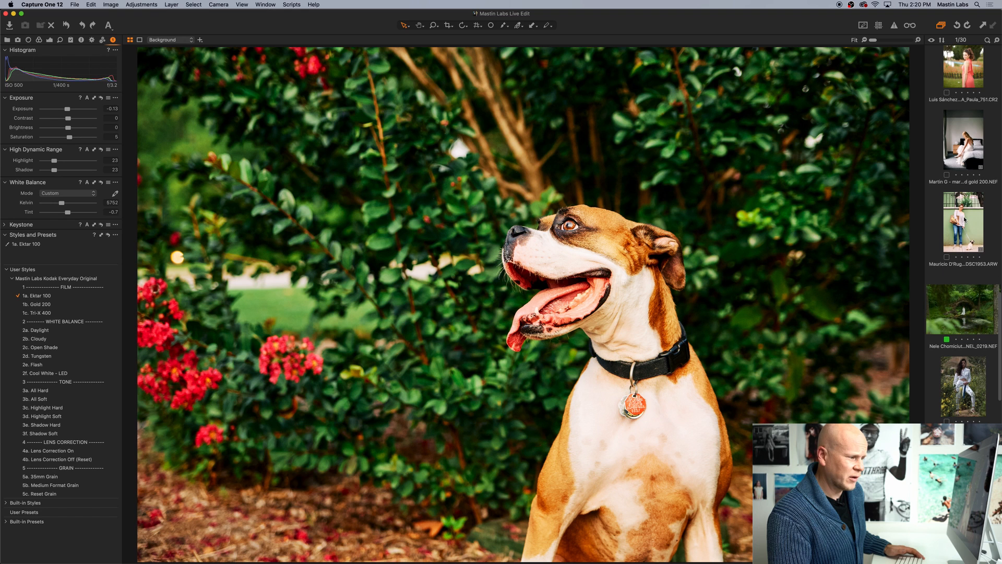
{"action": "scroll", "coordinate": [966, 229], "scroll_direction": "down", "scroll_amount": 2}
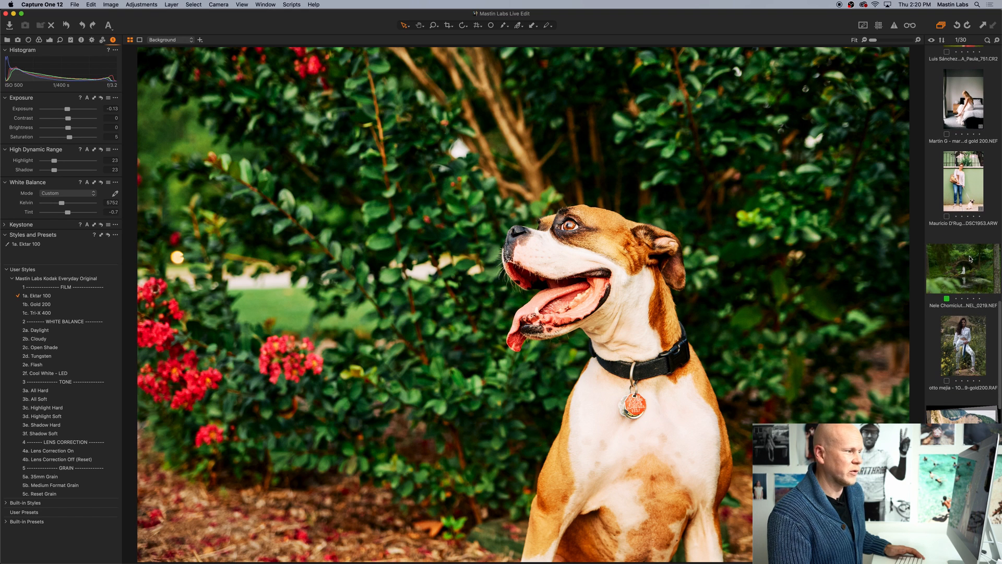
{"action": "scroll", "coordinate": [971, 261], "scroll_direction": "down", "scroll_amount": 10}
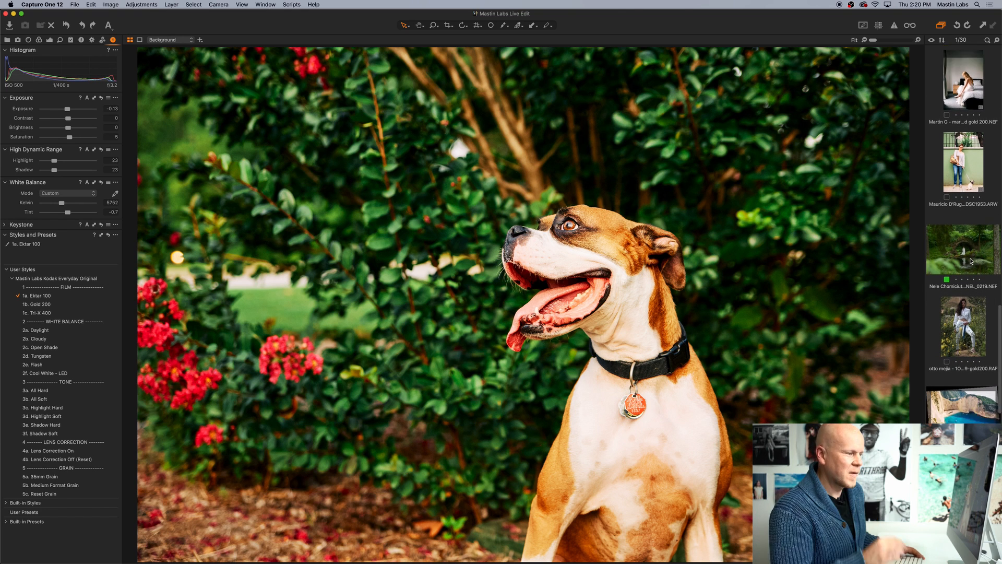
{"action": "scroll", "coordinate": [969, 262], "scroll_direction": "down", "scroll_amount": 5}
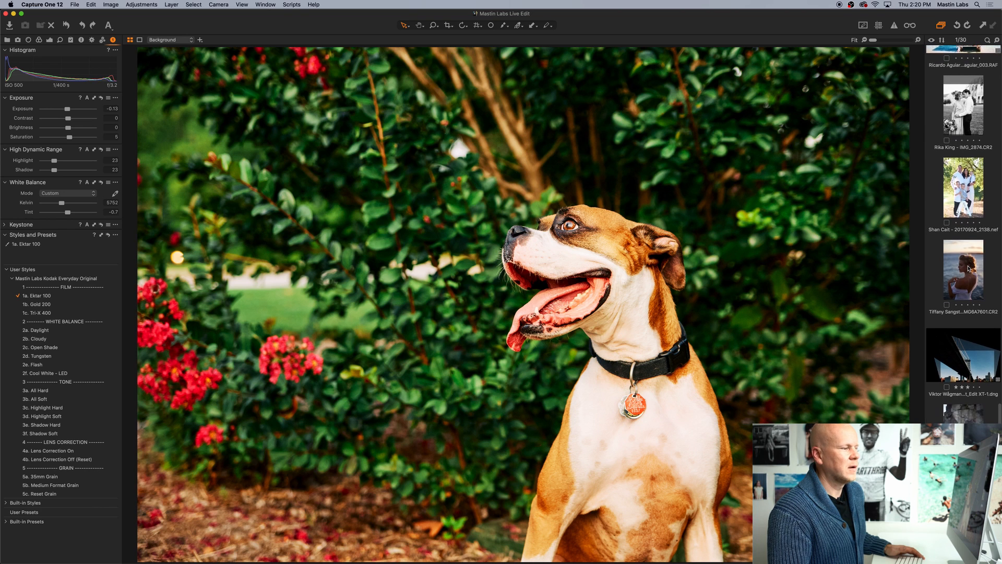